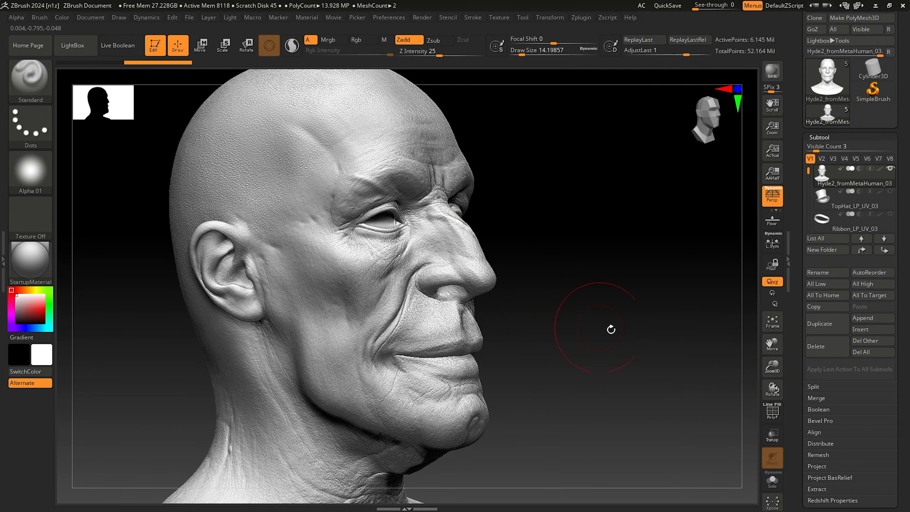
Examine the bald head sculpt's facial wrinkles and skin detail from side, front and three-quarter views
drag(609, 325, 586, 349)
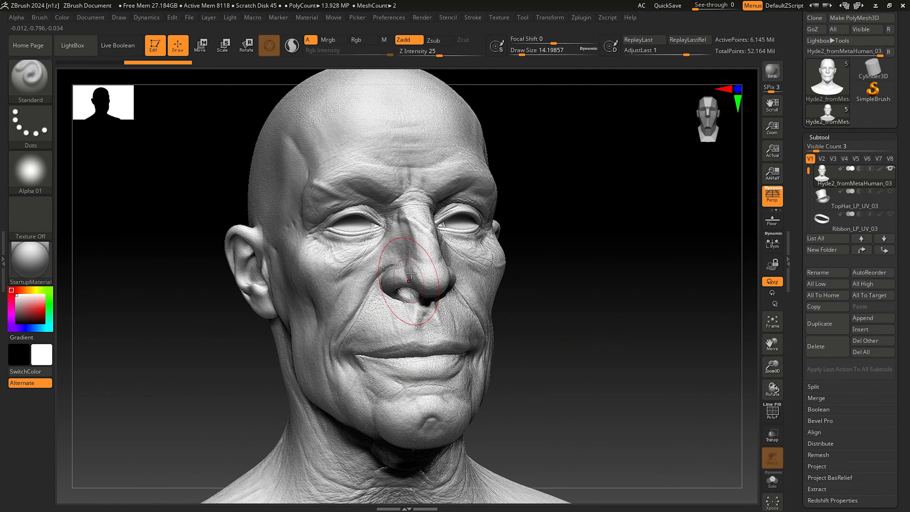
drag(515, 389, 548, 385)
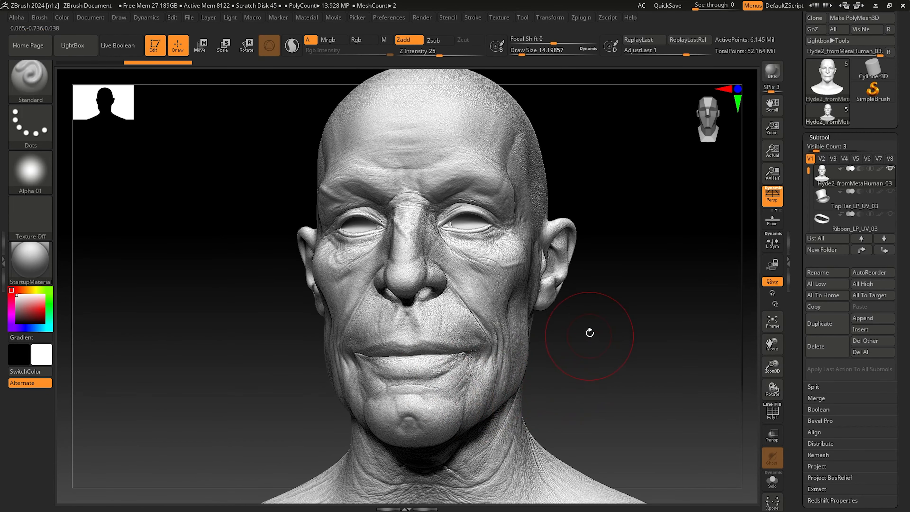
drag(589, 332, 527, 286)
mouse_move(544, 305)
right_down()
mouse_move(418, 268)
mouse_move(391, 279)
right_up()
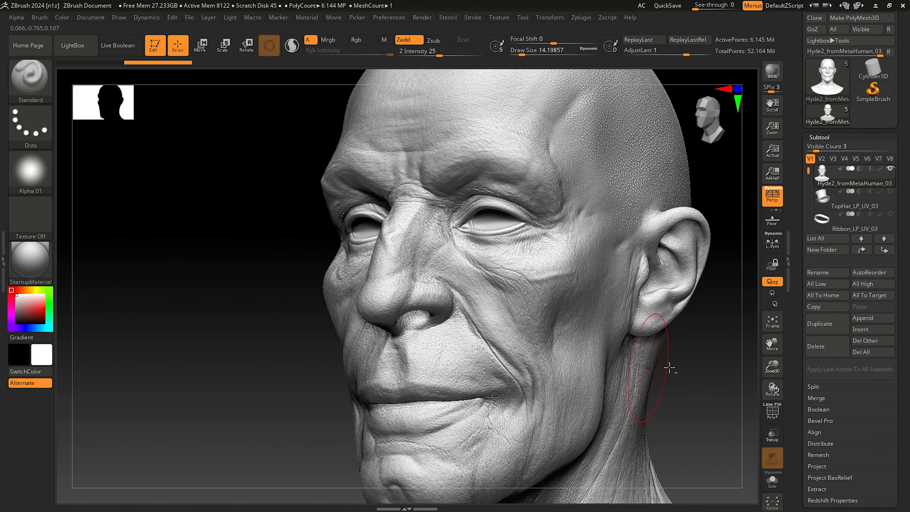
alt+right_drag(669, 367, 558, 335)
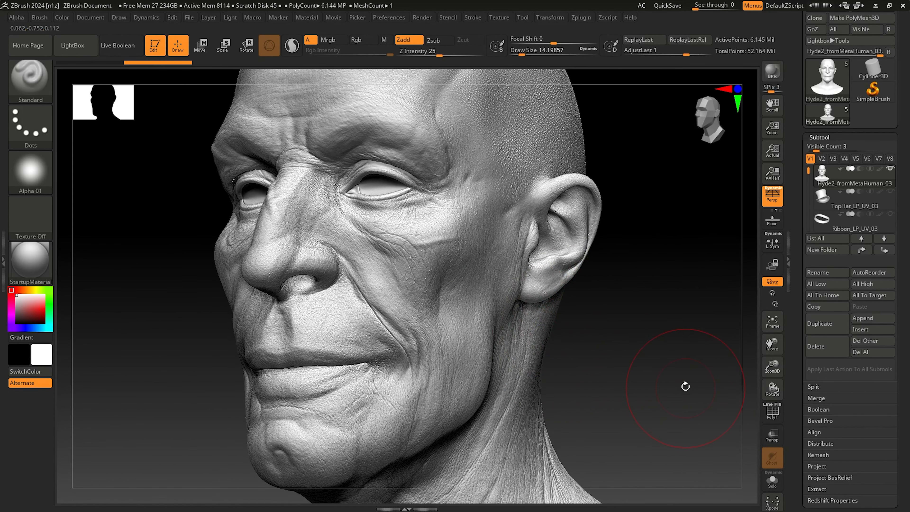
right_drag(561, 360, 502, 334)
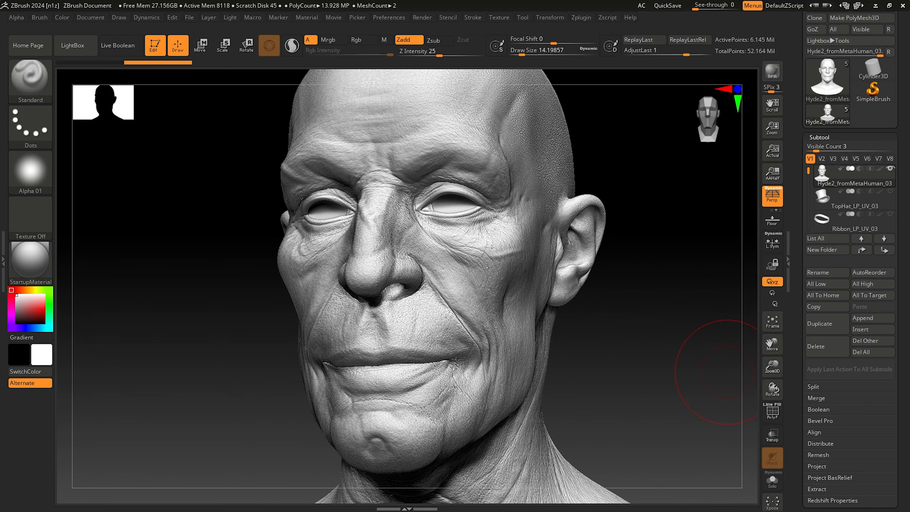
right_drag(635, 364, 619, 349)
Switch to the Hyde2 project in Unreal Engine and examine the top-hatted character's face and body from several angles and distances
key(super)
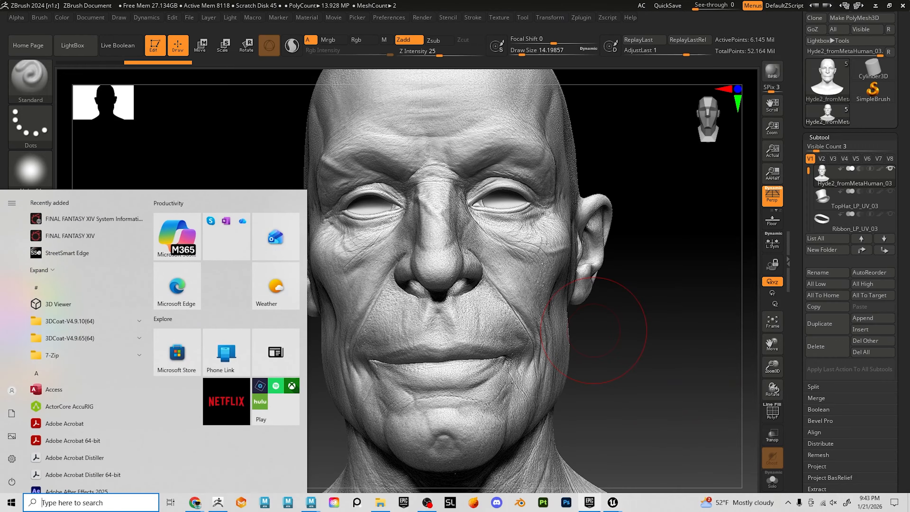
mouse_move(613, 501)
click(573, 460)
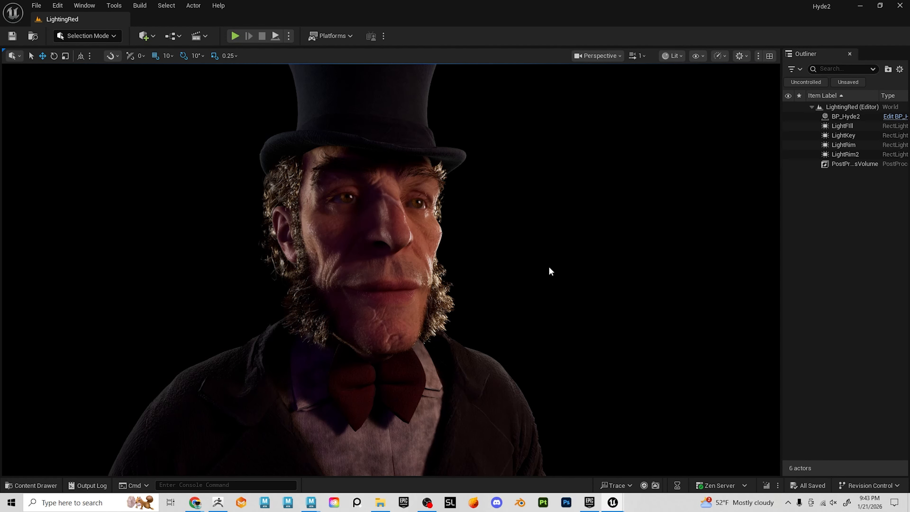
right_drag(549, 268, 533, 210)
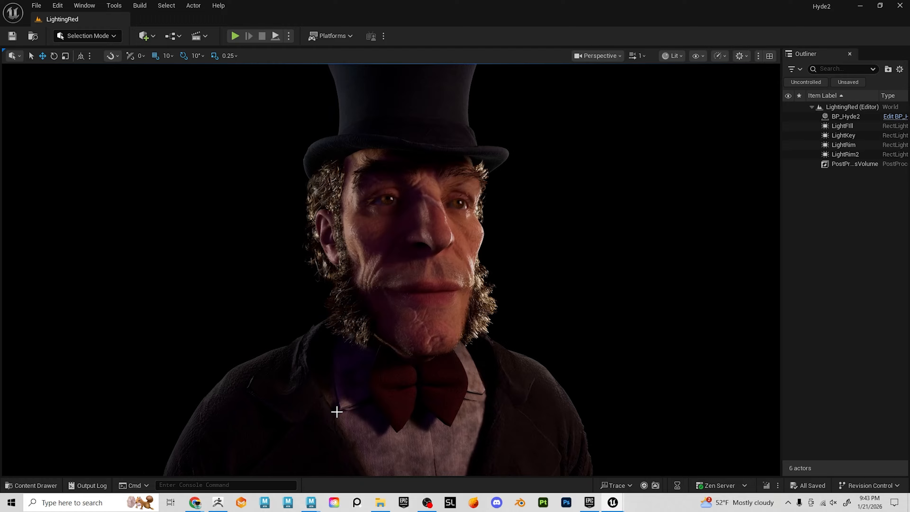
right_drag(594, 339, 619, 341)
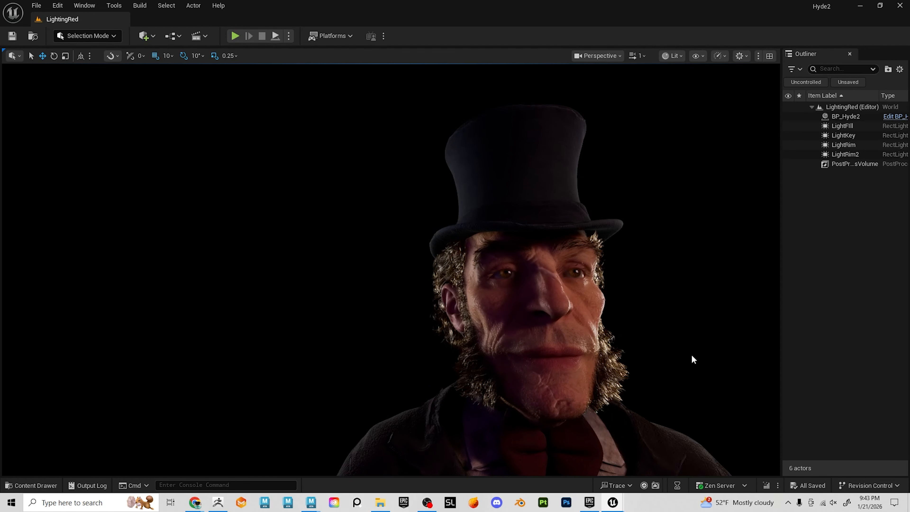
alt+right_drag(692, 357, 627, 325)
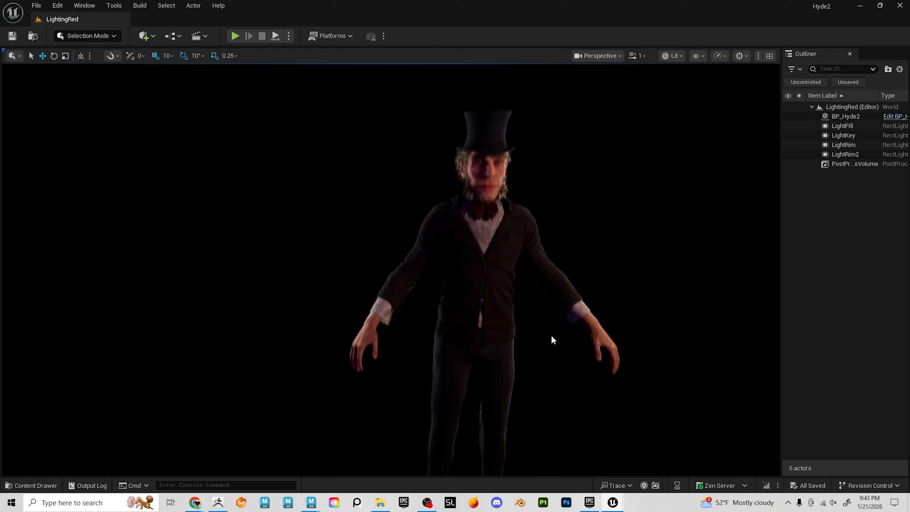
alt+drag(627, 255, 545, 255)
alt+right_drag(545, 255, 545, 231)
alt+middle_drag(545, 231, 476, 355)
alt+right_drag(544, 230, 631, 230)
alt+middle_drag(522, 287, 441, 224)
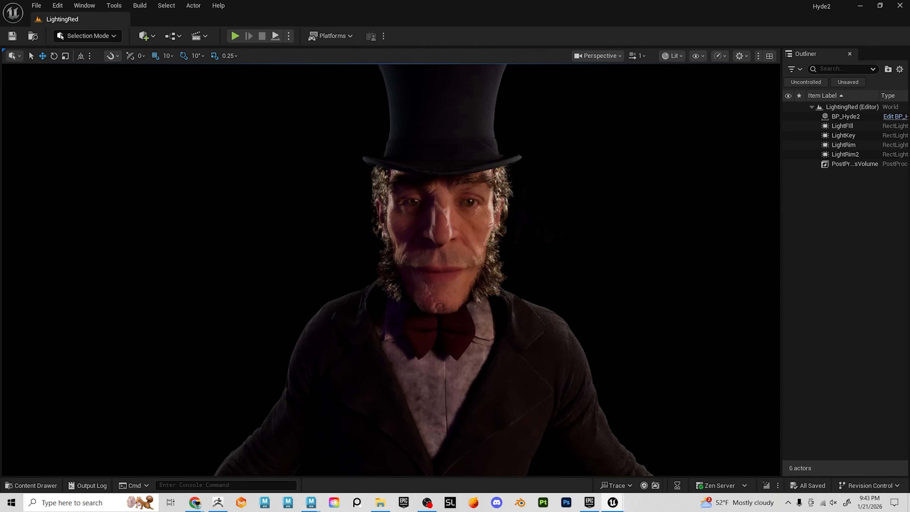
alt+drag(477, 233, 461, 262)
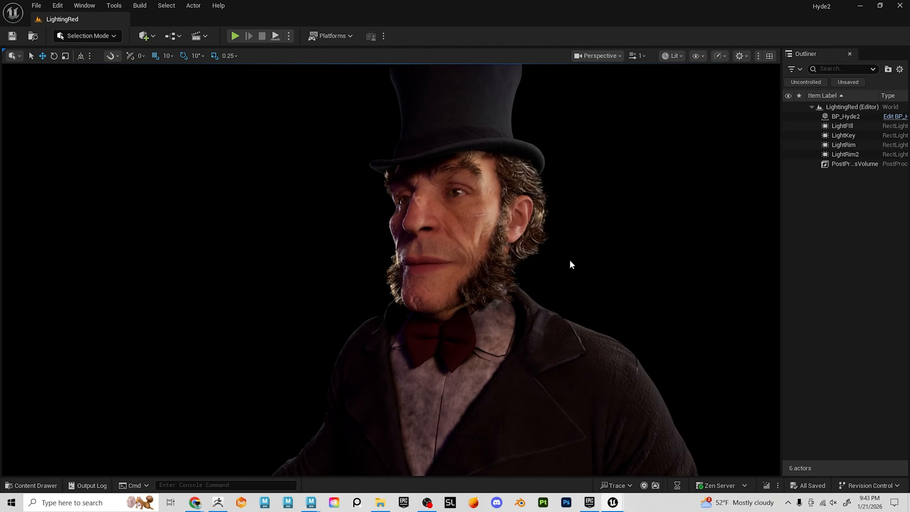
alt+drag(441, 212, 540, 212)
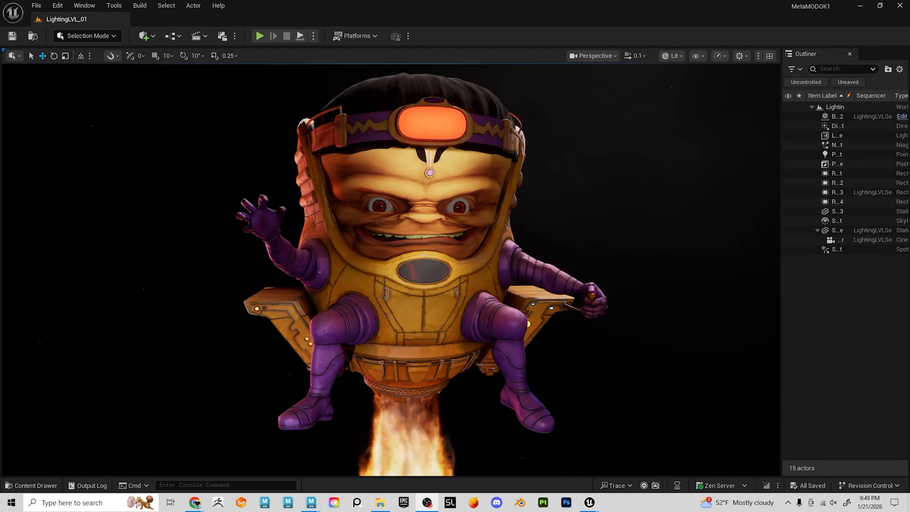
Examine the flying MODOK character in the LightingLVL_01 scene from slightly different angles, then clear any selection
alt+drag(536, 240, 571, 227)
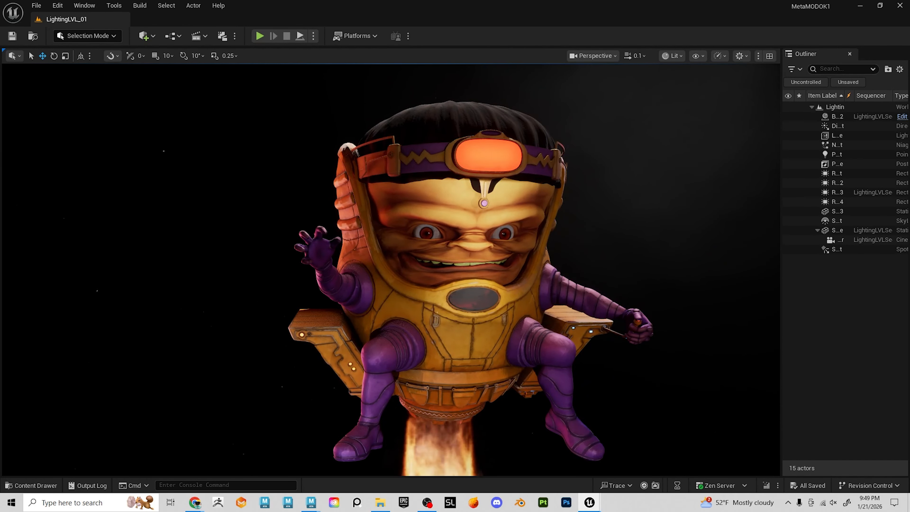
click(572, 227)
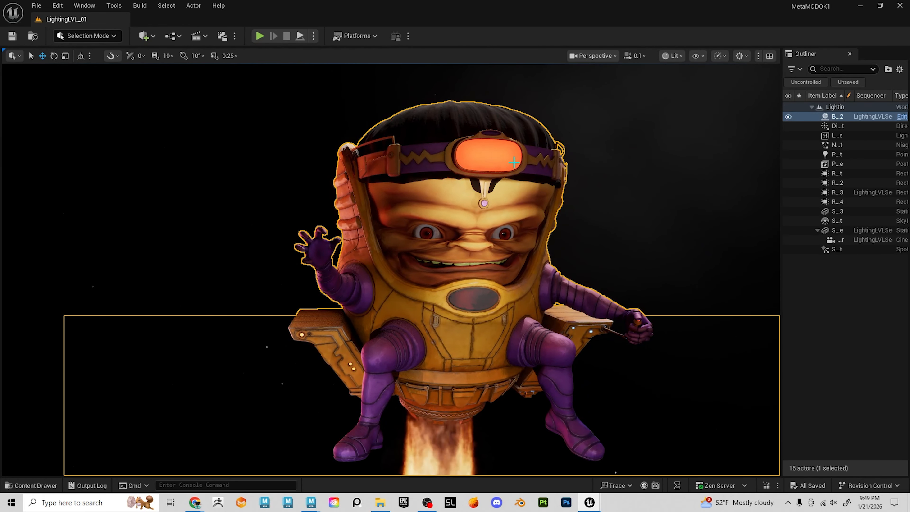
alt+middle_drag(515, 159, 355, 104)
alt+middle_drag(480, 169, 510, 170)
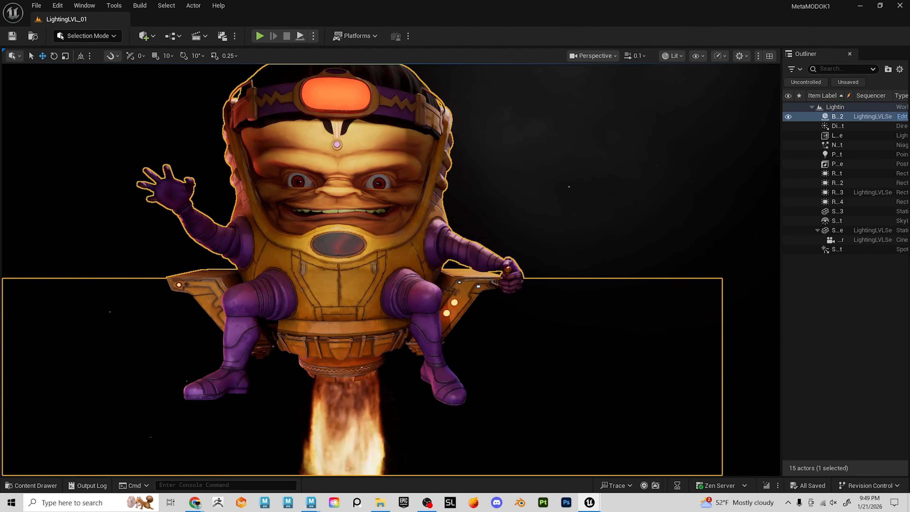
alt+middle_drag(332, 206, 359, 233)
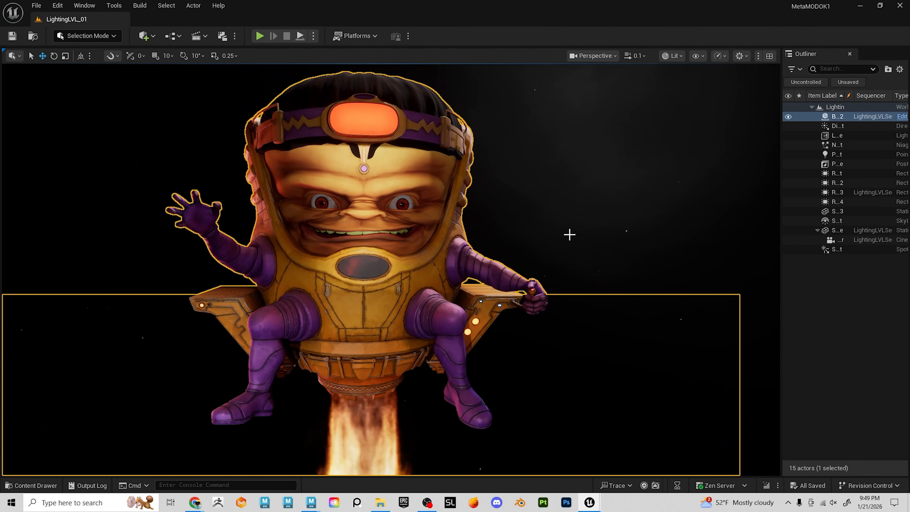
click(669, 181)
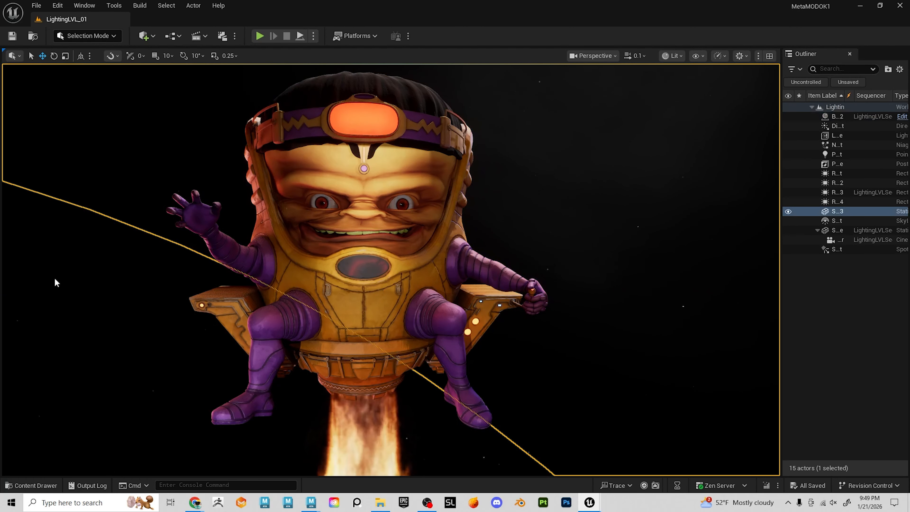
key(Escape)
Show the hidden scene helpers and select the MODOK character to bring up its control rig in Animation Mode
key(g)
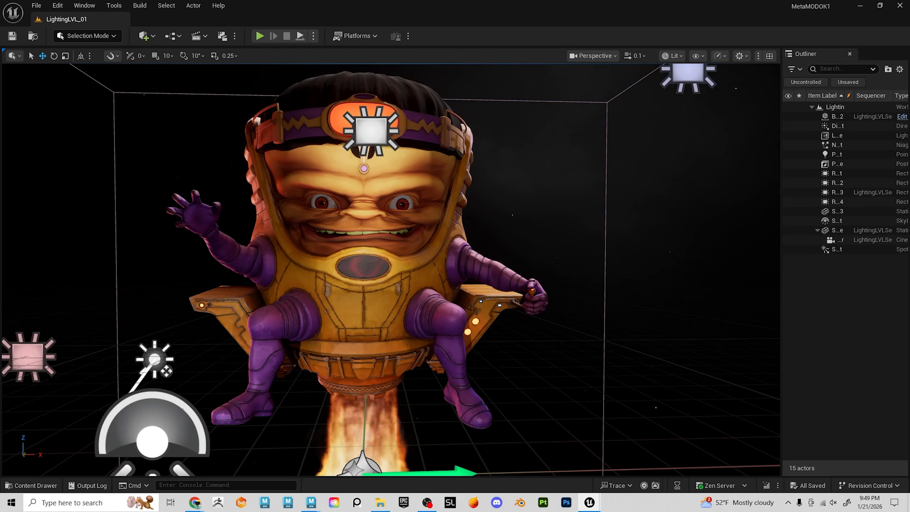
click(371, 272)
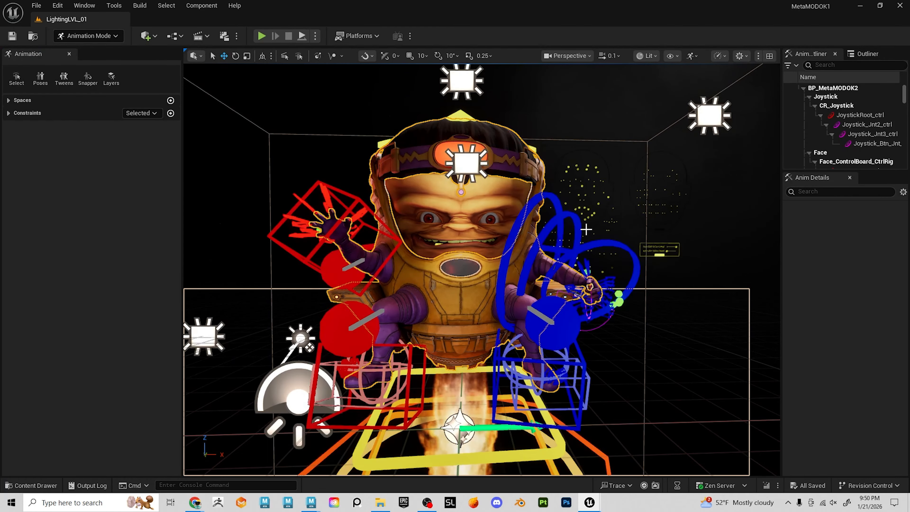
alt+right_drag(677, 300, 759, 301)
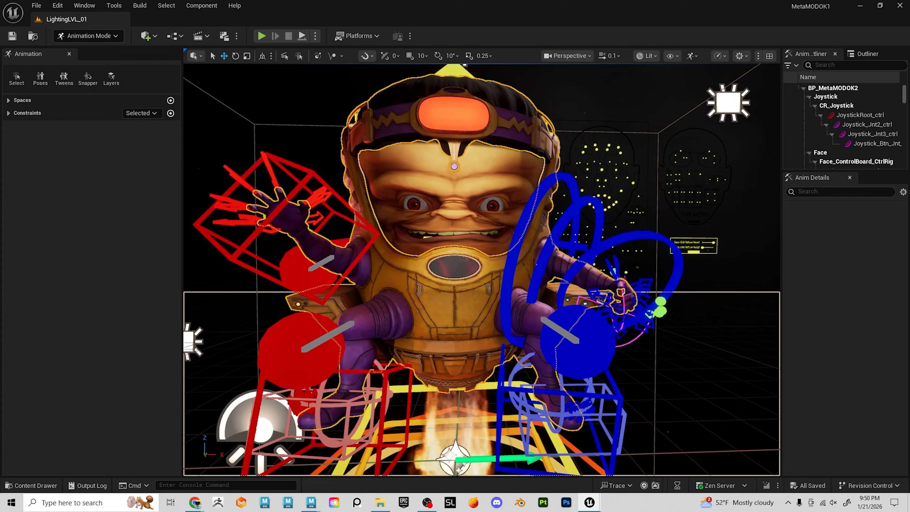
Move the right hand control hand_r_ik_ctrl lower beside the body and rotate it to repose the hand
click(315, 180)
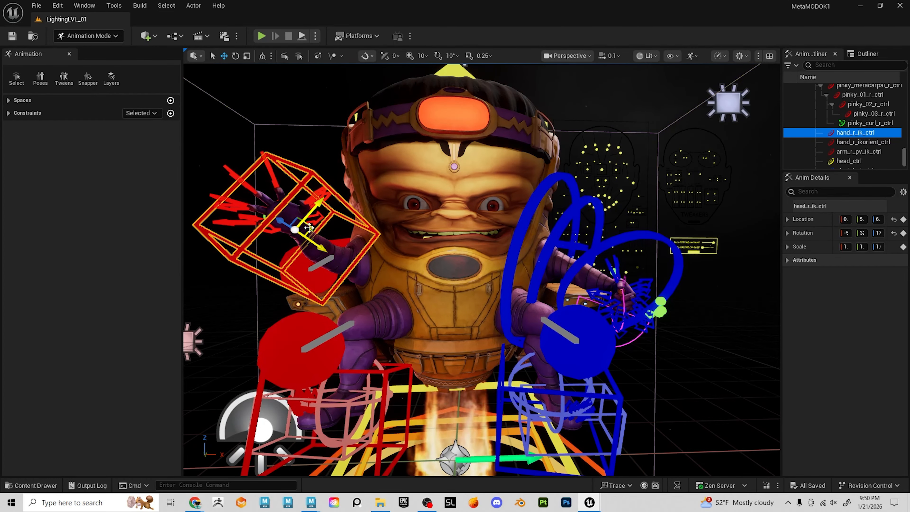
drag(309, 227, 272, 269)
key(f)
key(e)
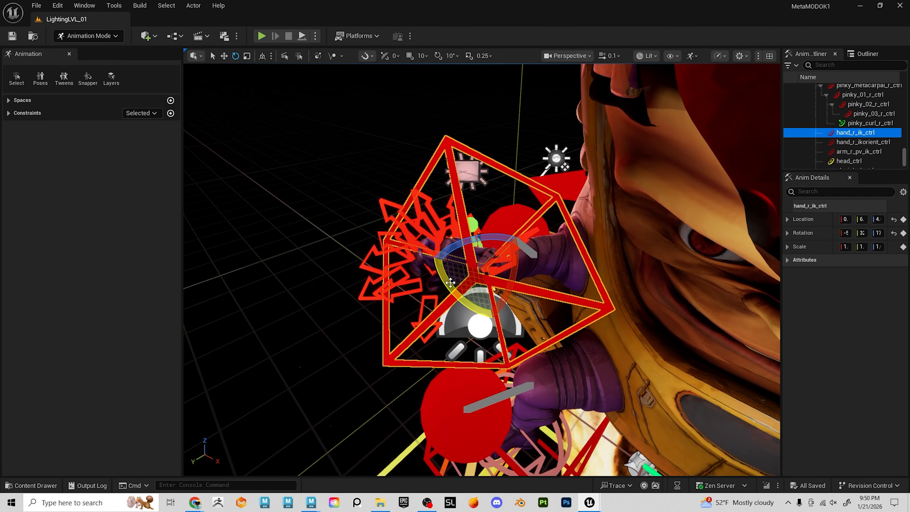
drag(449, 280, 587, 268)
alt+drag(575, 314, 501, 308)
Hide the rig controls, deselect the hand control and examine the reposed character up close and at full figure
key(g)
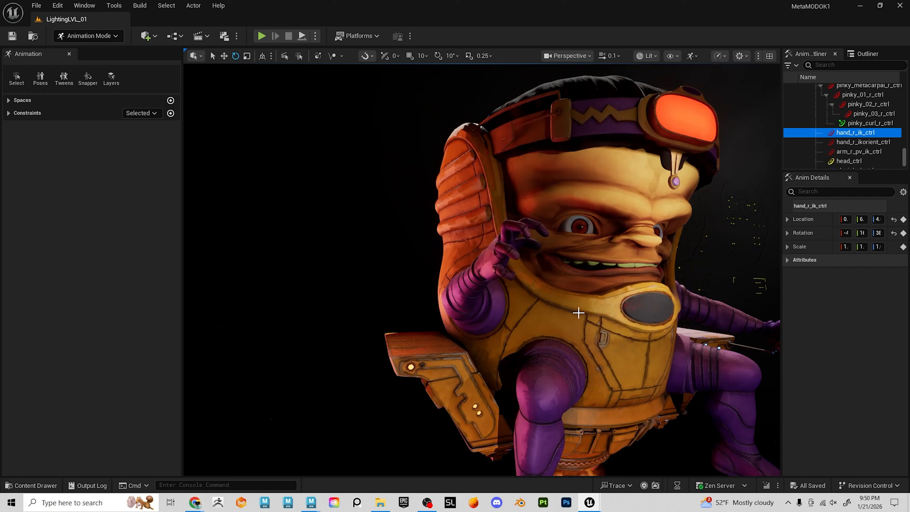
alt+drag(574, 313, 441, 310)
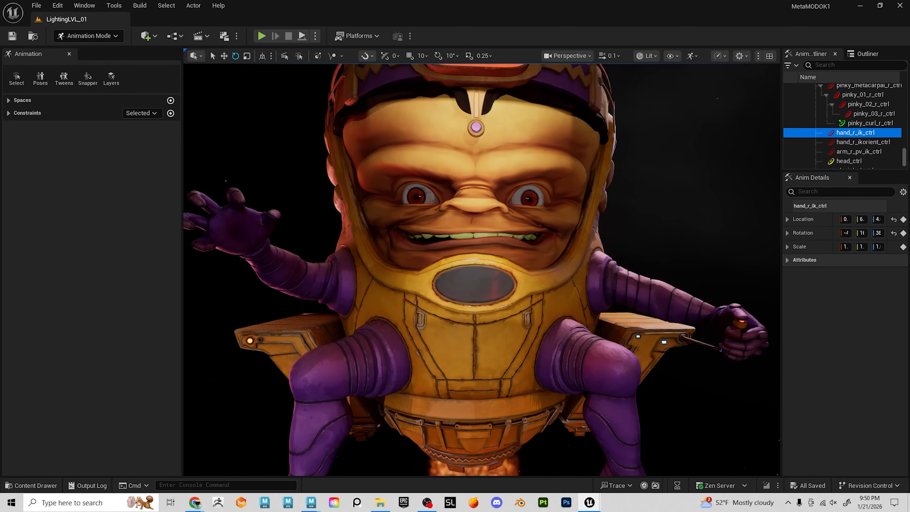
alt+middle_drag(482, 269, 478, 317)
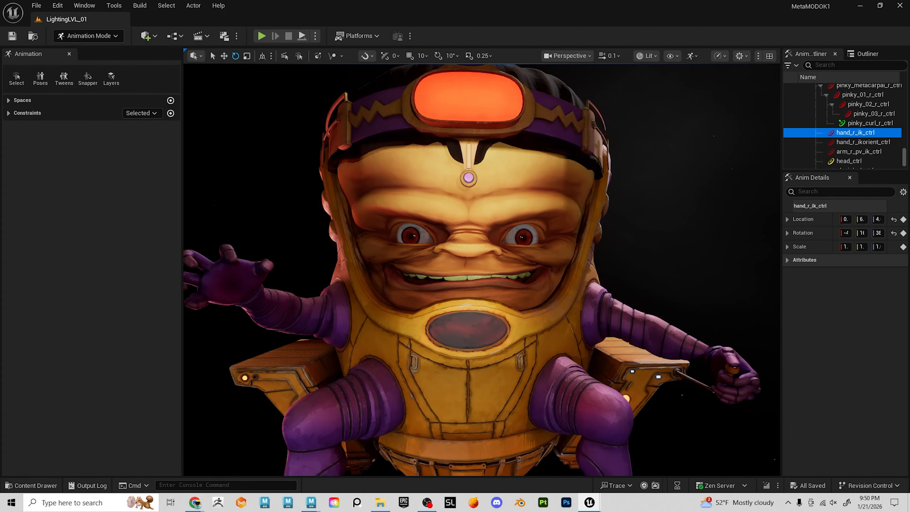
click(490, 301)
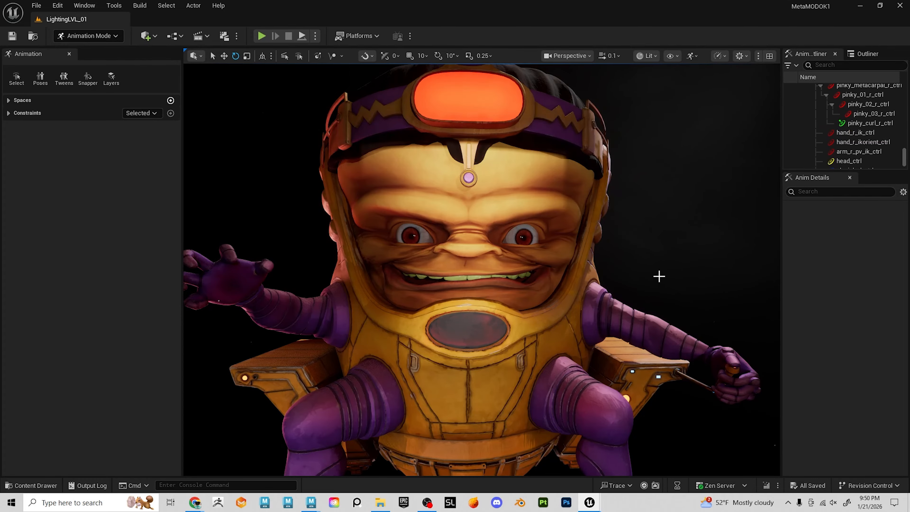
alt+middle_drag(664, 274, 523, 238)
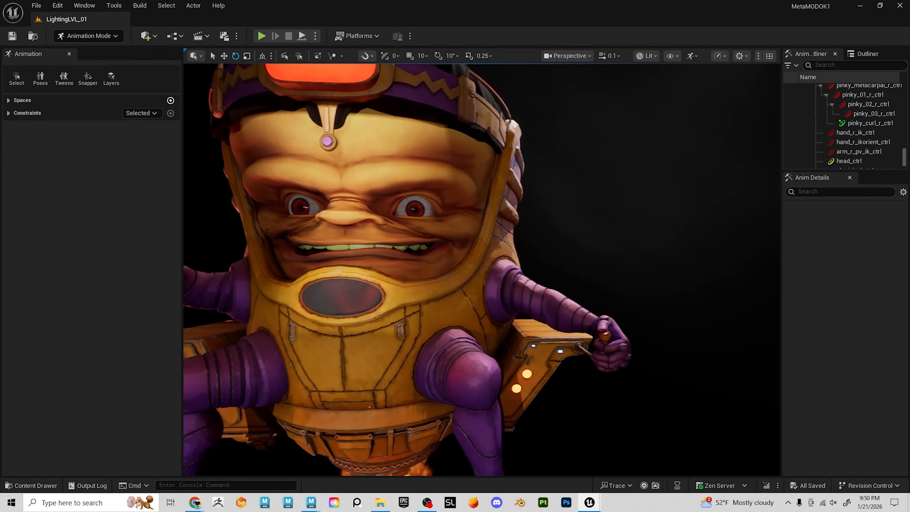
alt+right_drag(522, 238, 835, 204)
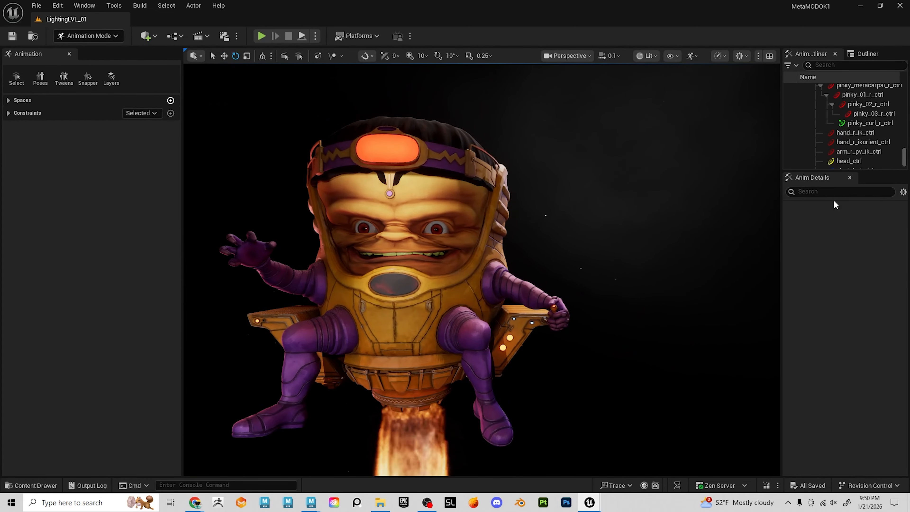
alt+drag(591, 211, 576, 212)
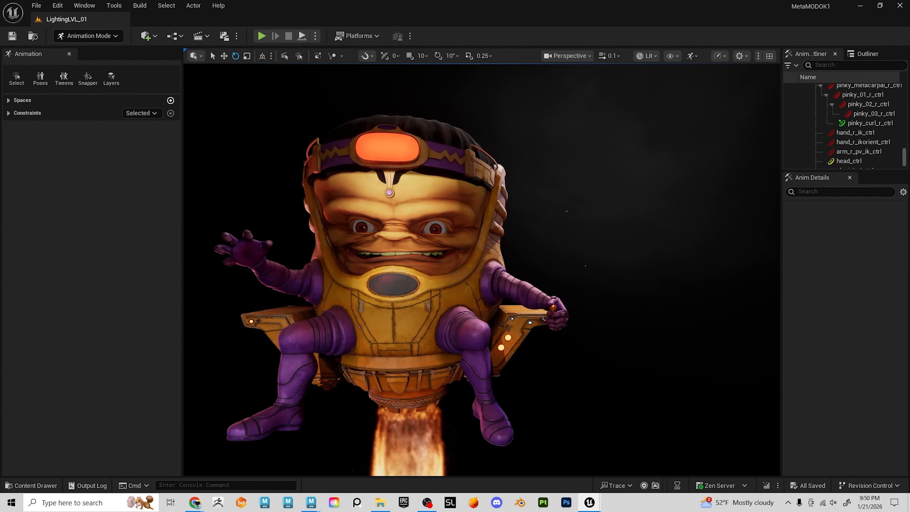
Show the rig controls again and shift the face board's CTRL_R_eye control to about 0.22 on its second axis
key(g)
alt+right_drag(607, 226, 516, 225)
click(580, 210)
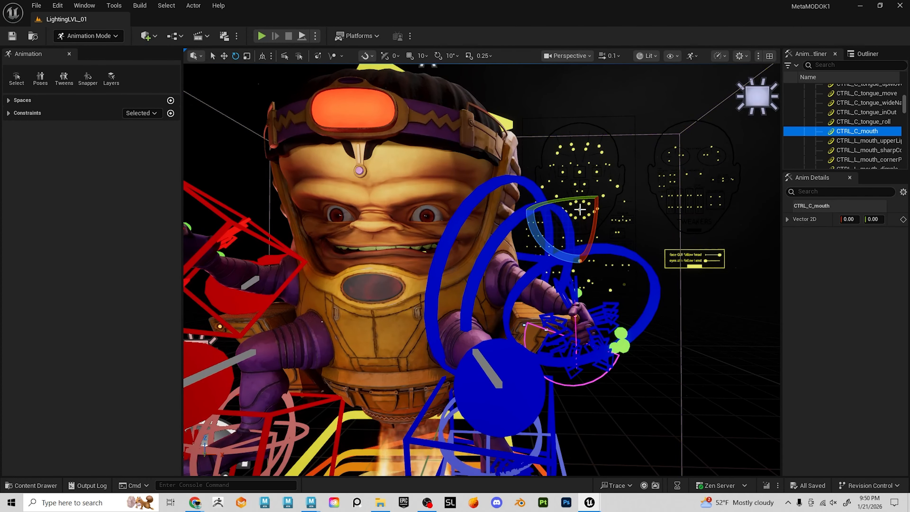
drag(579, 210, 563, 172)
click(598, 173)
click(561, 174)
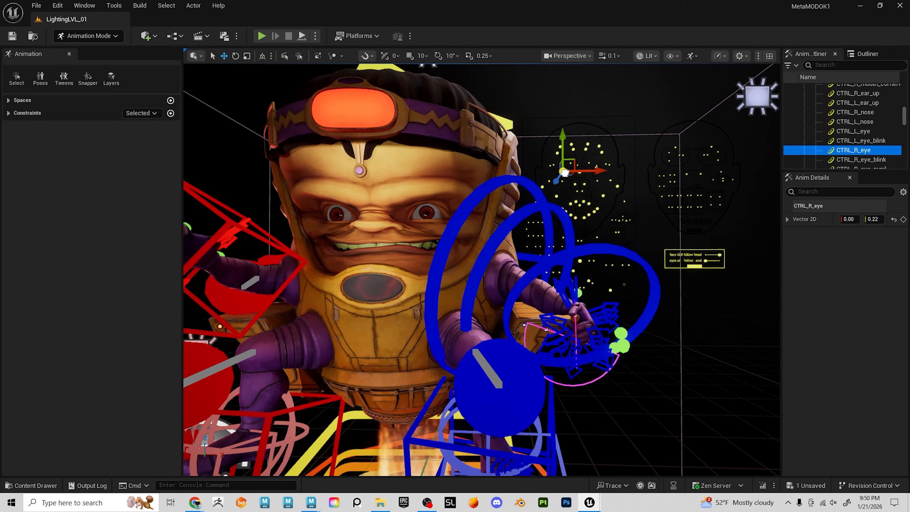
alt+drag(384, 183, 415, 185)
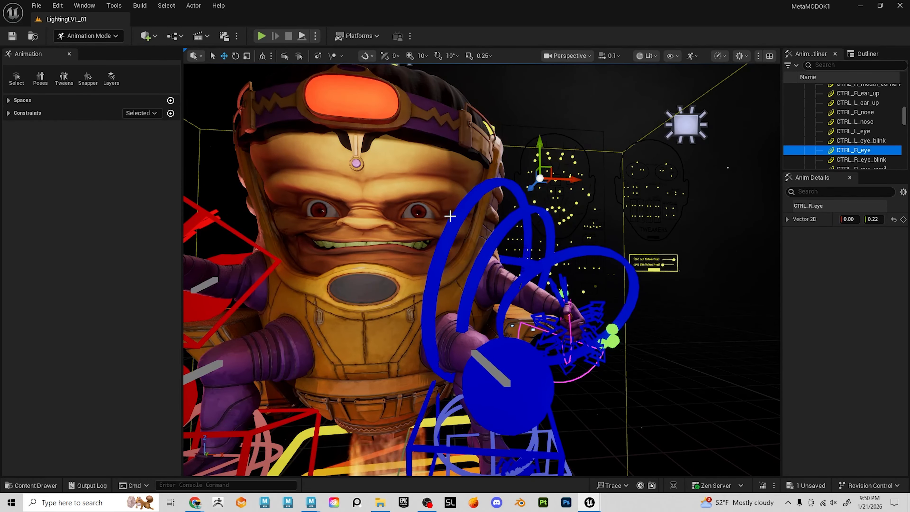
alt+drag(430, 233, 547, 185)
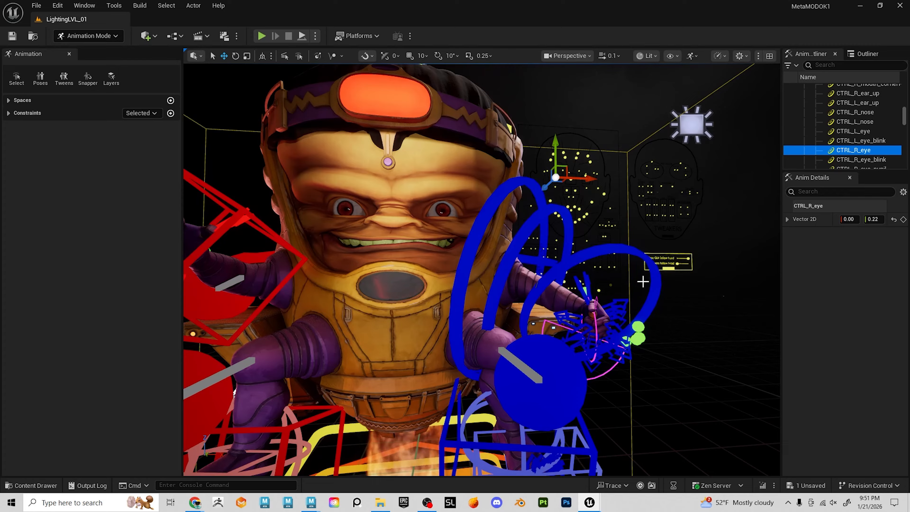
Switch to ZBrush and bring the male base mesh's head and upper torso into close view
key(super)
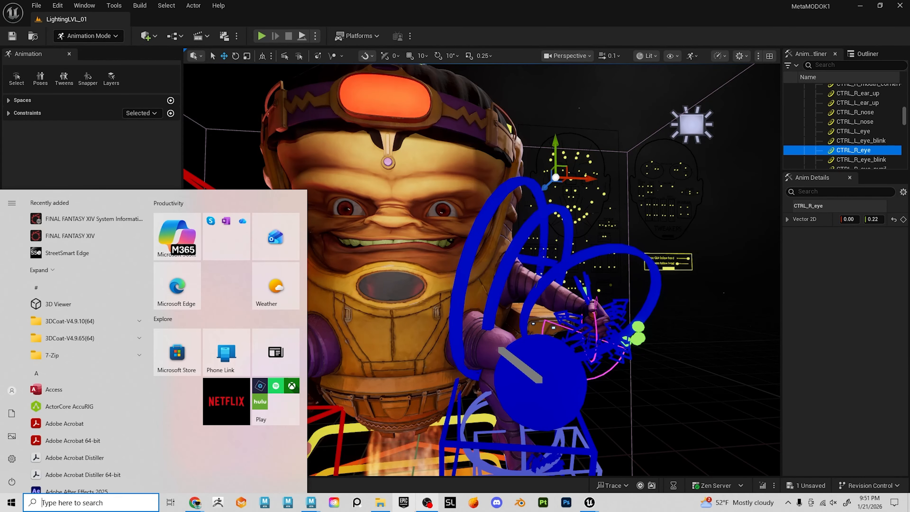
click(424, 505)
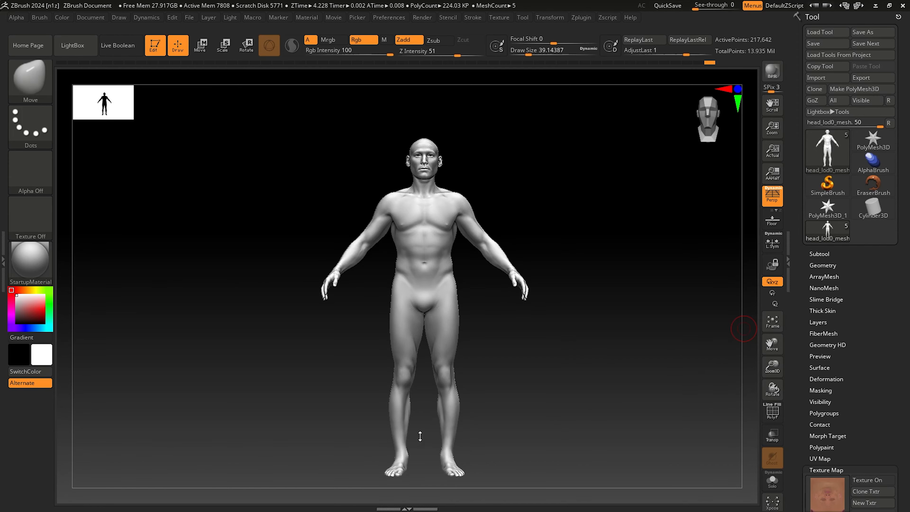
drag(518, 186, 512, 182)
ctrl+right_drag(604, 229, 615, 276)
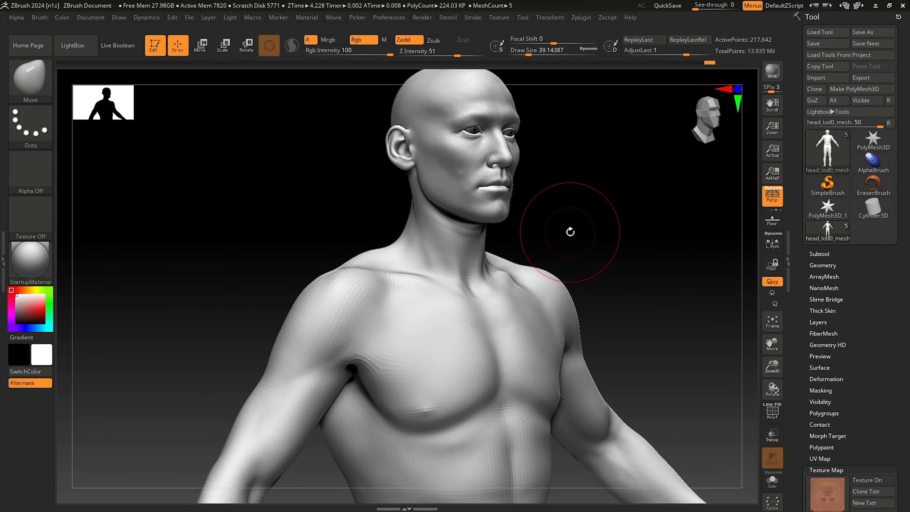
right_drag(633, 264, 571, 236)
alt+right_drag(609, 260, 611, 229)
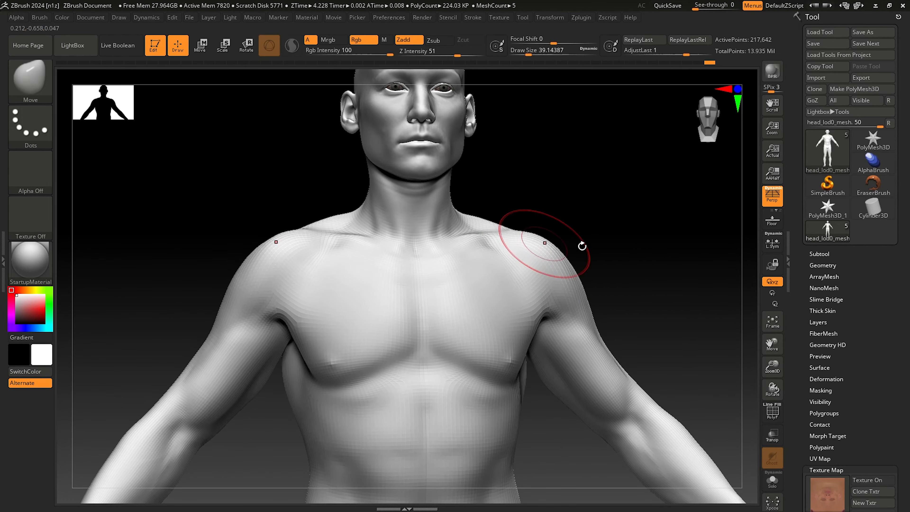
Examine the base mesh's head, neck, shoulders, chest and arms from the front and from slightly turned angles
drag(586, 159, 603, 199)
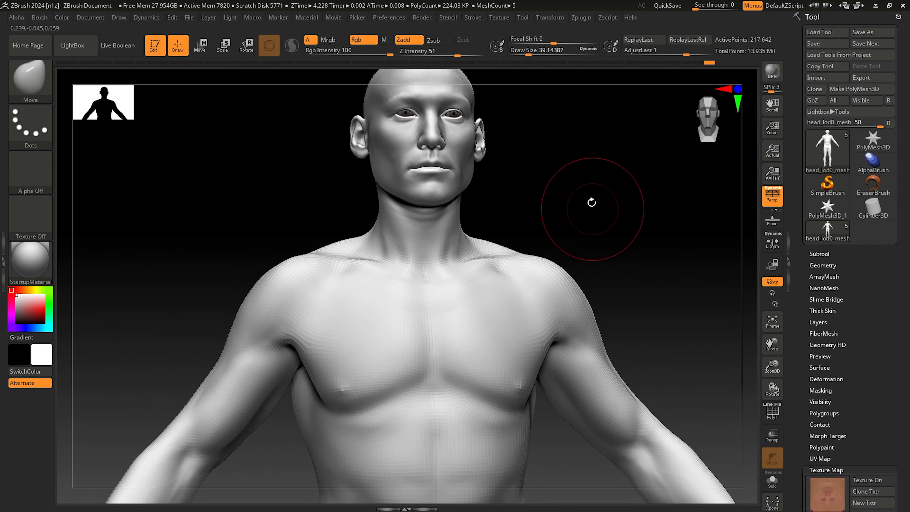
drag(591, 202, 593, 227)
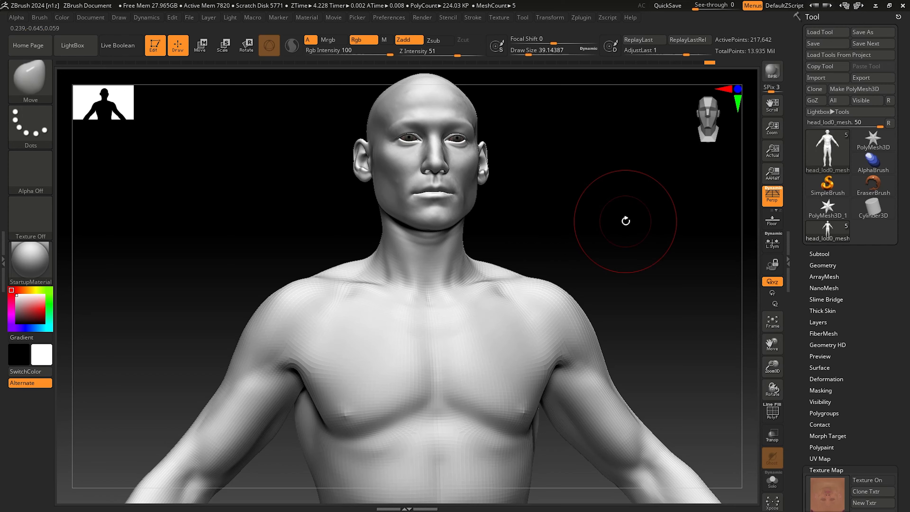
mouse_move(633, 221)
mouse_down()
mouse_move(625, 223)
mouse_move(637, 228)
mouse_up()
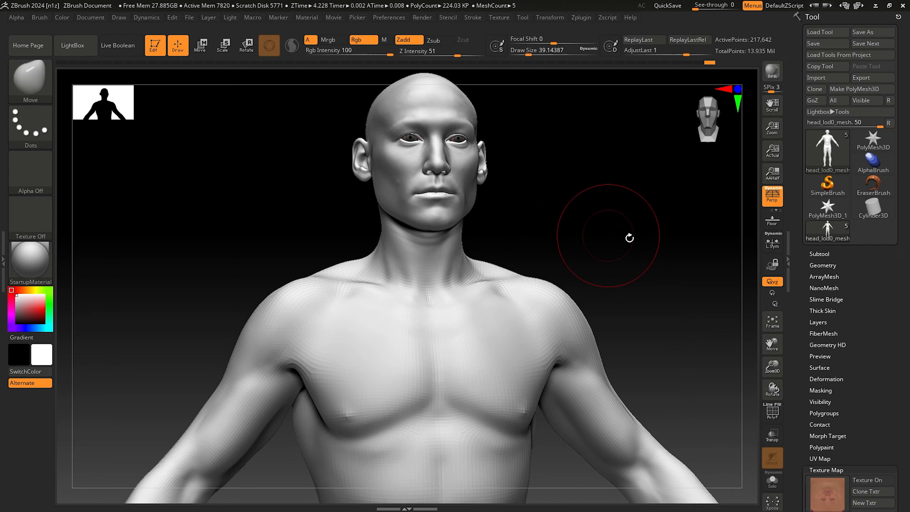
shift+drag(601, 226, 592, 207)
alt+drag(619, 334, 614, 260)
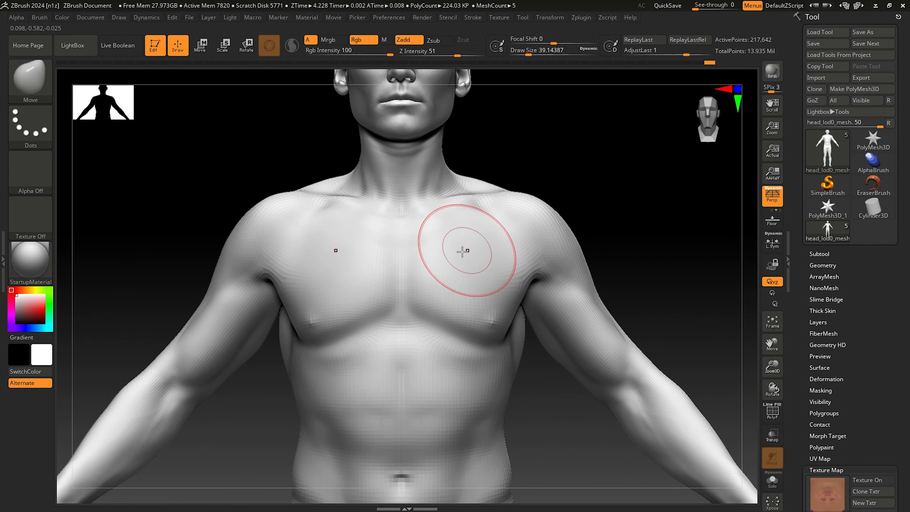
right_drag(464, 250, 469, 249)
right_drag(344, 245, 315, 245)
mouse_move(528, 256)
alt+right_down()
mouse_move(487, 260)
mouse_move(452, 240)
alt+right_up()
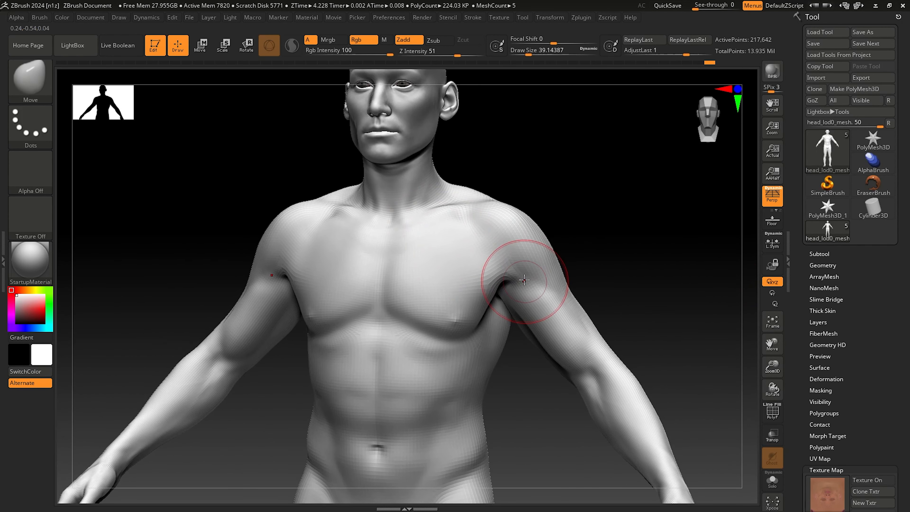
mouse_move(534, 285)
right_down()
mouse_move(520, 249)
mouse_move(569, 224)
mouse_move(591, 262)
mouse_move(573, 258)
mouse_move(588, 245)
right_up()
Toggle the polyframe display on and off and open the Polygroups options for the body mesh
key(shift+f)
key(shift)
key(shift+f)
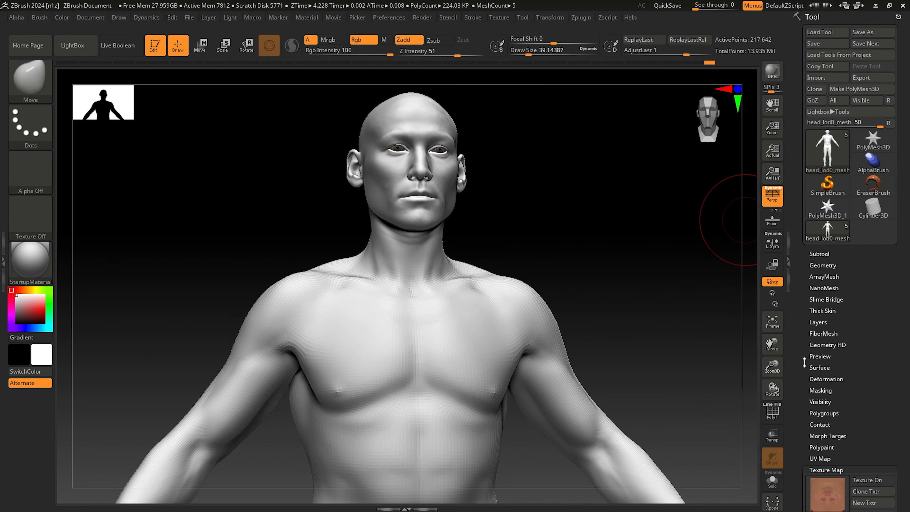
drag(805, 392, 810, 349)
click(835, 370)
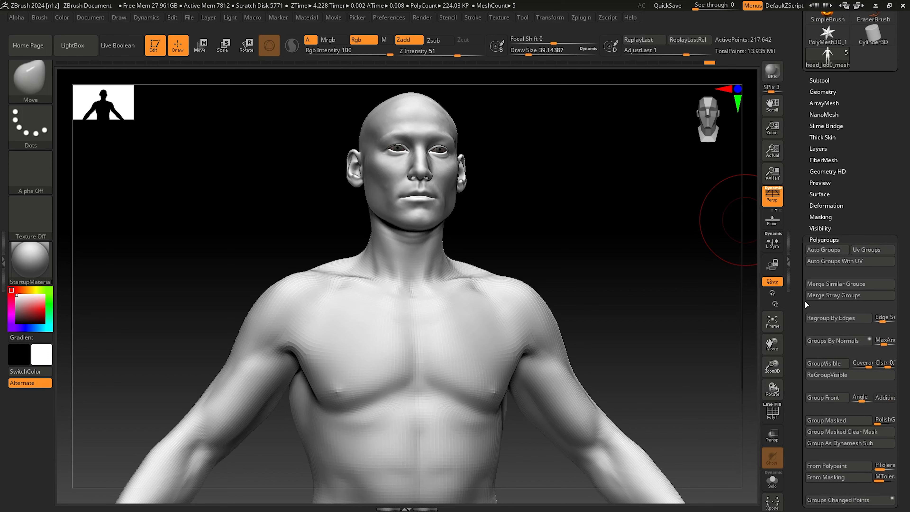
drag(527, 248, 548, 240)
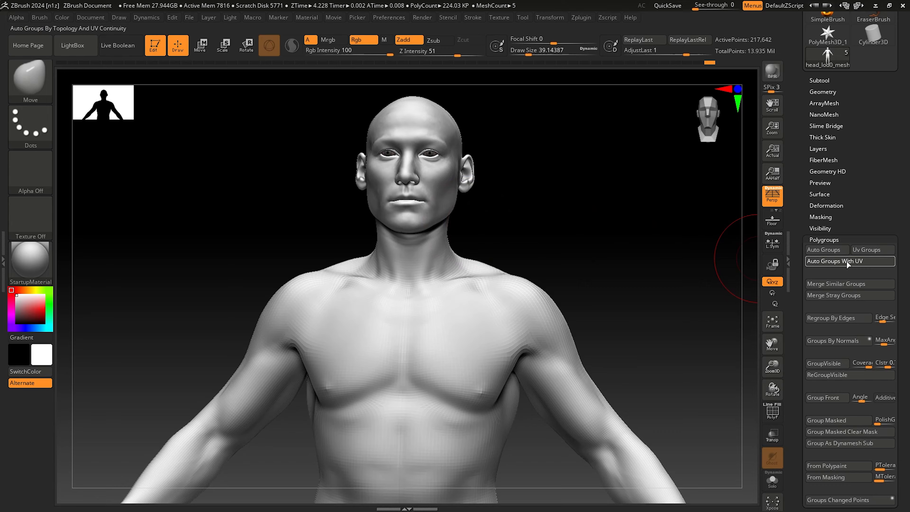
right_drag(577, 269, 523, 285)
Turn on the polyframe display and inspect the polygroup borders around the neck, shoulders and chest
key(shift+f)
ctrl+right_drag(432, 311, 453, 362)
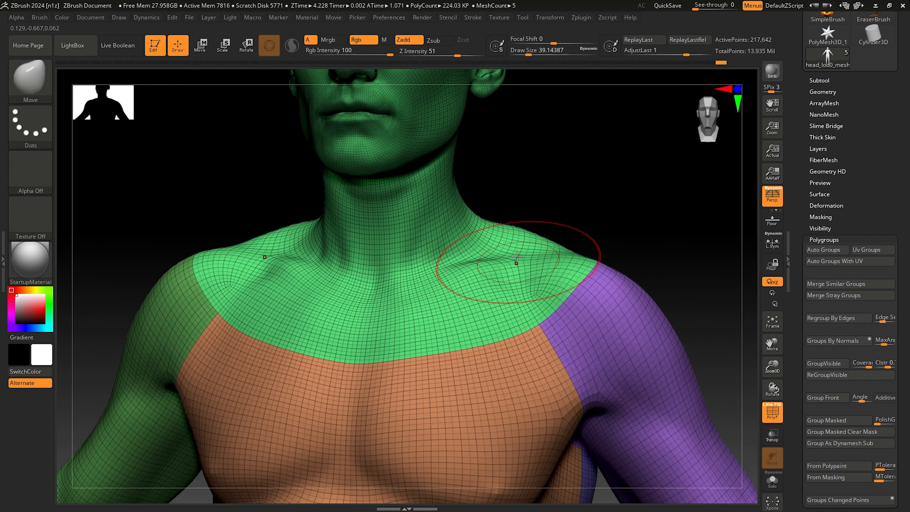
ctrl+right_drag(345, 321, 365, 295)
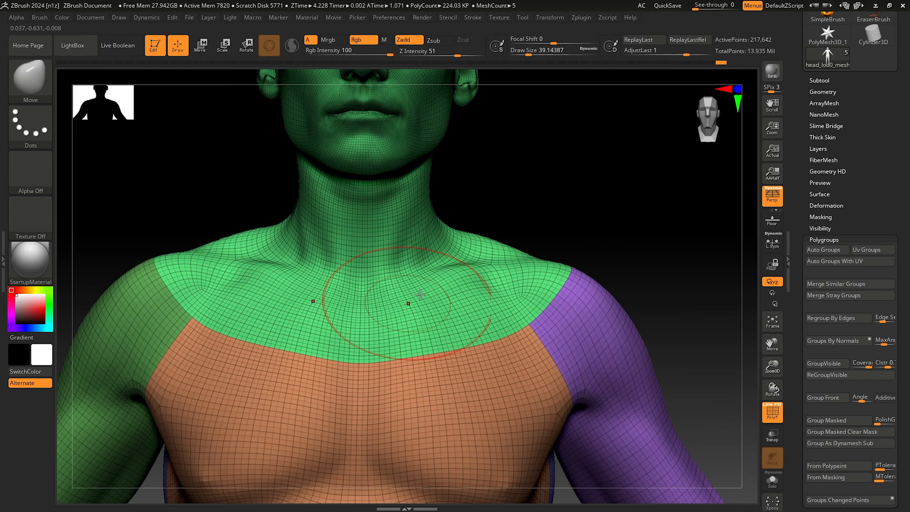
mouse_move(543, 334)
right_down()
mouse_move(509, 319)
mouse_move(471, 244)
mouse_move(474, 261)
mouse_move(516, 257)
right_up()
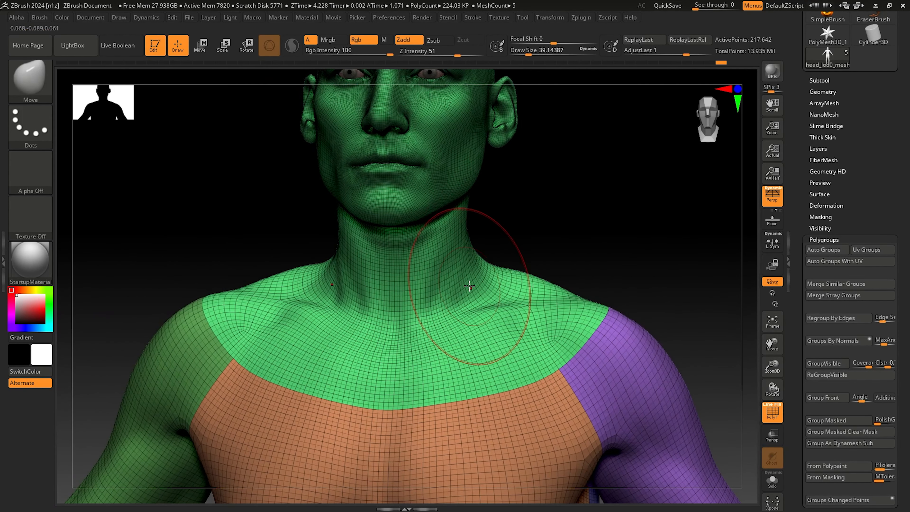
Isolate the green head and neck polygroup and view it from a three-quarter angle
mouse_move(469, 286)
right_down()
mouse_move(586, 288)
mouse_move(572, 318)
mouse_move(559, 258)
mouse_move(557, 277)
mouse_move(585, 281)
mouse_move(526, 272)
mouse_move(543, 287)
mouse_move(534, 262)
right_up()
ctrl+shift+click(488, 281)
right_drag(464, 267, 532, 263)
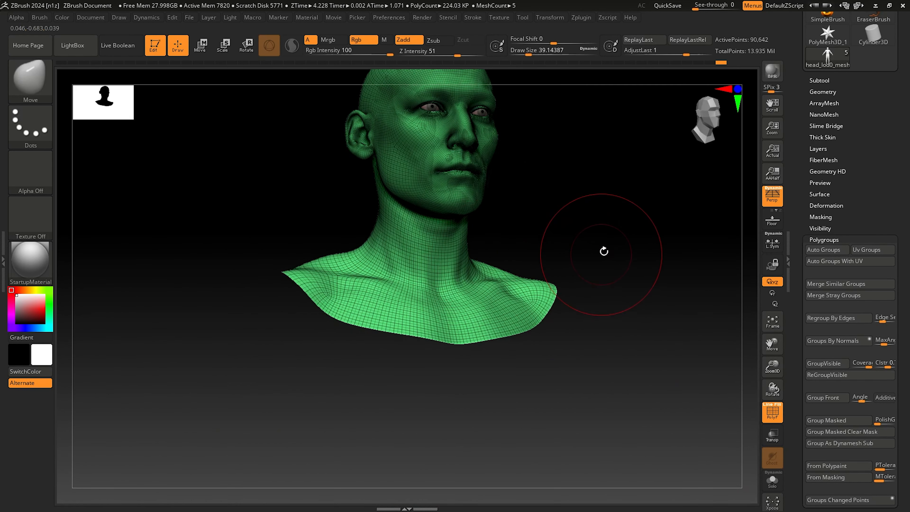
Invert the polygroup visibility to inspect the eyeballs and teeth, and restore the full mesh in front view
ctrl+shift+drag(586, 223, 612, 262)
alt+right_drag(563, 268, 548, 361)
right_drag(487, 334, 506, 385)
right_drag(558, 268, 516, 231)
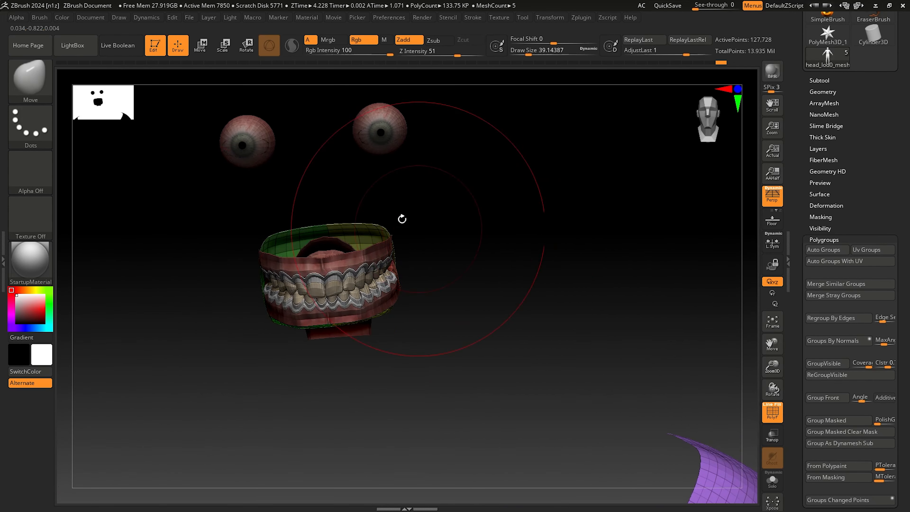
right_drag(400, 215, 551, 287)
ctrl+shift+click(571, 234)
mouse_move(551, 287)
shift+right_down()
mouse_move(533, 282)
mouse_move(532, 240)
mouse_move(549, 294)
mouse_move(538, 295)
mouse_move(540, 318)
mouse_move(552, 225)
shift+right_up()
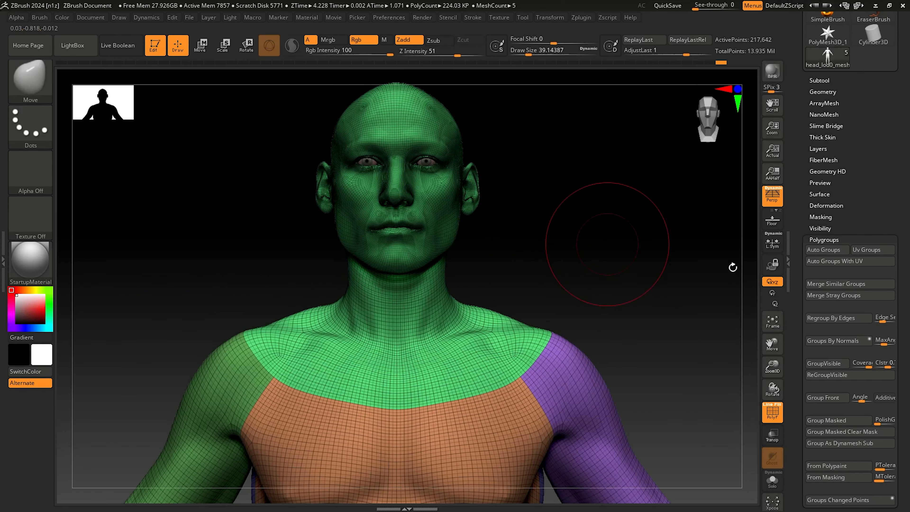
Open the Subtool list, make eyeLeft_lod0_mesh the active subtool and look at the eyes in the face up close
drag(797, 169, 797, 221)
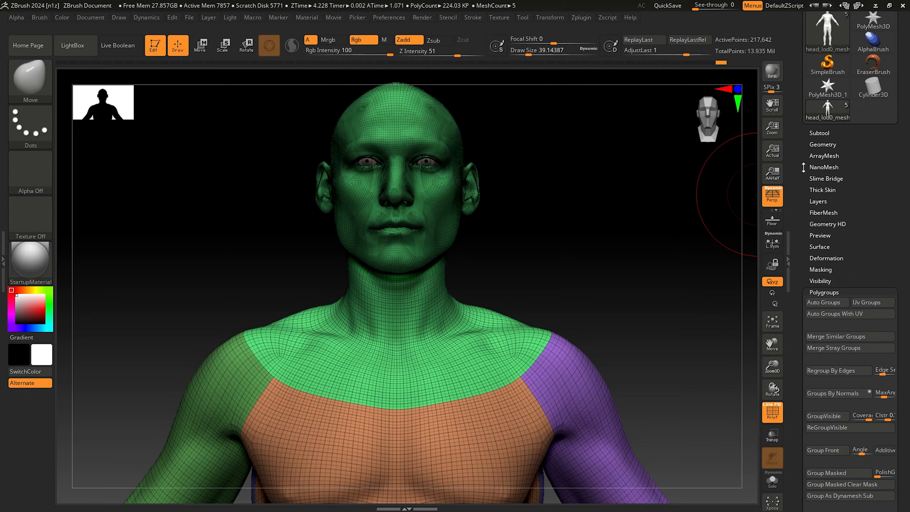
drag(805, 165, 805, 195)
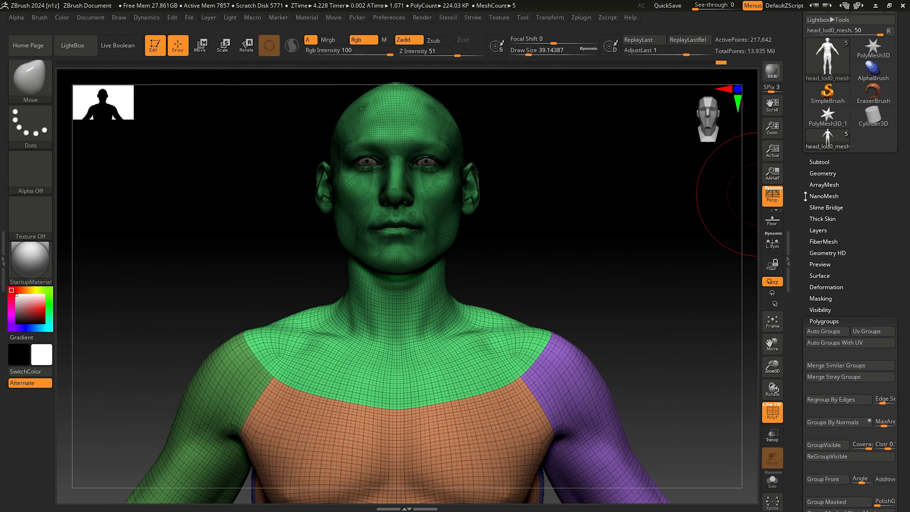
click(818, 162)
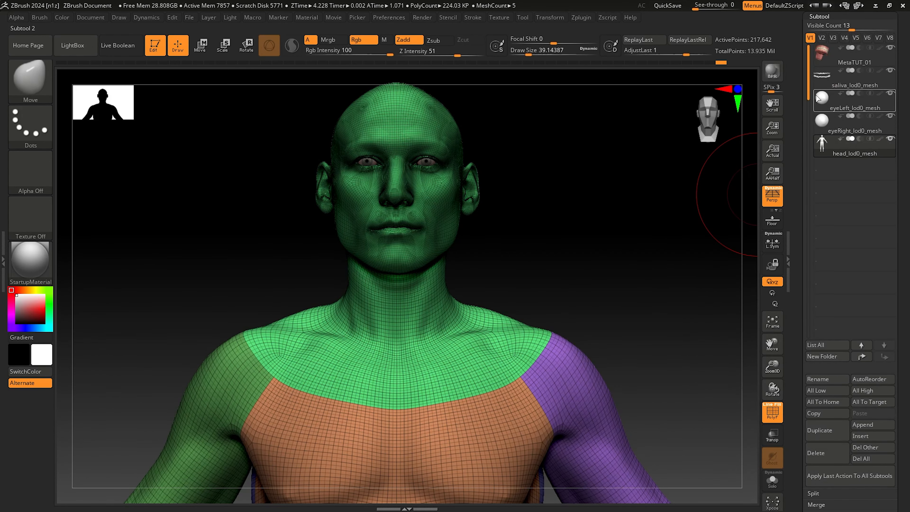
drag(798, 106, 799, 200)
mouse_move(862, 168)
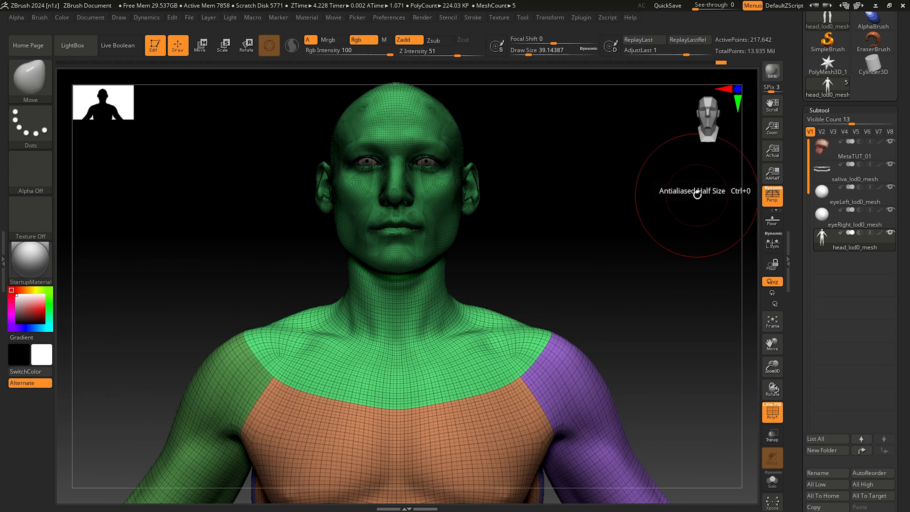
click(826, 199)
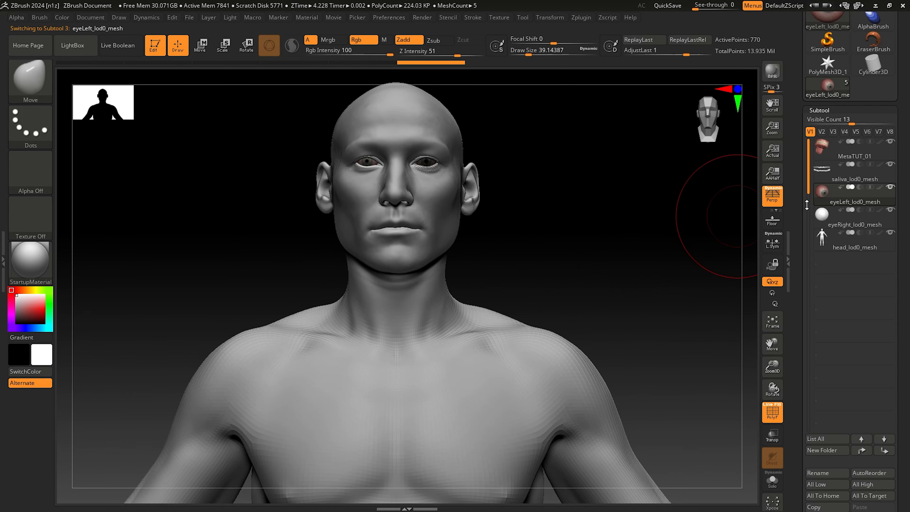
mouse_move(828, 200)
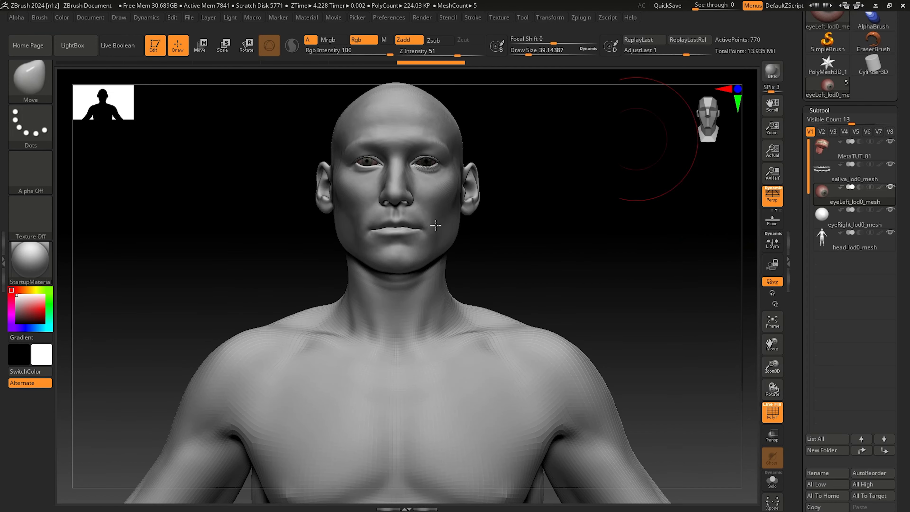
alt+drag(541, 174, 615, 232)
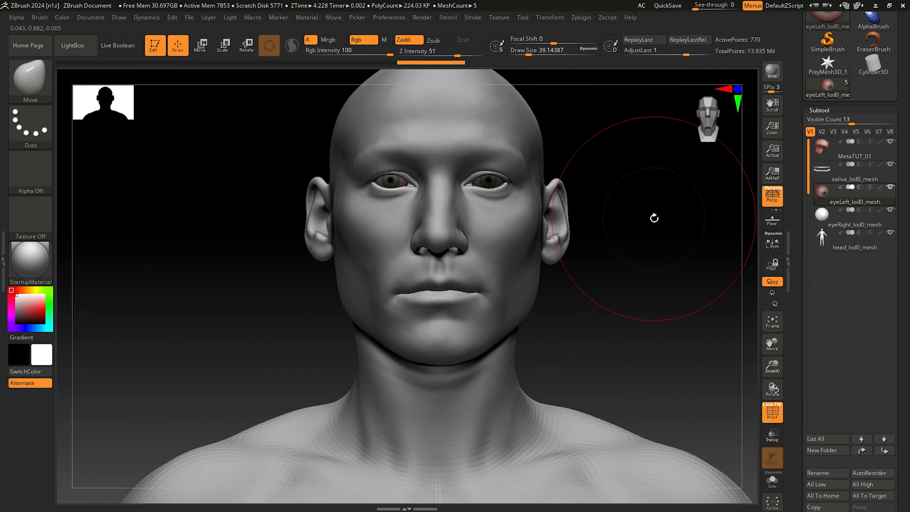
Activate the MetaTUT_01 teeth subtool, hide head_lod0_mesh, turn off the polyframe and view the teeth from the side and front
click(823, 151)
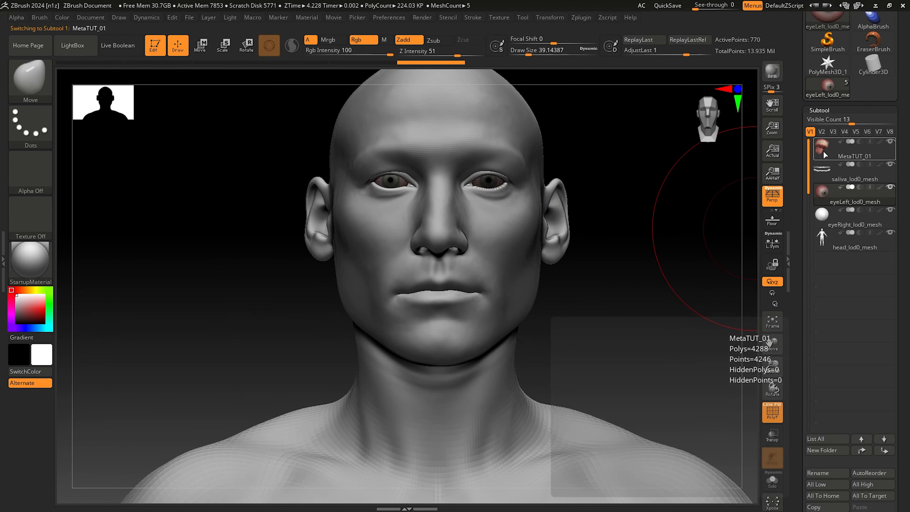
click(890, 233)
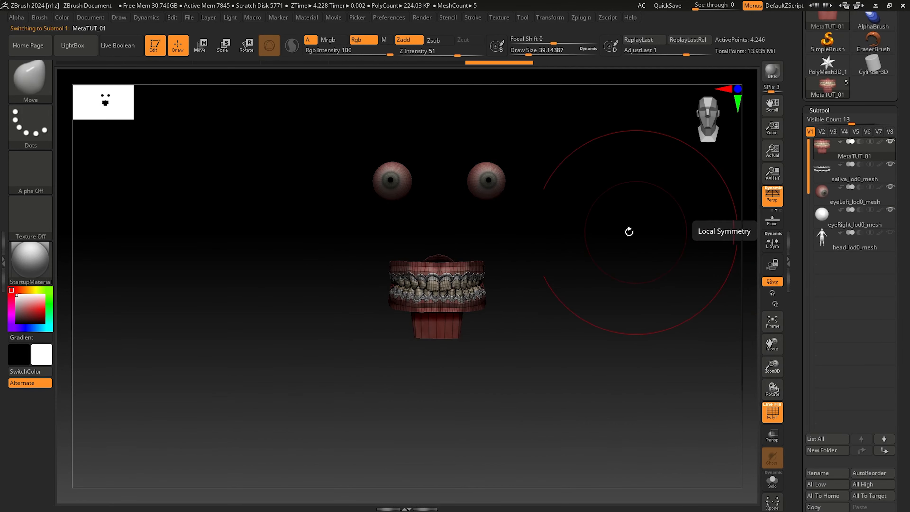
mouse_move(630, 232)
mouse_down()
mouse_move(562, 258)
mouse_move(529, 256)
mouse_move(595, 233)
mouse_move(625, 354)
mouse_up()
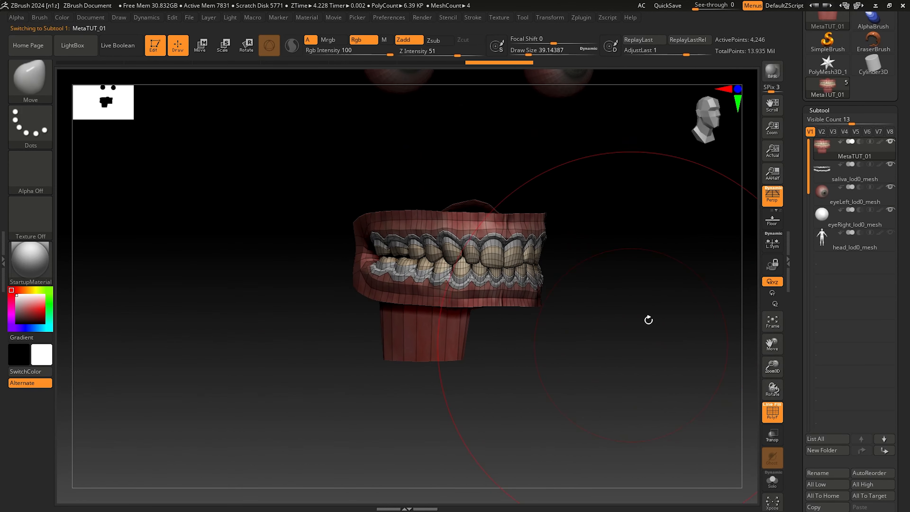
click(821, 148)
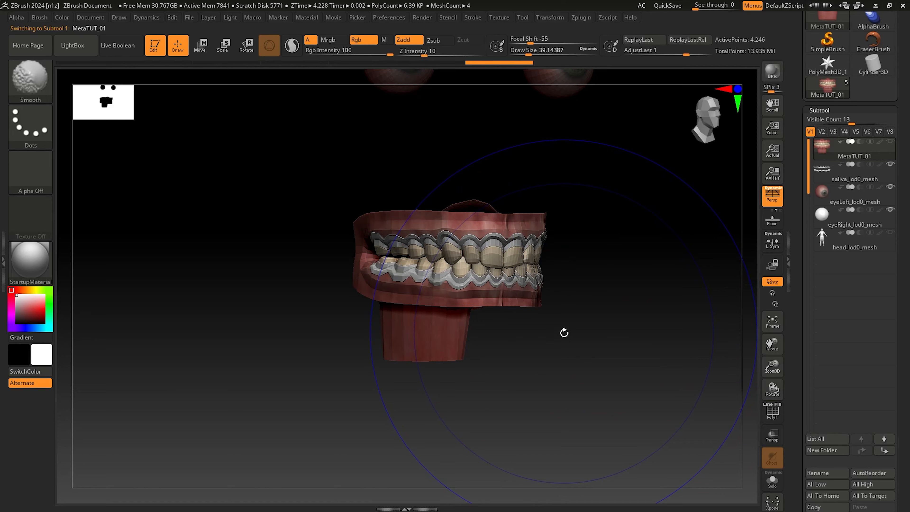
mouse_move(567, 328)
mouse_down()
mouse_move(589, 331)
mouse_move(543, 321)
mouse_up()
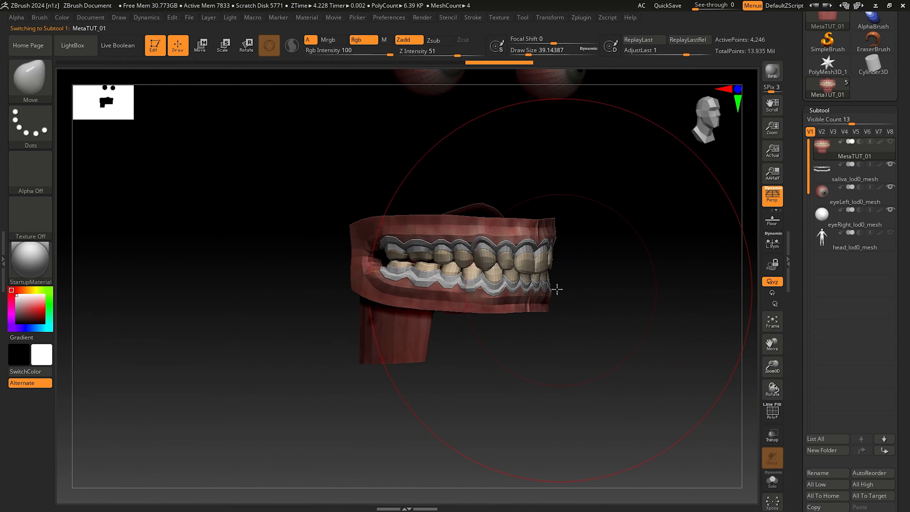
mouse_move(554, 288)
shift+mouse_down()
mouse_move(496, 280)
mouse_move(475, 251)
mouse_move(462, 251)
shift+mouse_up()
Set the brush draw size to about 7.47 and examine the teeth and gums up close from the front
key(space)
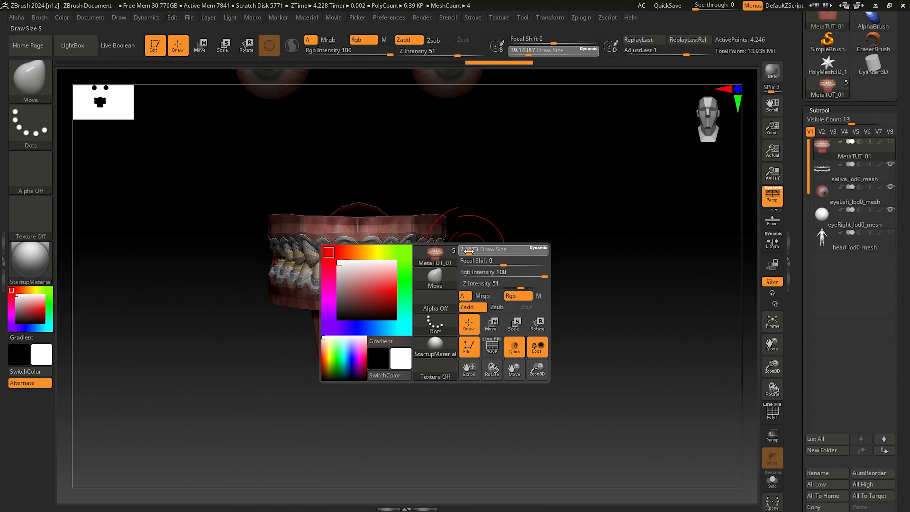
alt+drag(520, 256, 614, 255)
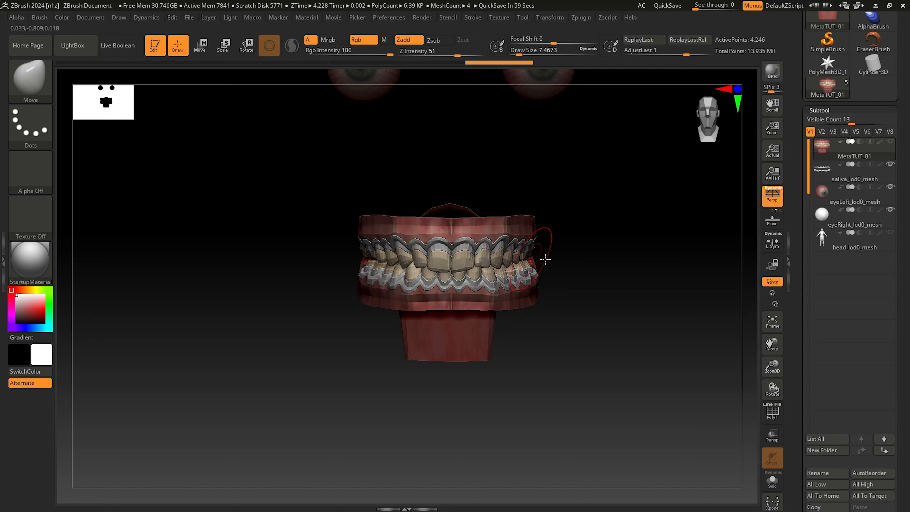
alt+drag(571, 260, 609, 285)
alt+drag(540, 228, 594, 343)
alt+drag(591, 248, 616, 279)
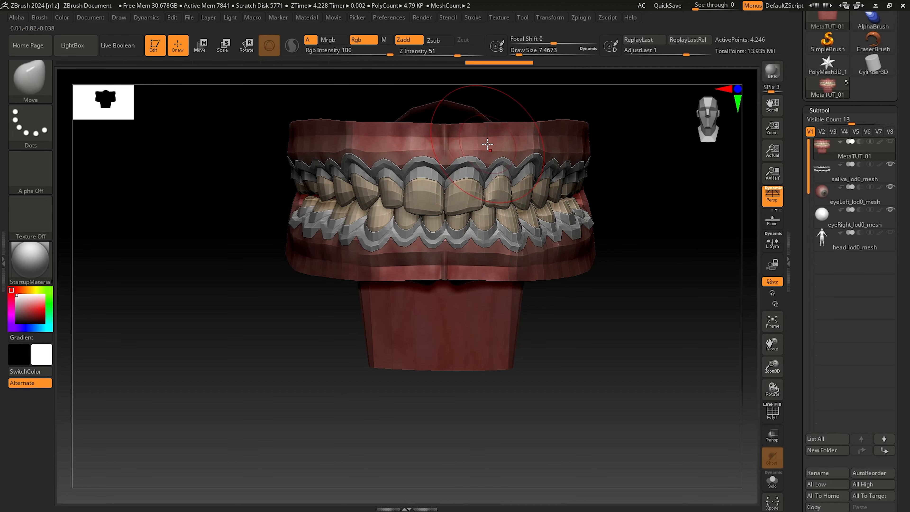
drag(588, 304, 593, 262)
alt+drag(502, 342, 468, 265)
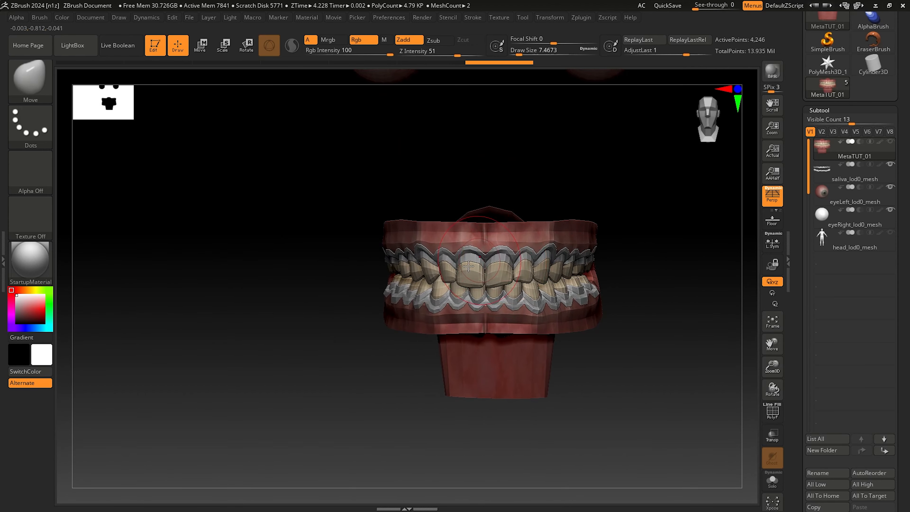
alt+right_drag(584, 303, 582, 278)
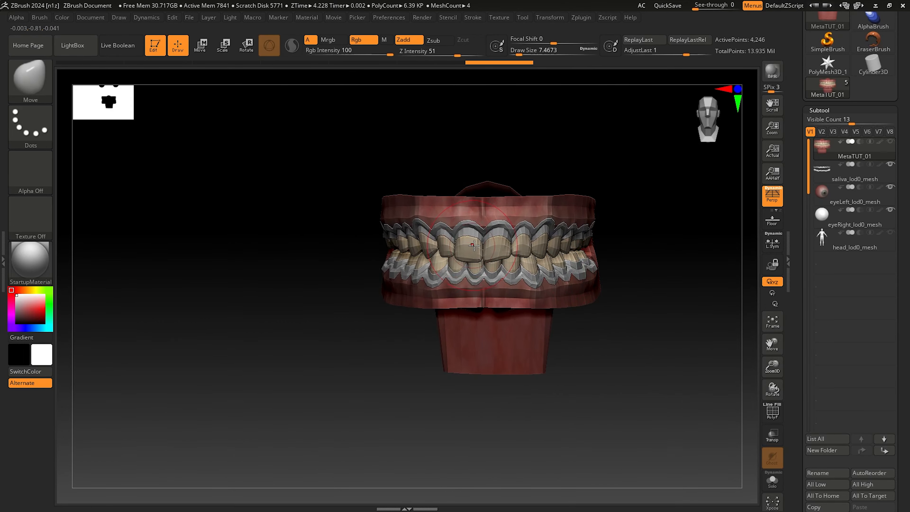
Make head_lod0_mesh visible over the teeth again and bring the full upper body into front view
drag(614, 263, 599, 293)
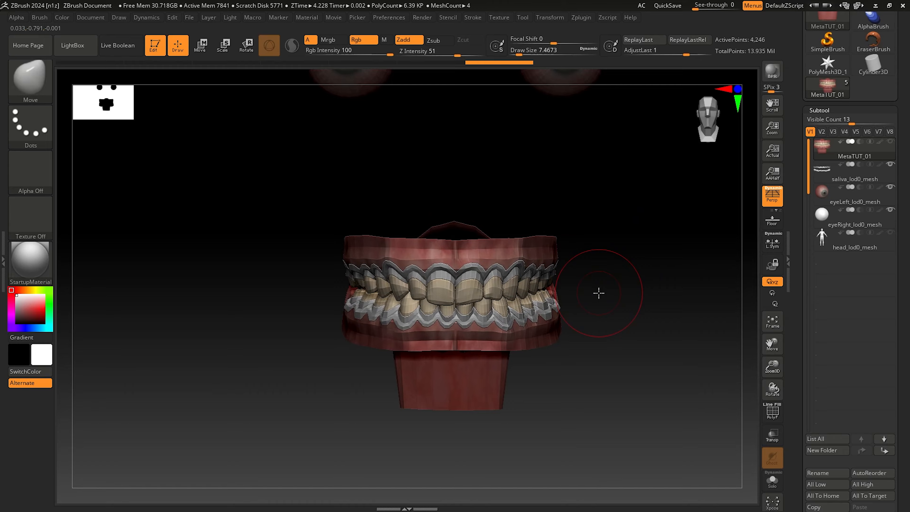
click(889, 233)
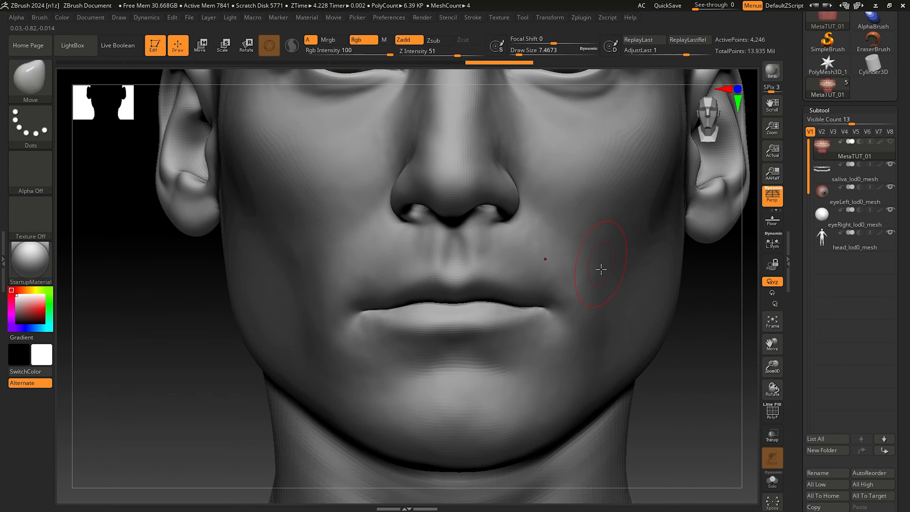
ctrl+right_drag(601, 268, 557, 220)
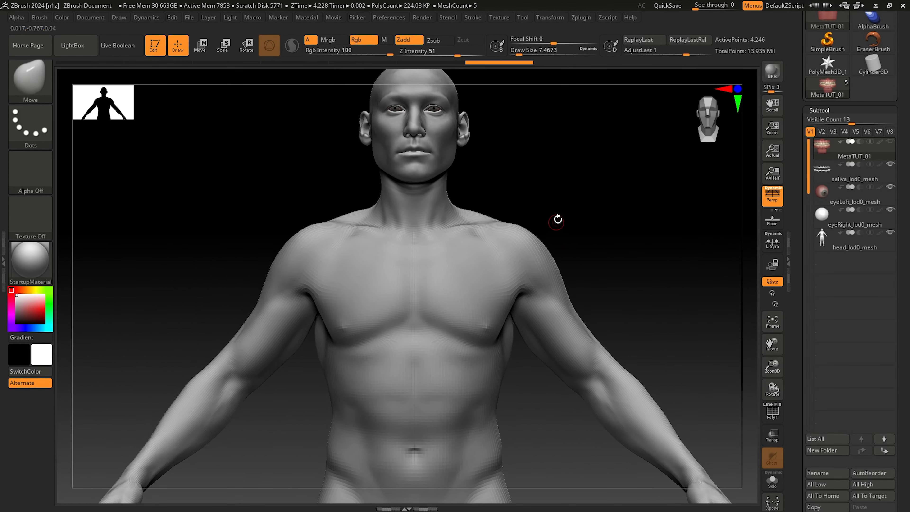
alt+right_drag(474, 188, 507, 195)
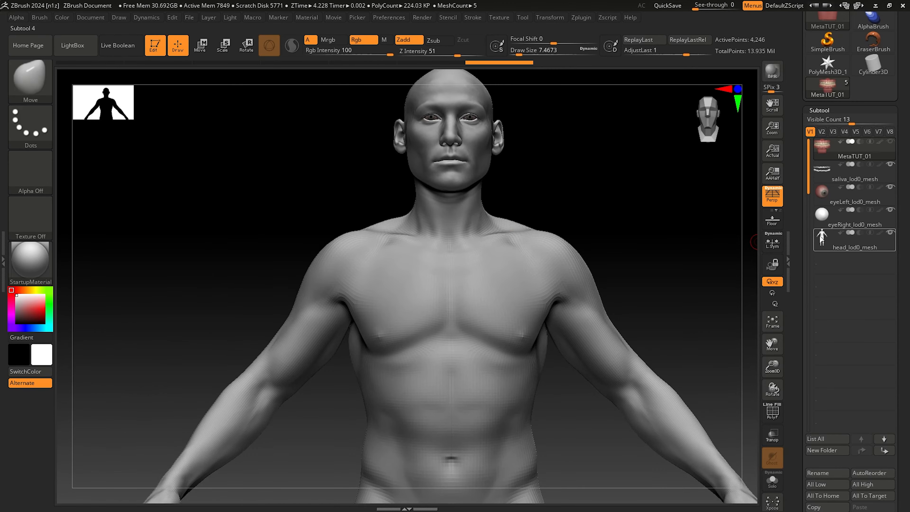
Make head_lod0_mesh the active subtool, turn on the polyframe and examine the polygroups on the head, torso and arms
alt+click(563, 278)
key(shift+f)
ctrl+right_drag(623, 264, 554, 233)
right_drag(546, 229, 496, 289)
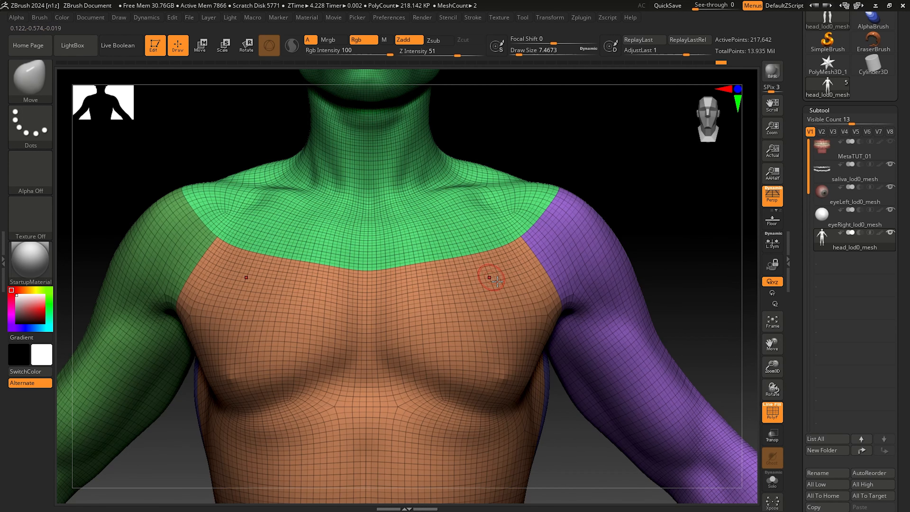
alt+right_drag(439, 297, 495, 372)
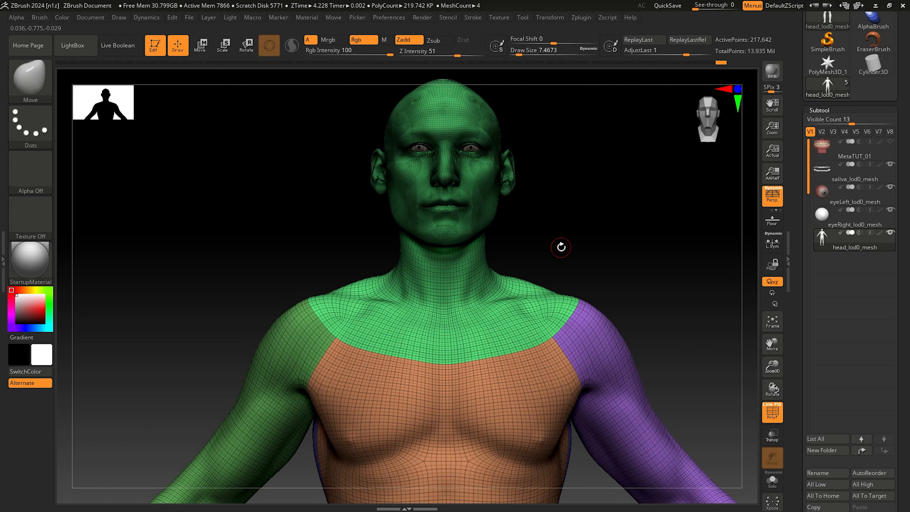
mouse_move(863, 249)
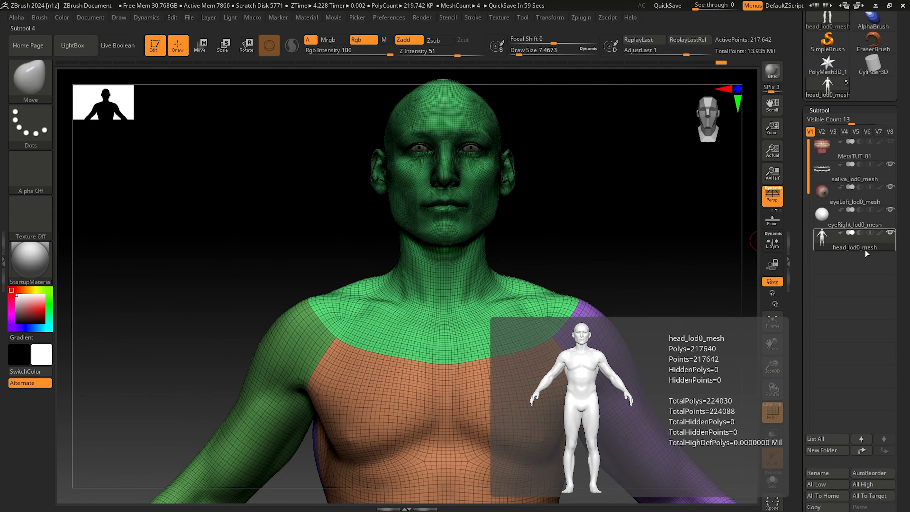
Turn off the polyframe and raise head_lod0_mesh to its highest subdivision level
key(shift)
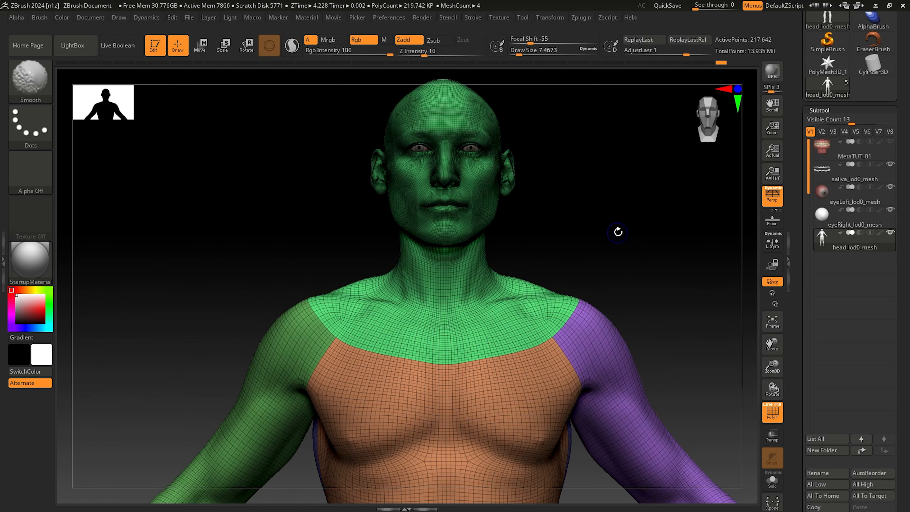
key(shift+f)
alt+right_drag(614, 255, 585, 229)
key(ctrl+d)
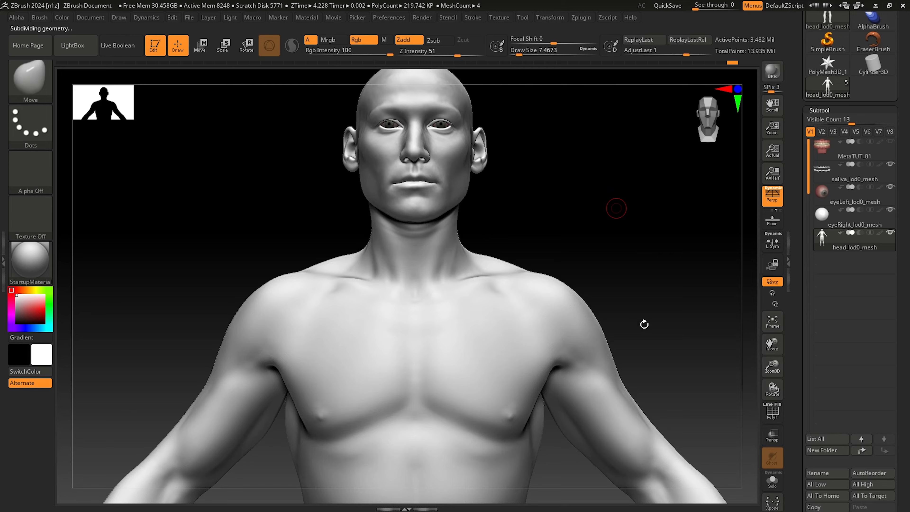
alt+right_drag(630, 287, 634, 186)
ctrl+right_drag(656, 270, 573, 236)
right_drag(483, 292, 595, 283)
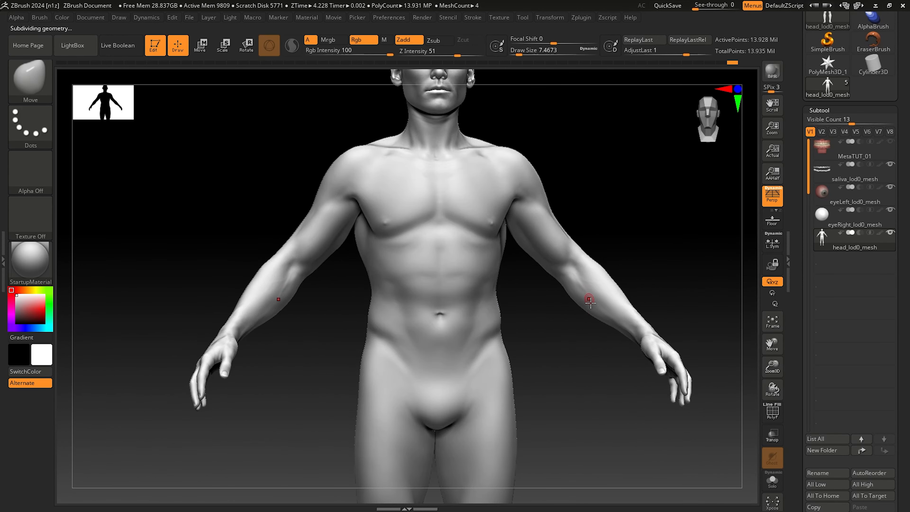
Examine the high-resolution body from the back and the front
right_drag(599, 249, 563, 243)
right_drag(550, 210, 463, 240)
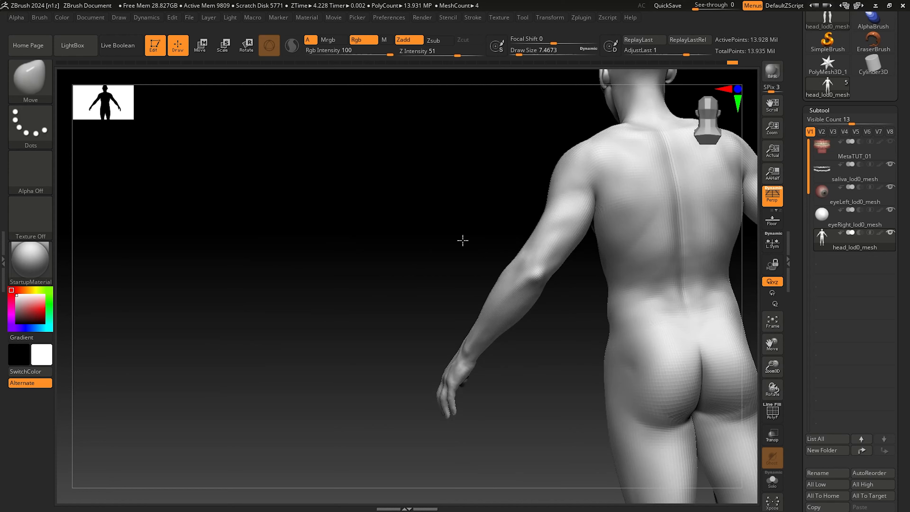
alt+right_drag(579, 242, 557, 306)
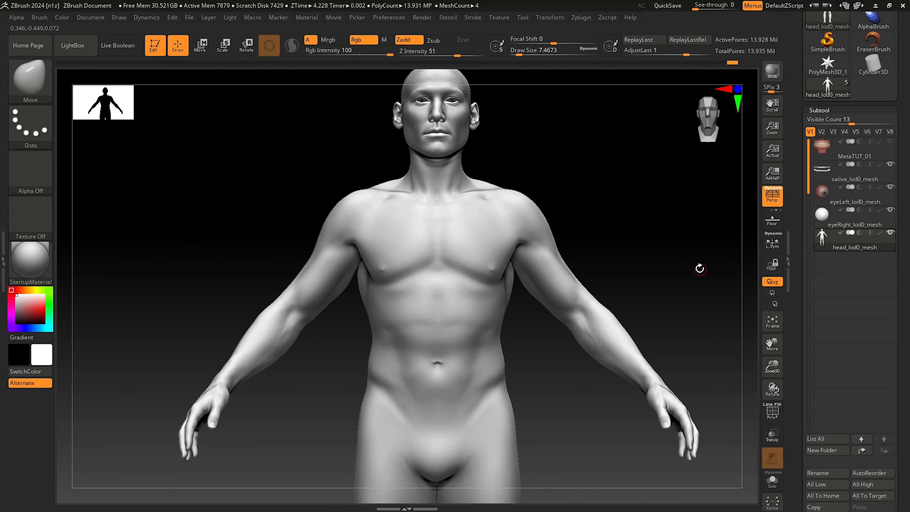
mouse_move(652, 264)
ctrl+right_down()
mouse_move(556, 213)
mouse_move(597, 216)
ctrl+right_up()
right_drag(447, 309, 560, 287)
right_drag(526, 185, 514, 124)
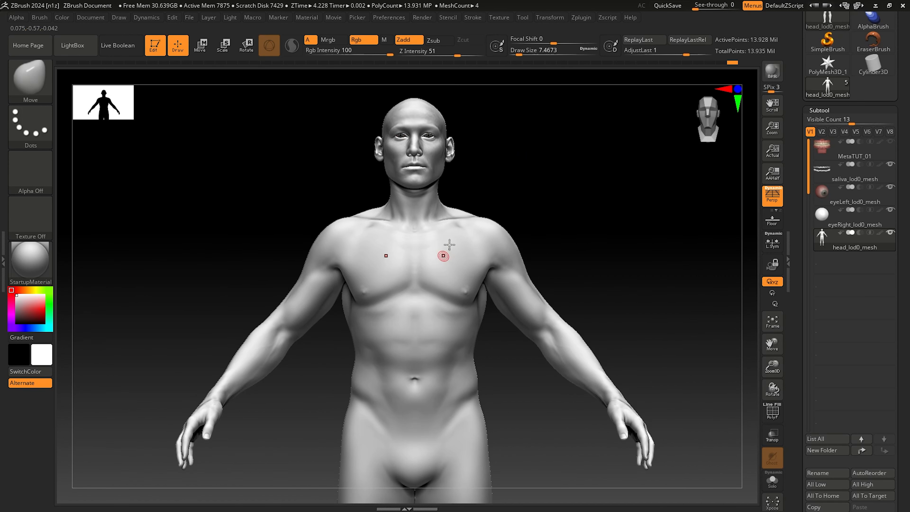
key(shift)
key(shift)
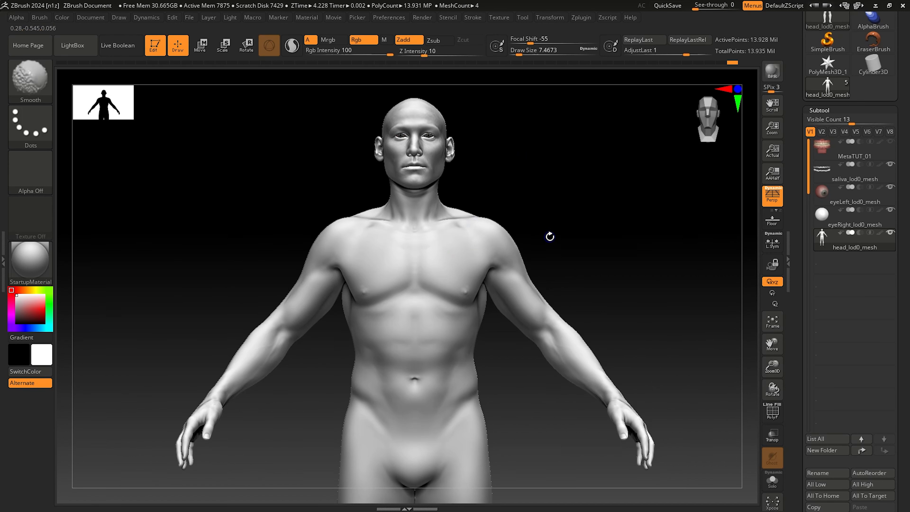
right_drag(530, 230, 591, 152)
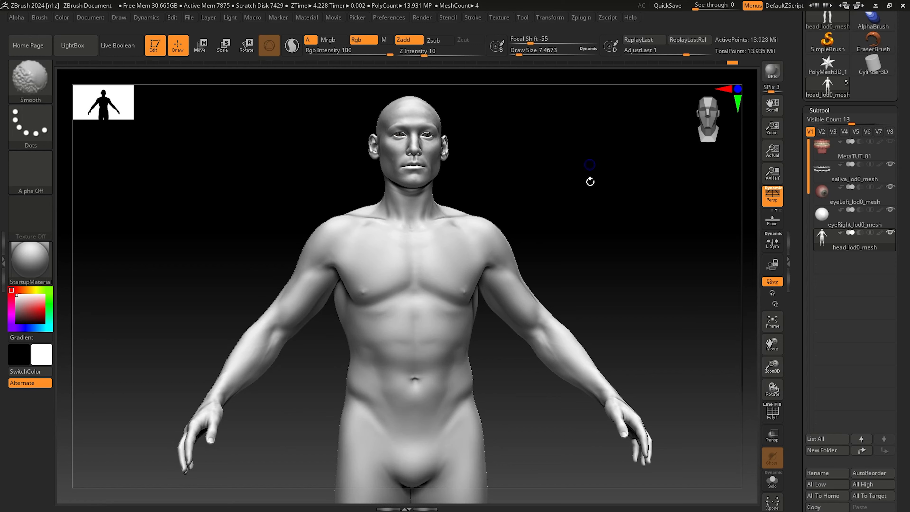
Lower head_lod0_mesh by four subdivision levels and make the MetaTUT_01 teeth subtool visible
key(shift+d)
key(shift+d)
key(shift+d)
key(shift+d)
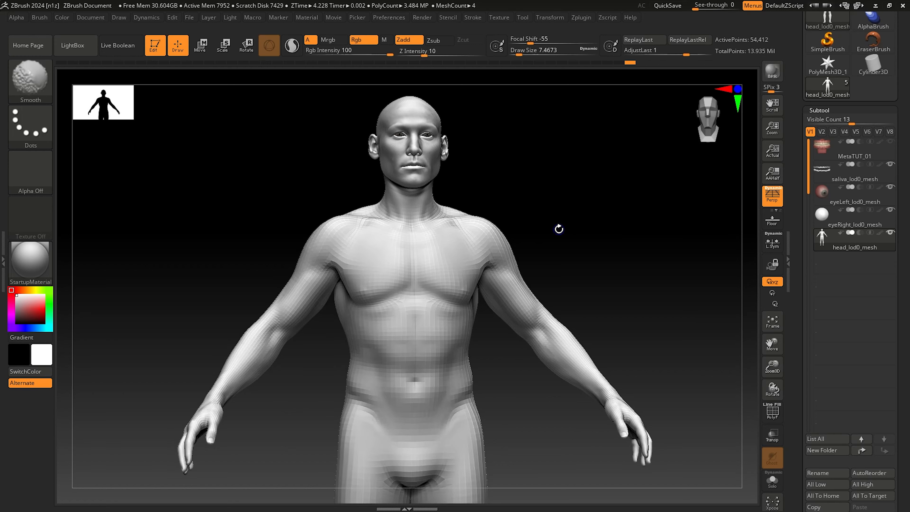
alt+drag(555, 235, 617, 220)
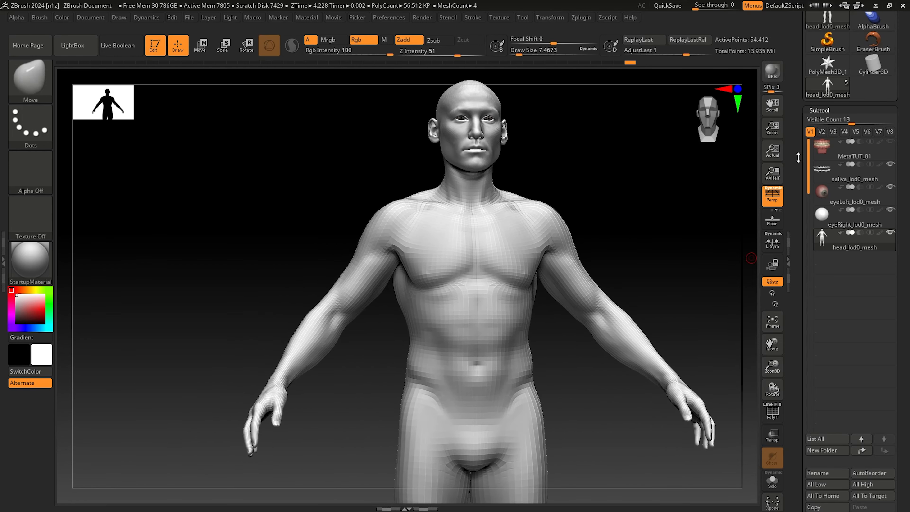
drag(796, 128, 801, 200)
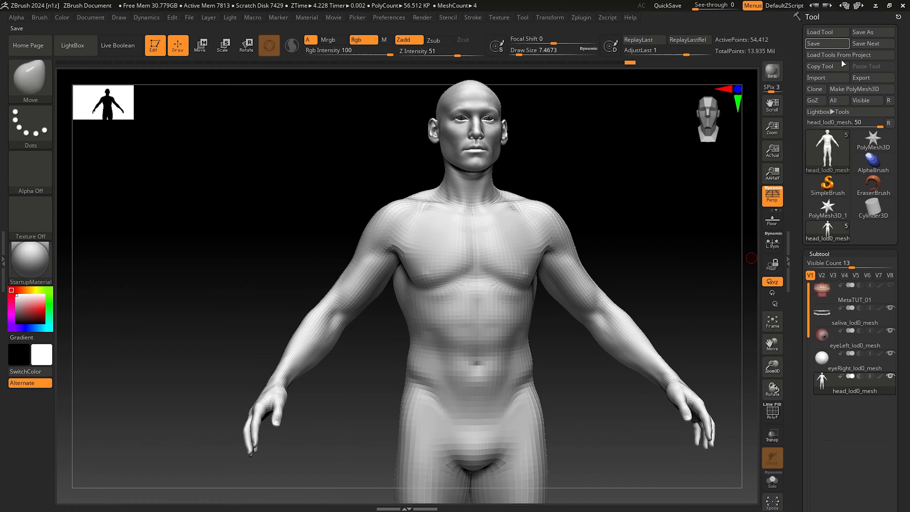
alt+drag(654, 214, 609, 215)
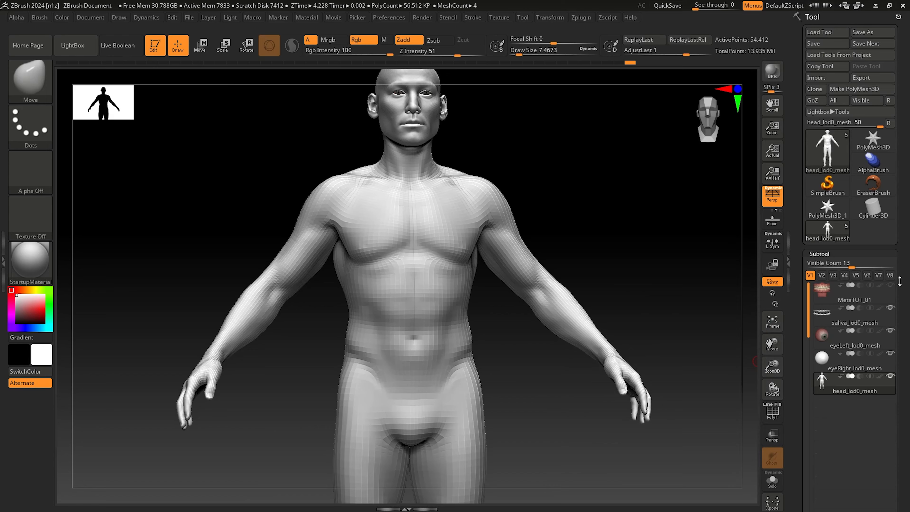
click(890, 285)
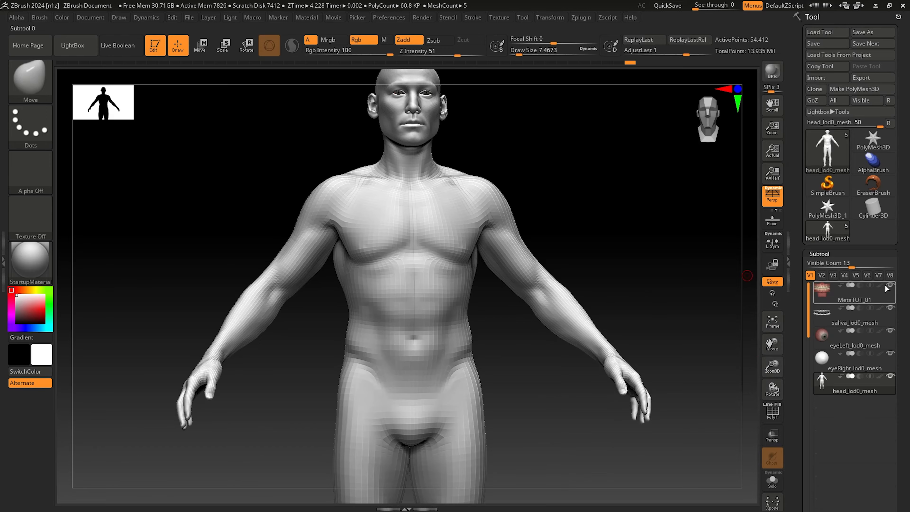
Export the visible subtools as an FBX file named MergedHeadBody_FromZB_01 in the MetaHuman to Zbrush 5_7 folder
click(581, 18)
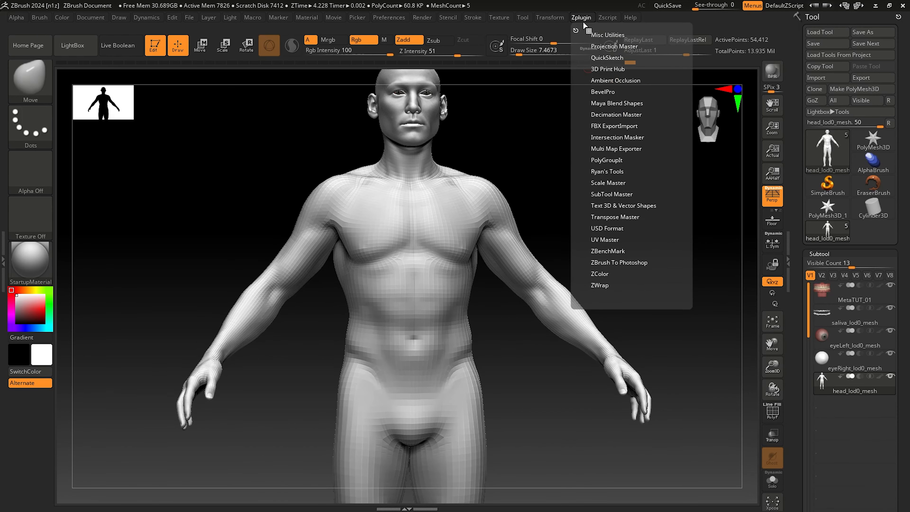
click(621, 126)
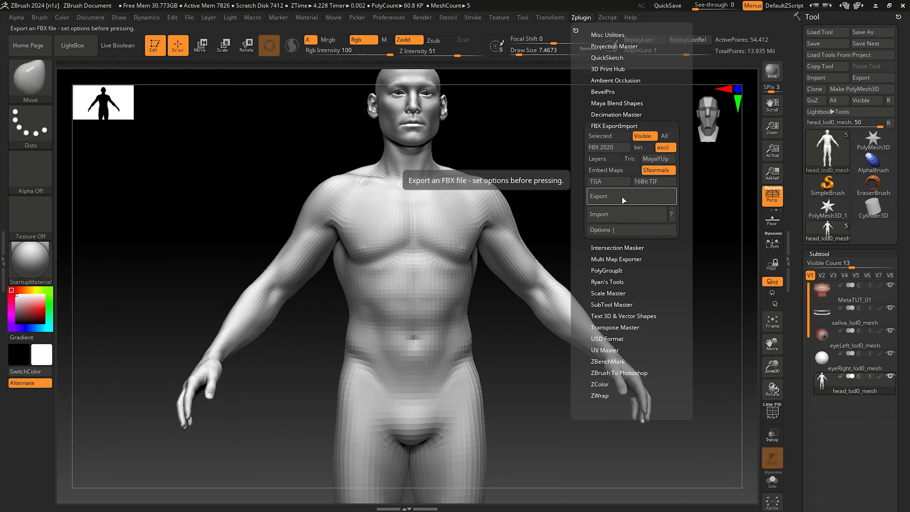
click(639, 201)
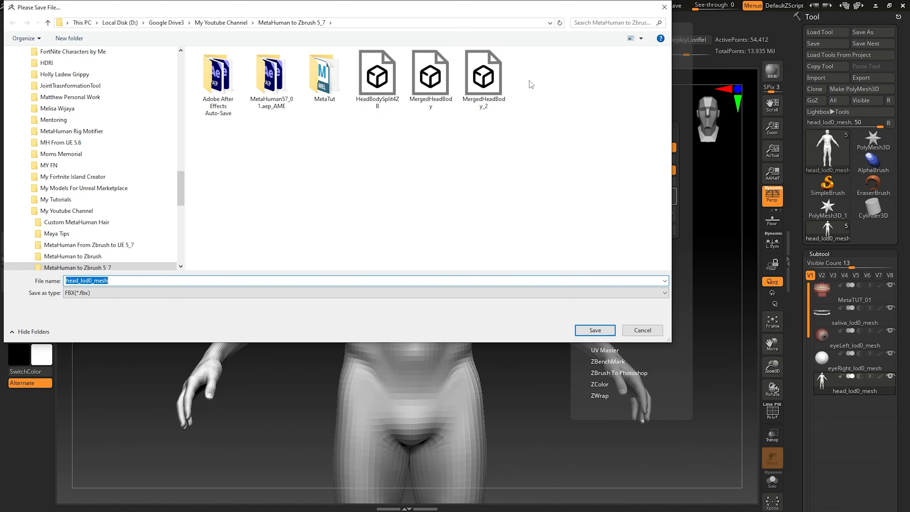
click(132, 280)
click(483, 79)
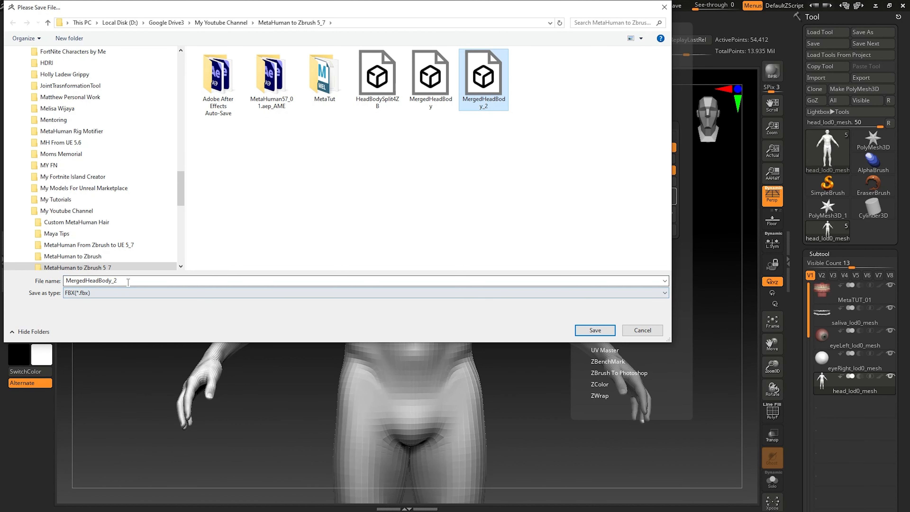
double_click(114, 281)
click(115, 281)
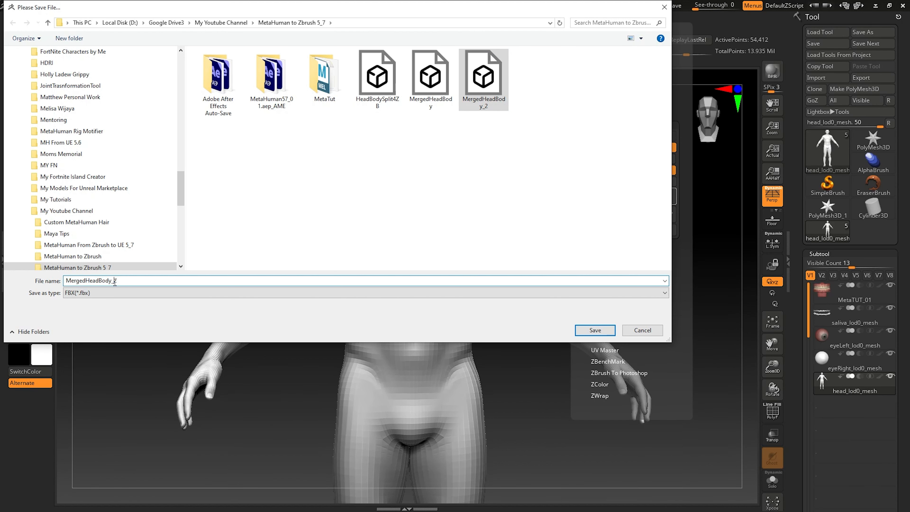
text(FromZB_01)
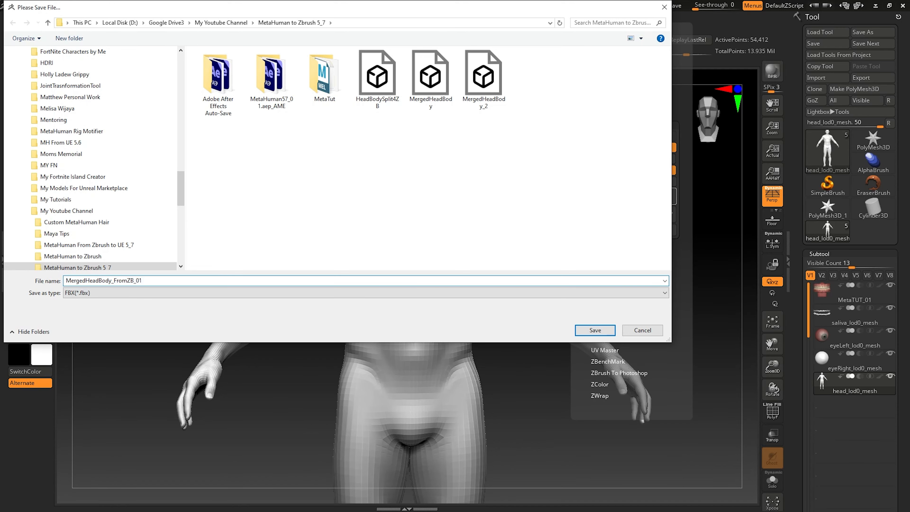
key(Return)
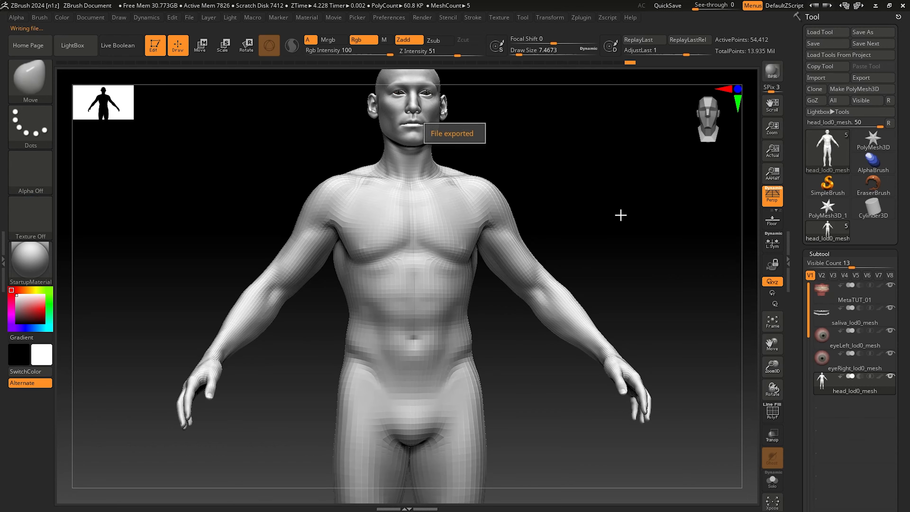
drag(593, 199, 574, 194)
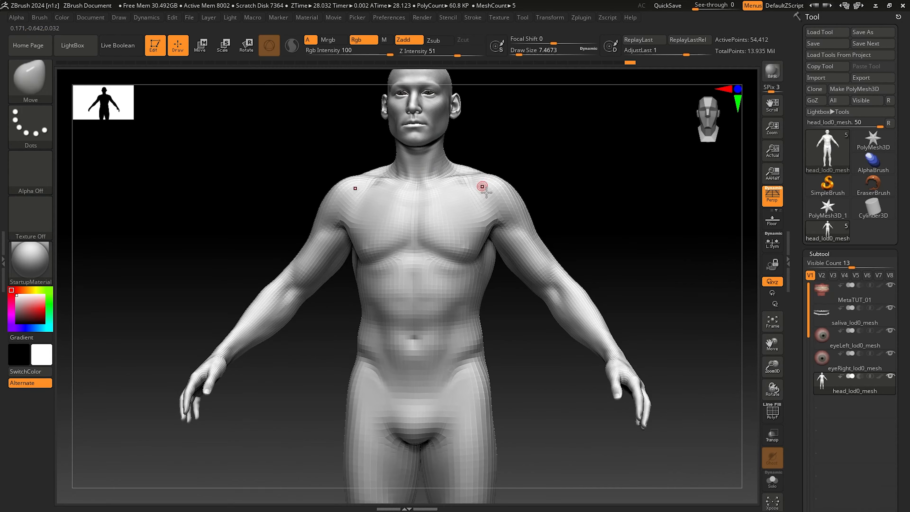
Switch to Maya, look at the MetaHuman plugin's commands and clear the selection of the CTRL_C_jaw control
click(875, 5)
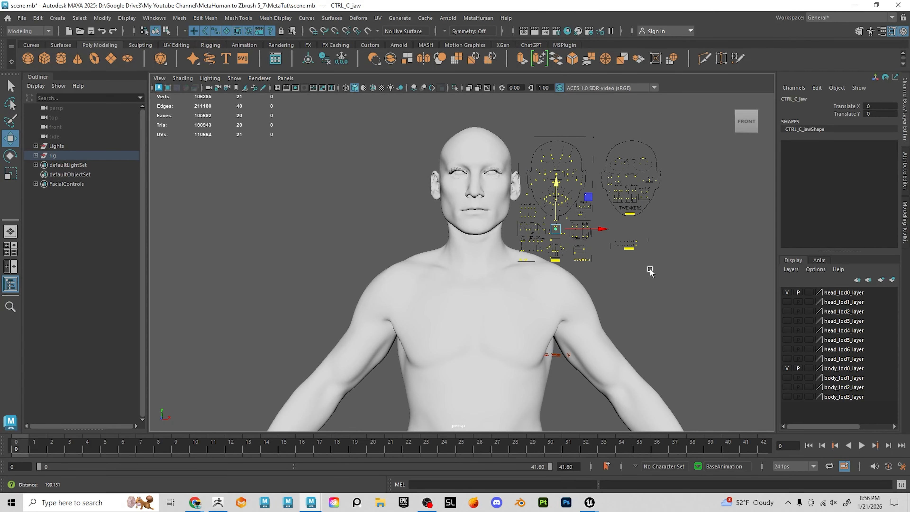
alt+middle_drag(432, 260, 394, 260)
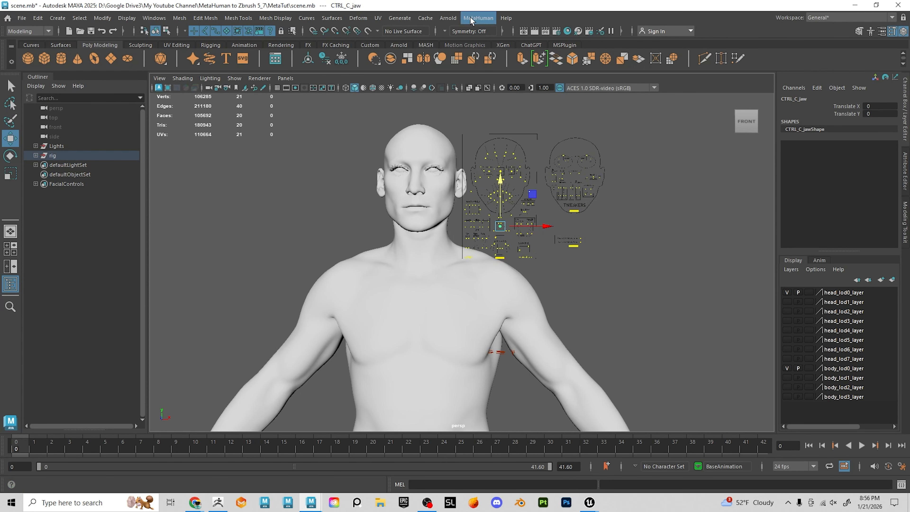
click(477, 17)
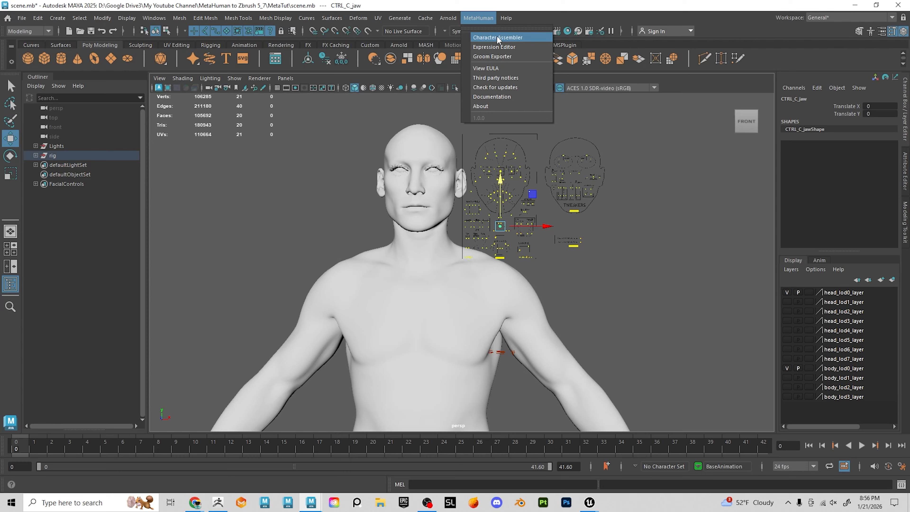
click(309, 187)
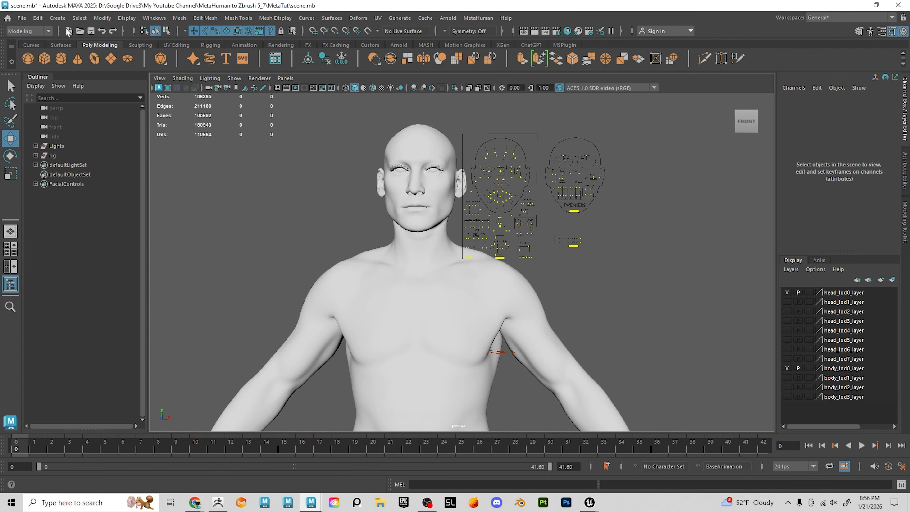
Look at the scene.mb file and its MetaTut folder path in the Open dialog, and close the dialog without opening anything
alt+drag(303, 248, 304, 245)
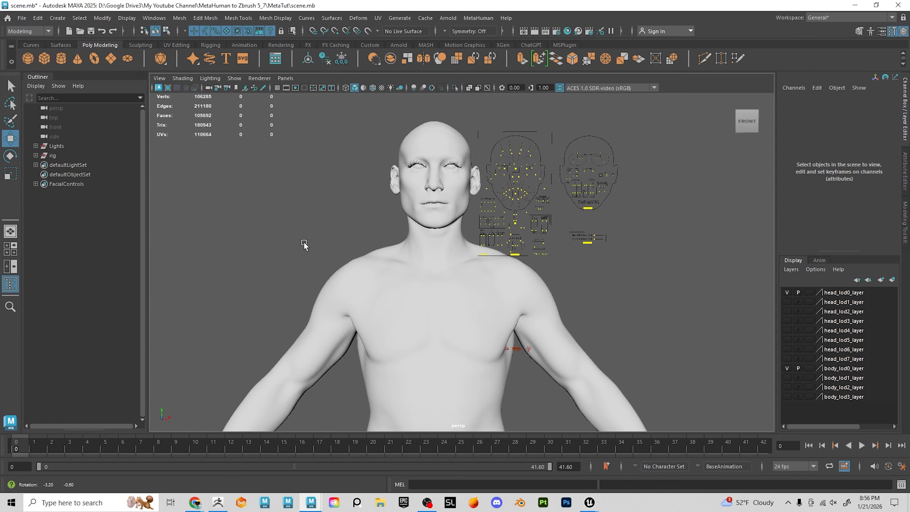
click(24, 19)
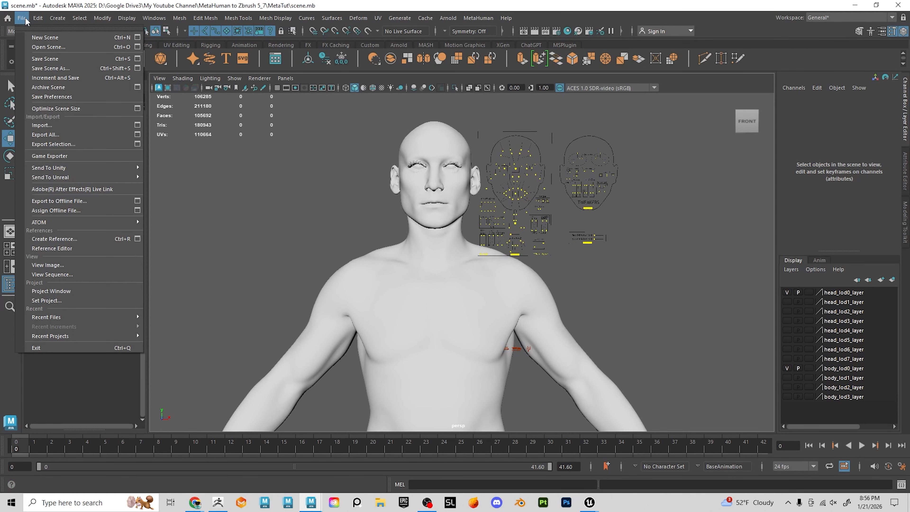
click(48, 47)
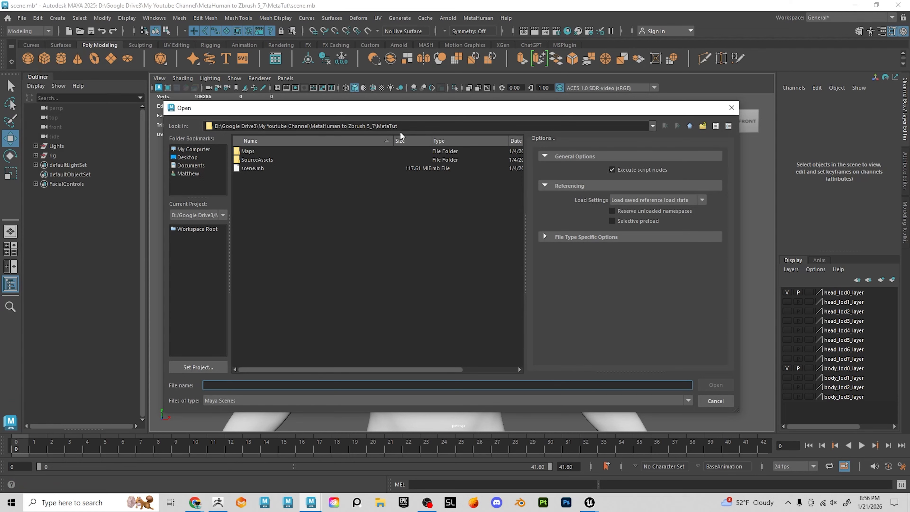
click(259, 170)
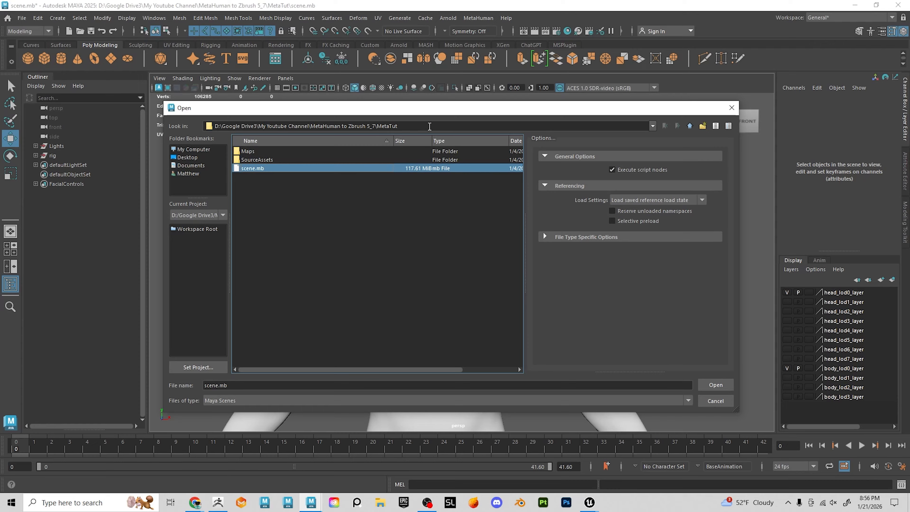
drag(400, 126, 376, 123)
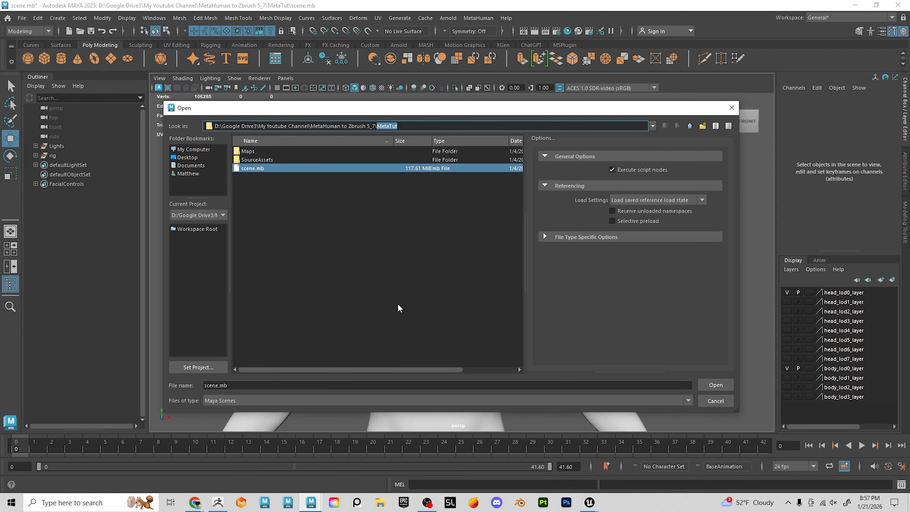
click(732, 108)
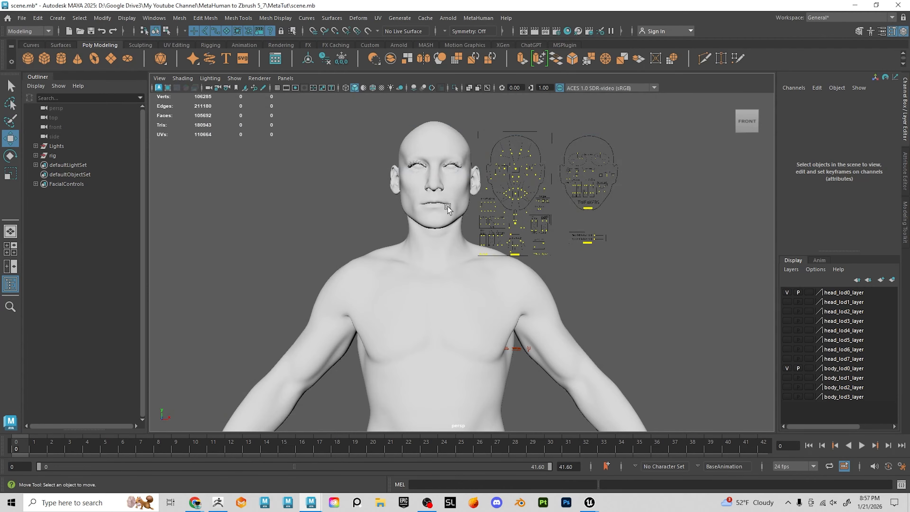
Try moving the CTRL_C_mouth and CTRL_C_jaw facial controls, and undo the moves
scroll(406, 180, up, 5)
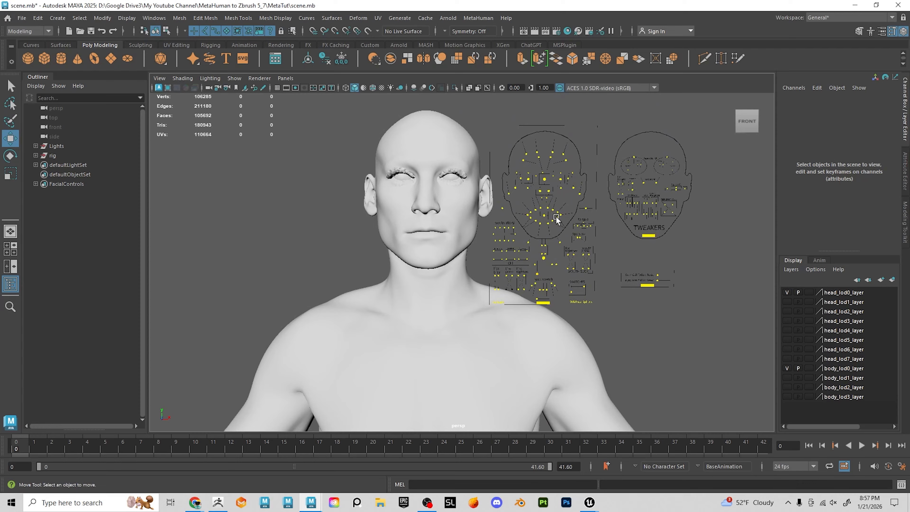
click(544, 216)
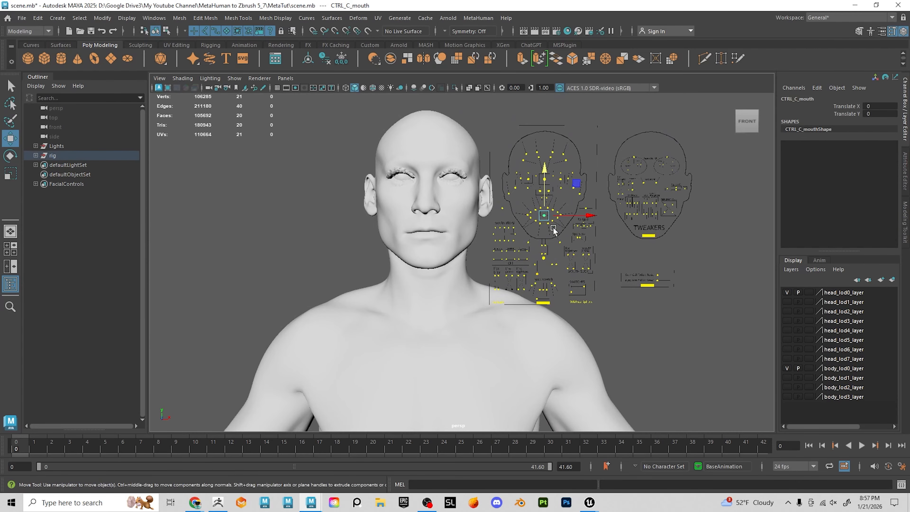
drag(544, 216, 552, 213)
key(ctrl+z)
alt+middle_drag(651, 331, 670, 292)
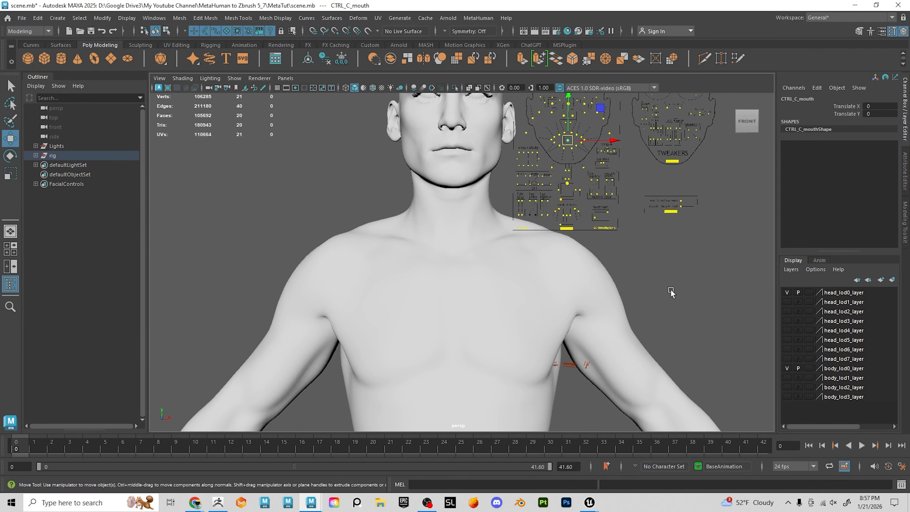
click(567, 182)
drag(567, 183, 571, 126)
alt+middle_drag(664, 236, 684, 317)
alt+right_drag(497, 251, 496, 256)
alt+middle_drag(496, 256, 497, 120)
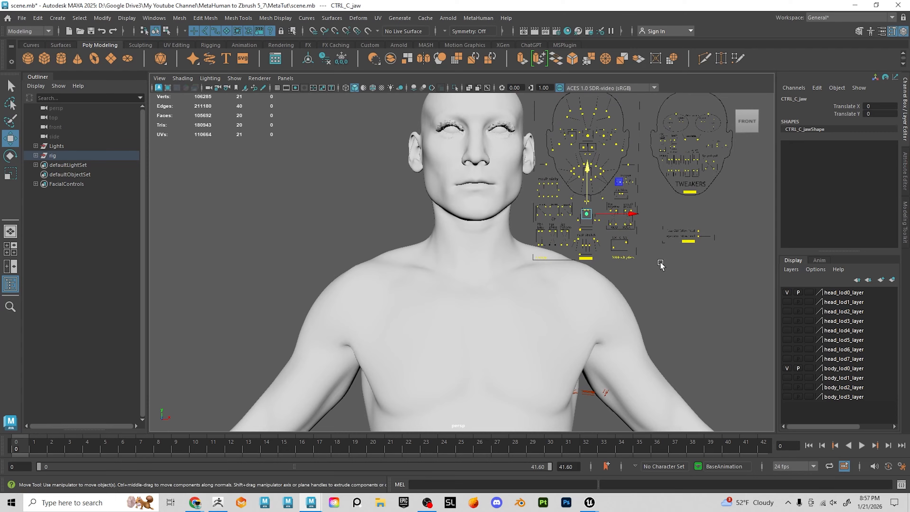
alt+right_drag(661, 267, 661, 276)
Select head_lod0_mesh and body_lod0_mesh in turn to examine how the head and body are split, and clear the selection
click(491, 250)
alt+middle_drag(585, 331, 565, 257)
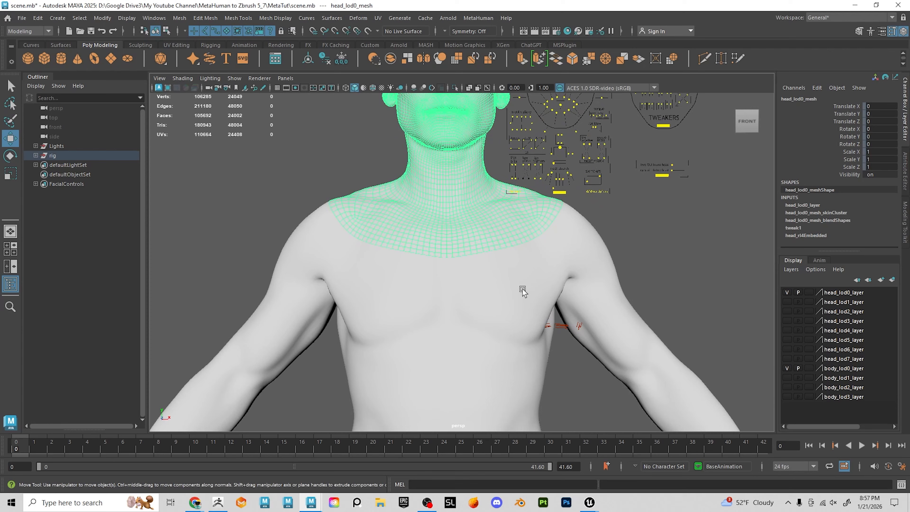
click(522, 288)
alt+right_drag(635, 285, 605, 289)
click(452, 205)
alt+middle_drag(491, 244, 499, 279)
click(490, 325)
click(482, 261)
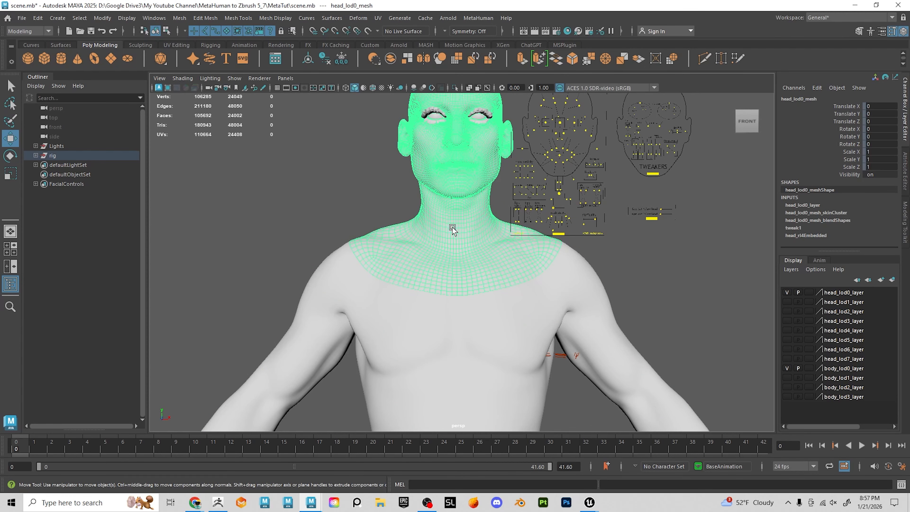
click(408, 328)
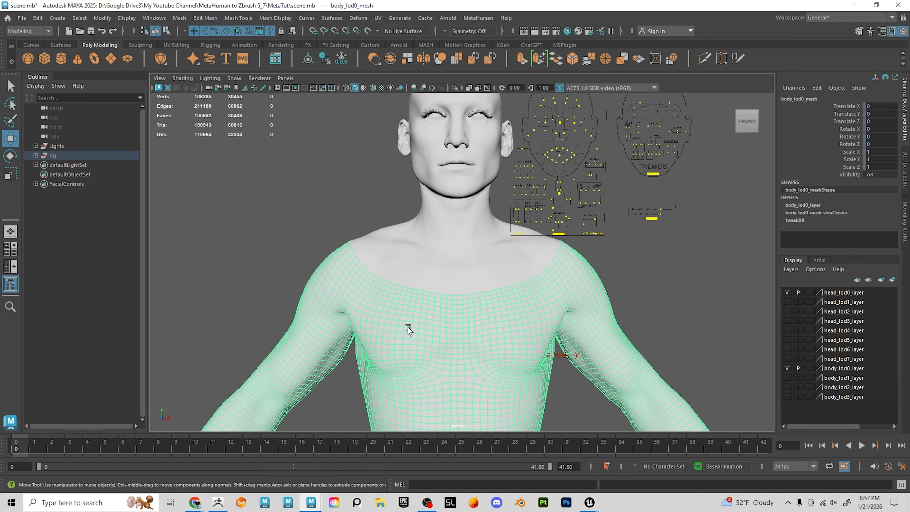
click(402, 256)
alt+middle_drag(371, 223, 373, 274)
alt+middle_drag(449, 299, 457, 254)
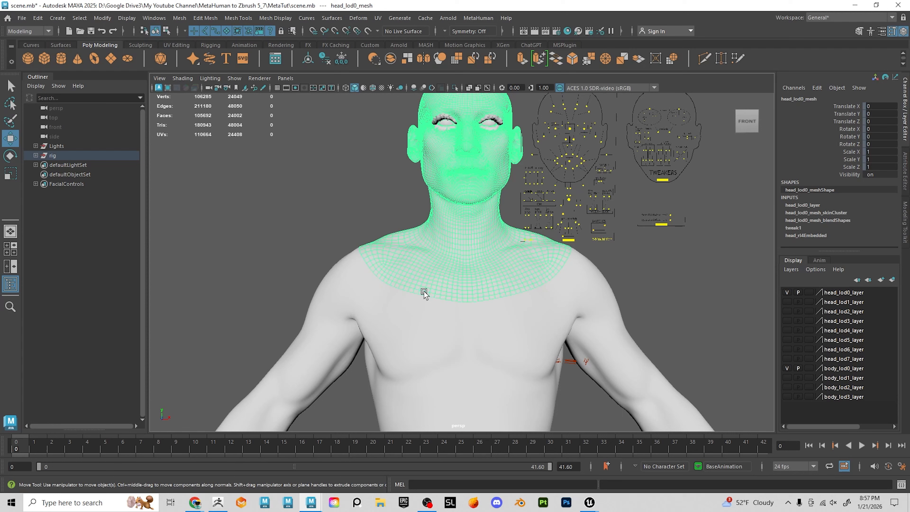
alt+right_drag(424, 293, 430, 269)
alt+middle_drag(430, 269, 432, 237)
alt+middle_drag(483, 278, 479, 289)
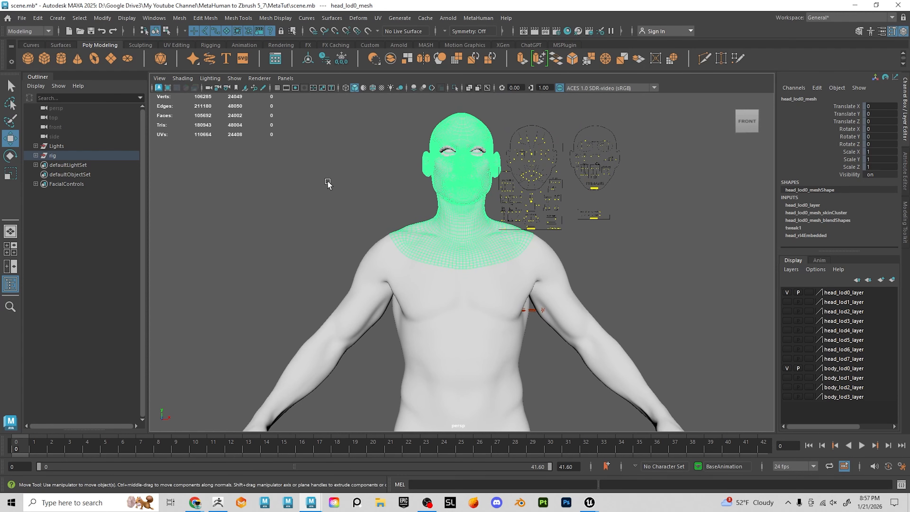
click(22, 19)
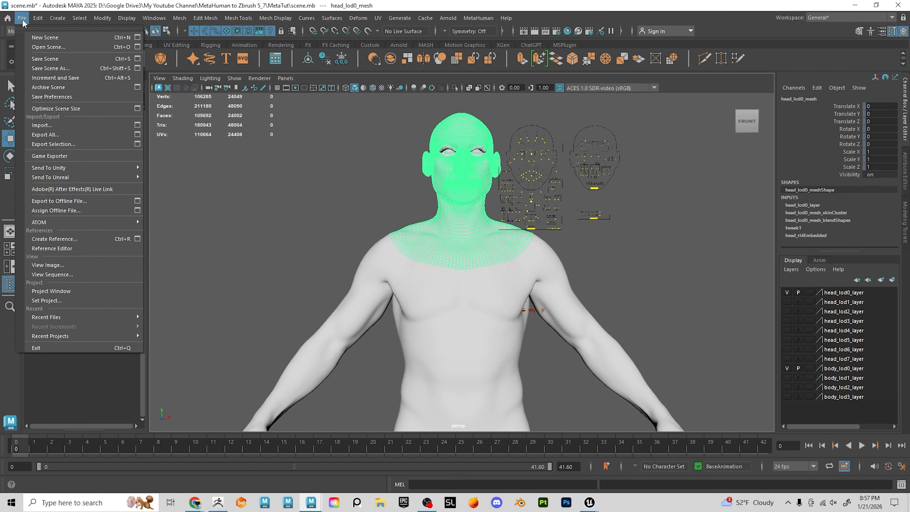
click(233, 150)
click(232, 150)
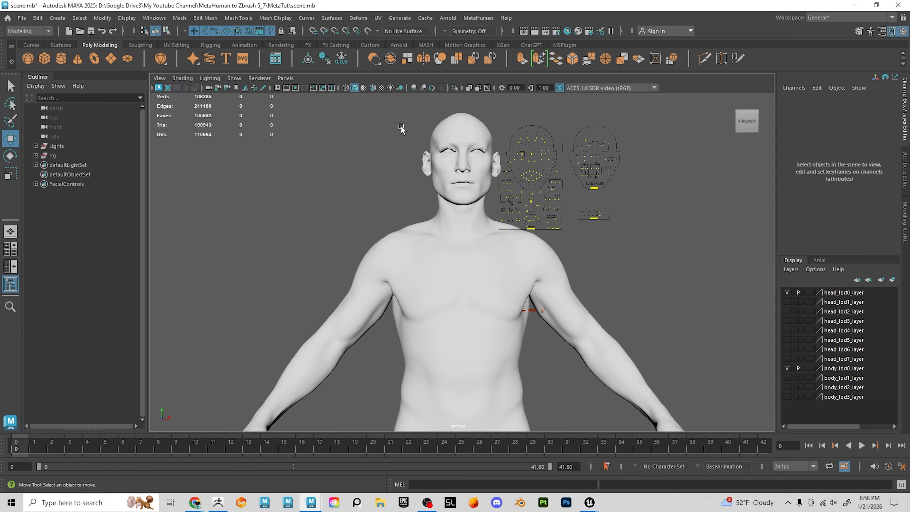
Toggle the visibility of head_lod0_layer and body_lod0_layer, leaving both display layers hidden
click(786, 292)
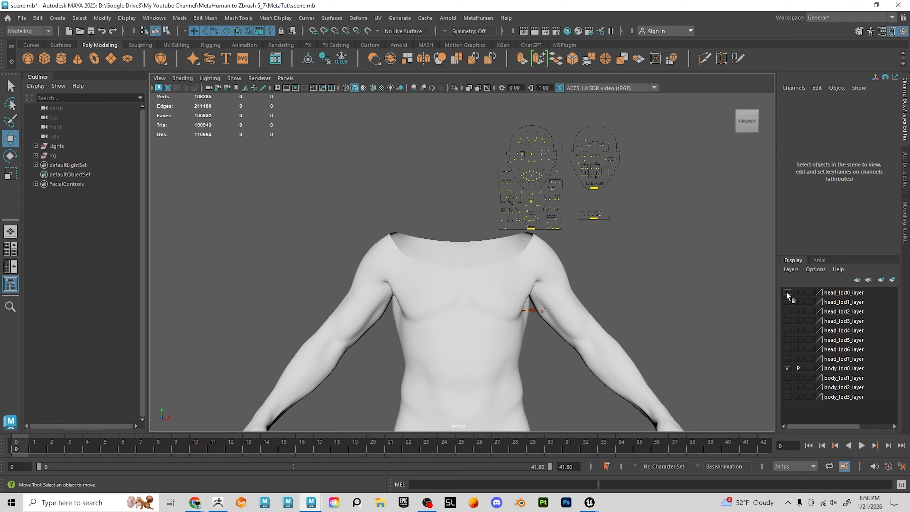
click(786, 292)
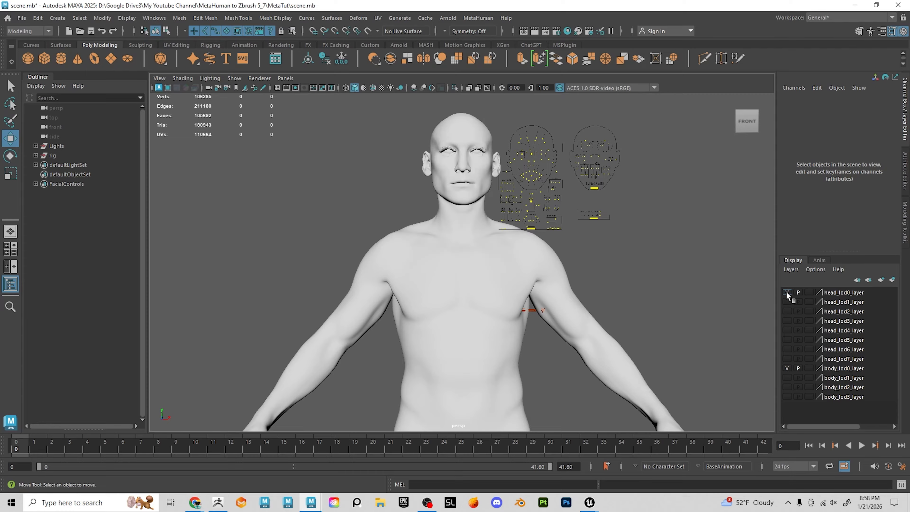
click(786, 293)
click(786, 292)
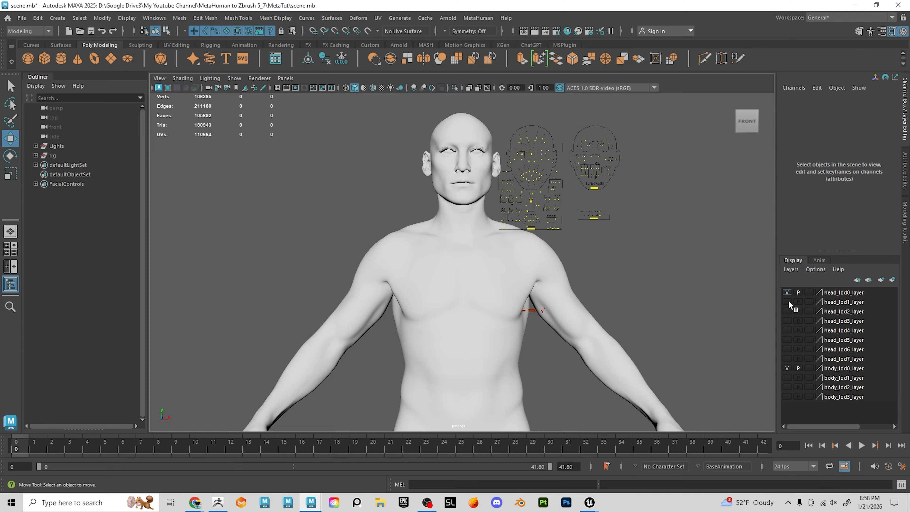
click(787, 368)
click(786, 368)
click(787, 368)
click(786, 292)
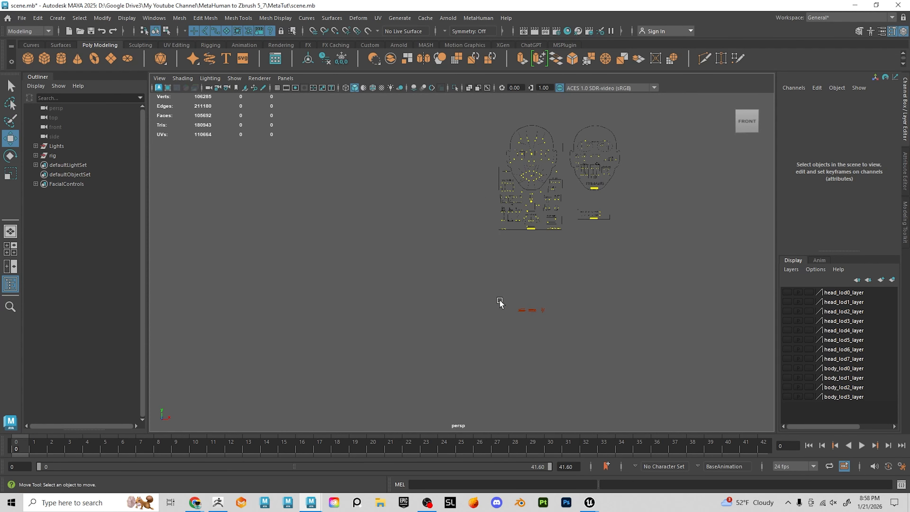
Select the directional lights below the facial controls and create a display layer named Lights_LYR for them
drag(483, 287, 621, 350)
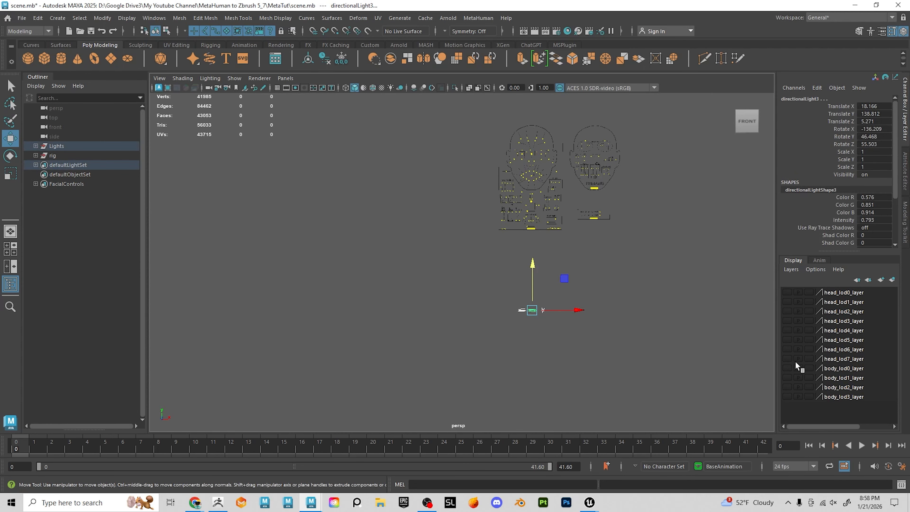
click(881, 280)
double_click(833, 292)
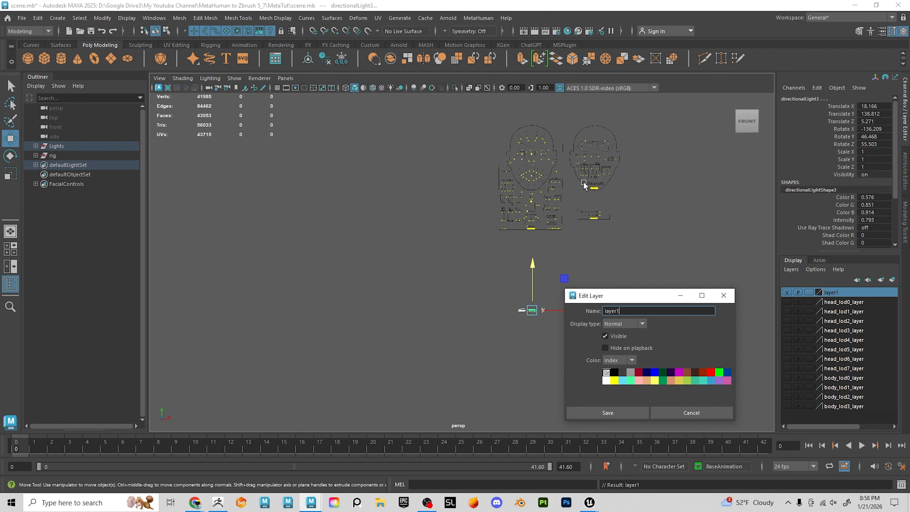
drag(646, 311, 457, 304)
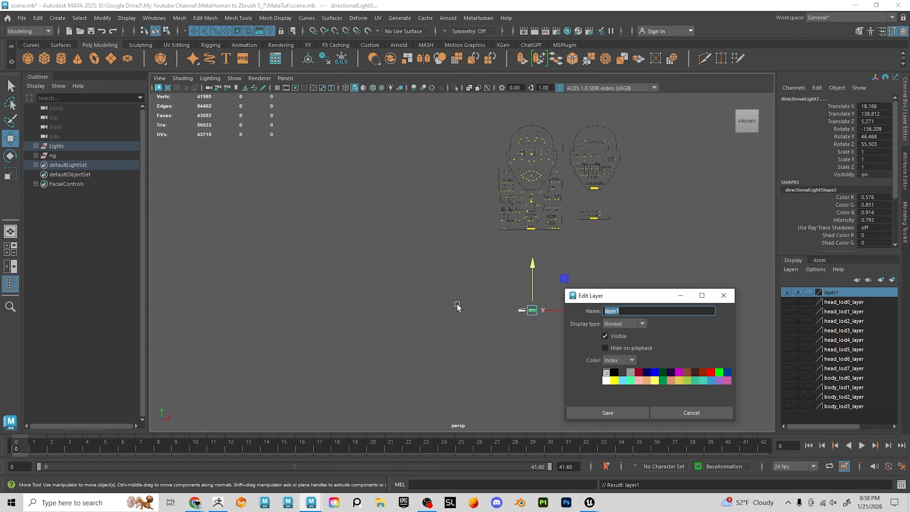
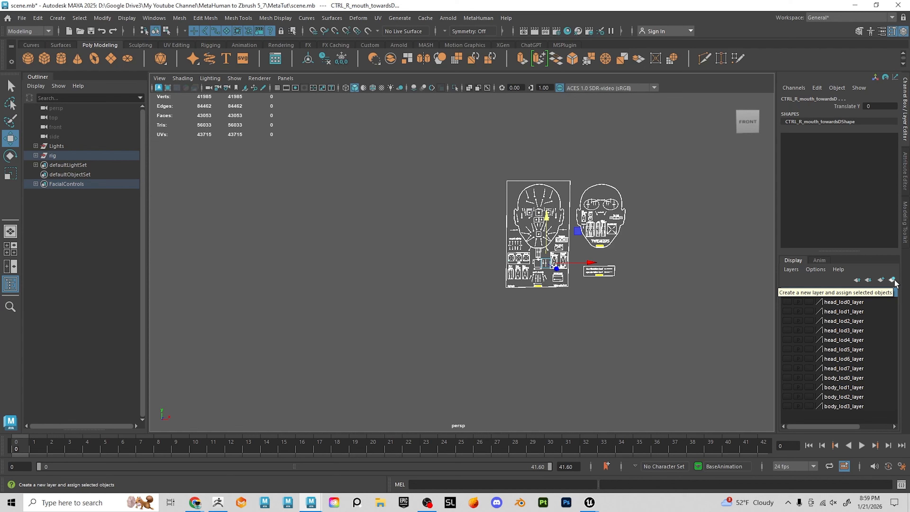
Create a display layer from the selected facial rig controls, name it Rig_CTRL_LYR, test its visibility and clear the selection
click(892, 281)
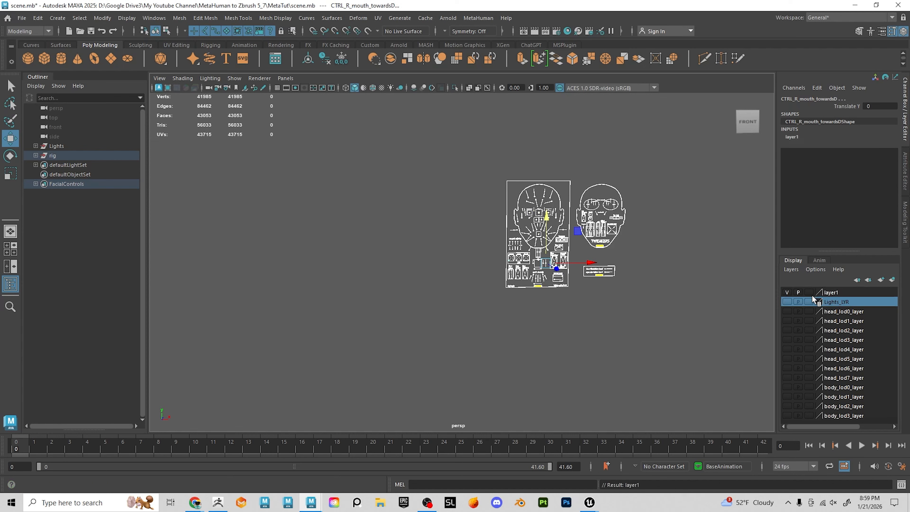
double_click(831, 293)
drag(627, 310, 585, 310)
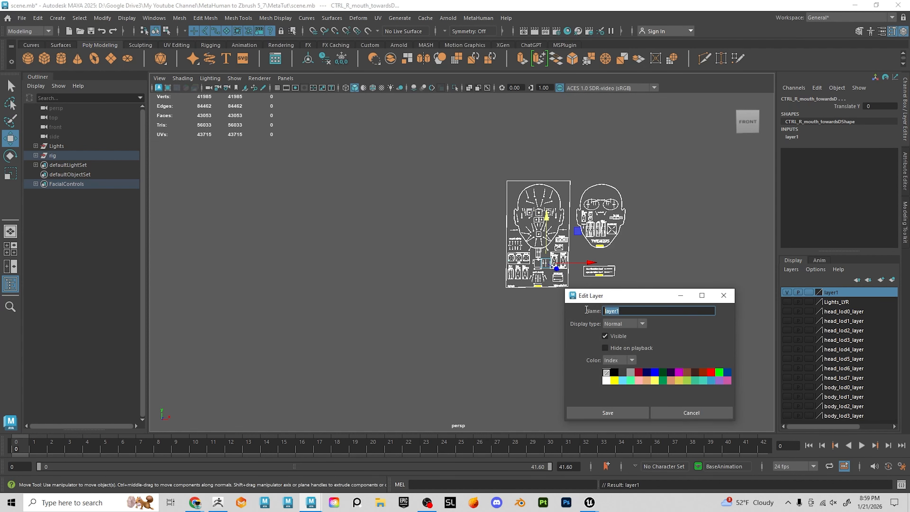
text(Rig_CTRL_LYR)
click(628, 412)
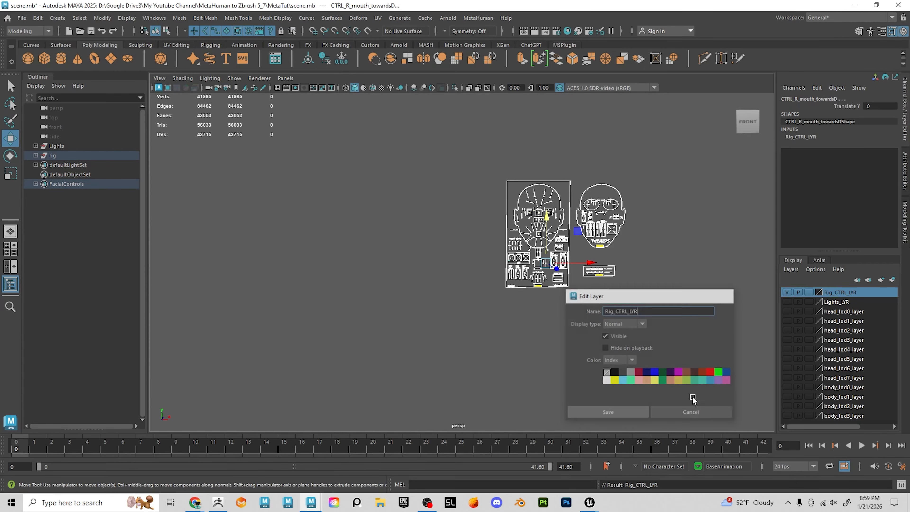
click(788, 293)
click(787, 292)
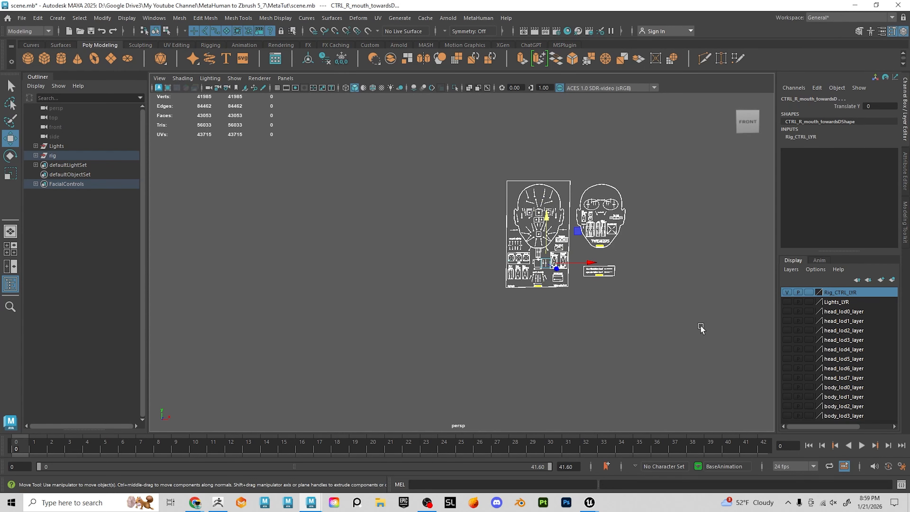
click(747, 321)
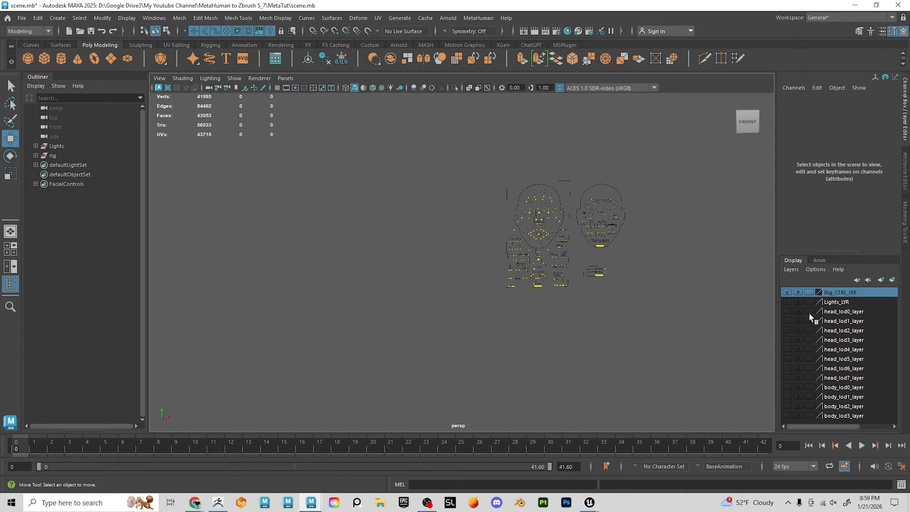
Make head_lod0_layer and body_lod0_layer visible again
click(787, 311)
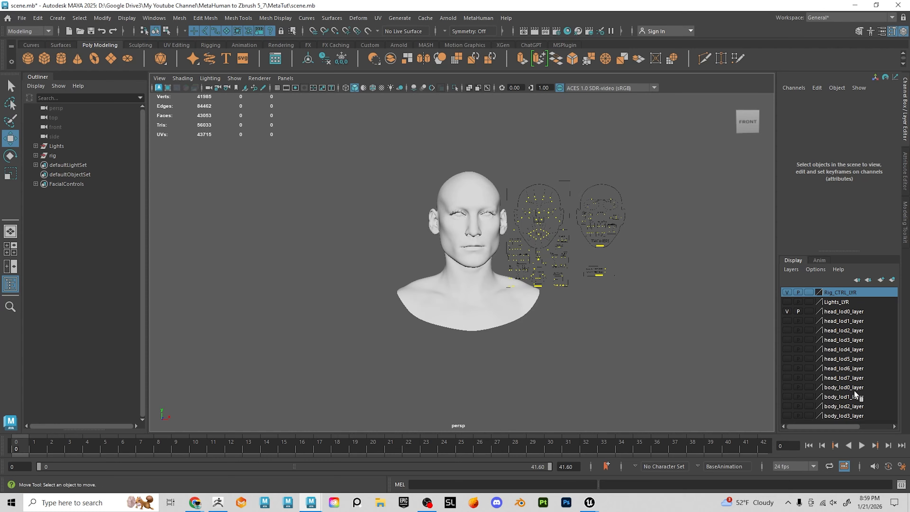
click(786, 387)
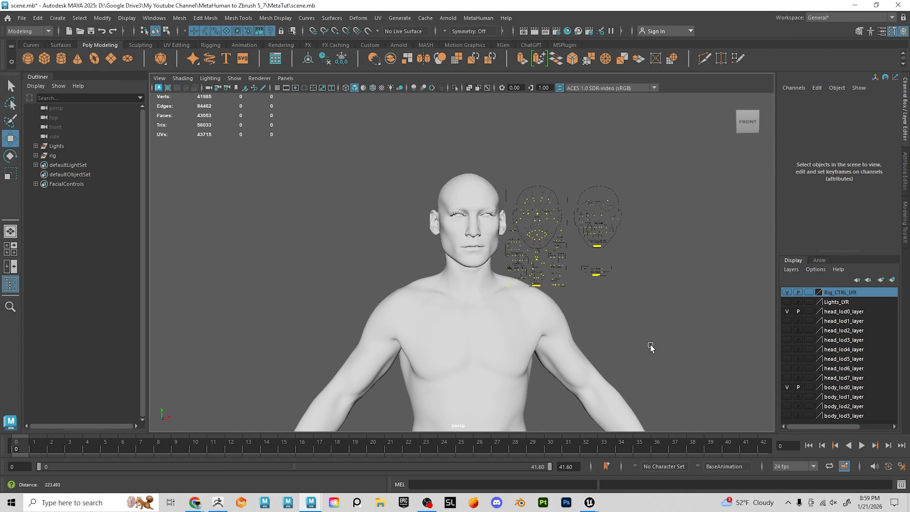
alt+drag(649, 345, 594, 319)
scroll(594, 318, up, 2)
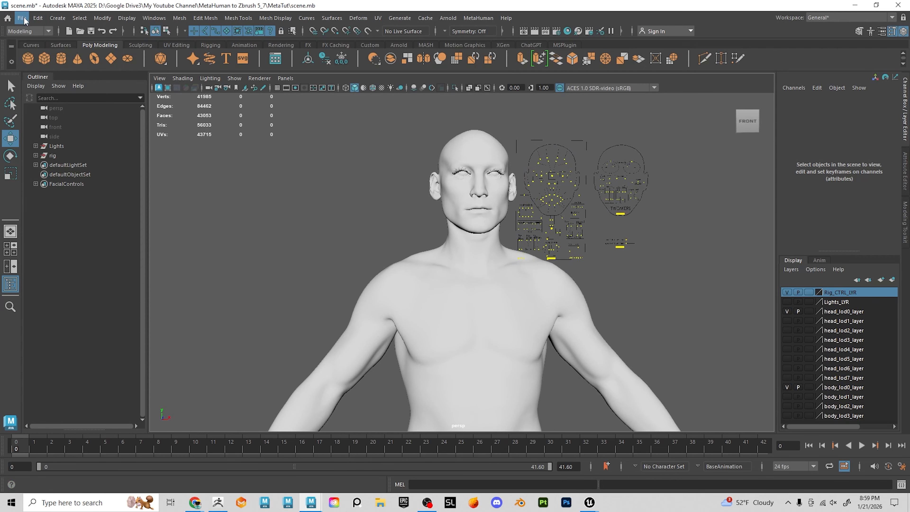
Import MergedHeadBody_FromZB_01.fbx from the MetaHuman to Zbrush 5_7 folder into the scene
click(23, 19)
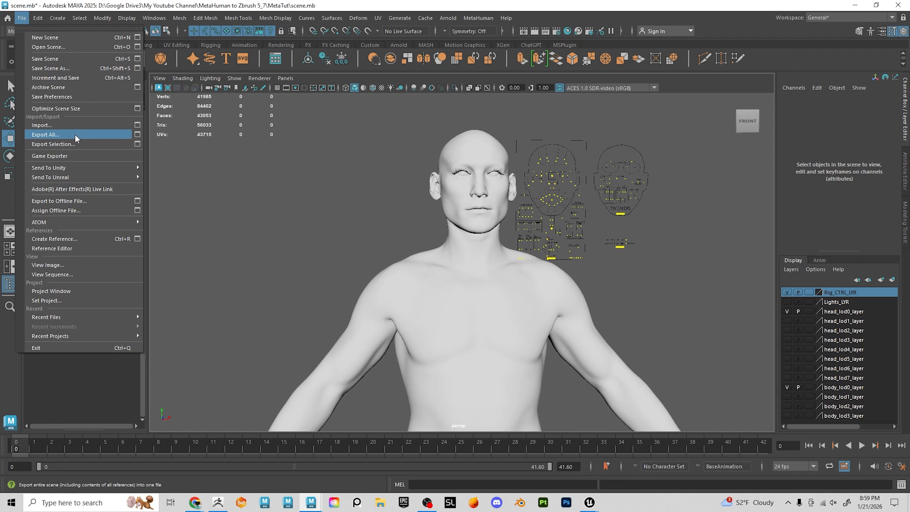
click(55, 125)
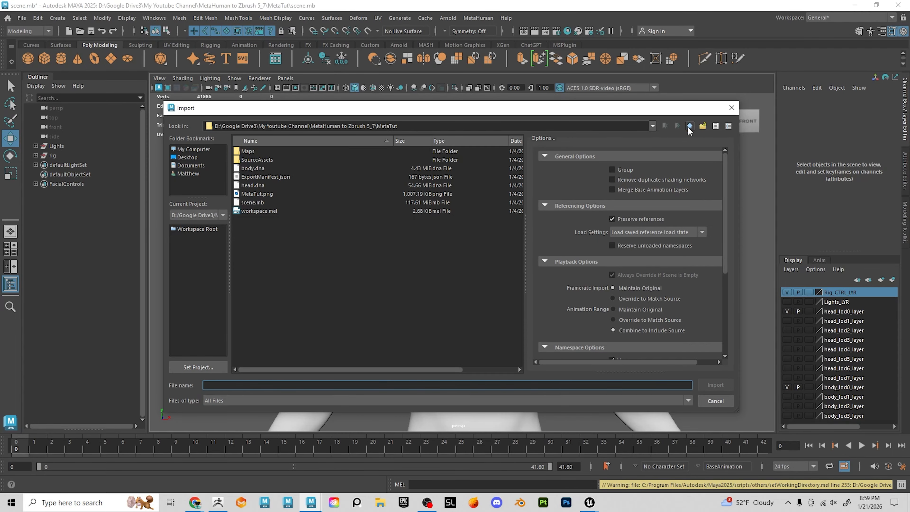
click(689, 125)
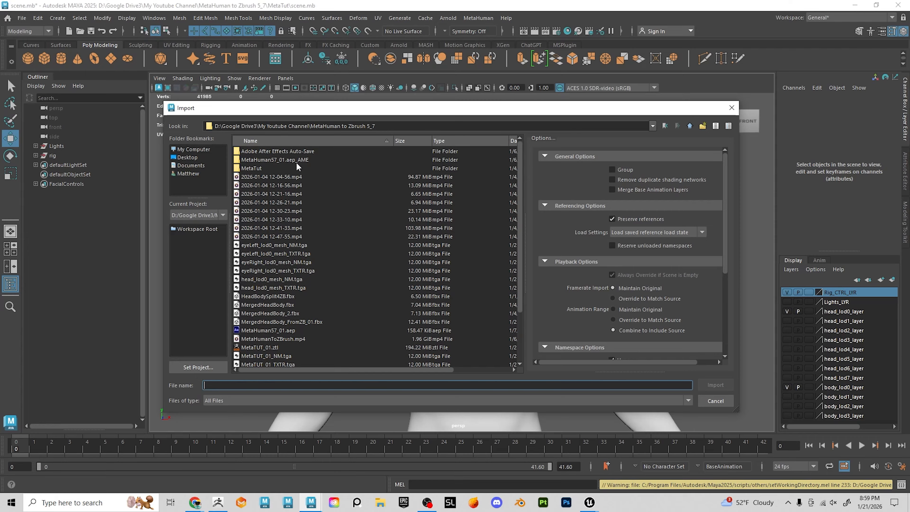
scroll(329, 236, down, 3)
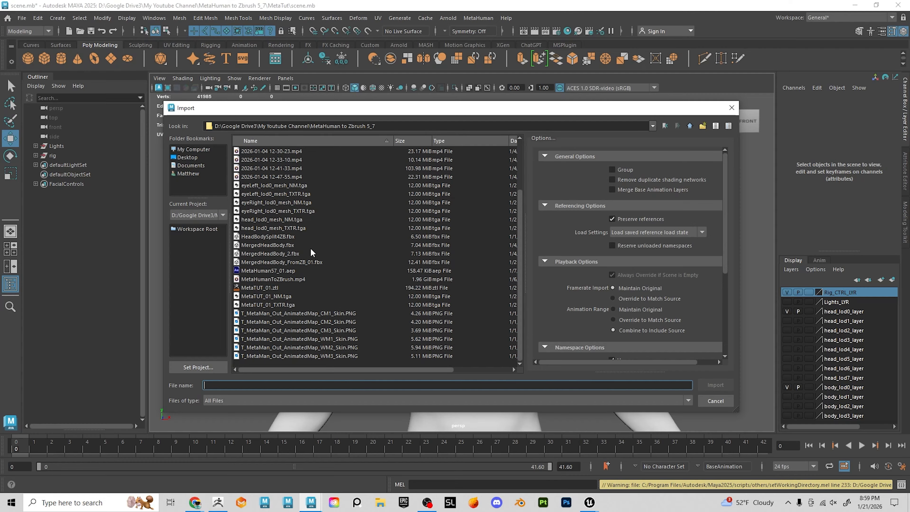
scroll(310, 262, up, 1)
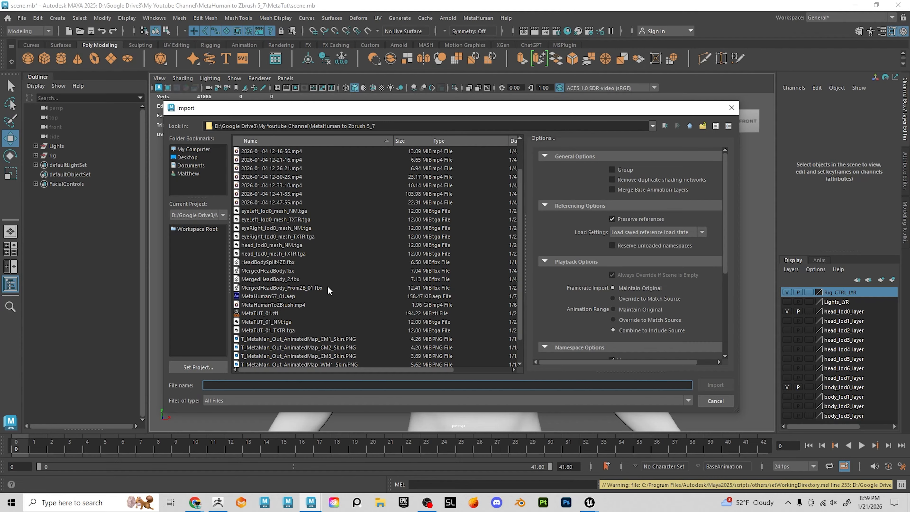
scroll(333, 283, up, 2)
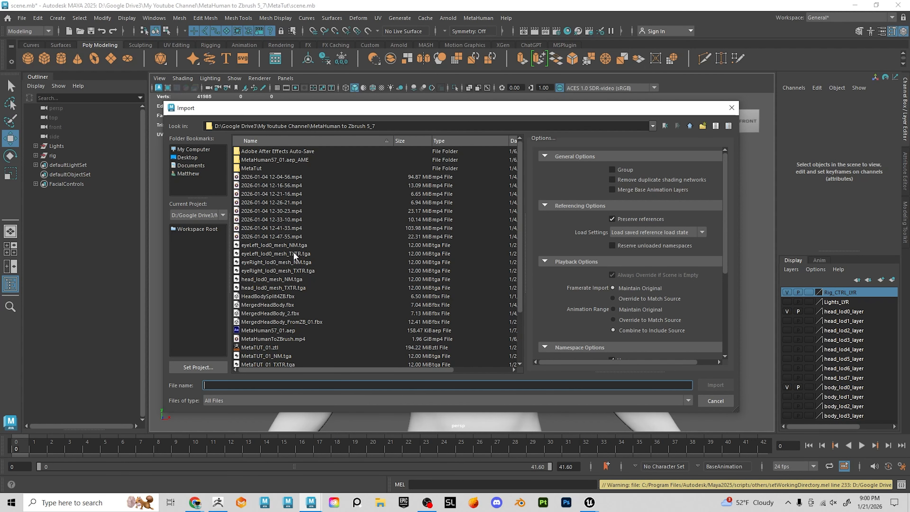
scroll(292, 266, down, 1)
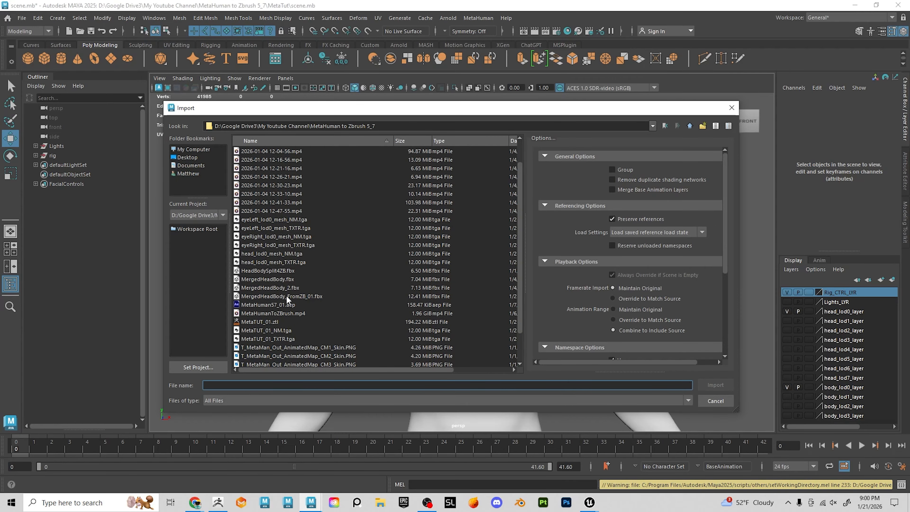
click(299, 296)
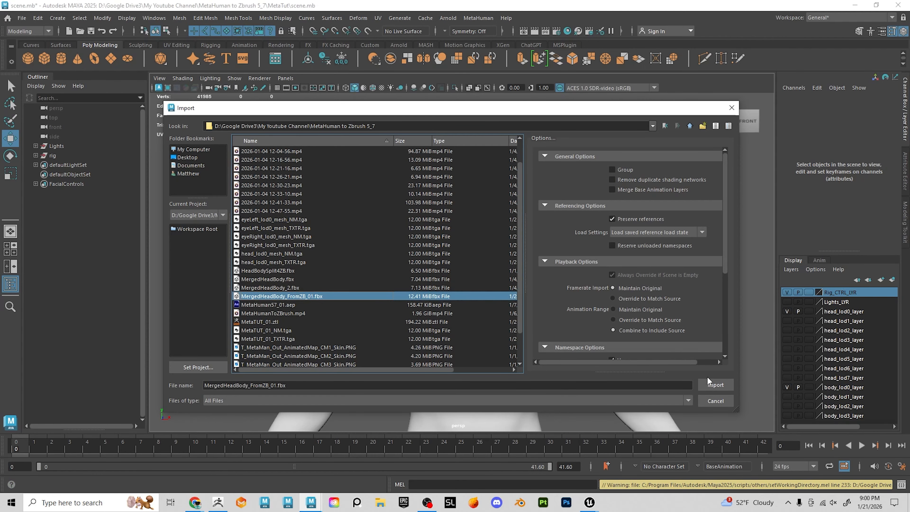
click(716, 386)
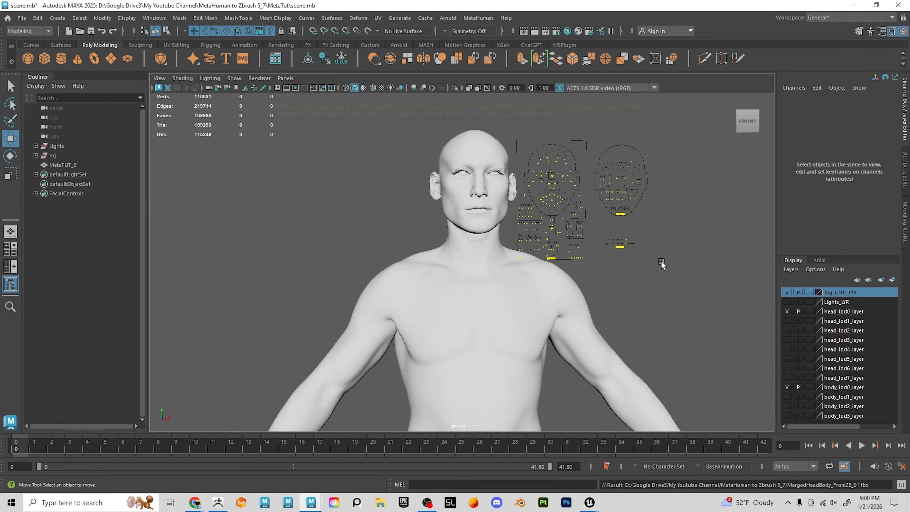
Hide head_lod0_layer and body_lod0_layer, and select the imported MetaTUT_01 mesh to examine what came in
alt+right_drag(660, 261, 628, 262)
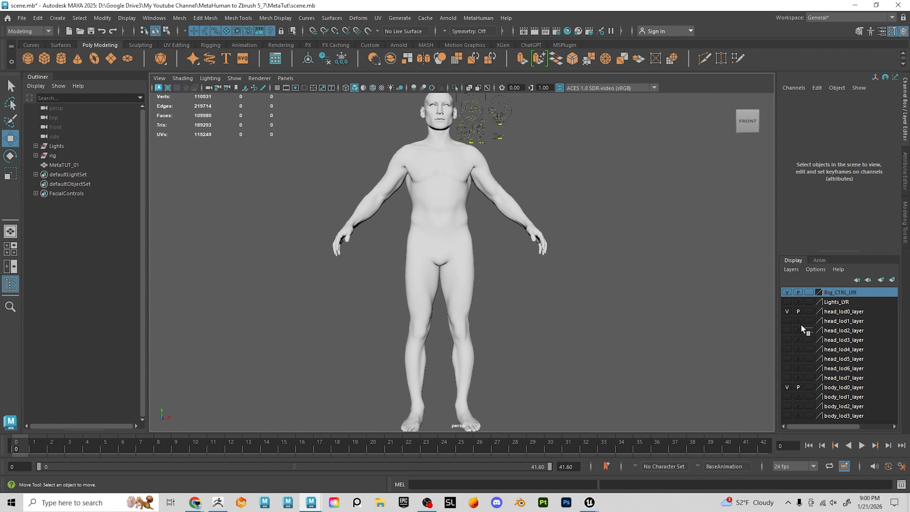
click(787, 311)
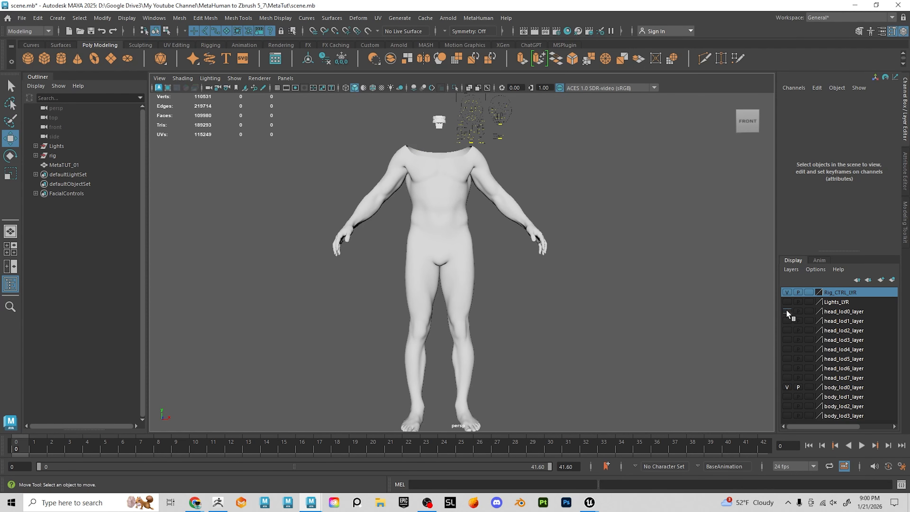
click(786, 388)
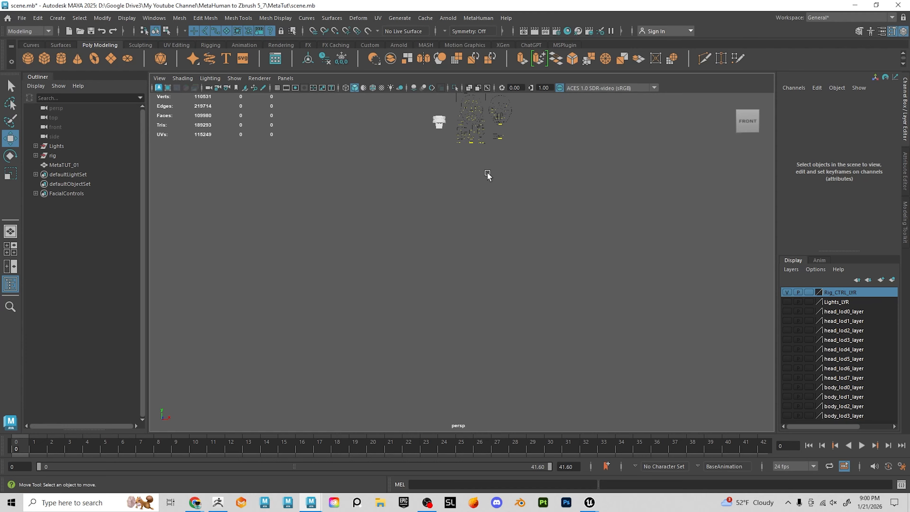
click(65, 165)
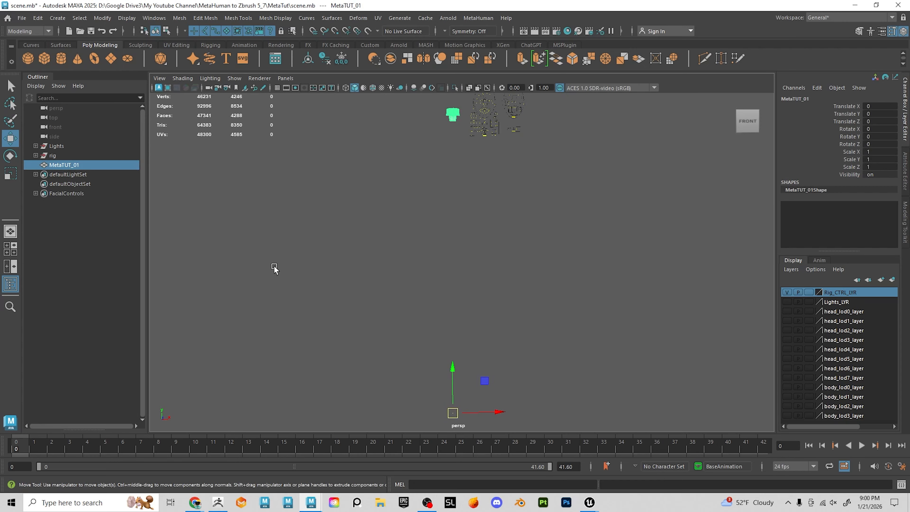
scroll(534, 307, down, 2)
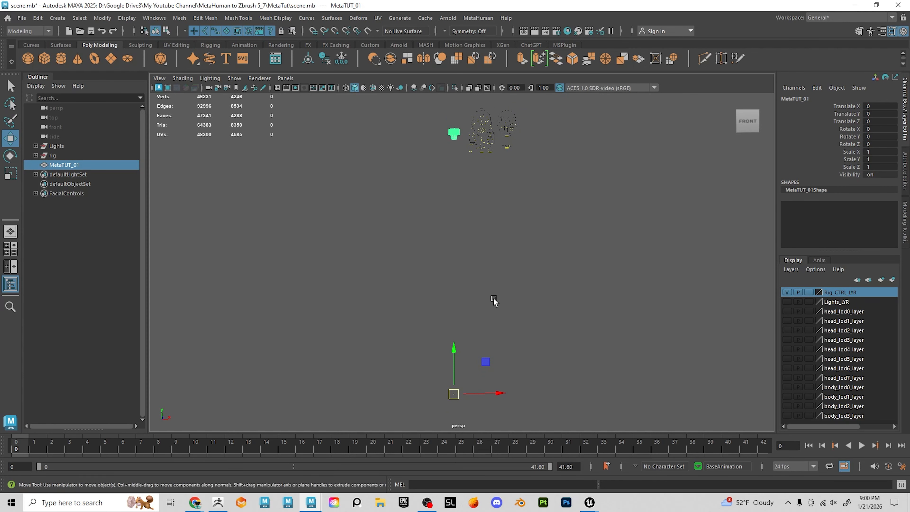
scroll(374, 216, down, 3)
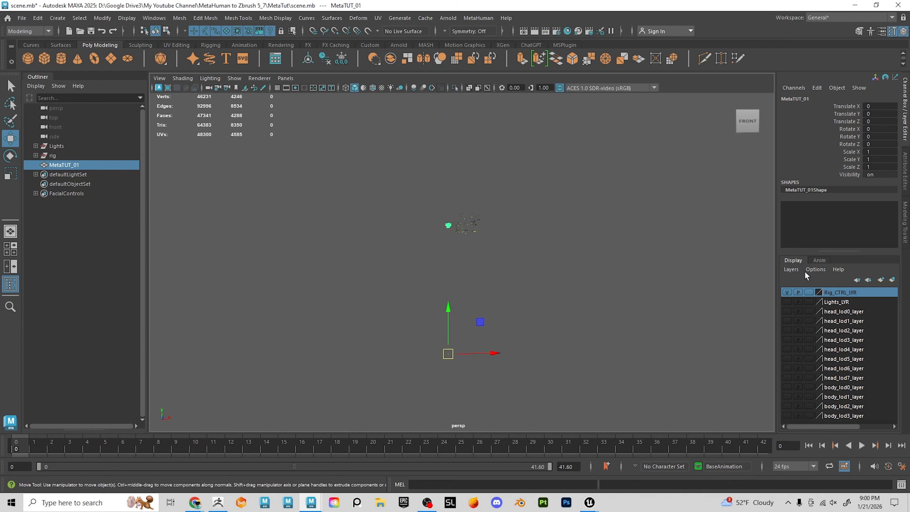
Turn the visibility of head_lod0_layer and body_lod0_layer back on
click(787, 311)
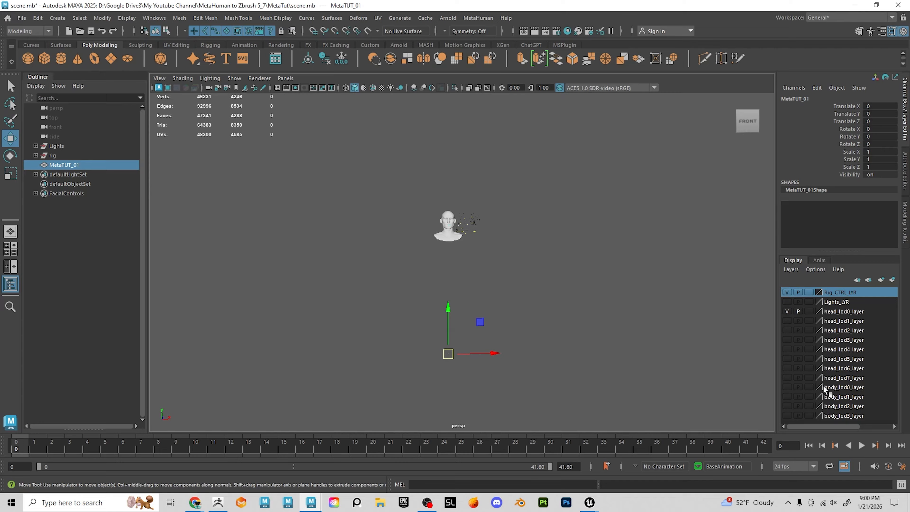
click(791, 387)
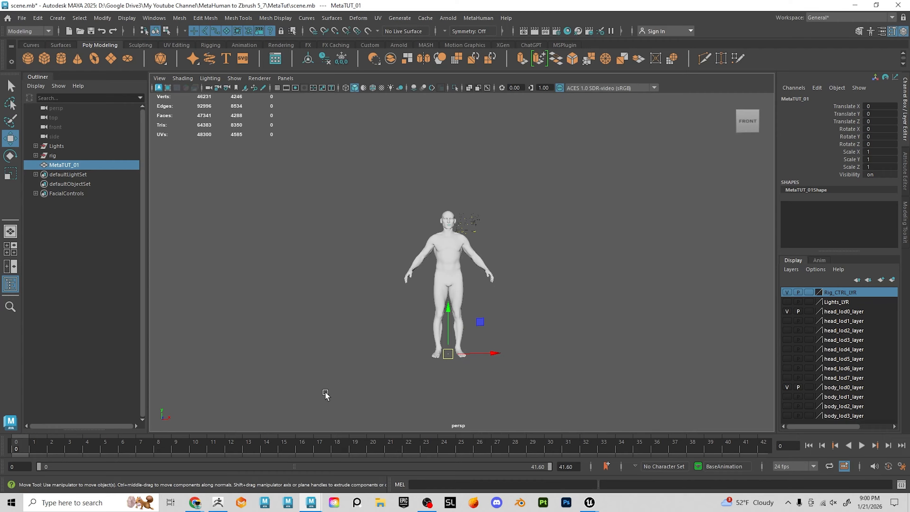
mouse_move(219, 508)
alt+right_drag(255, 205, 444, 318)
alt+middle_drag(445, 319, 464, 355)
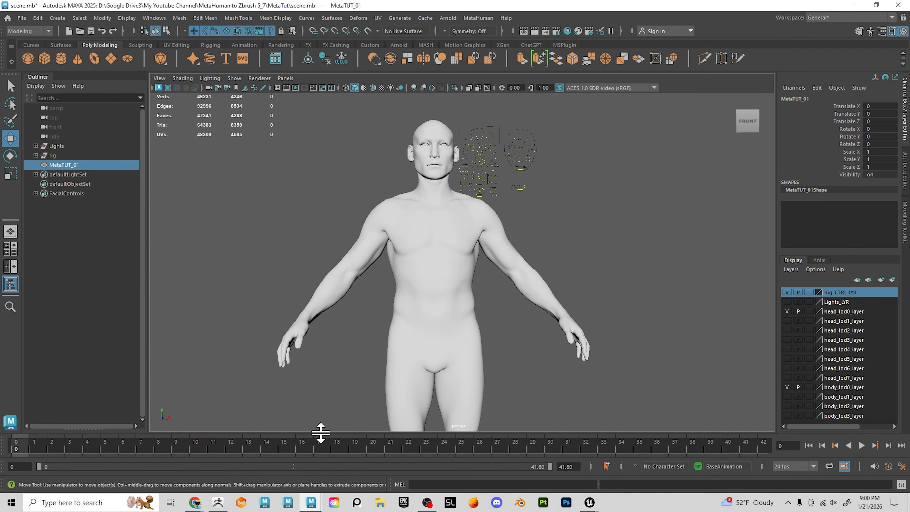
Switch to ZBrush, shorten the subtool list to 3 visible entries and rename the saliva_lod0_mesh subtool SalivaFromZB
click(220, 504)
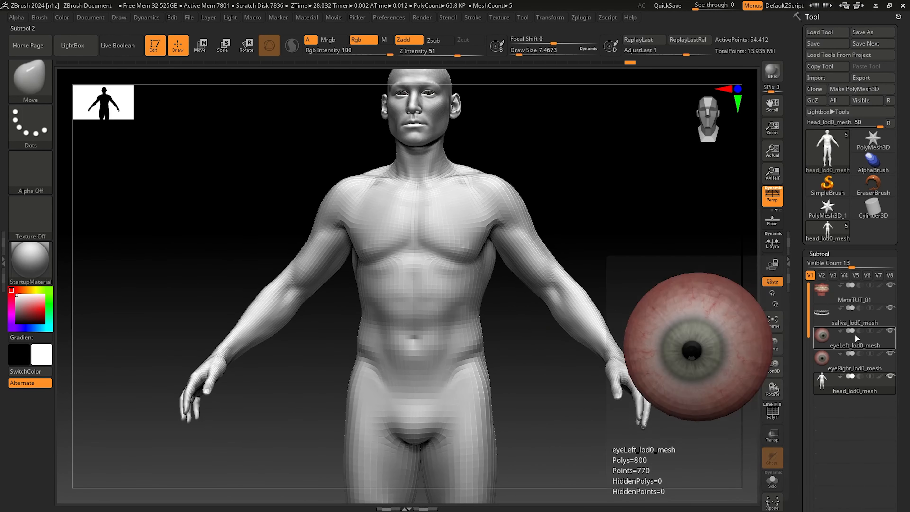
click(841, 296)
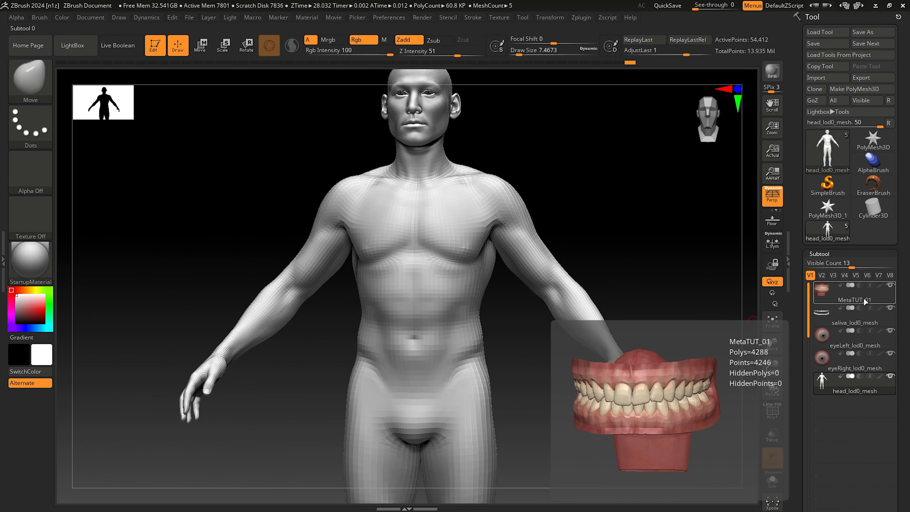
click(855, 323)
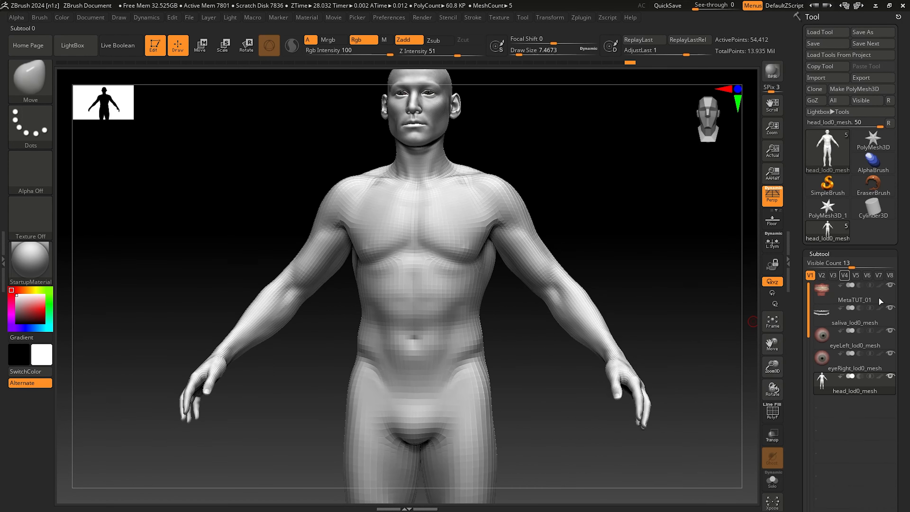
click(854, 324)
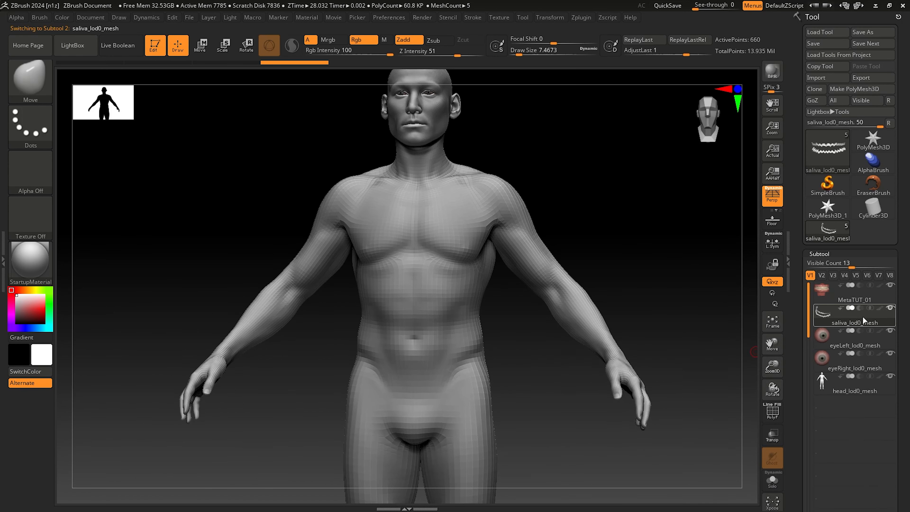
mouse_move(843, 325)
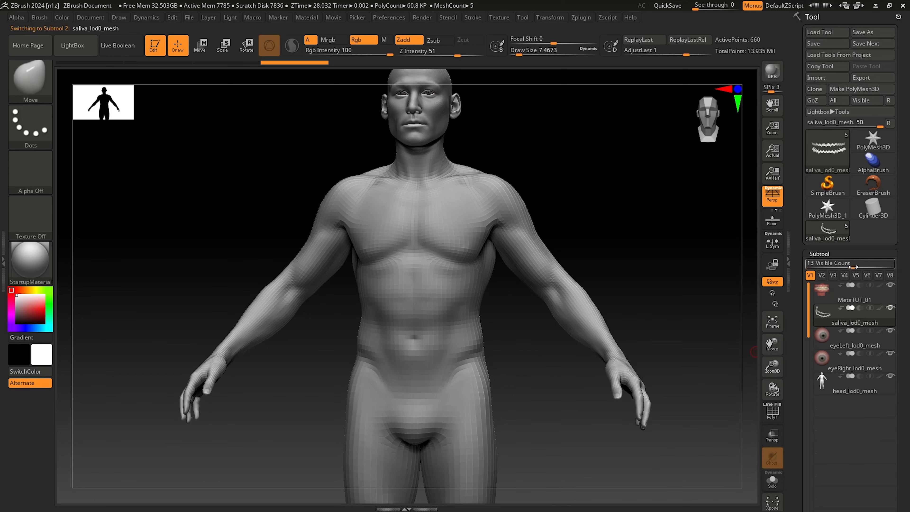
drag(852, 266, 819, 266)
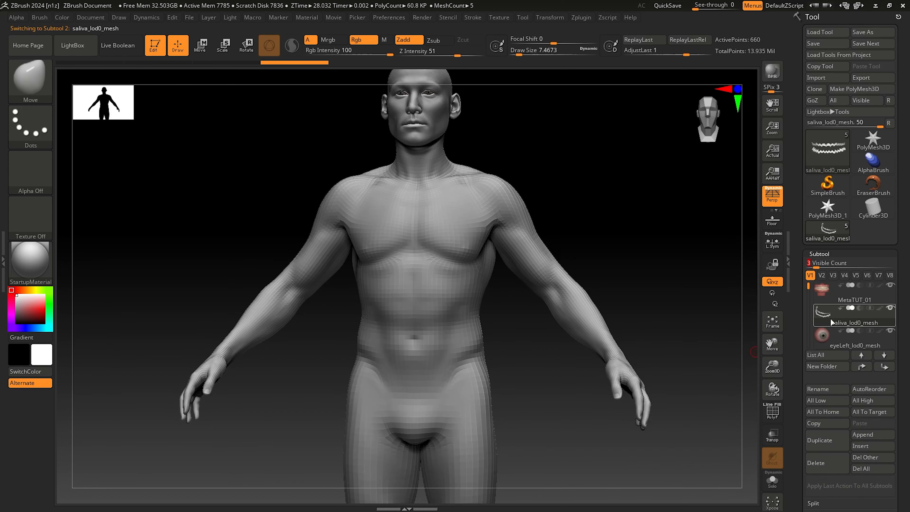
click(825, 389)
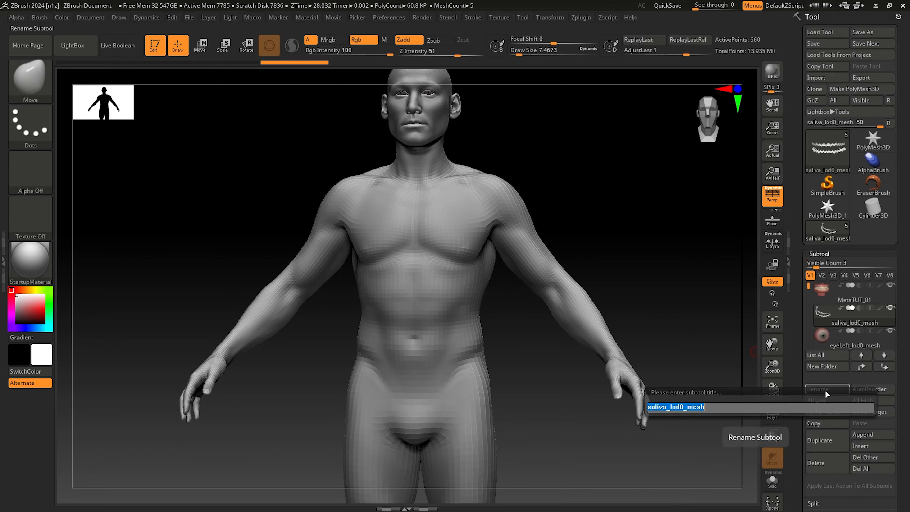
text(Sal)
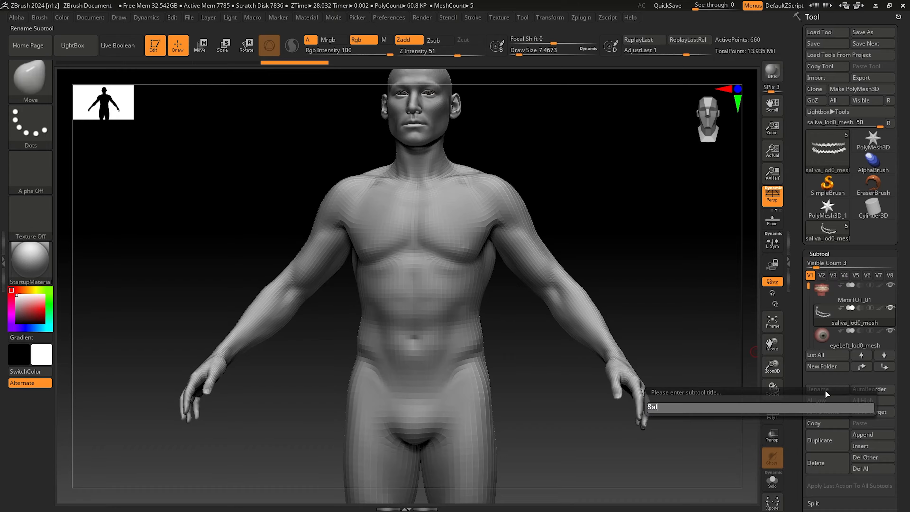
text(ivA)
text(aFromZB)
key(Return)
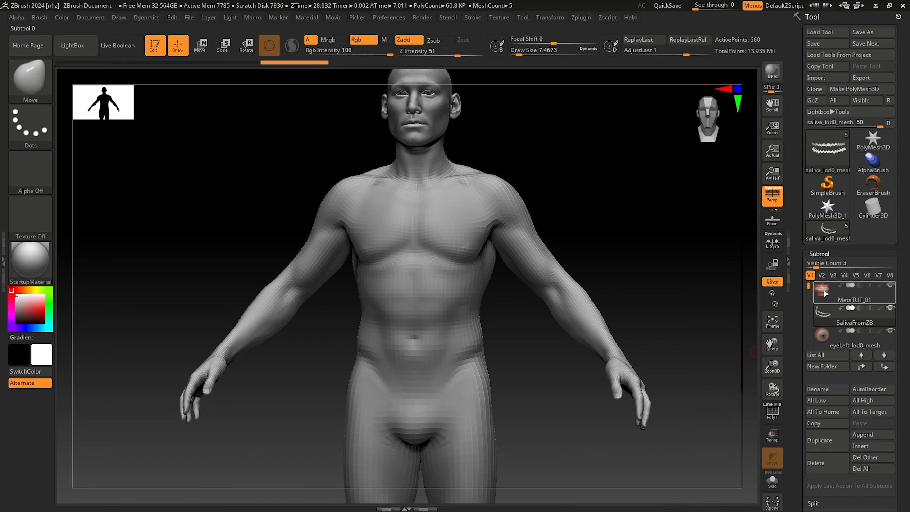
Rename the teeth subtool MetaTUT_01 as TeethFromZB
click(825, 293)
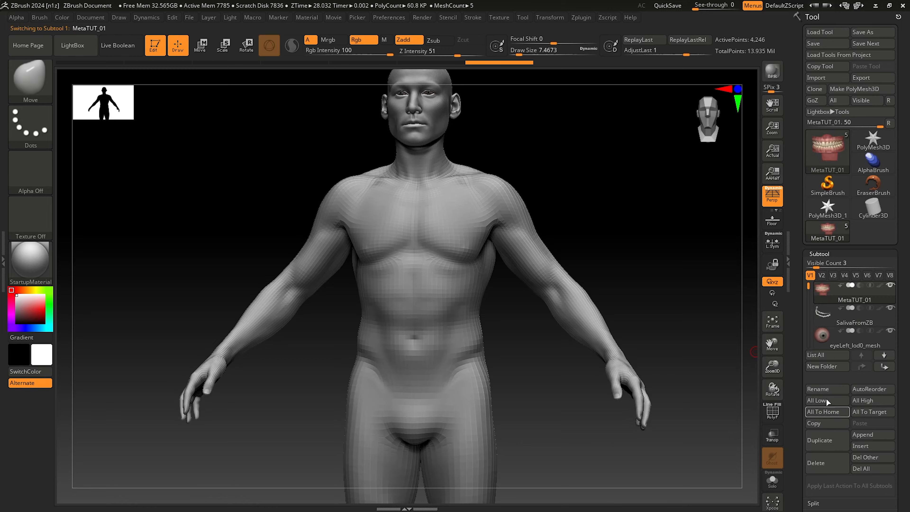
click(822, 392)
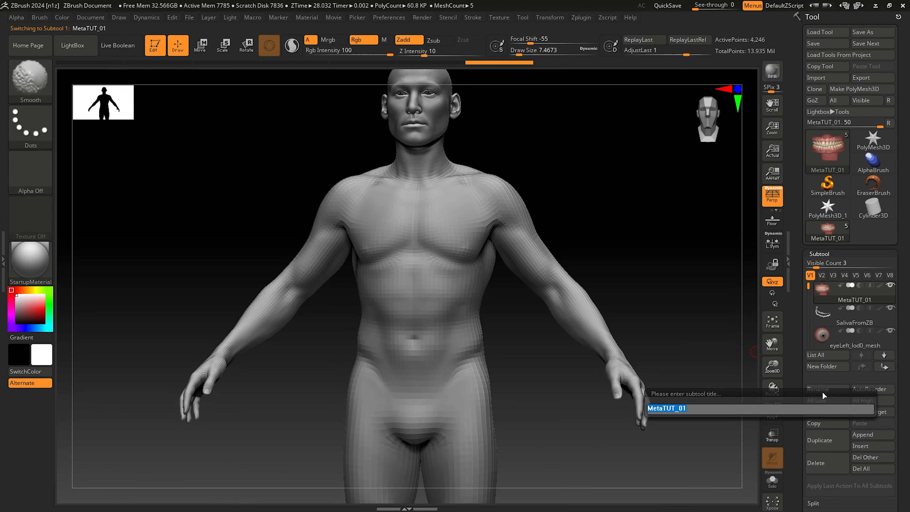
text(Teeth)
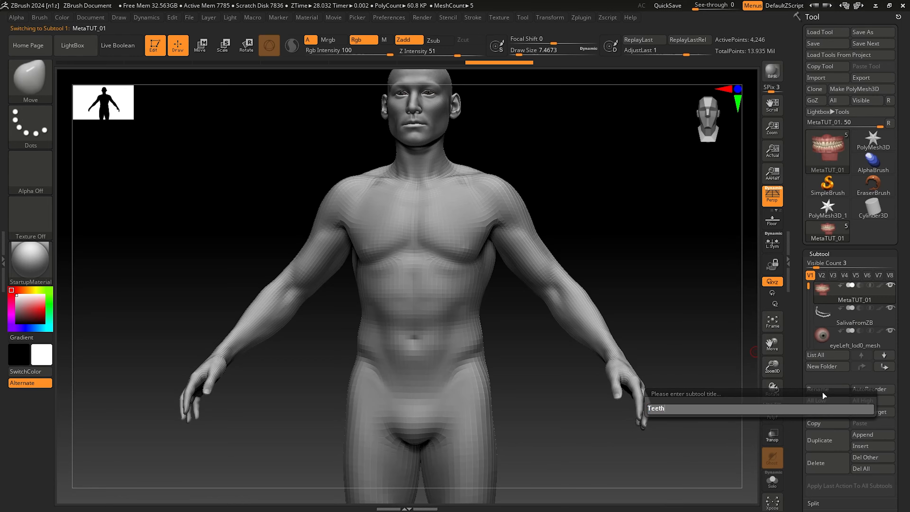
text(FromZB)
key(Return)
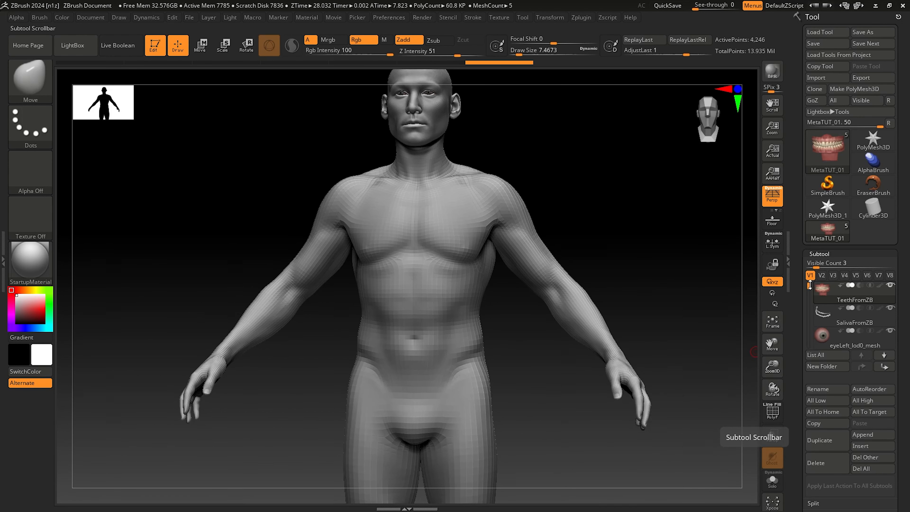
Rename the left eye subtool eyeLeft_lod0_mesh as eyeLeft_FromZB
drag(810, 285, 809, 291)
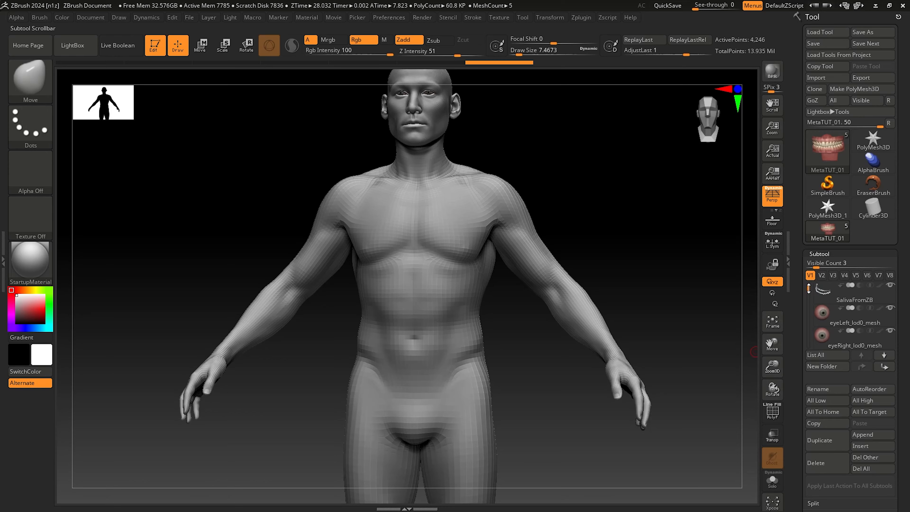
click(822, 313)
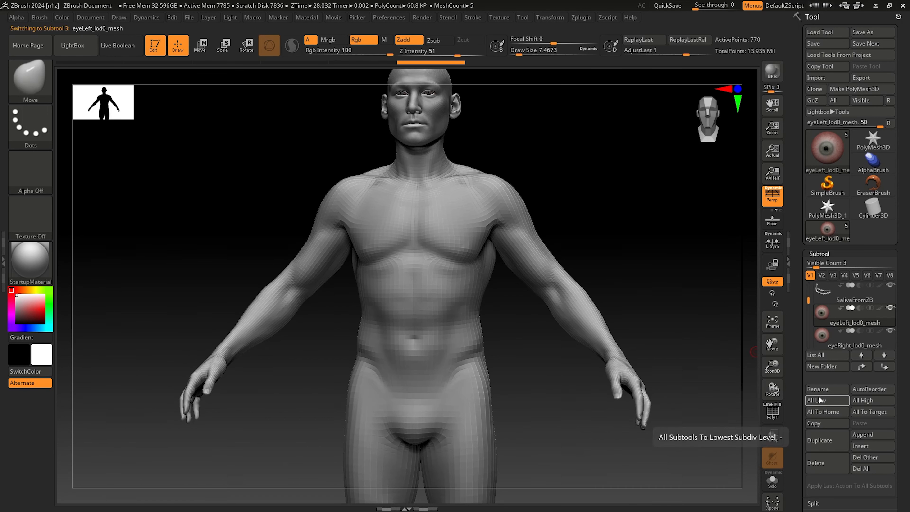
click(820, 389)
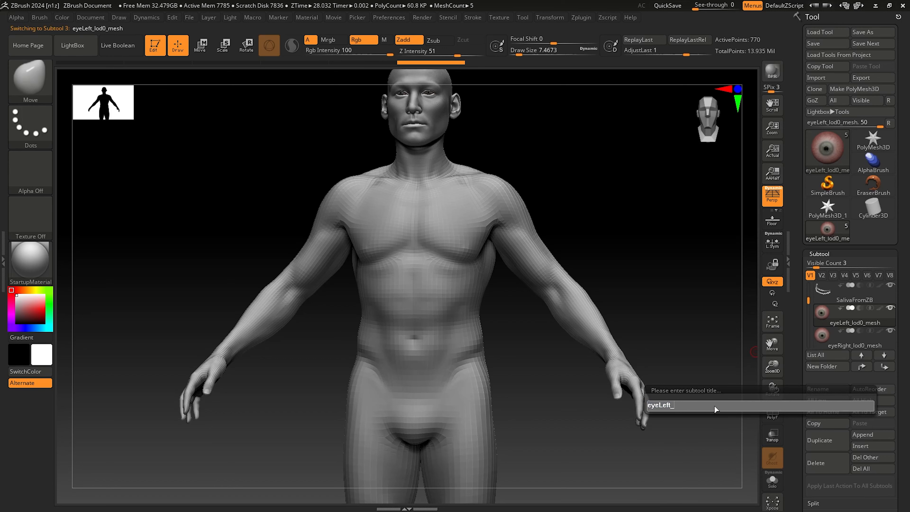
text(FromZB)
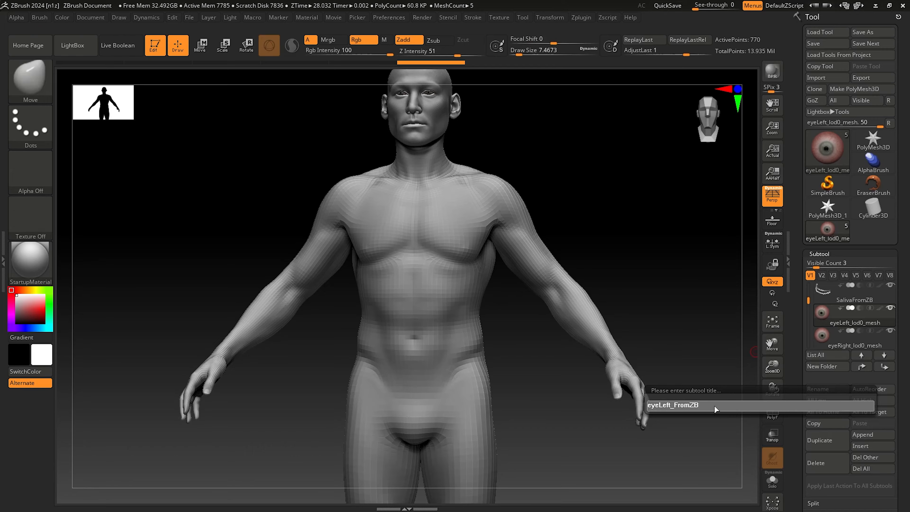
key(Return)
key(space)
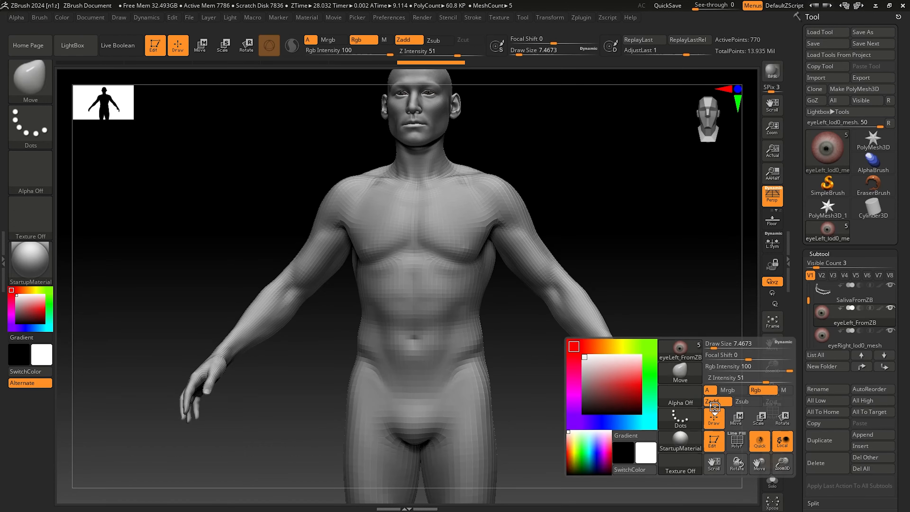
Rename the right eye subtool eyeRight_lod0_mesh as eyeRight_FromZB
click(822, 335)
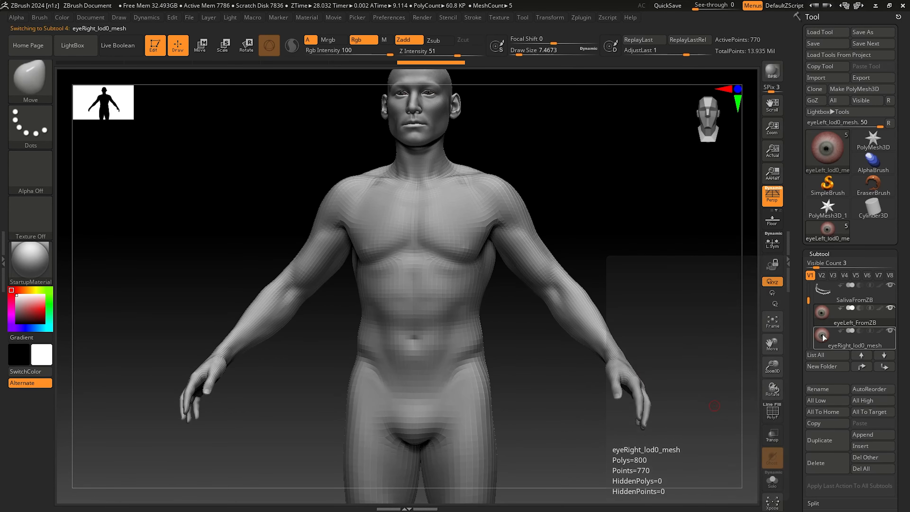
click(818, 389)
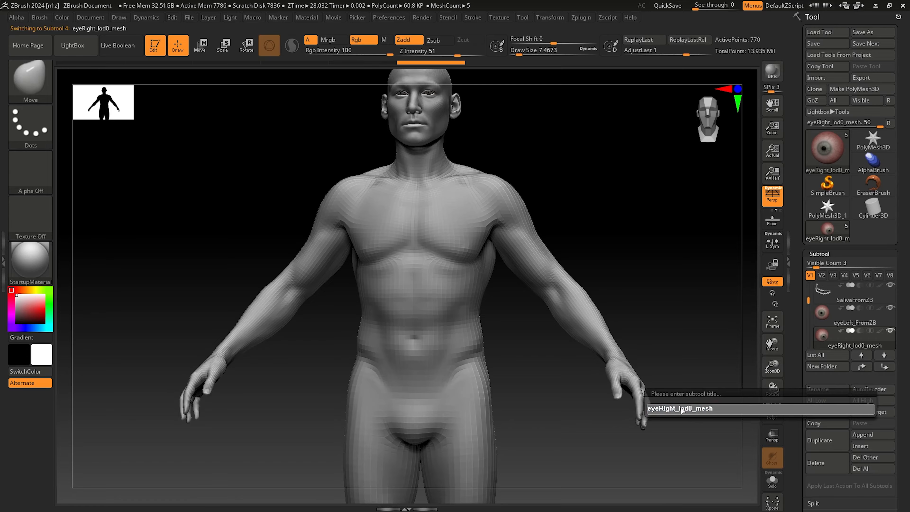
key(BackSpace)
key(BackSpace)
key(BackSpace)
key(BackSpace)
key(BackSpace)
key(BackSpace)
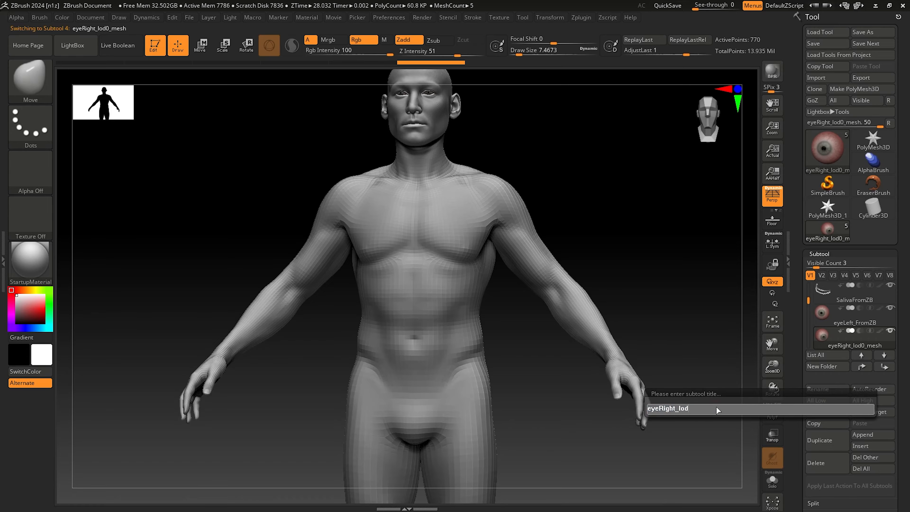
text(FromZB)
key(Return)
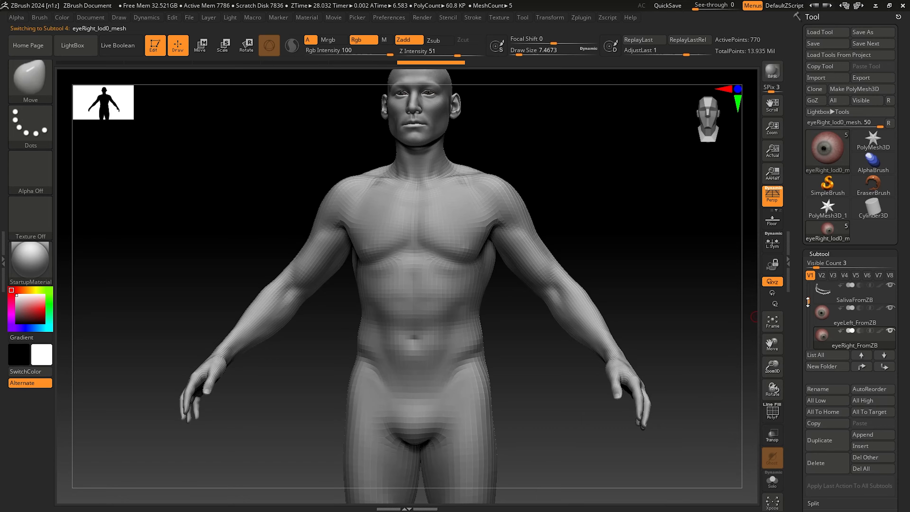
Rename the full-body subtool head_lod0_mesh as MergedBodyFromZB
drag(808, 300, 809, 304)
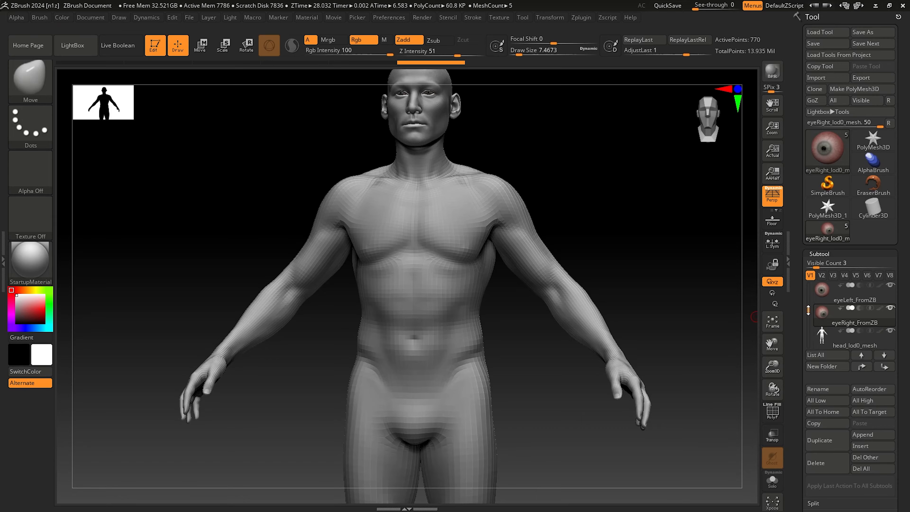
click(826, 343)
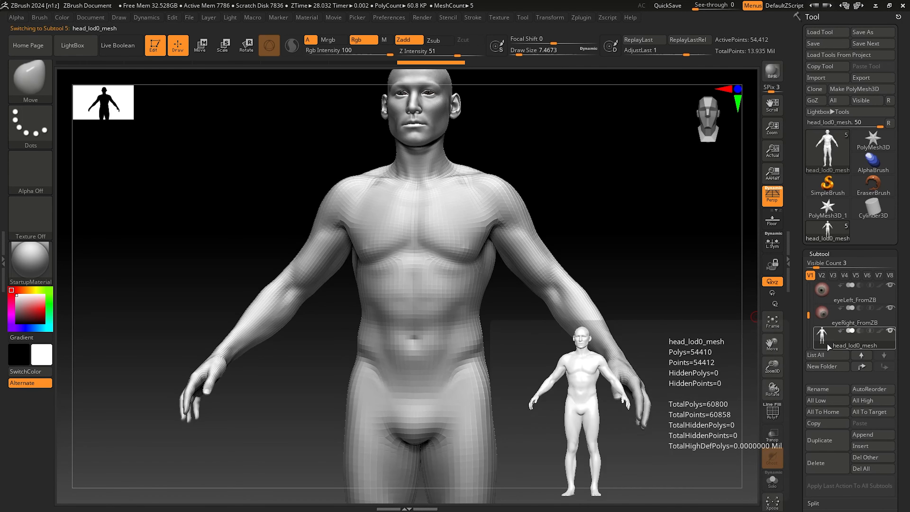
click(828, 391)
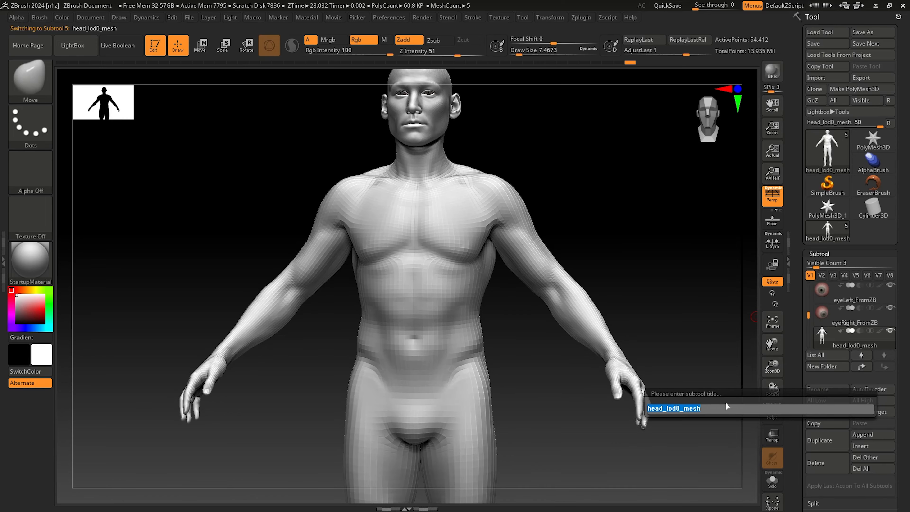
text(Mer)
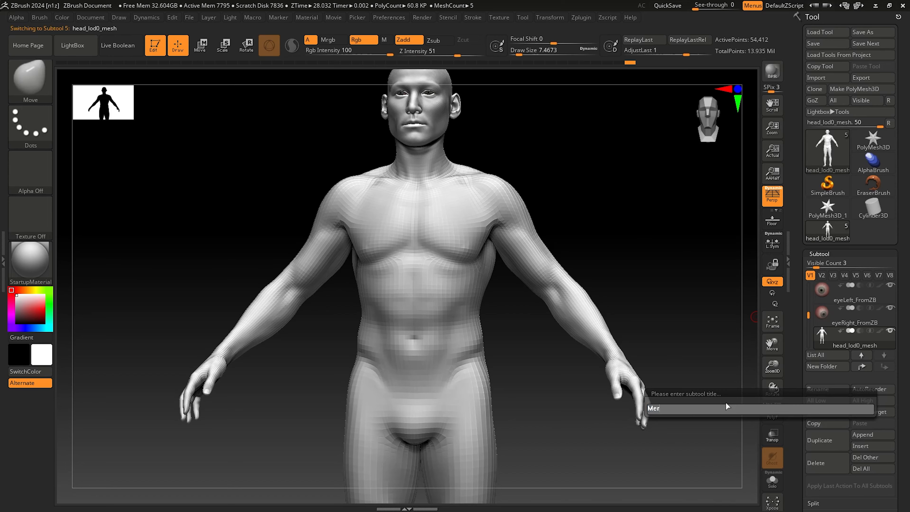
text(gedBody)
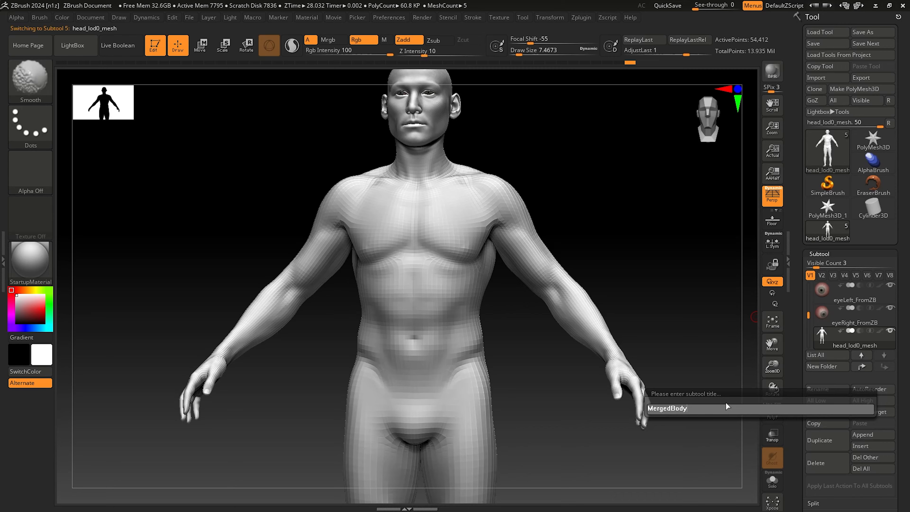
text(Fo)
key(shift)
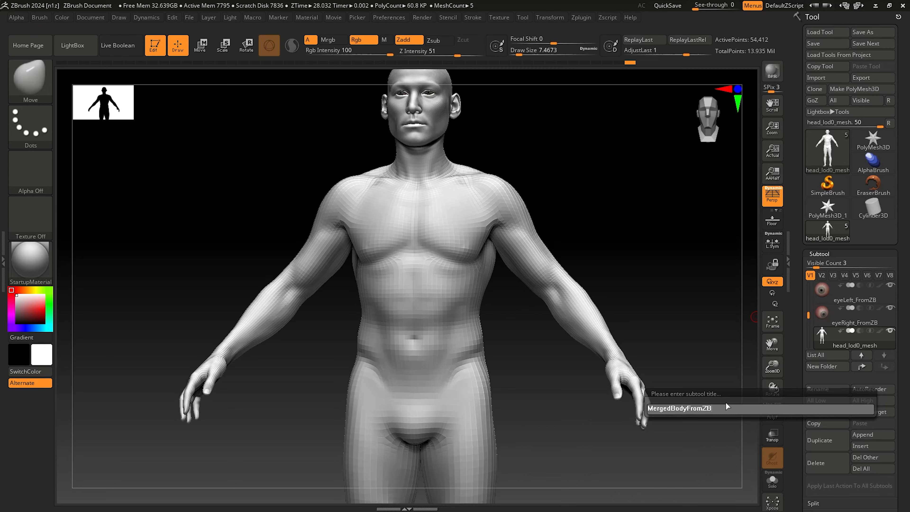
key(Return)
drag(816, 322, 811, 276)
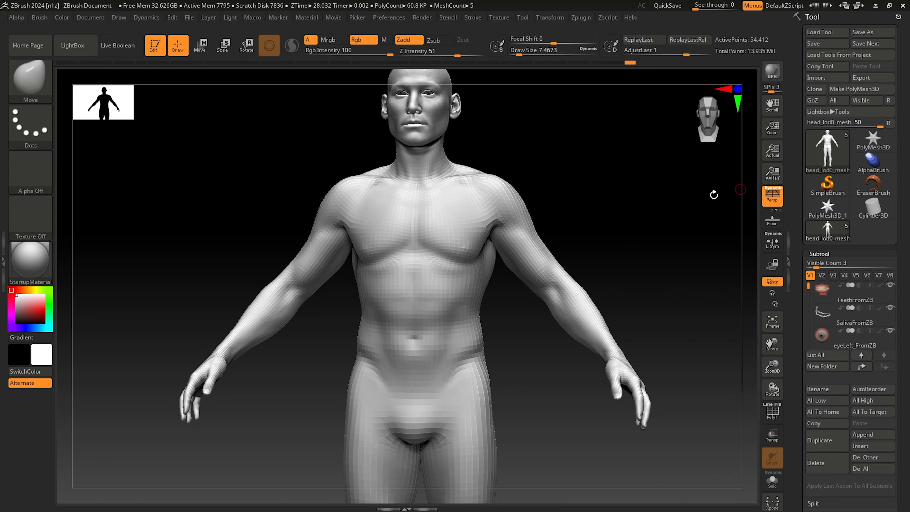
Export the visible subtools as FBX, overwriting MergedHeadBody_FromZB_01 in the MetaHuman to Zbrush 5_7 folder
click(581, 18)
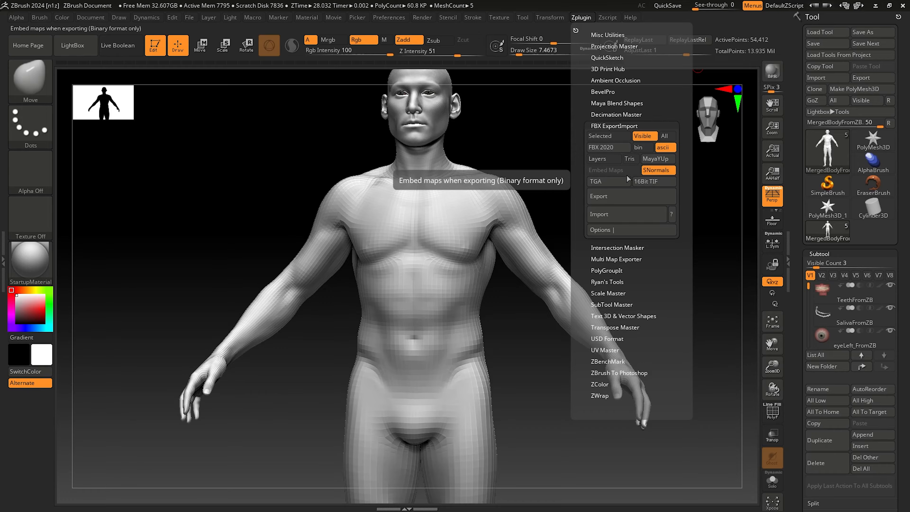
click(605, 196)
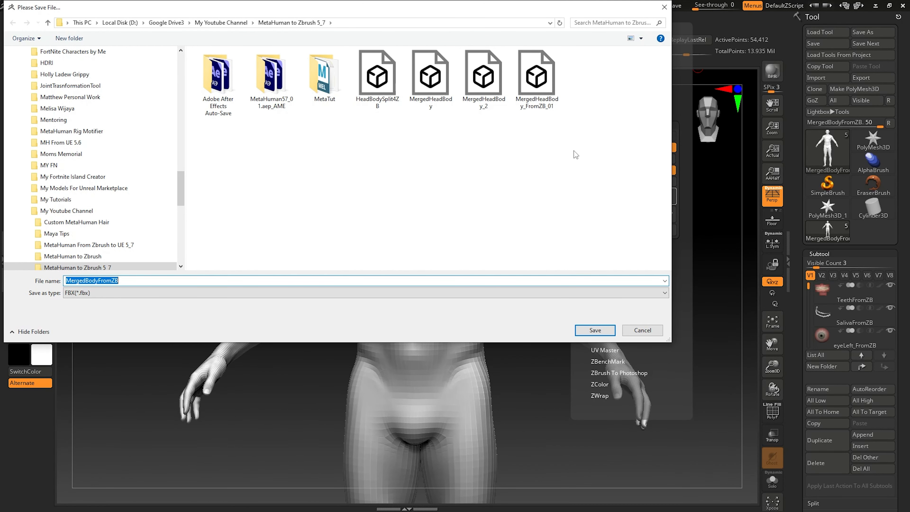
click(536, 79)
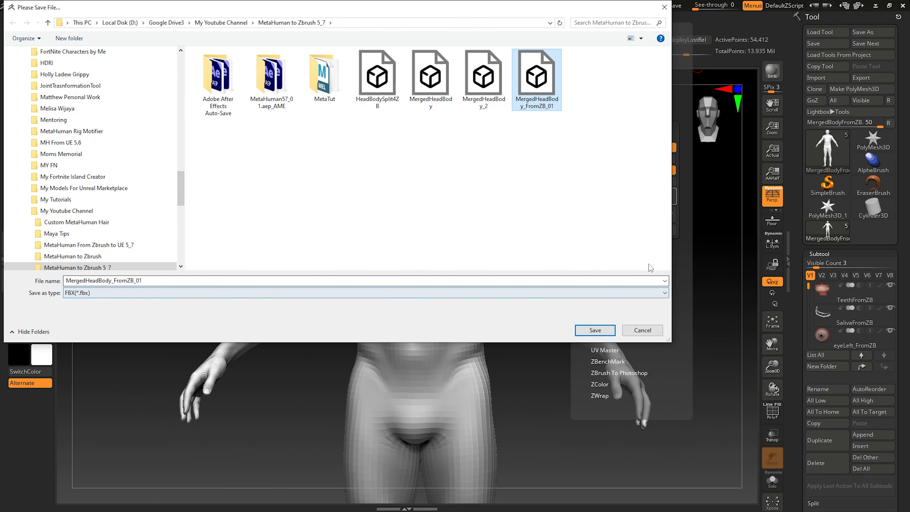
click(595, 330)
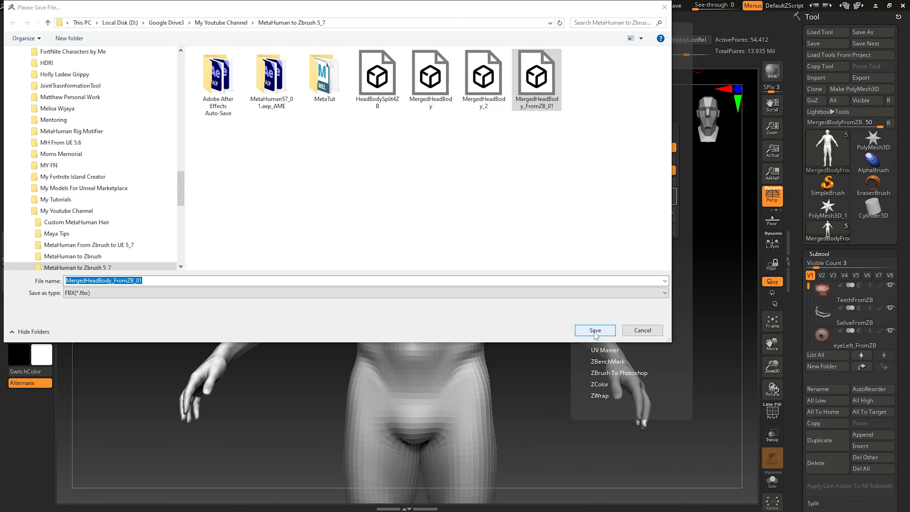
click(478, 252)
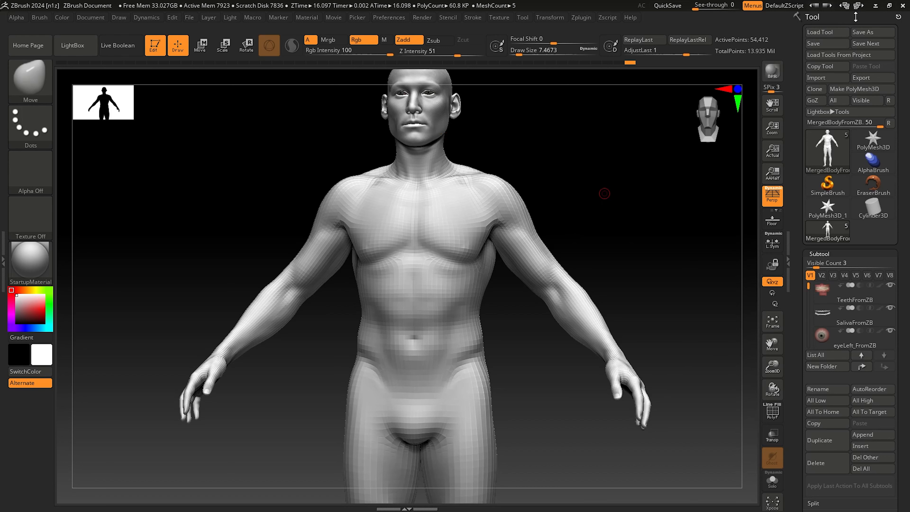
Switch to Maya and import MergedHeadBody_FromZB_01.fbx into the MetaHuman scene
click(875, 6)
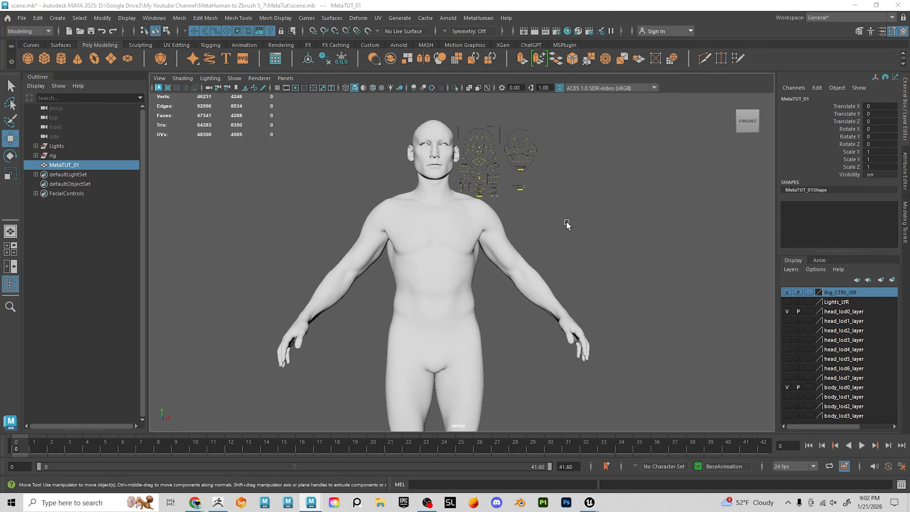
mouse_move(567, 223)
alt+mouse_down()
mouse_move(550, 224)
mouse_move(561, 225)
alt+mouse_up()
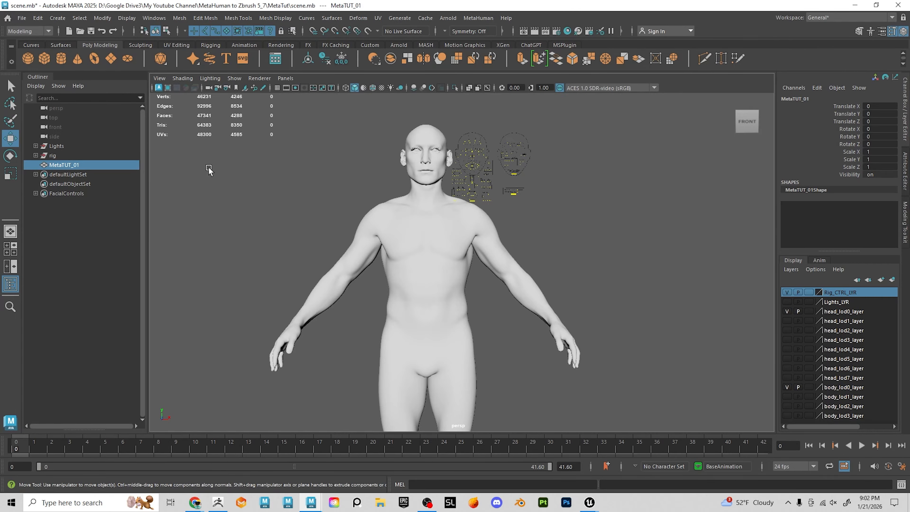
click(22, 17)
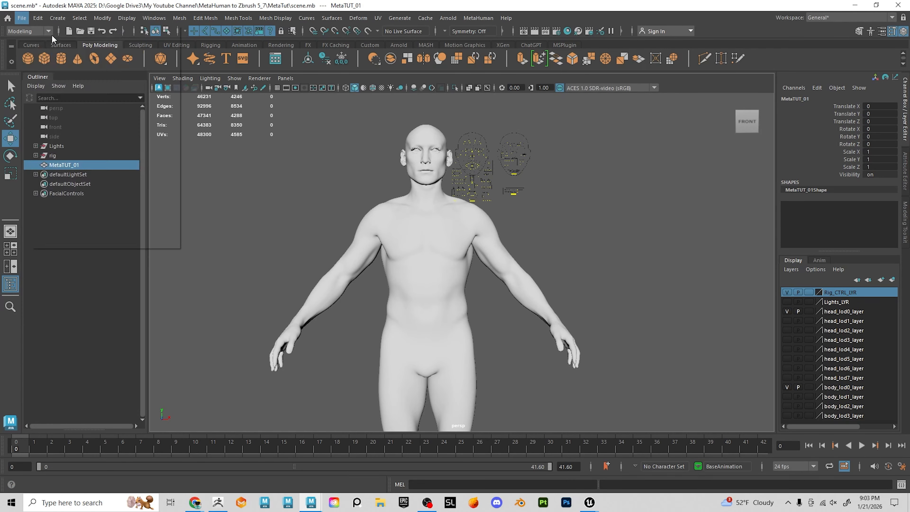
click(40, 111)
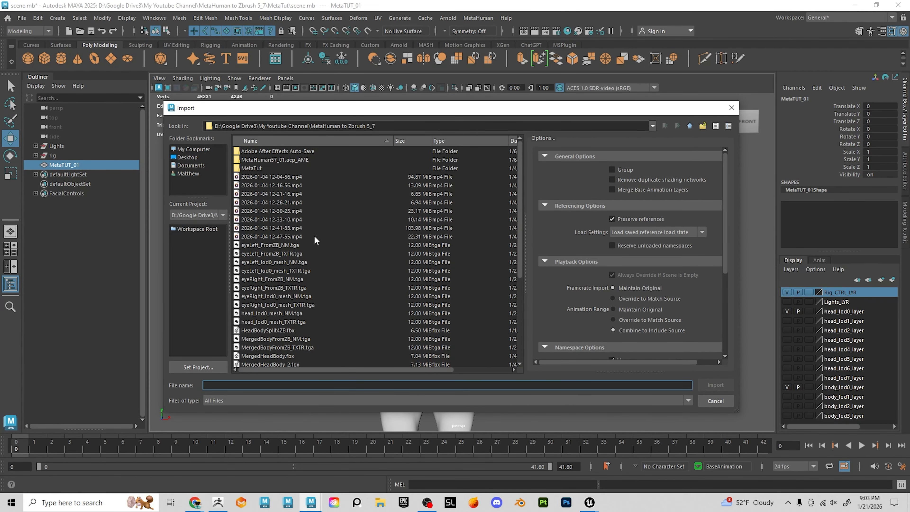
scroll(307, 295, down, 5)
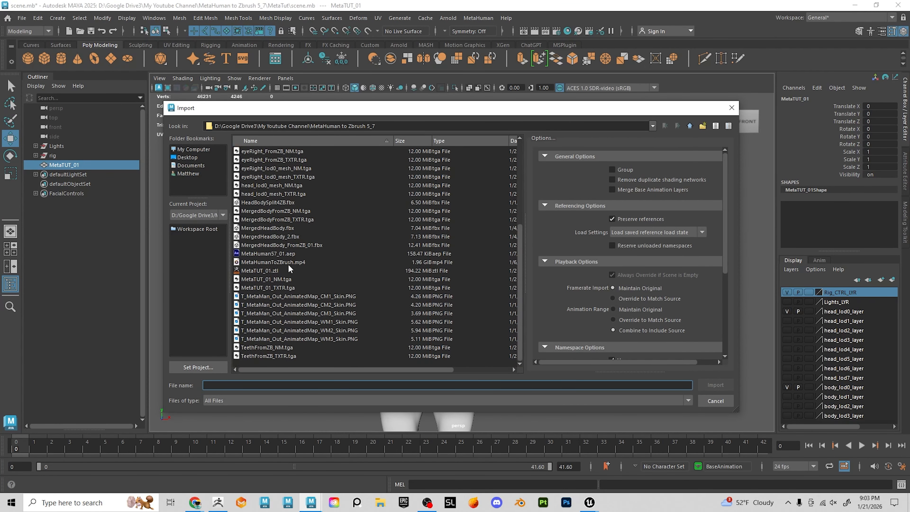
click(254, 245)
click(715, 385)
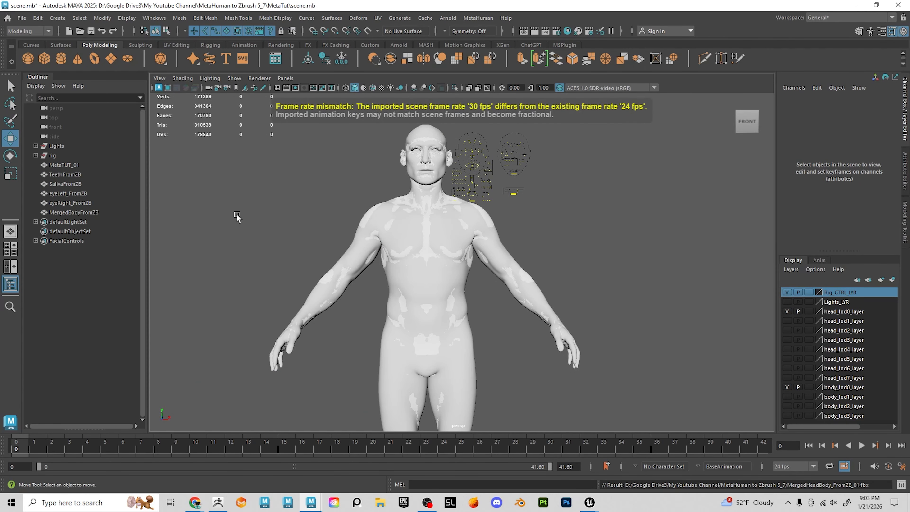
Check the imported FromZB meshes and delete the leftover MetaTUT_01 mesh from the earlier import
click(57, 164)
click(61, 174)
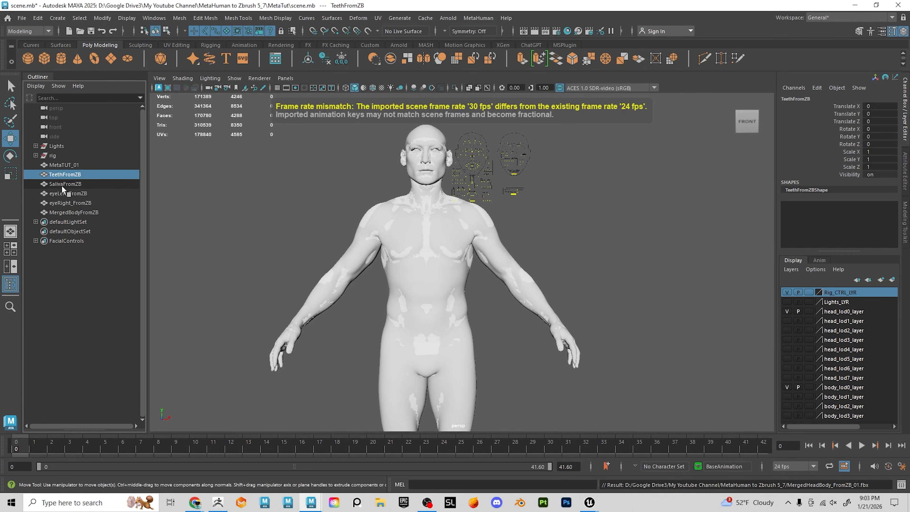
click(62, 185)
click(63, 194)
click(62, 182)
click(58, 166)
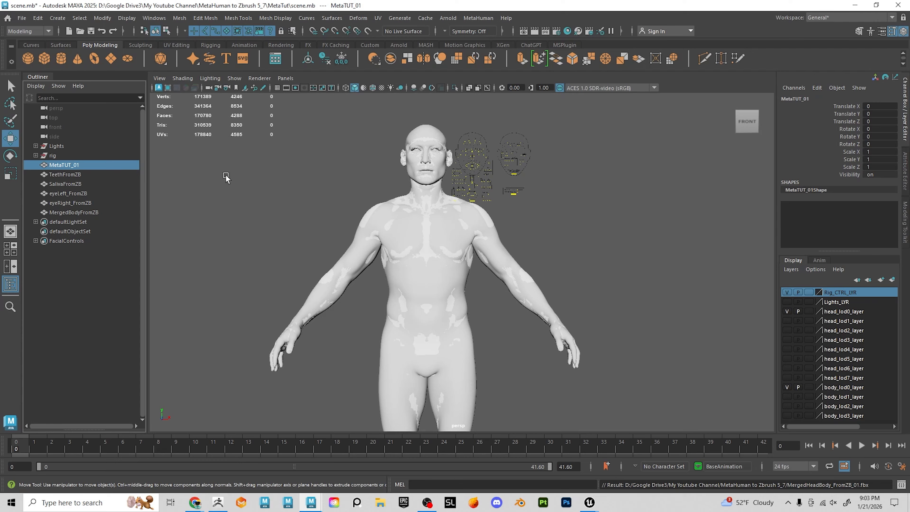
key(Delete)
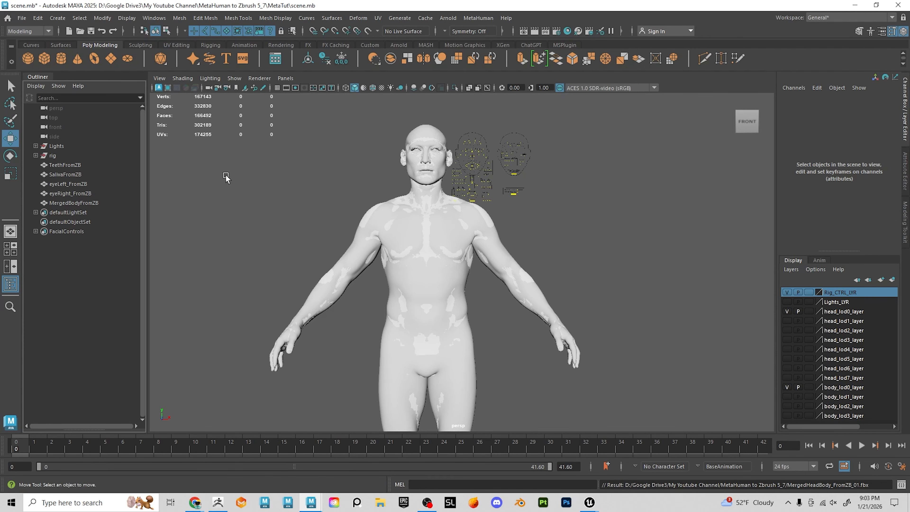
Select body_lod0_mesh to examine how the original body overlaps the imported merged body around the chest and neck
scroll(474, 229, up, 10)
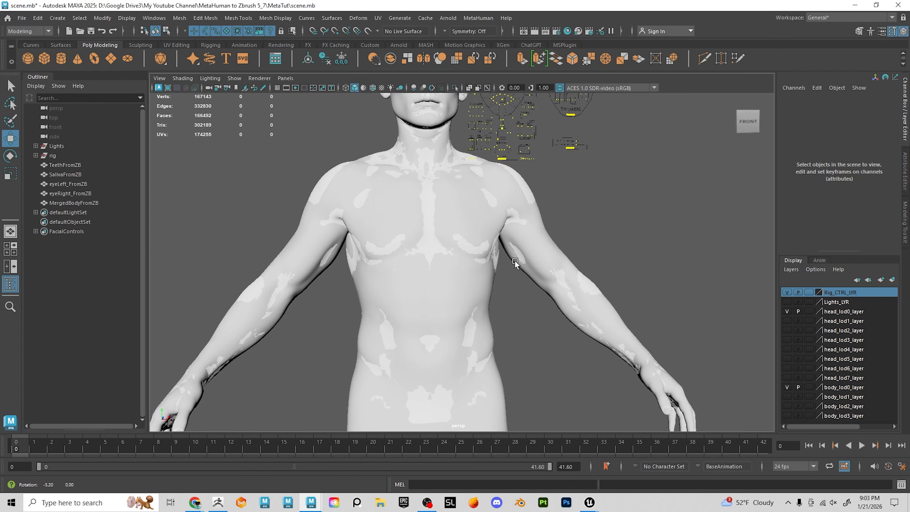
click(492, 207)
click(463, 184)
click(487, 219)
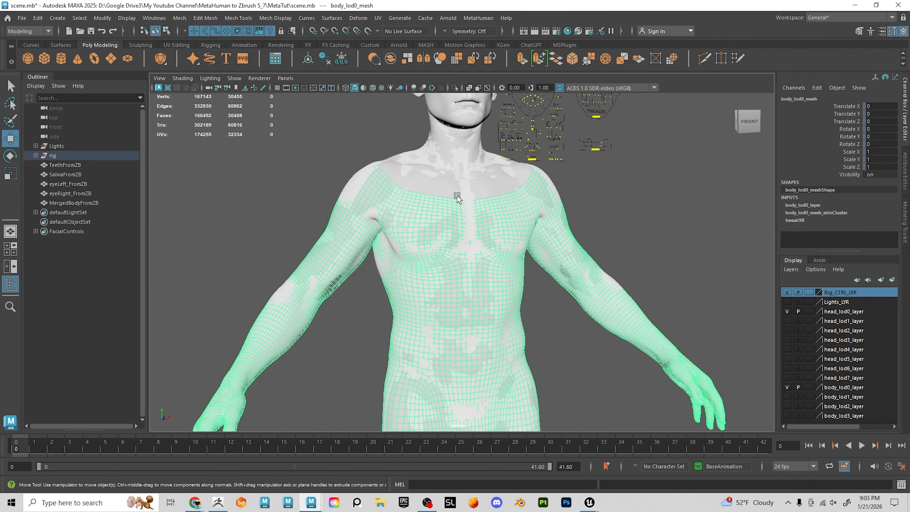
alt+drag(457, 198, 506, 262)
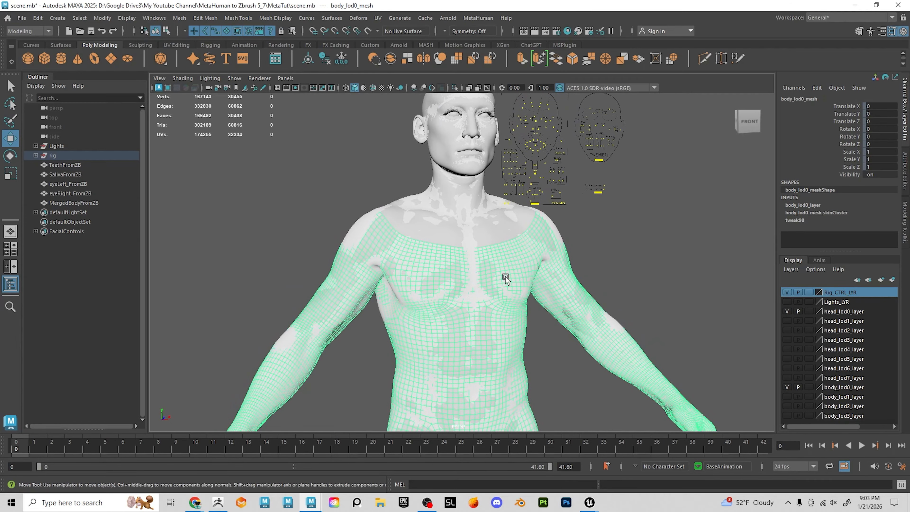
Deselect the body and hide head_lod0_layer and body_lod0_layer to isolate the imported ZBrush meshes
click(671, 266)
alt+drag(670, 266, 651, 276)
alt+middle_drag(651, 276, 653, 255)
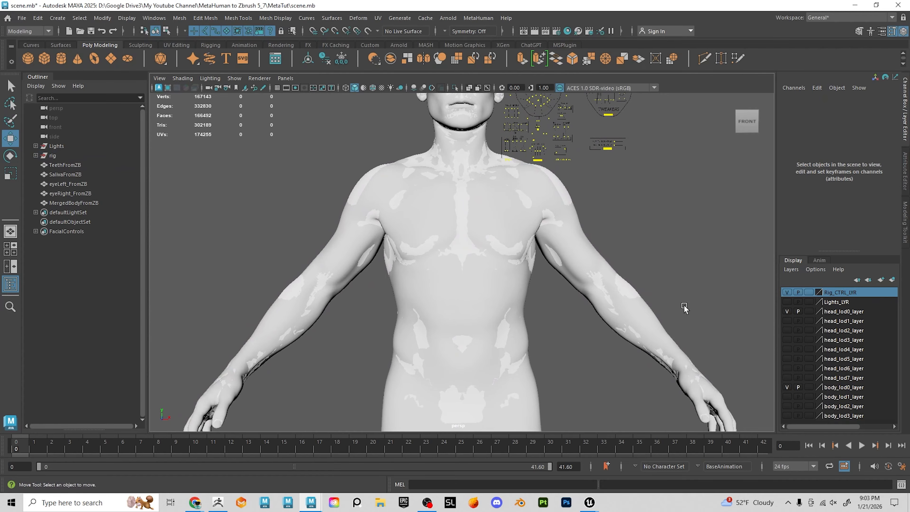
click(786, 310)
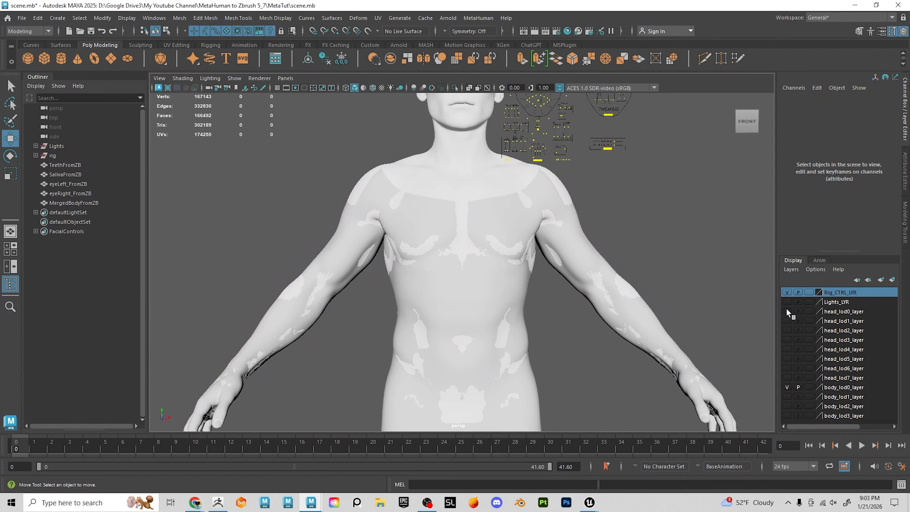
click(786, 309)
click(786, 309)
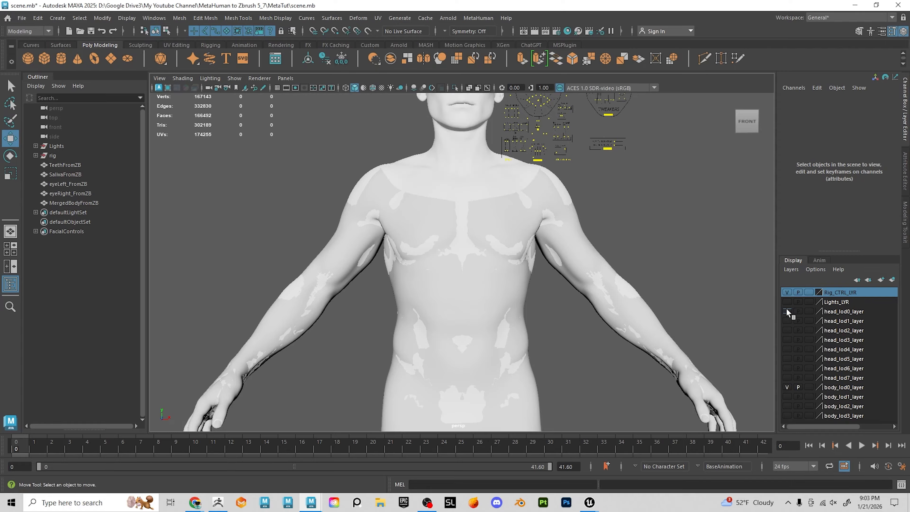
click(787, 387)
alt+right_drag(644, 248, 559, 245)
scroll(559, 245, up, 2)
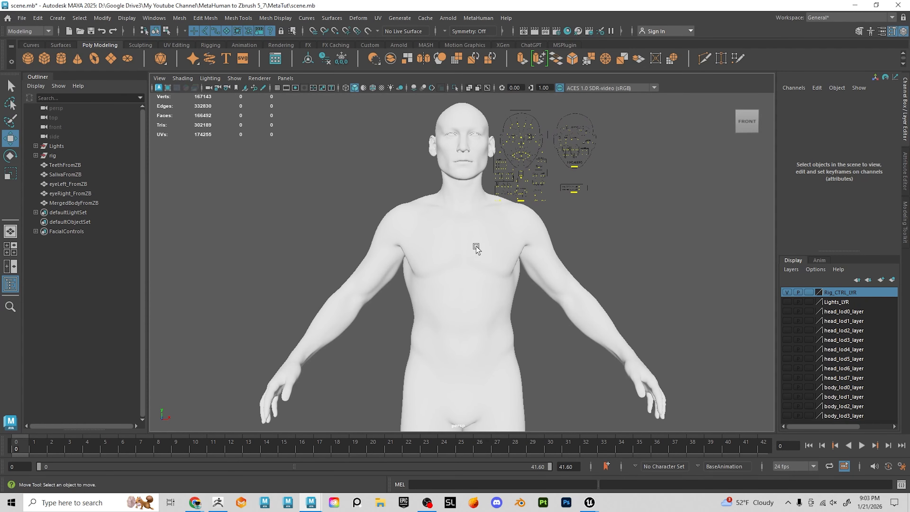
Select the imported meshes from TeethFromZB through MergedBodyFromZB to review them, and clear the selection
click(470, 248)
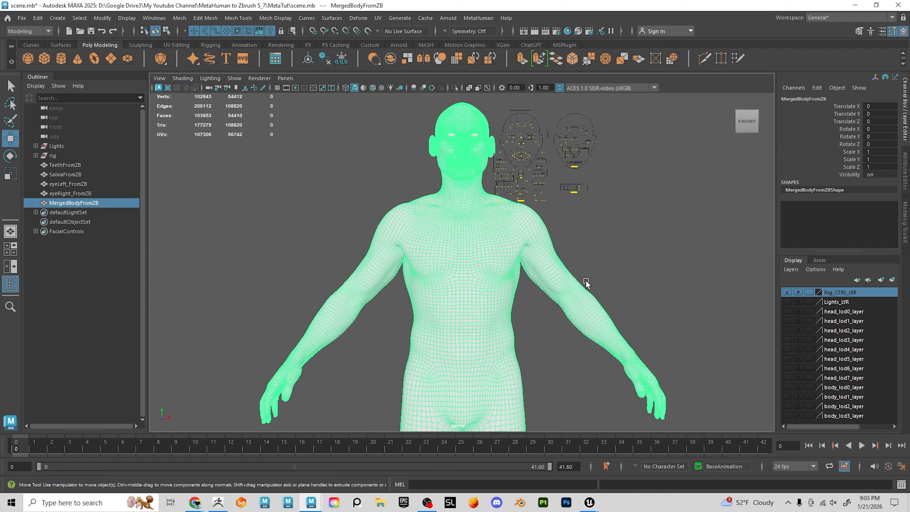
alt+drag(586, 283, 575, 258)
click(66, 165)
shift+click(83, 203)
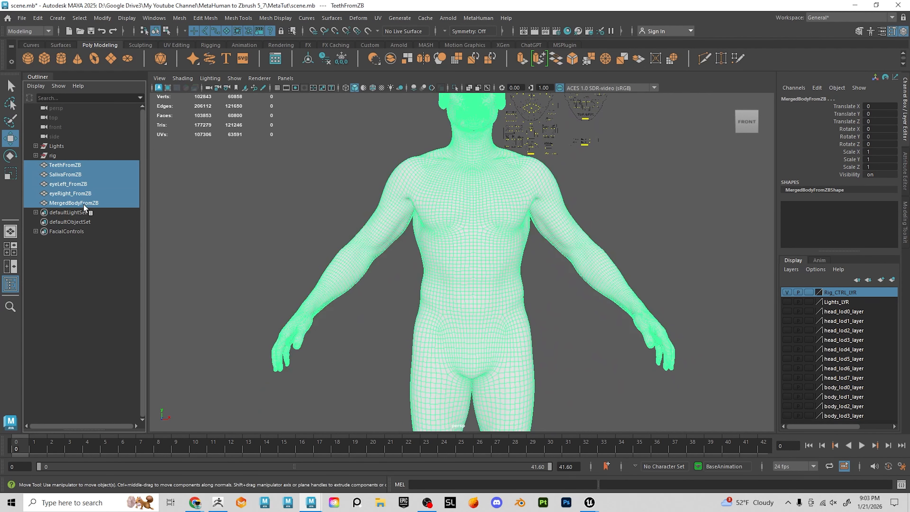
alt+drag(517, 289, 537, 291)
click(67, 167)
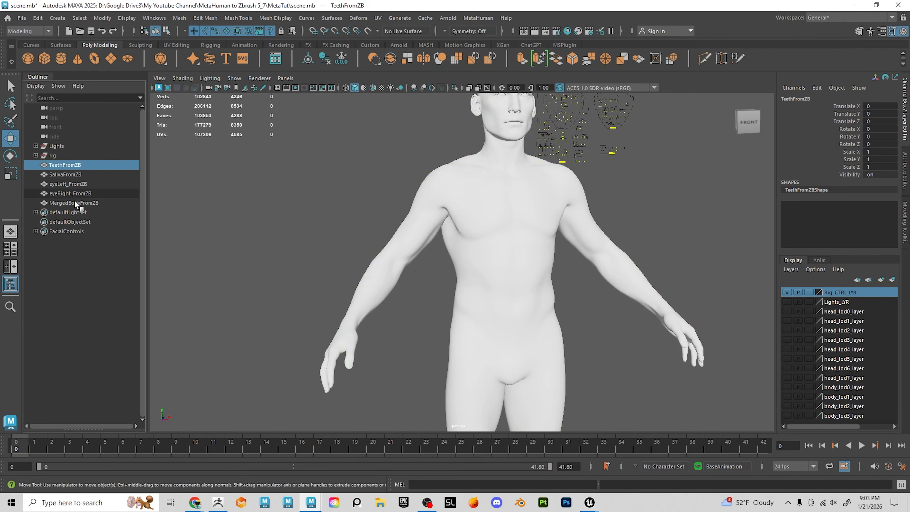
shift+click(73, 200)
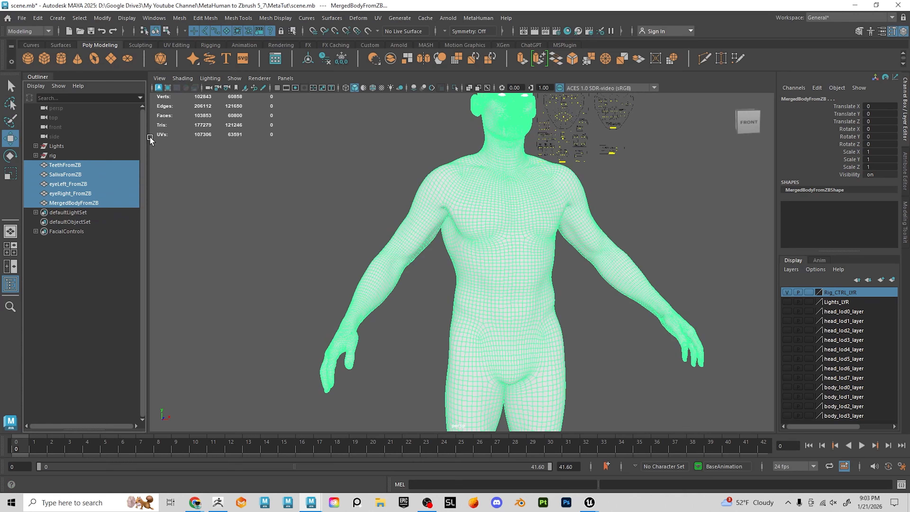
click(158, 20)
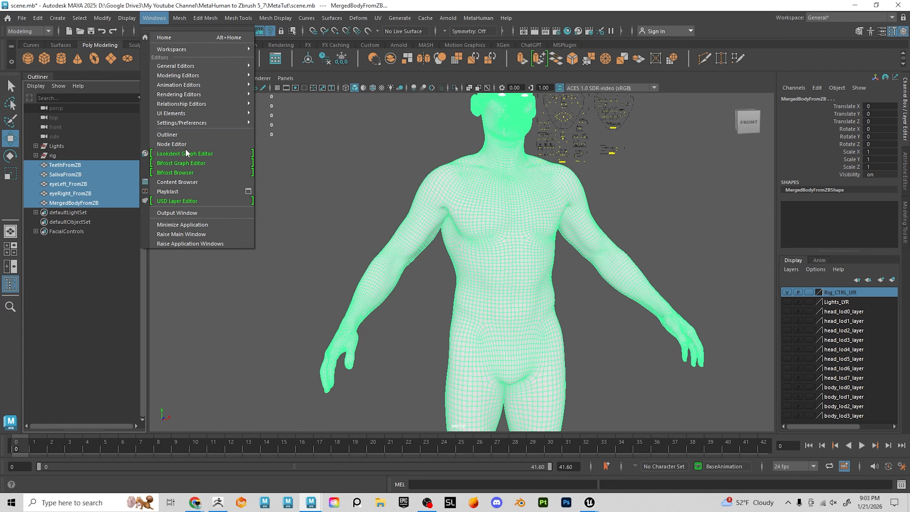
click(319, 158)
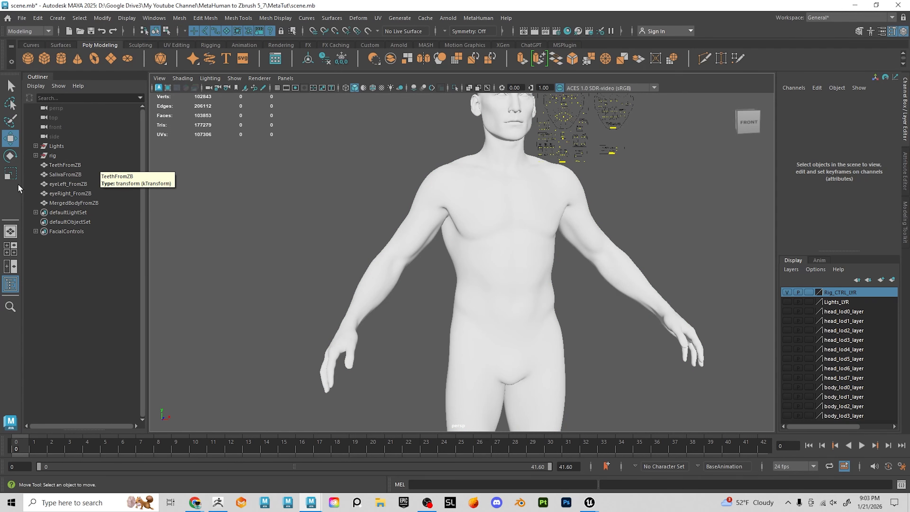
Select MergedBodyFromZB and examine its wireframe across the neck, chest and torso
scroll(501, 279, up, 6)
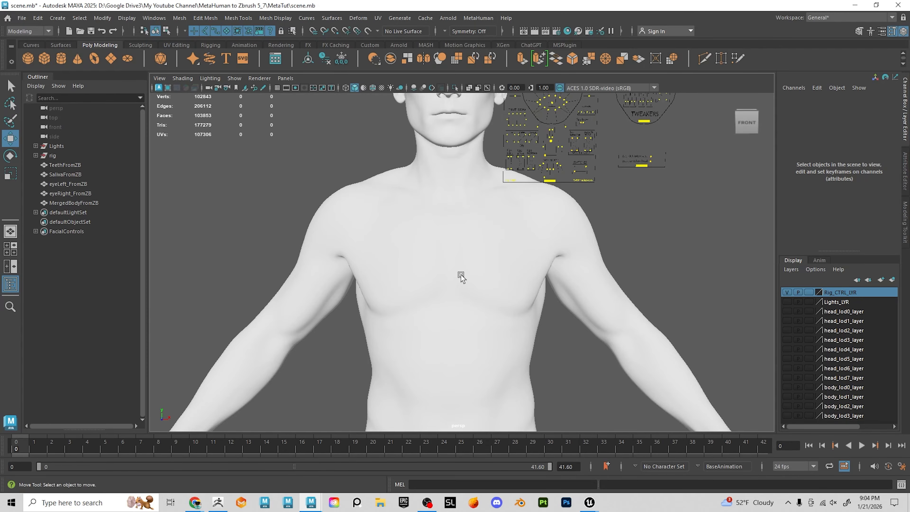
click(460, 276)
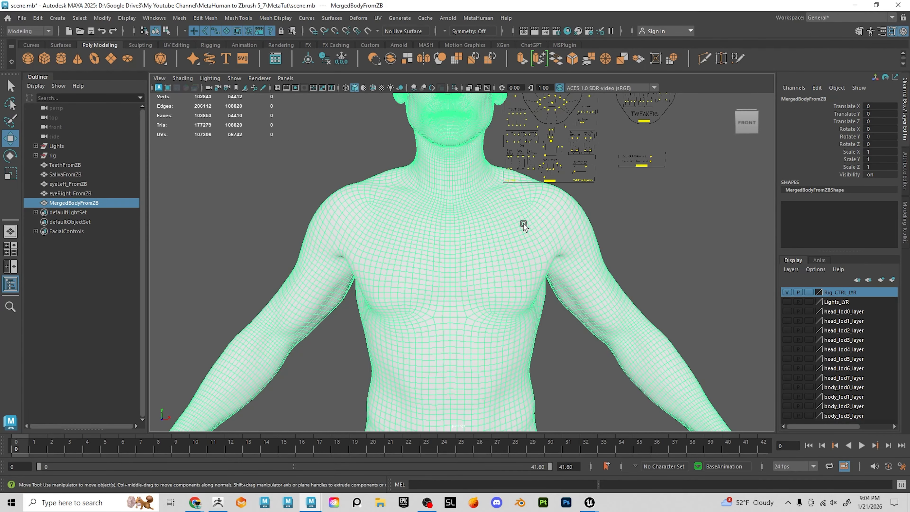
alt+right_drag(500, 248, 526, 200)
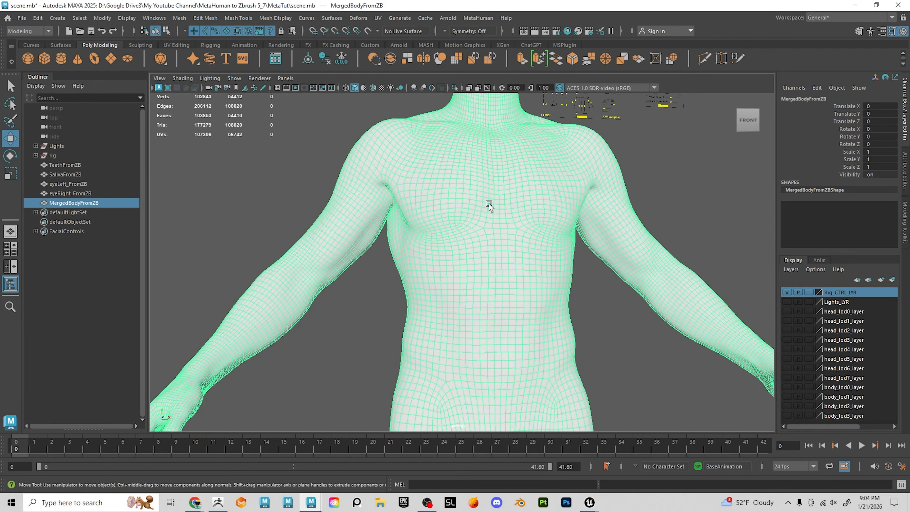
Turn on texture border highlighting for the selected MergedBodyFromZB mesh in the custom polygon display options, then close the options
alt+drag(488, 204, 352, 177)
alt+drag(494, 125, 463, 238)
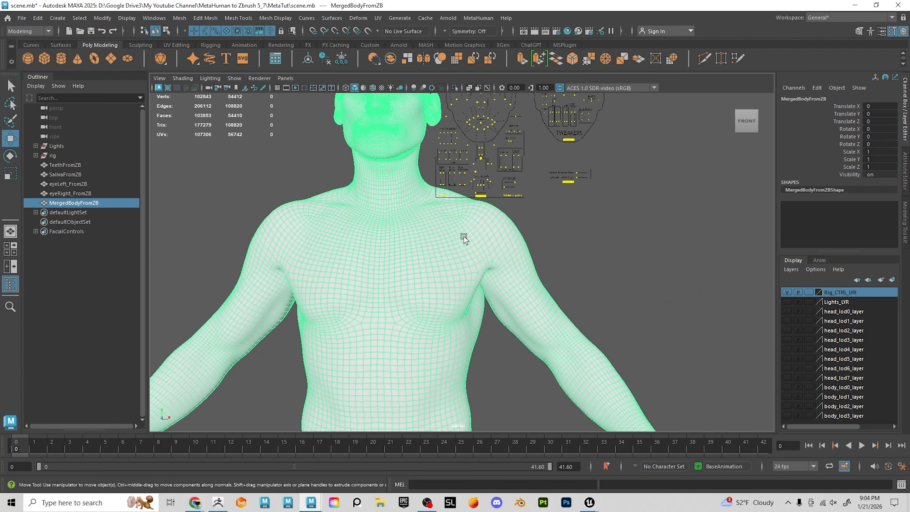
alt+drag(391, 246, 423, 253)
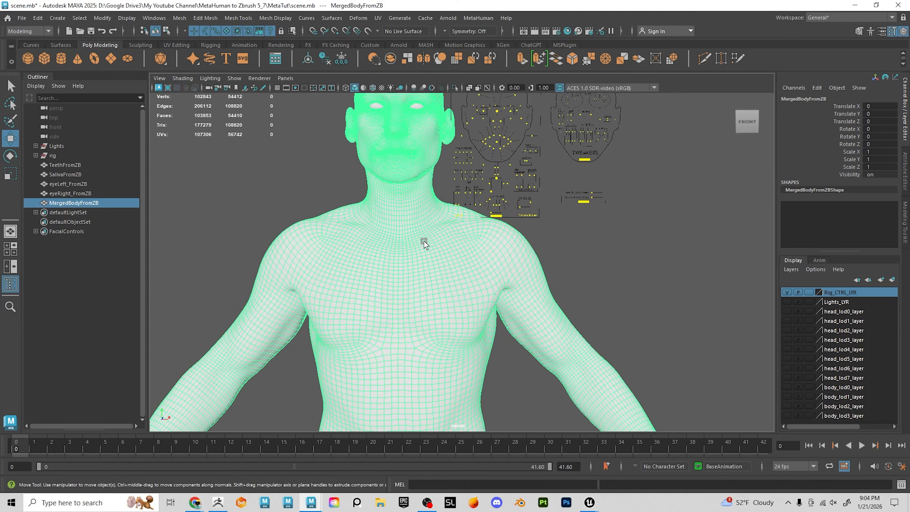
click(179, 18)
mouse_move(131, 18)
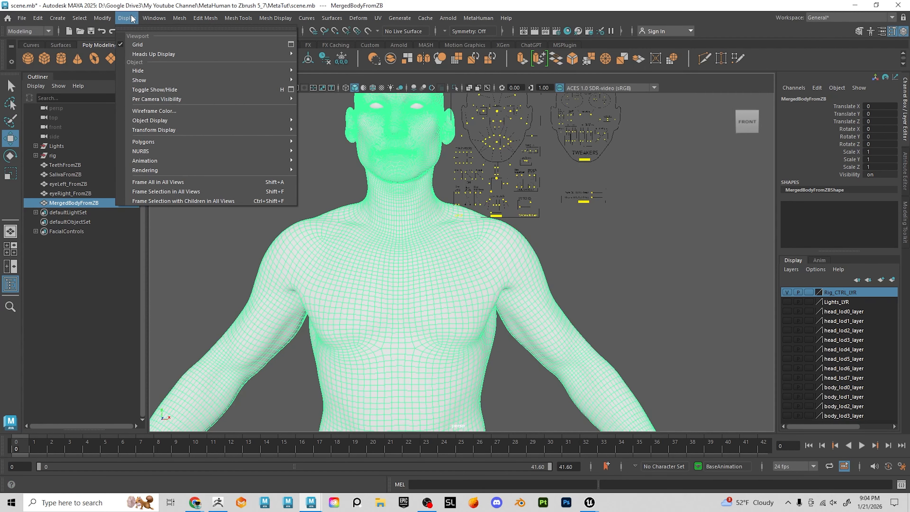
mouse_move(250, 141)
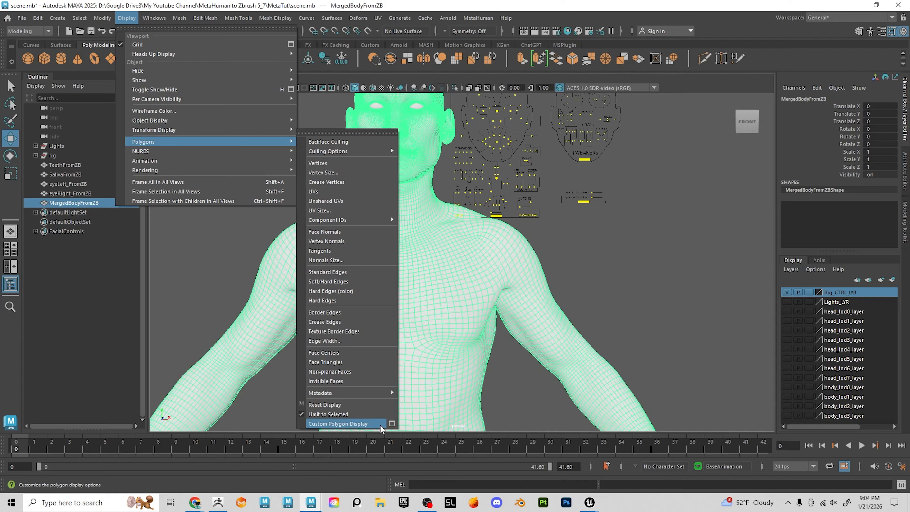
click(392, 423)
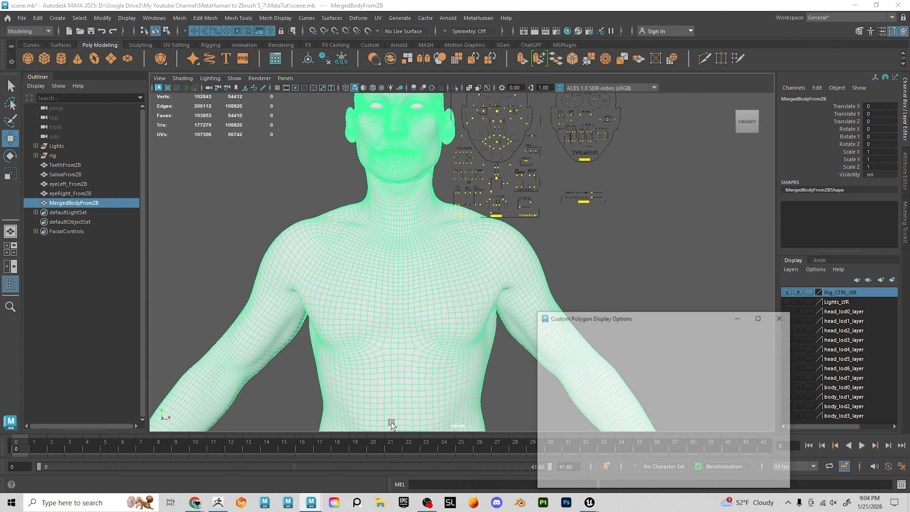
drag(656, 321, 622, 133)
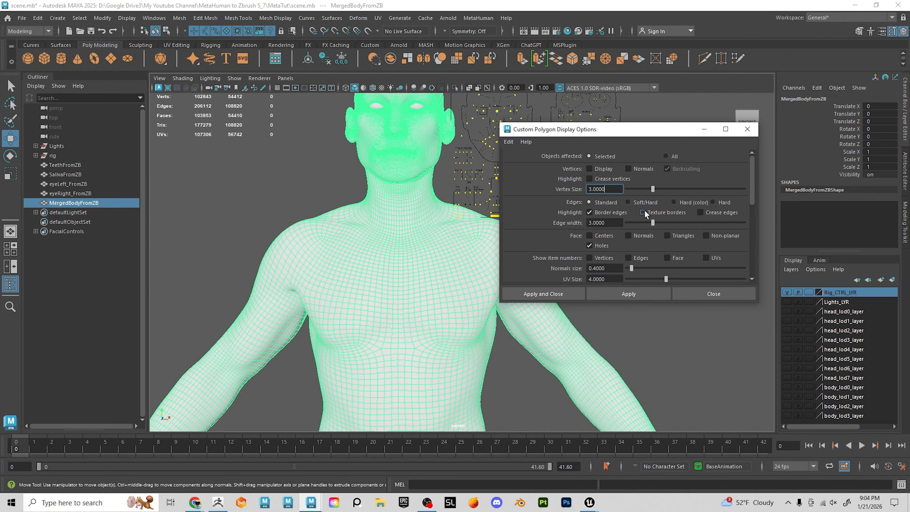
click(629, 294)
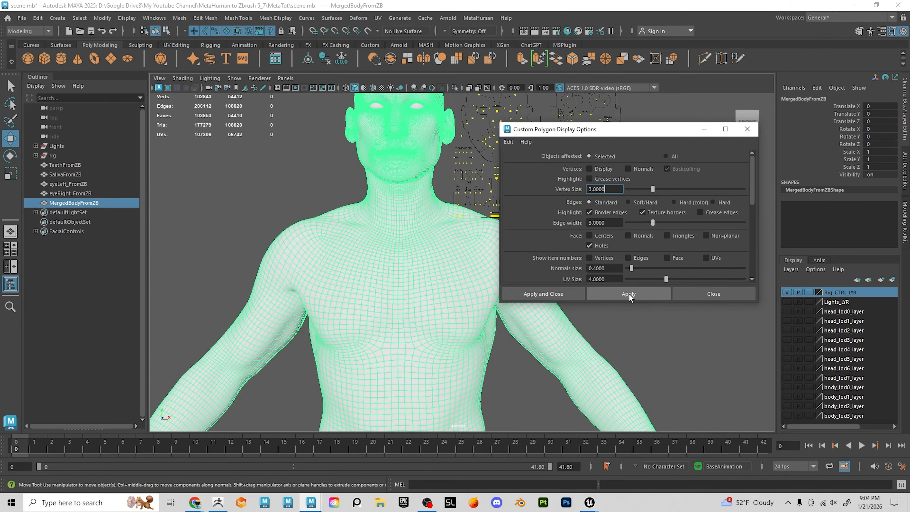
alt+middle_drag(447, 283, 429, 278)
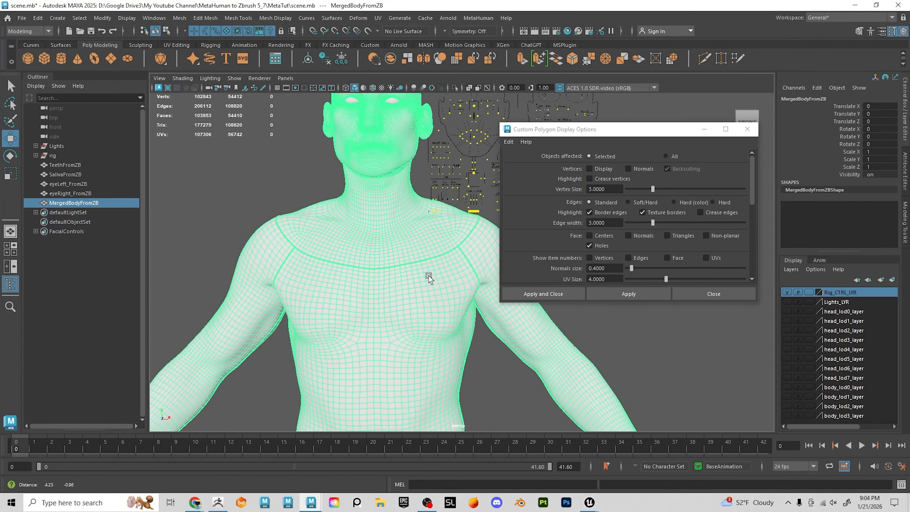
mouse_move(429, 277)
alt+mouse_down()
mouse_move(344, 278)
mouse_move(428, 273)
alt+mouse_up()
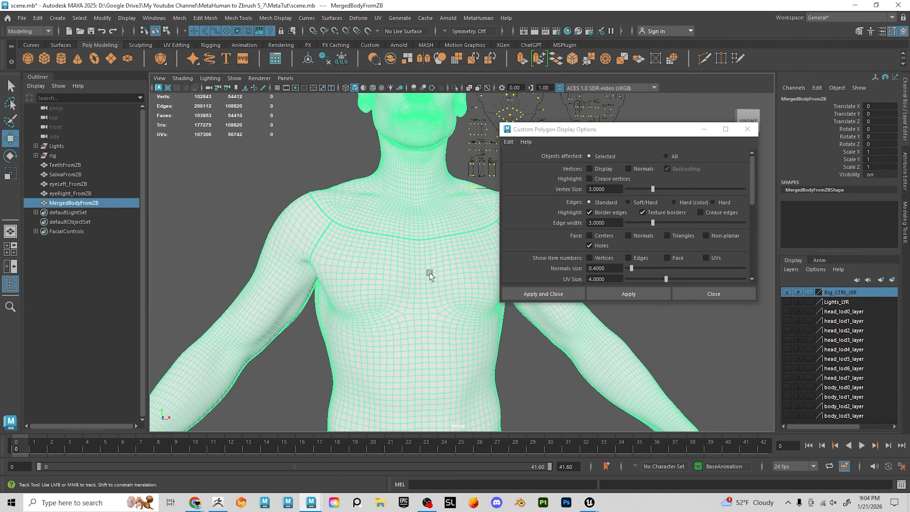
alt+middle_drag(428, 273, 397, 268)
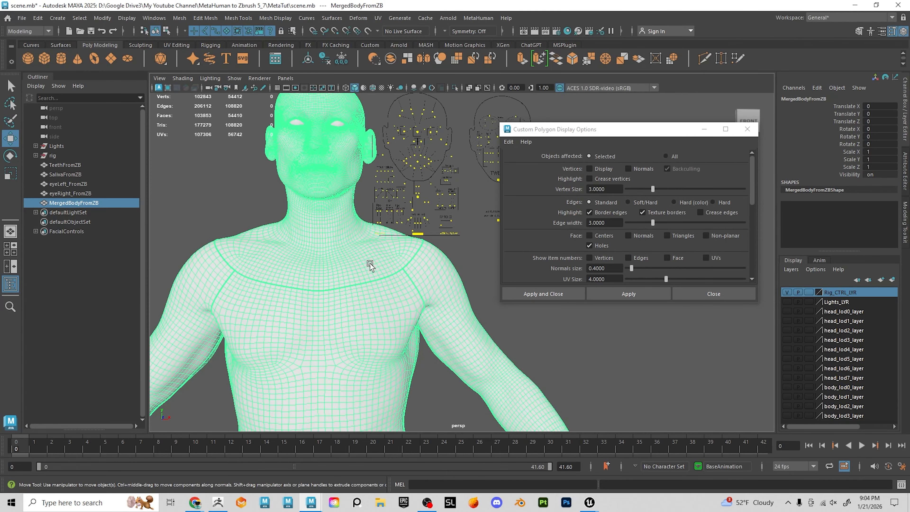
click(713, 295)
Open the UV Editor for the merged body mesh and place its window beside the character's head and torso
alt+middle_drag(484, 314, 598, 329)
alt+middle_drag(570, 248, 565, 287)
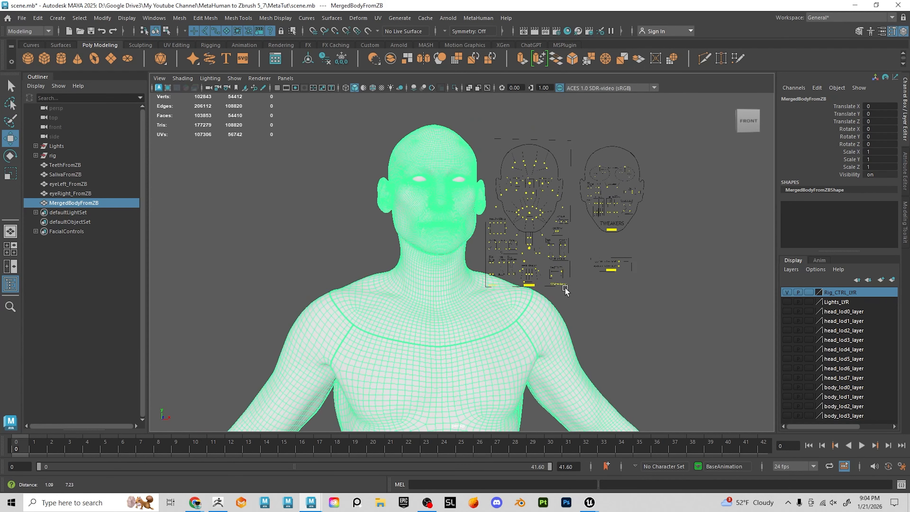
alt+middle_drag(432, 285, 450, 250)
scroll(481, 247, down, 1)
scroll(481, 247, down, 3)
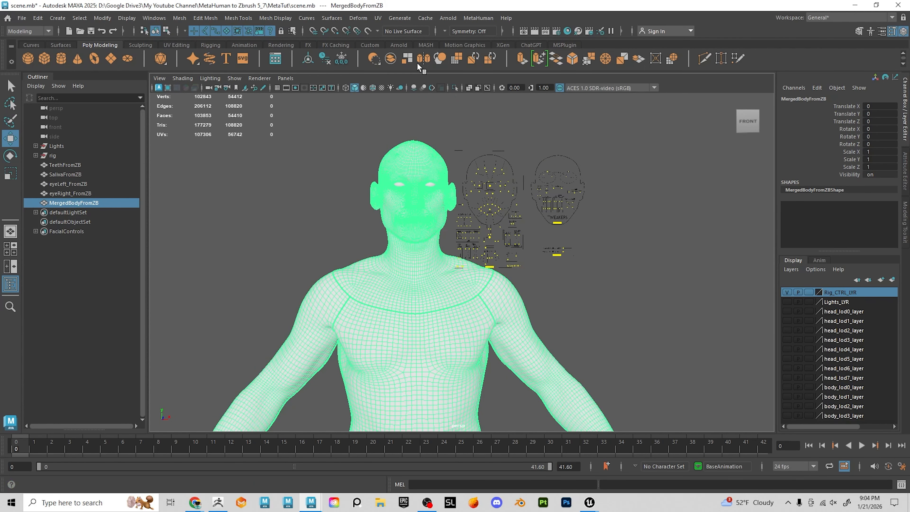
click(381, 20)
click(380, 19)
click(378, 18)
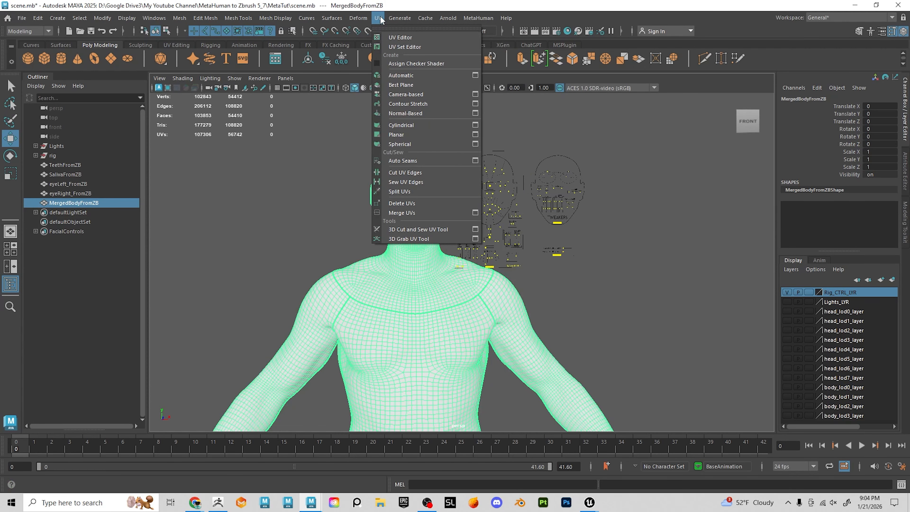
click(391, 37)
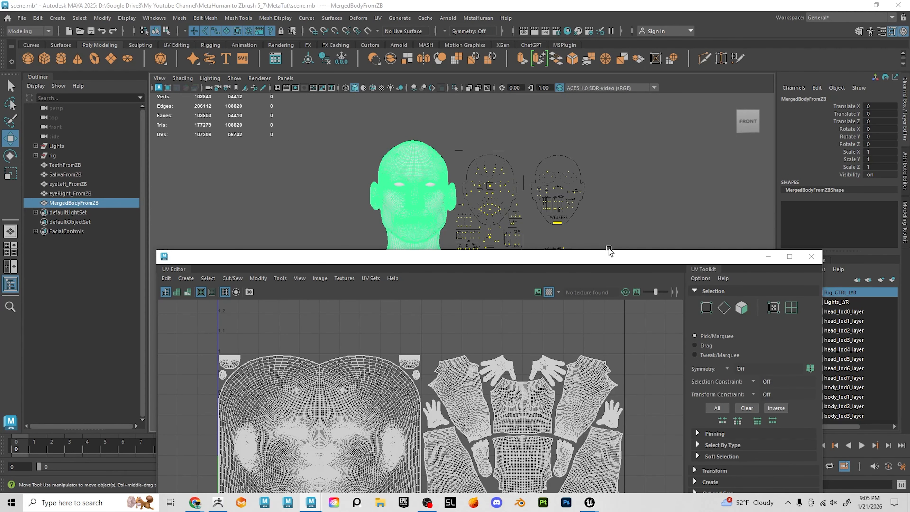
drag(605, 263, 733, 66)
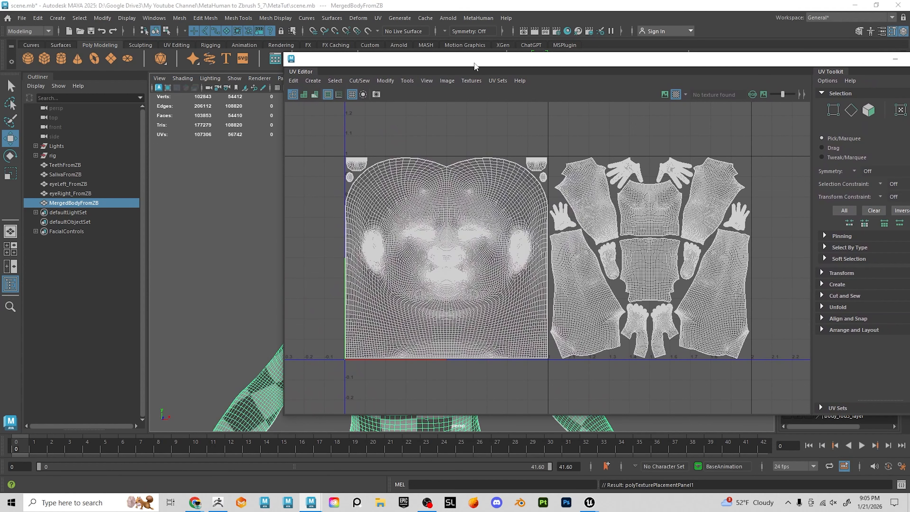
drag(474, 64, 679, 64)
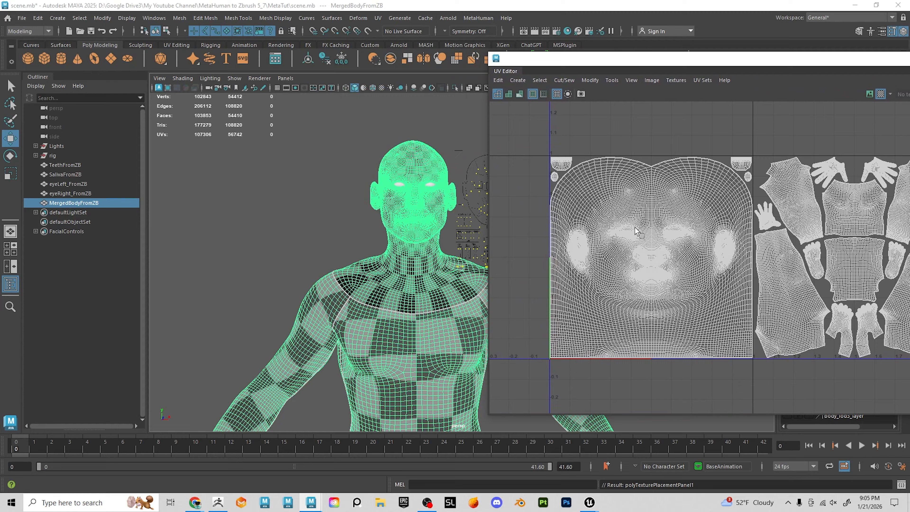
Switch the UV layout to face selection and select all faces in the head's UV tile
right_click(653, 219)
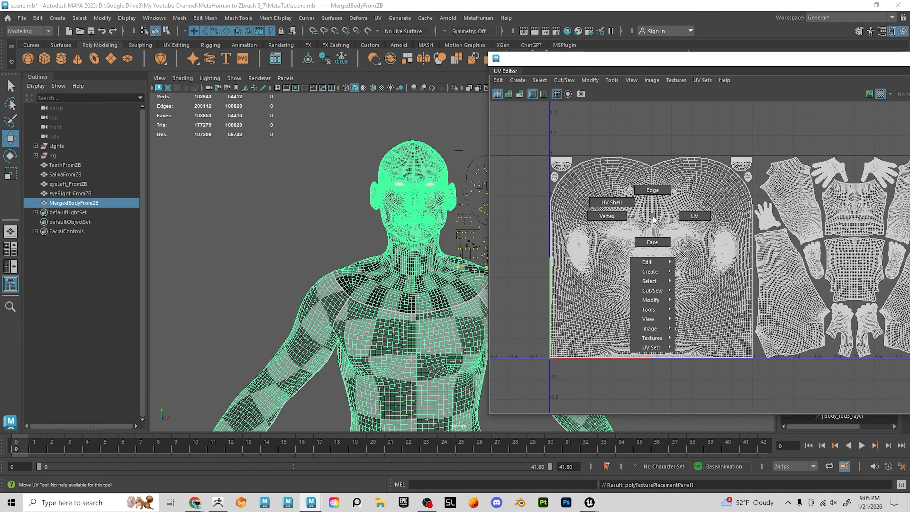
right_drag(653, 219, 654, 241)
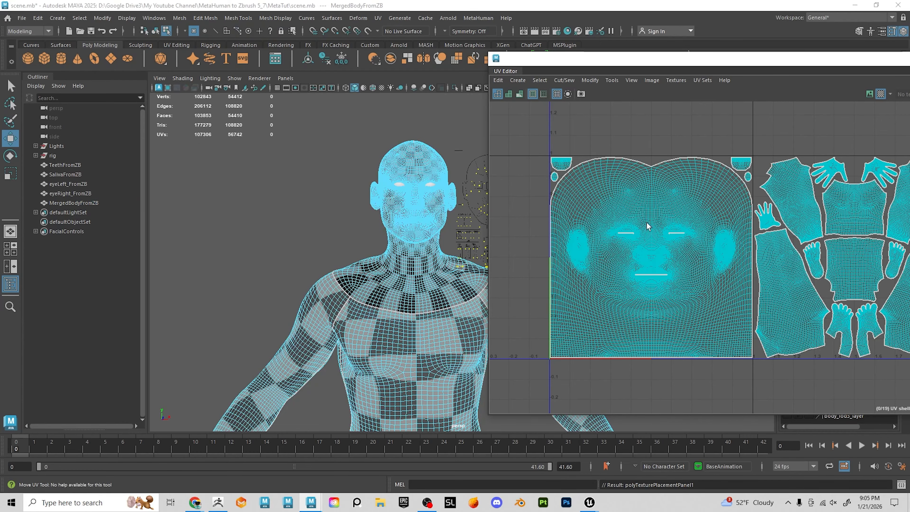
drag(529, 141, 753, 395)
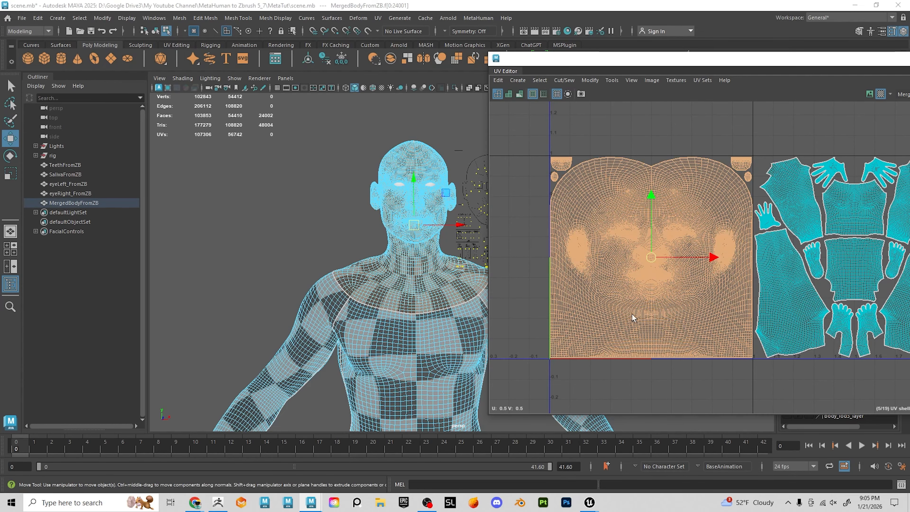
Turn off the checker map so the character shows in plain shading with the head faces still selected
mouse_move(450, 276)
alt+middle_down()
mouse_move(392, 250)
mouse_move(411, 292)
alt+middle_up()
scroll(390, 253, up, 3)
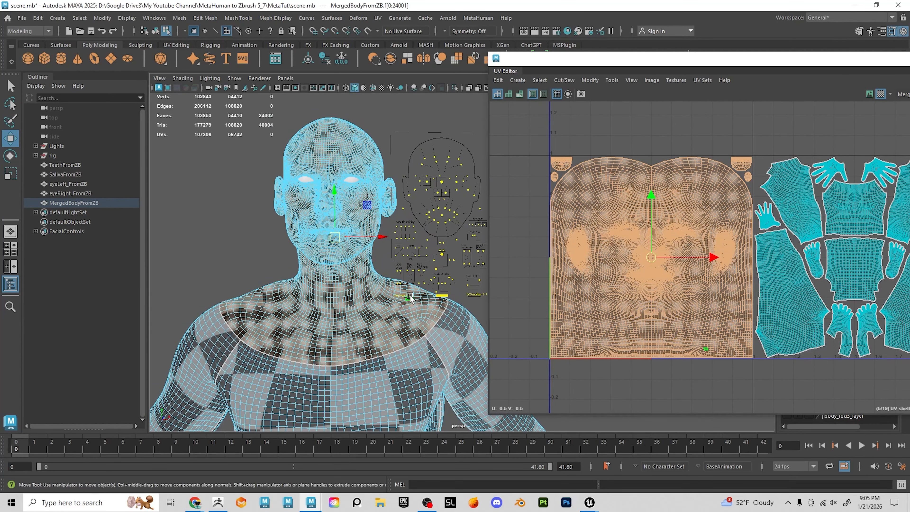
key(5)
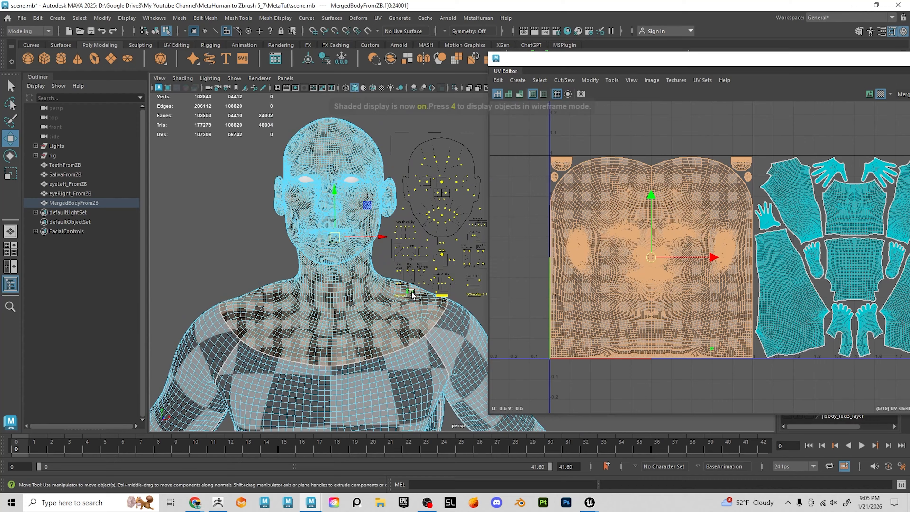
click(880, 92)
alt+drag(337, 282, 359, 289)
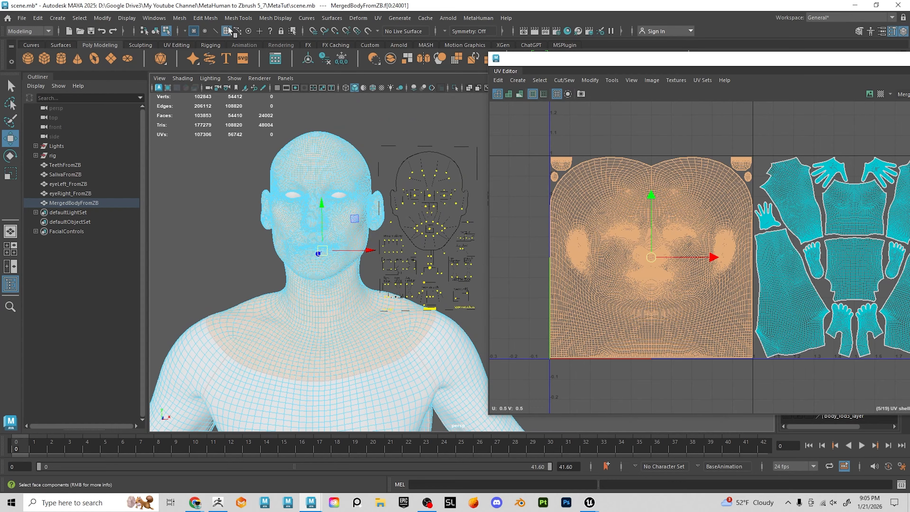
Extract the selected head and neck faces from the merged body as a separate mesh
click(237, 20)
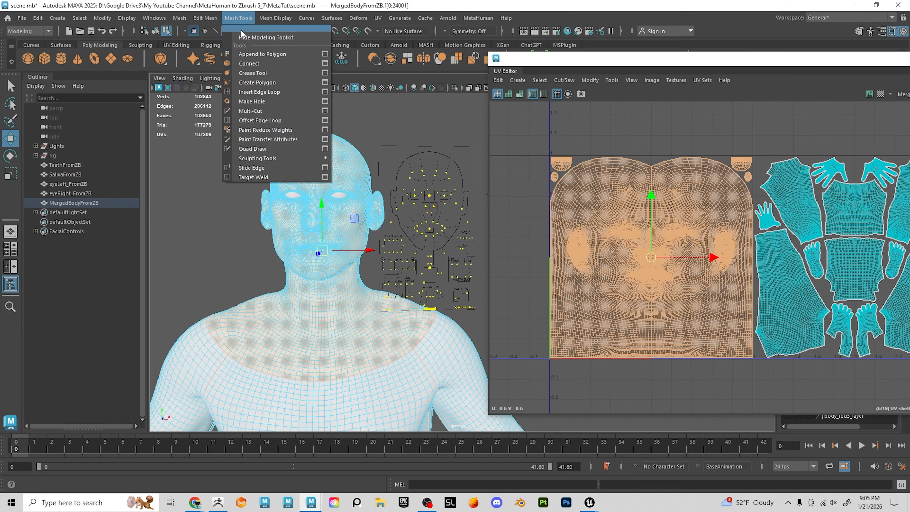
mouse_move(206, 20)
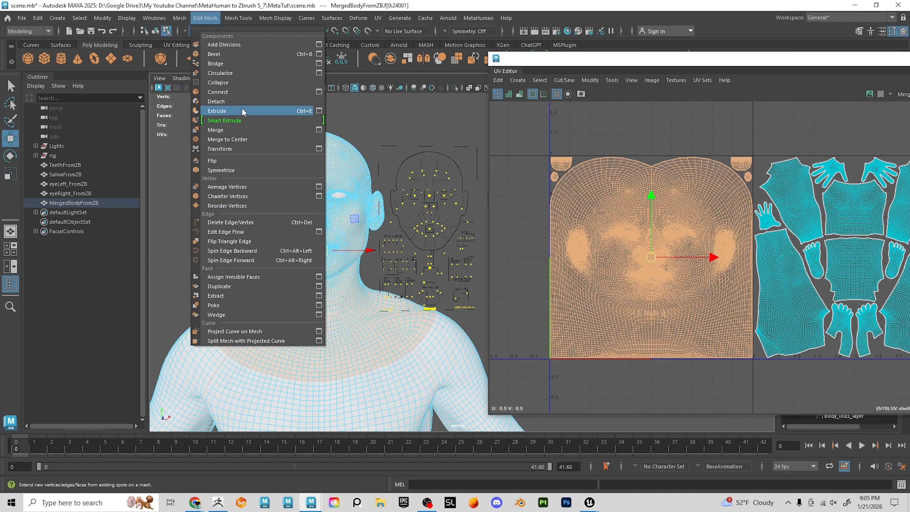
click(215, 295)
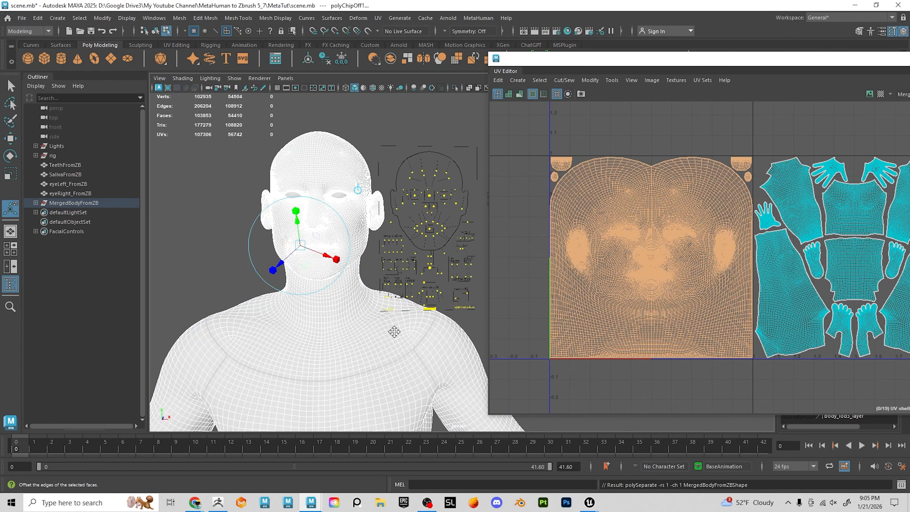
mouse_move(394, 331)
alt+middle_down()
mouse_move(406, 313)
mouse_move(396, 323)
alt+middle_up()
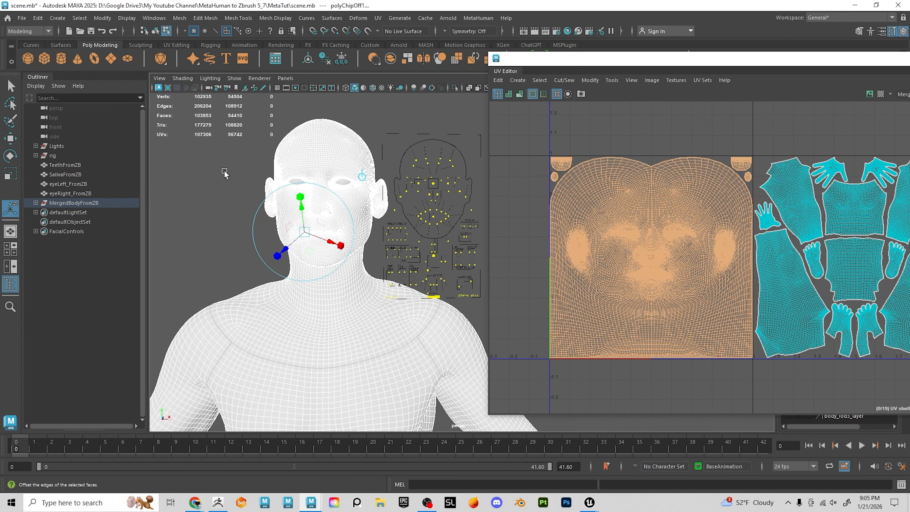
Expand the MergedBodyFromZB group and pick the head and body pieces in turn to check their separation and UVs
click(223, 176)
click(369, 336)
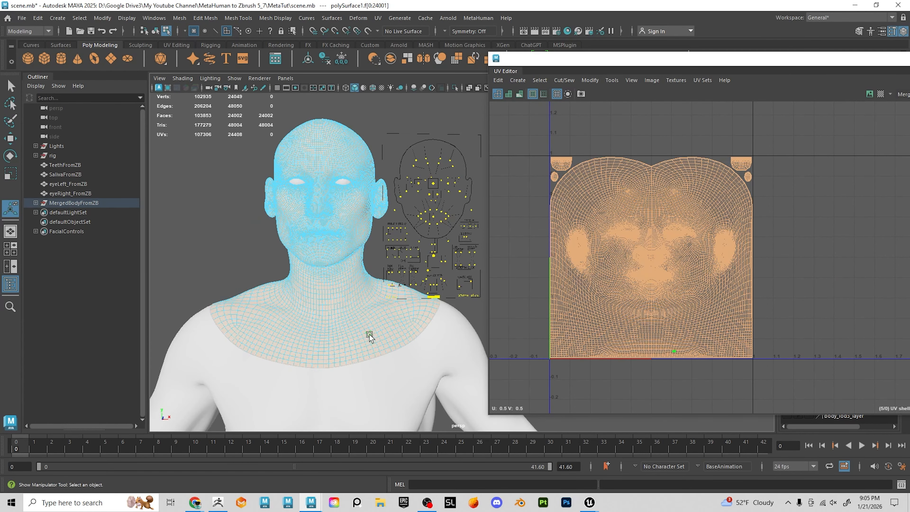
alt+middle_drag(369, 335, 339, 309)
mouse_move(338, 309)
alt+mouse_down()
mouse_move(369, 303)
mouse_move(347, 302)
alt+mouse_up()
scroll(335, 301, down, 5)
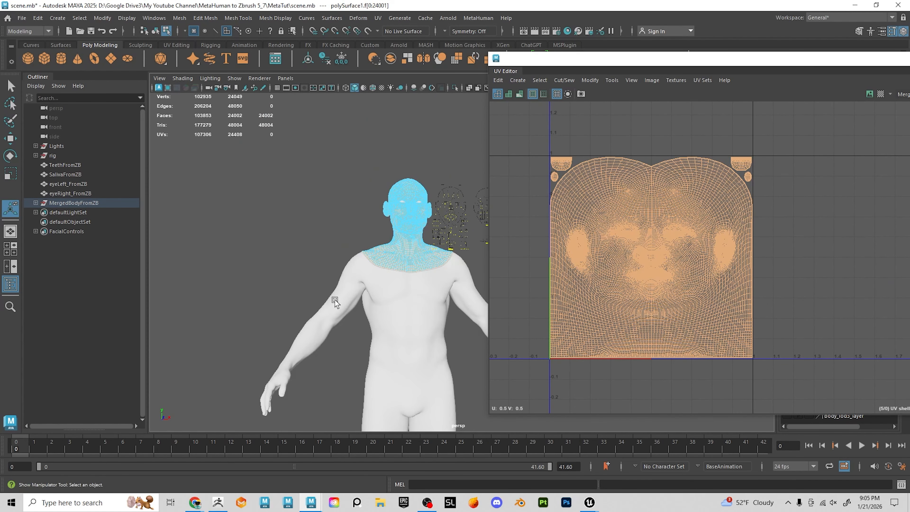
alt+middle_drag(335, 301, 307, 252)
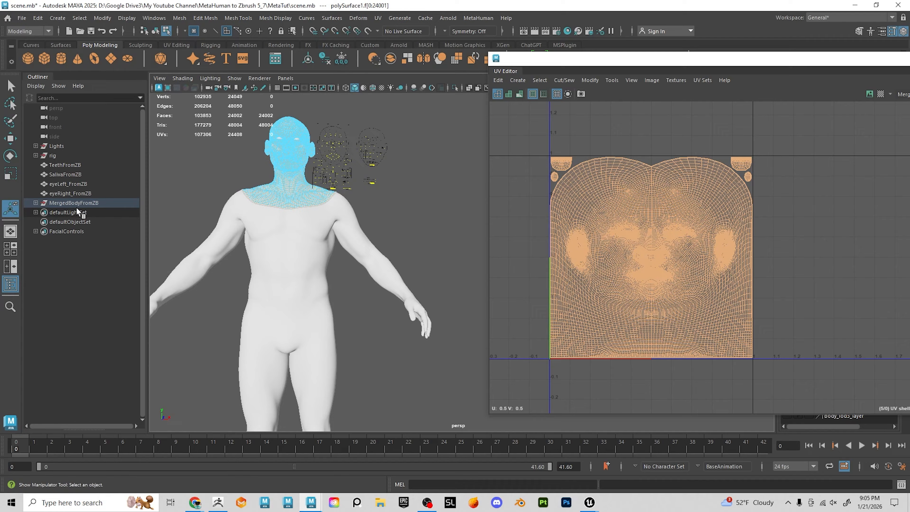
click(36, 203)
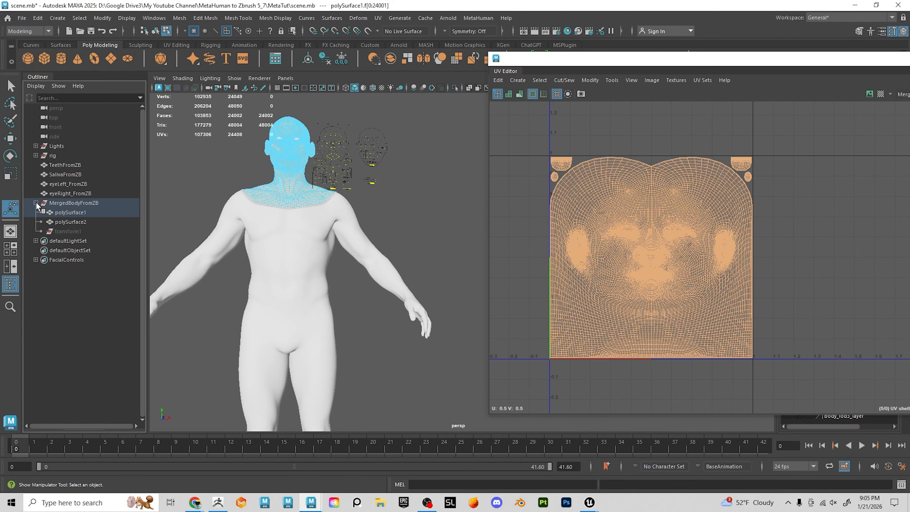
click(291, 236)
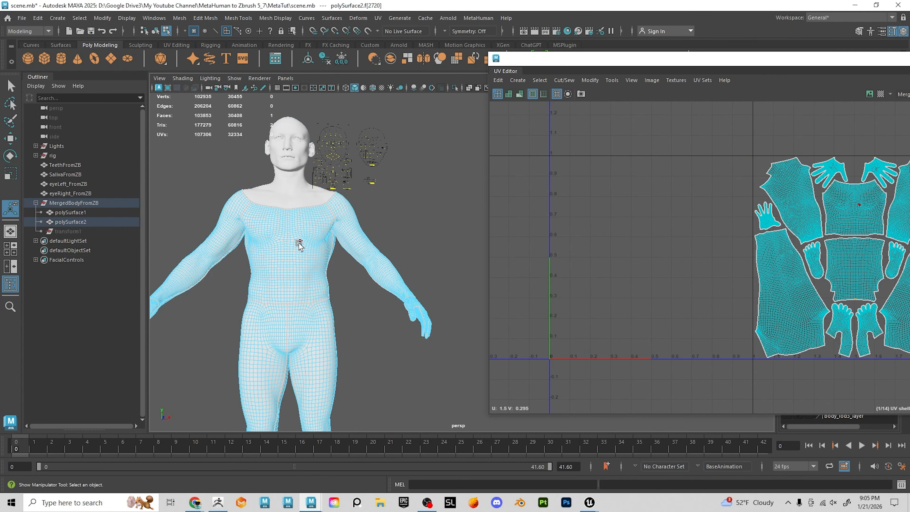
scroll(297, 220, up, 2)
click(301, 227)
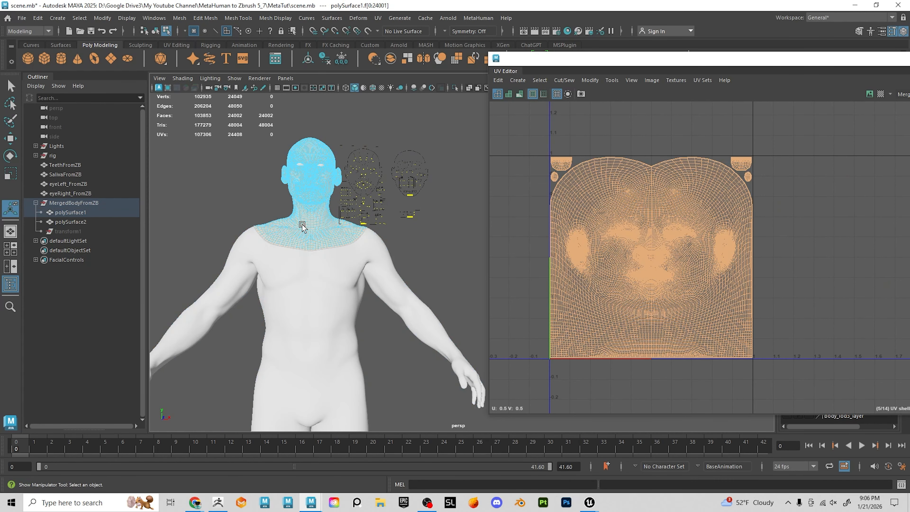
Return to object selection and select the head mesh, then the body mesh, as whole objects
right_drag(302, 227, 335, 207)
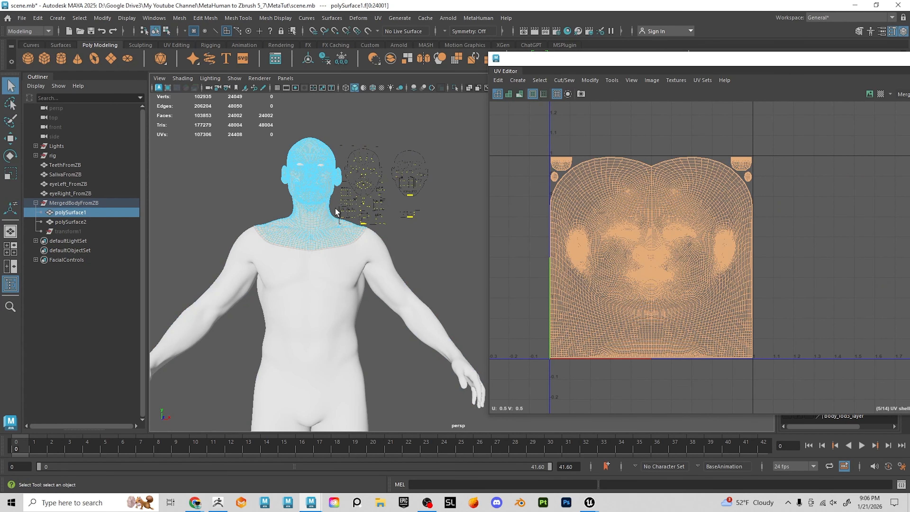
click(256, 201)
click(315, 233)
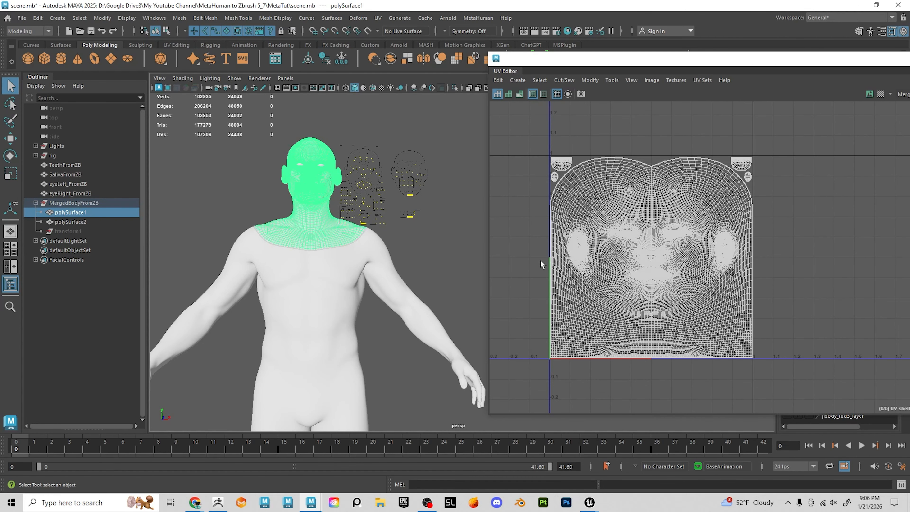
click(311, 297)
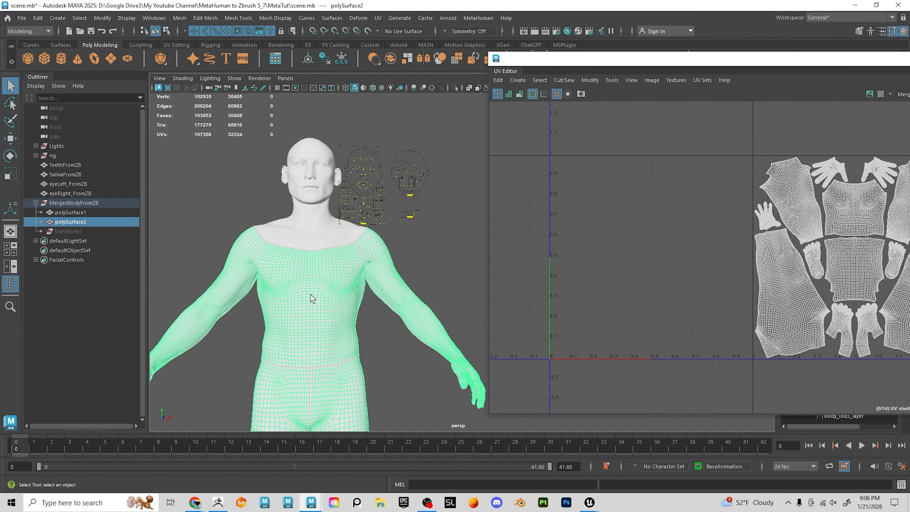
Delete the construction history of the separated body mesh
click(315, 238)
click(319, 306)
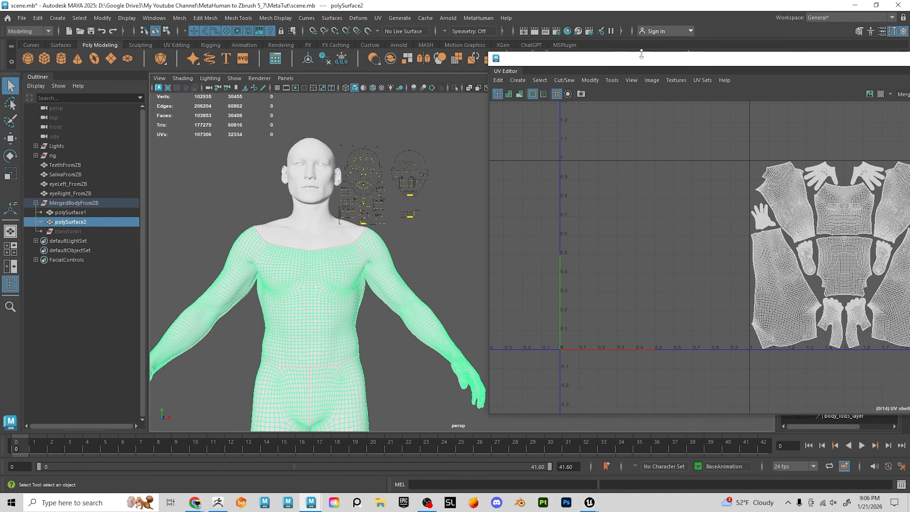
drag(640, 65, 674, 65)
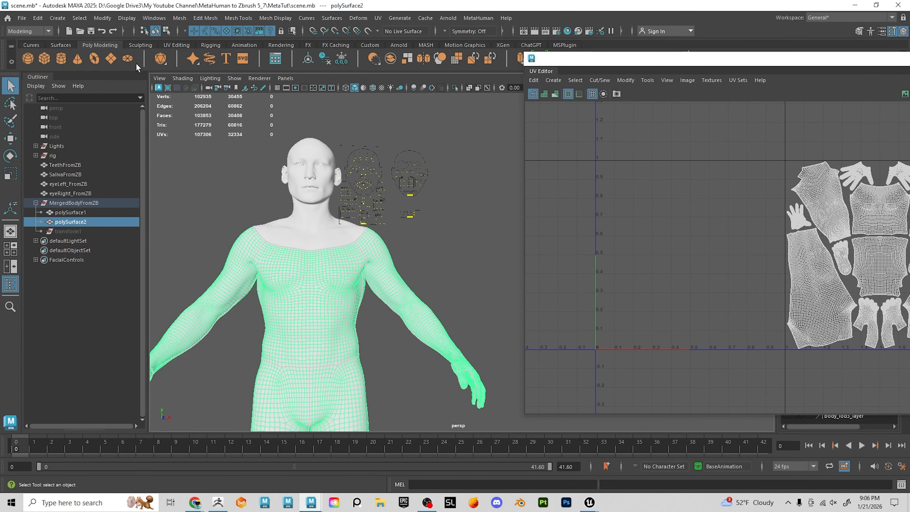
click(38, 18)
mouse_move(83, 133)
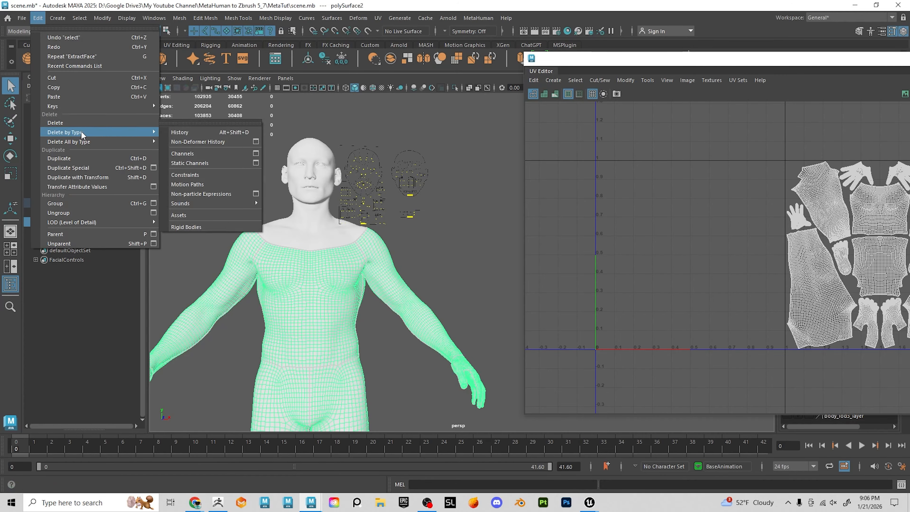
click(172, 134)
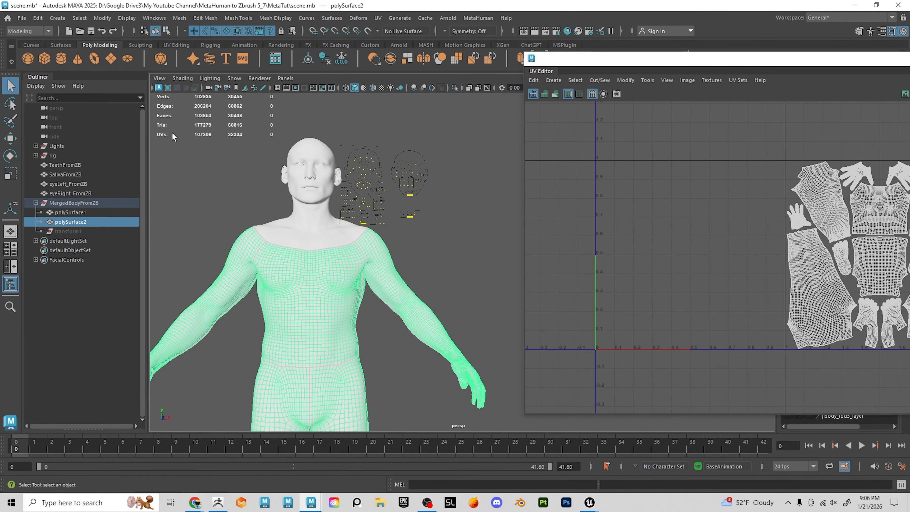
Unparent the head and body meshes from the MergedBodyFromZB group and delete the emptied group
click(78, 212)
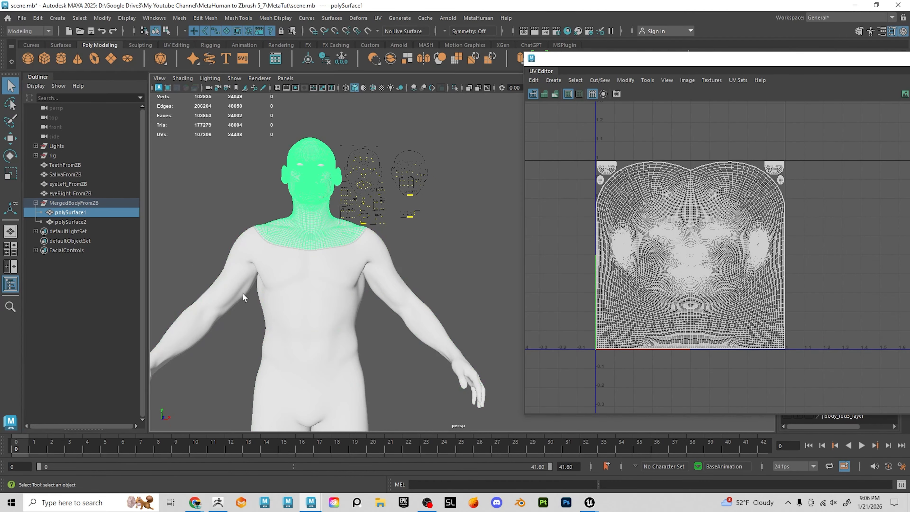
click(83, 203)
click(74, 214)
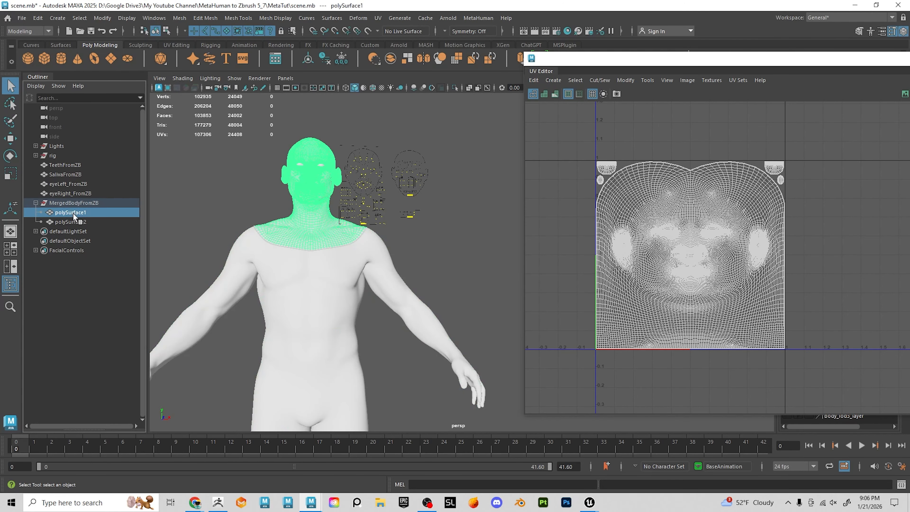
shift+click(73, 222)
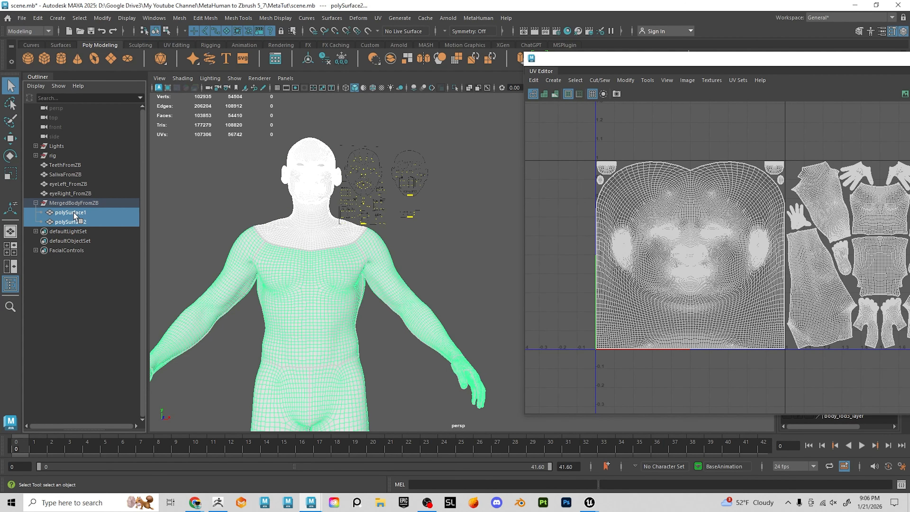
drag(74, 213, 70, 283)
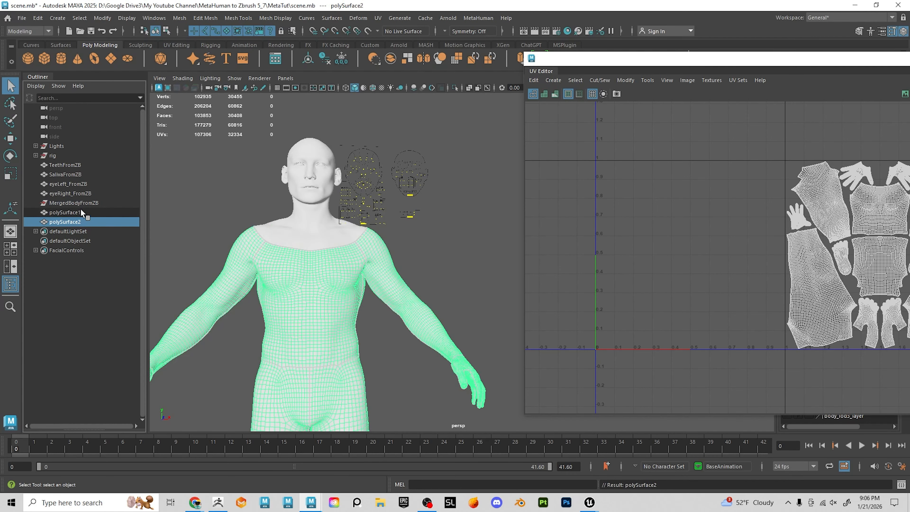
click(67, 203)
key(Delete)
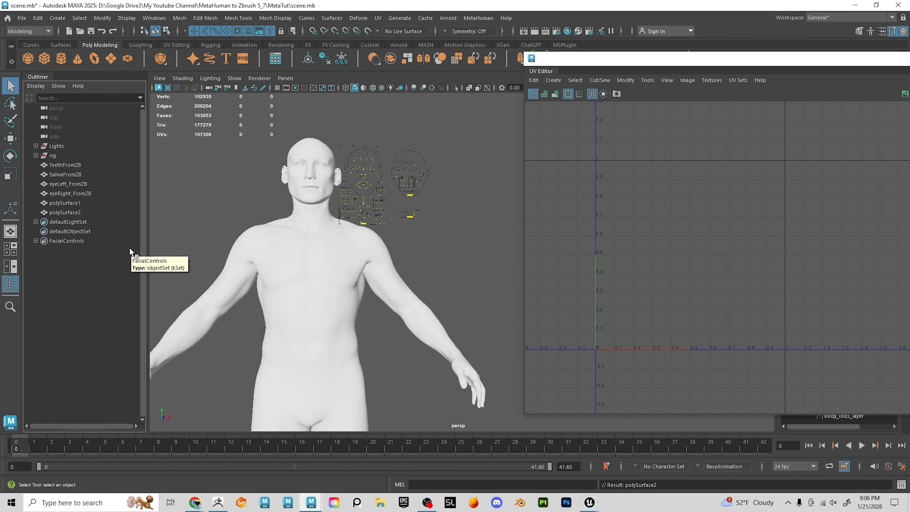
Inspect the head mesh's neckline and UV layout, and close the UV Editor
click(76, 202)
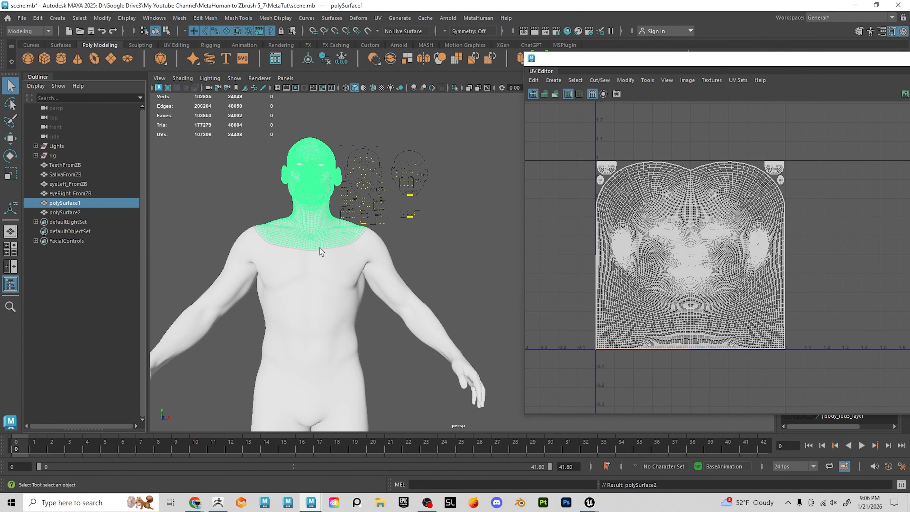
alt+right_drag(320, 247, 330, 276)
alt+drag(330, 276, 351, 283)
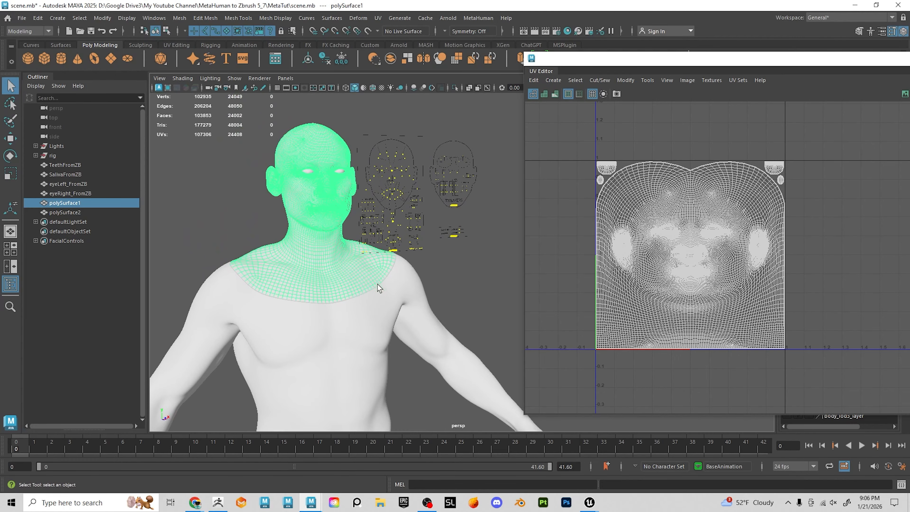
drag(755, 65, 705, 60)
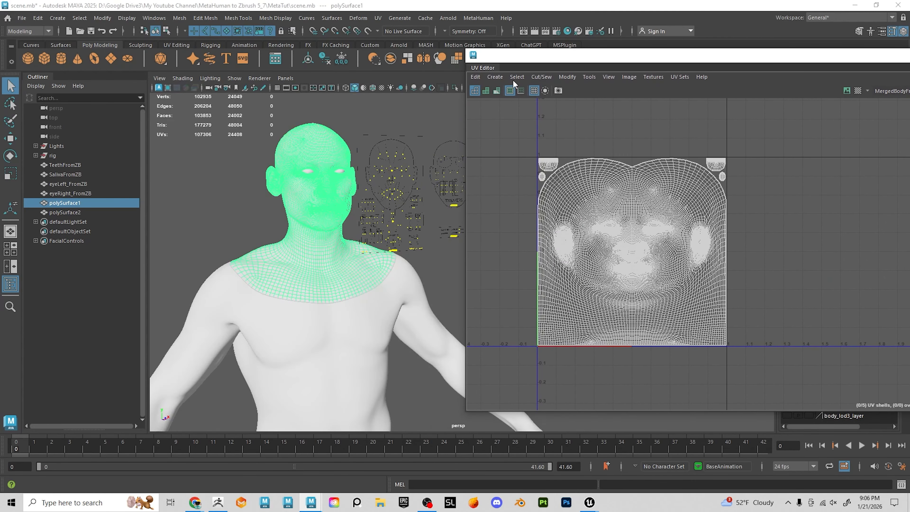
scroll(653, 228, up, 3)
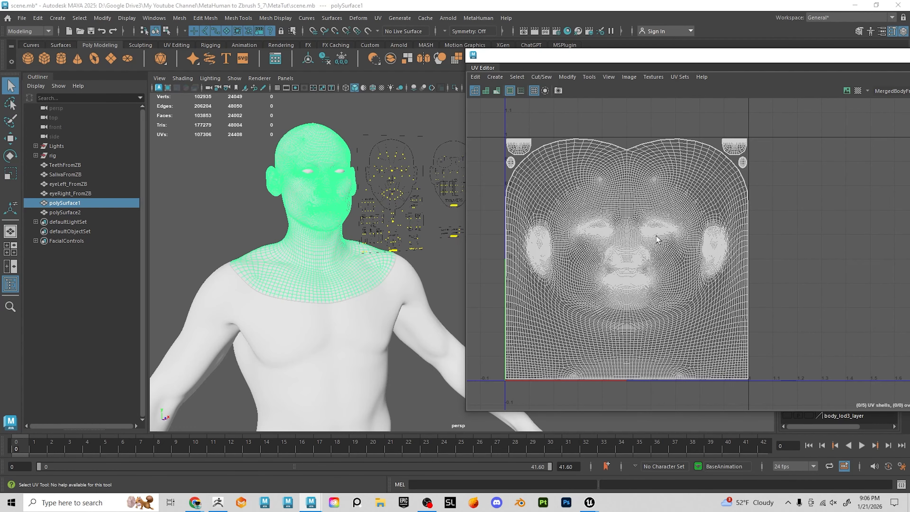
drag(772, 57, 514, 56)
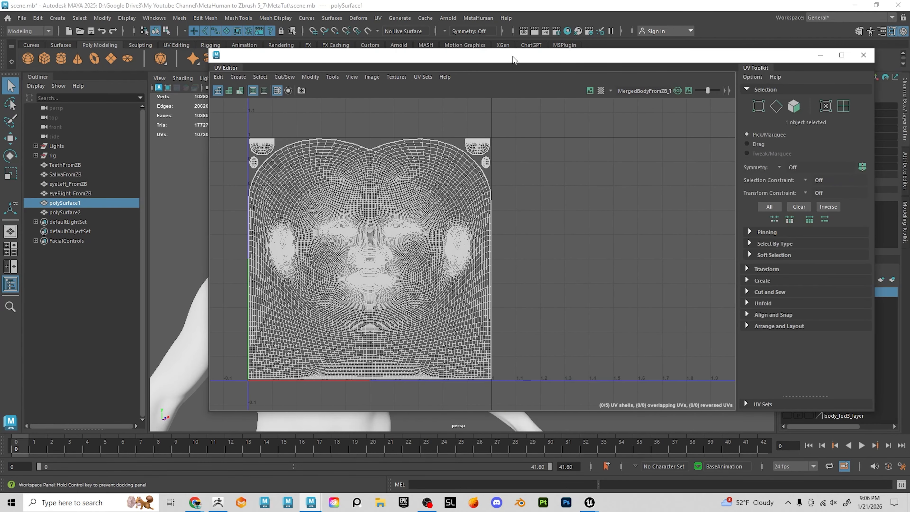
click(862, 55)
alt+drag(485, 256, 208, 208)
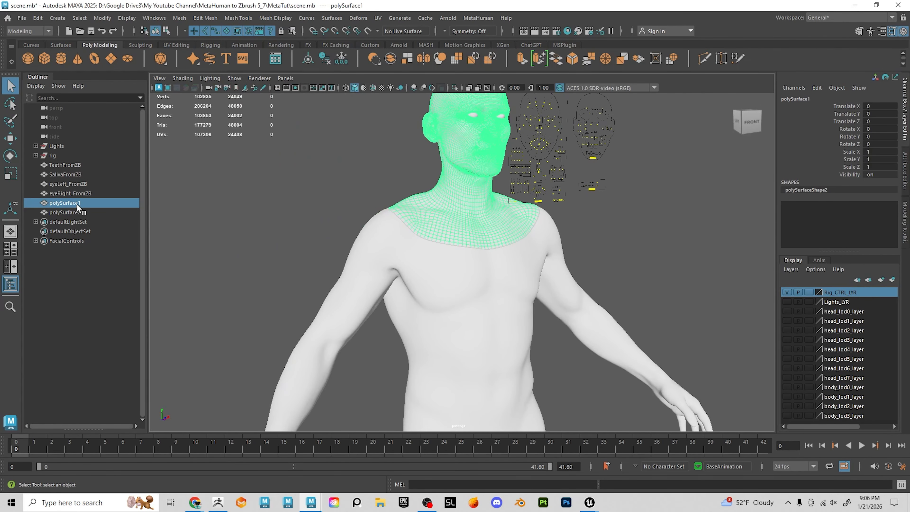
Rename the separated head mesh as MetaTUTHead
click(70, 212)
click(68, 204)
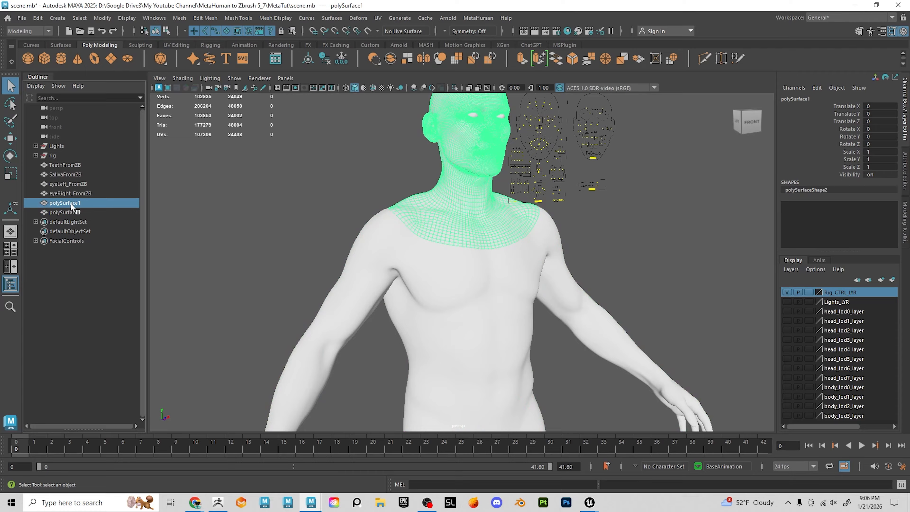
double_click(70, 203)
text(HeadFro)
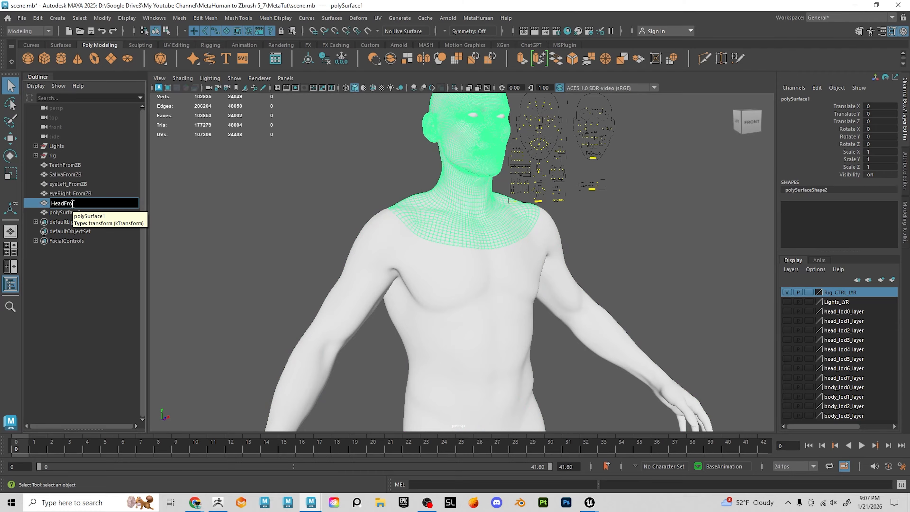
key(BackSpace)
key(BackSpace)
key(BackSpace)
key(BackSpace)
key(BackSpace)
key(BackSpace)
text(MetaTUTHead)
key(Return)
Rename the separated body mesh as MetaTUTBobyd
double_click(75, 211)
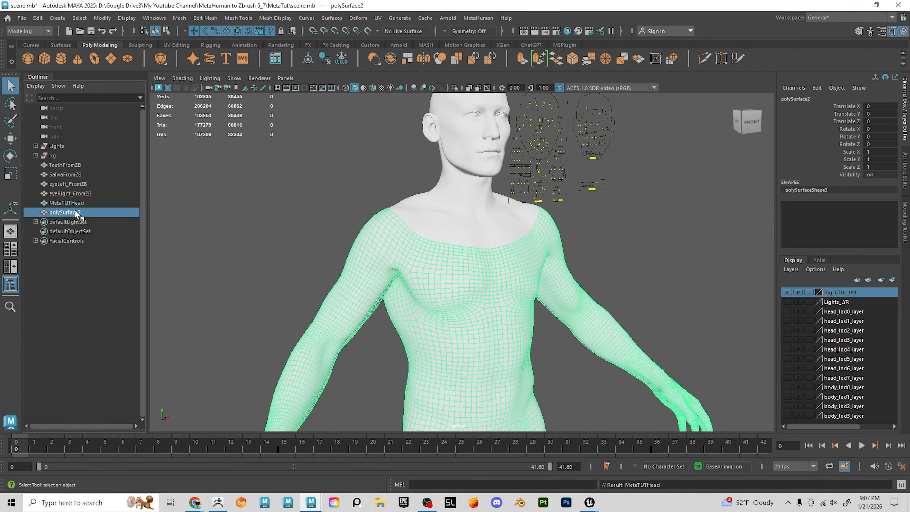
text(MetaTUTBo)
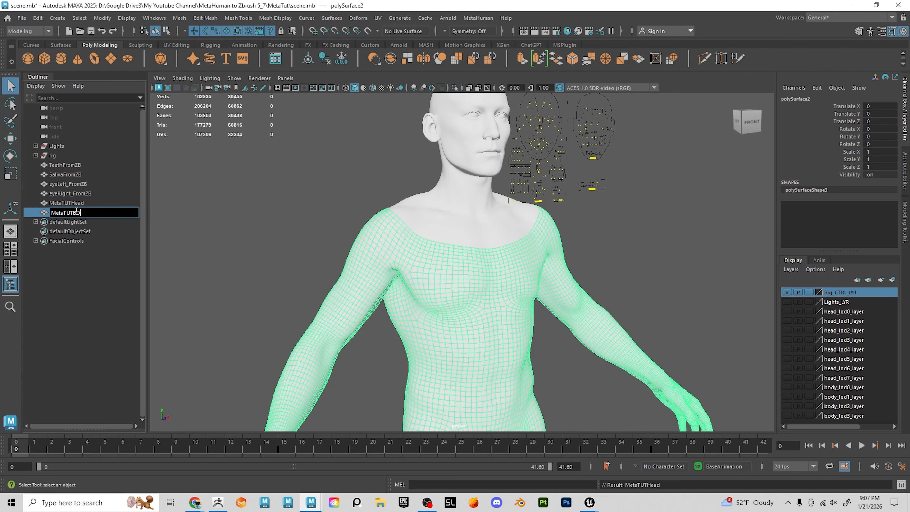
text(byd)
key(Return)
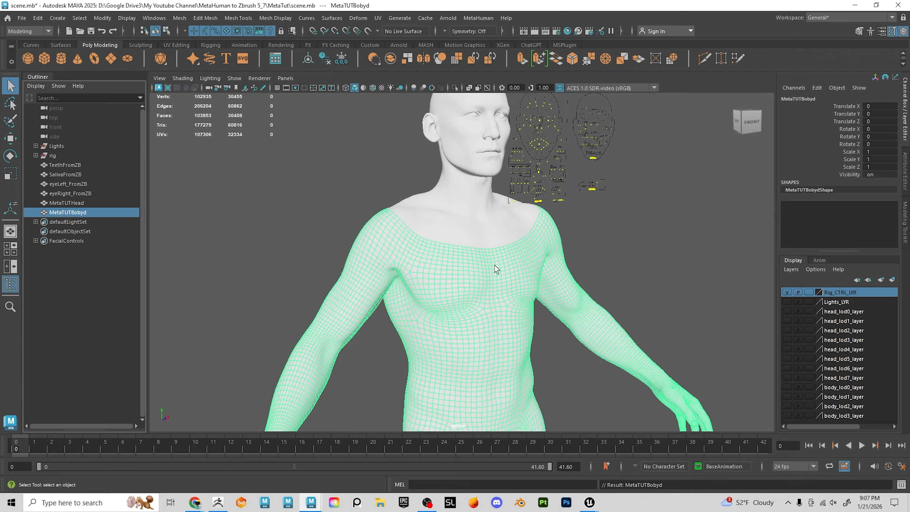
Select the renamed head and body meshes alternately to check where they split at the neckline
alt+drag(498, 275, 471, 280)
alt+middle_drag(370, 273, 414, 262)
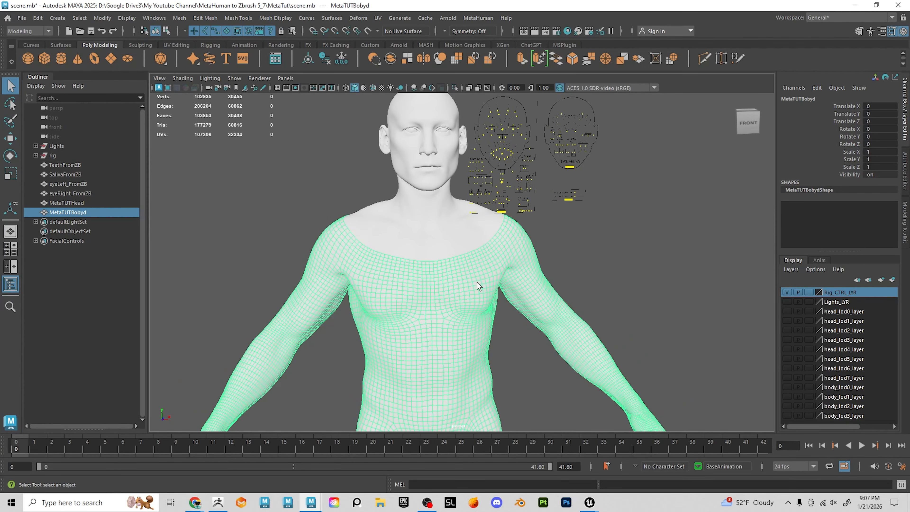
click(456, 242)
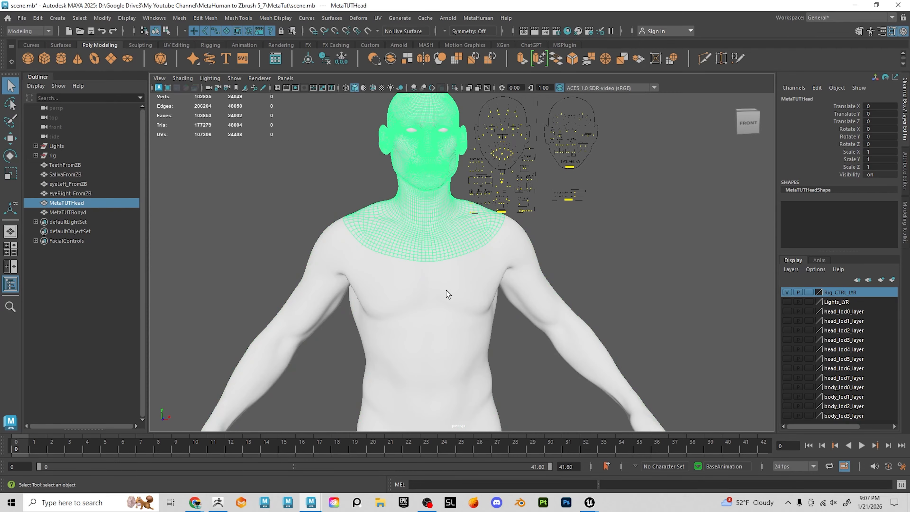
click(479, 293)
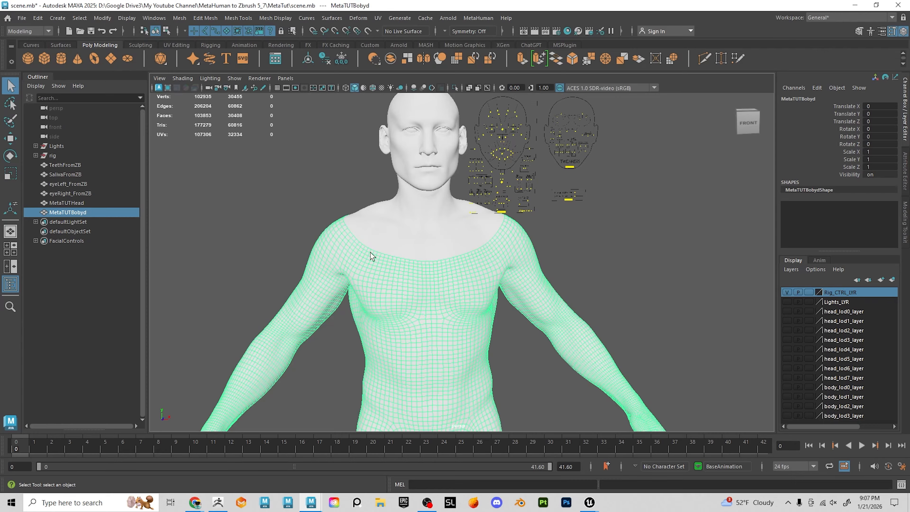
click(429, 221)
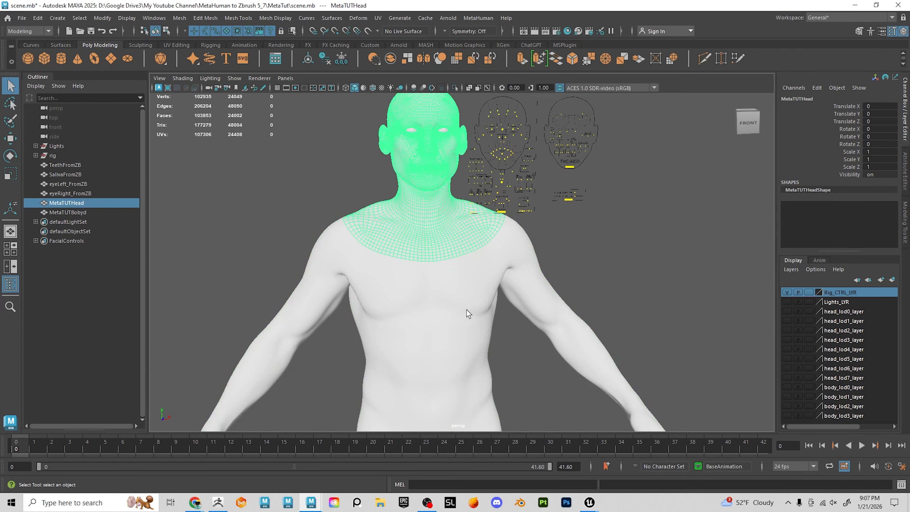
click(447, 314)
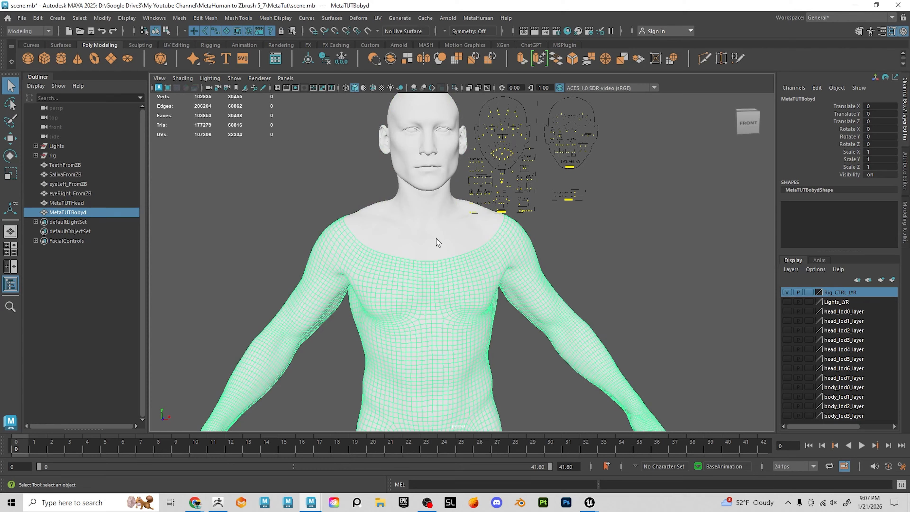
Hide the Rig_CTRL_LYR display layer to clear the facial controls from the scene
scroll(448, 258, down, 3)
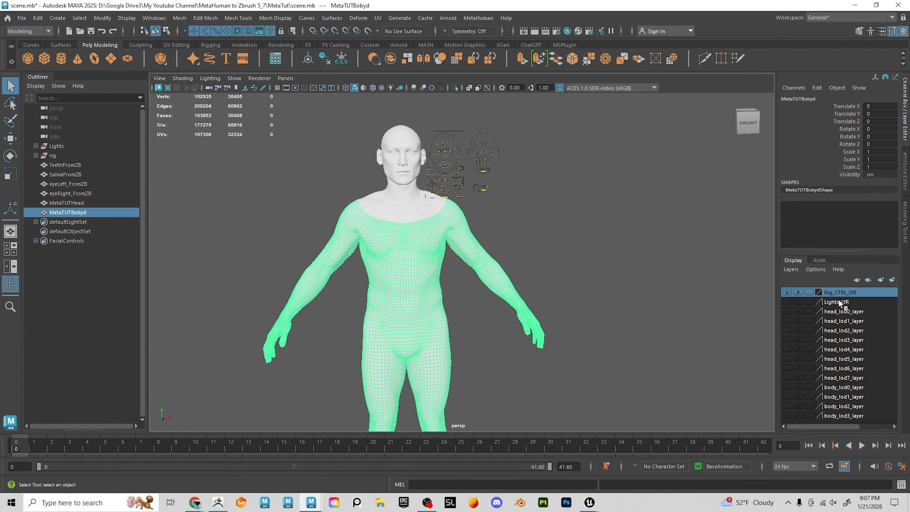
click(786, 292)
scroll(527, 215, up, 3)
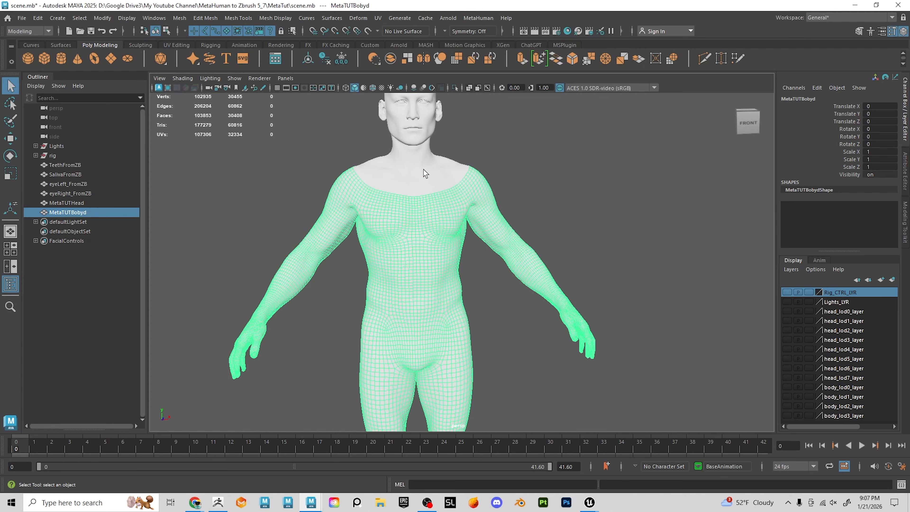
scroll(429, 201, down, 5)
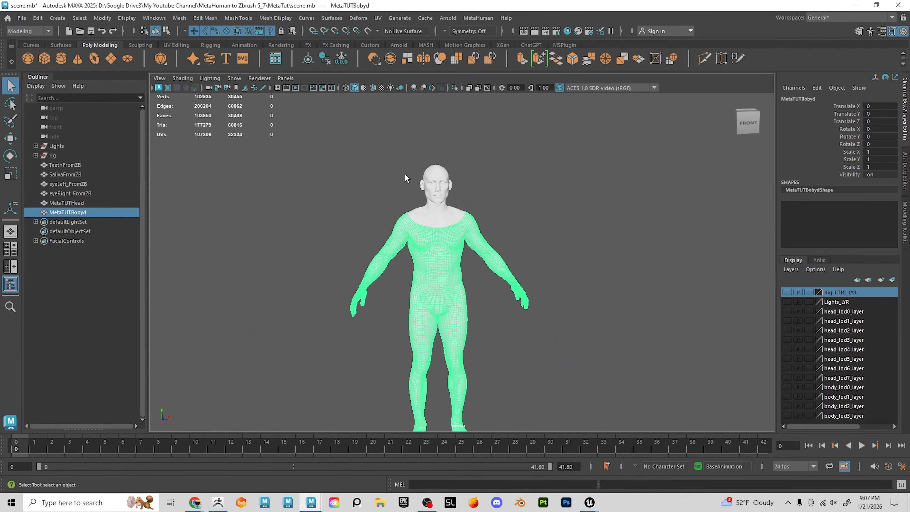
Select the head, body, eye, teeth and saliva meshes together and move them sideways to about -74.6 on X
drag(373, 143, 575, 365)
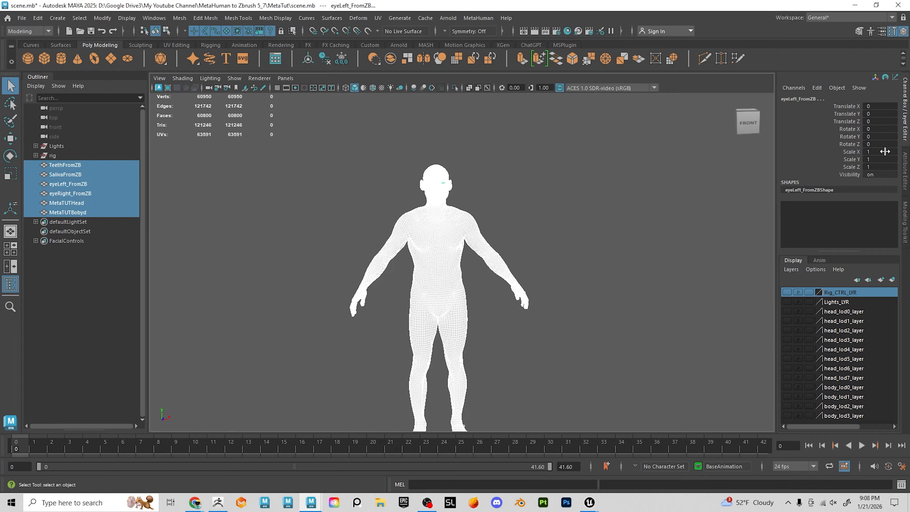
alt+middle_drag(536, 239, 531, 200)
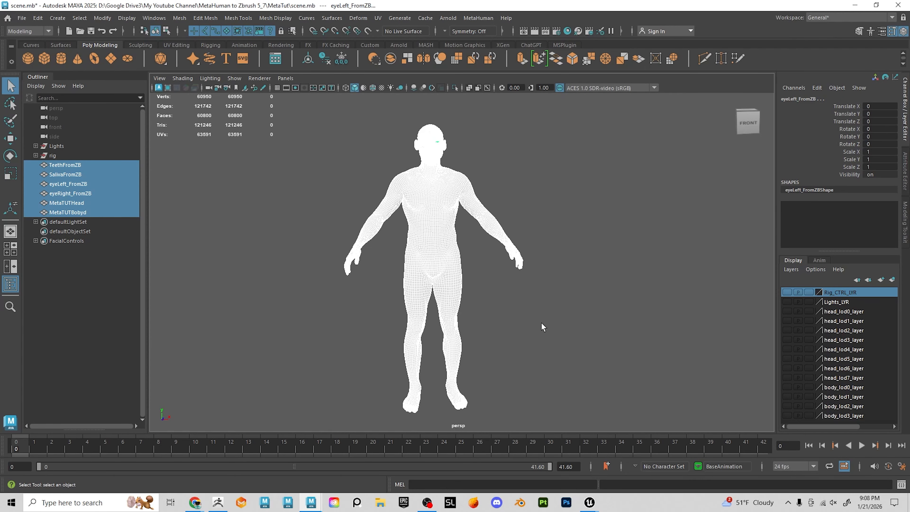
key(w)
alt+middle_drag(518, 358, 517, 318)
drag(483, 351, 376, 358)
alt+middle_drag(434, 230, 468, 272)
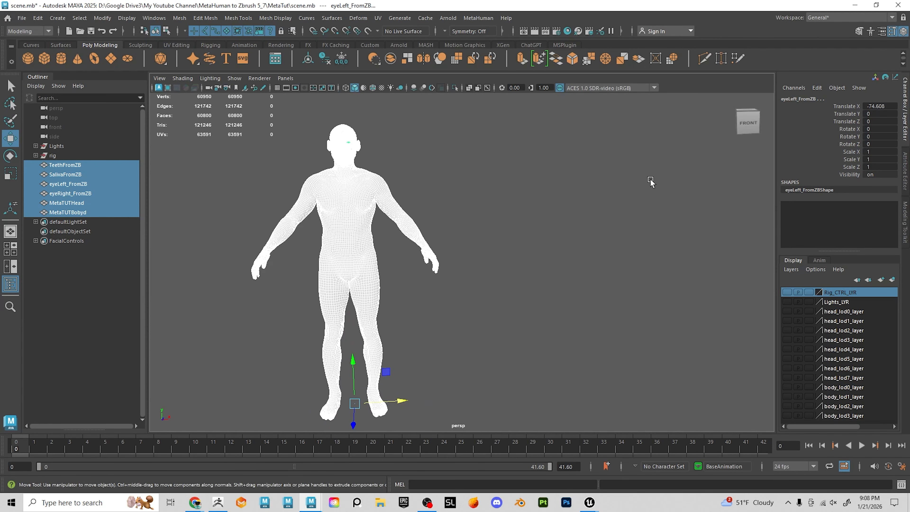
alt+middle_drag(534, 264, 527, 240)
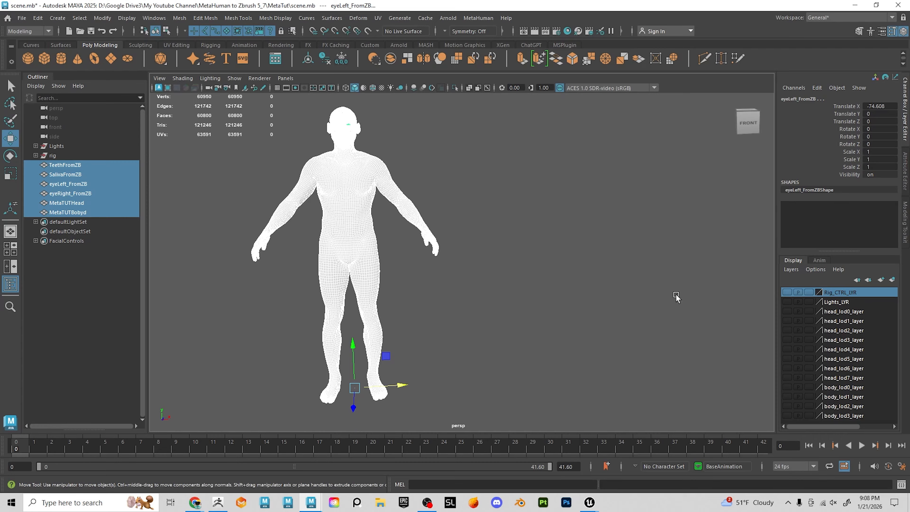
Show head_lod0_layer and body_lod0_layer for comparison with the ZBrush meshes, and clear the selection
click(787, 311)
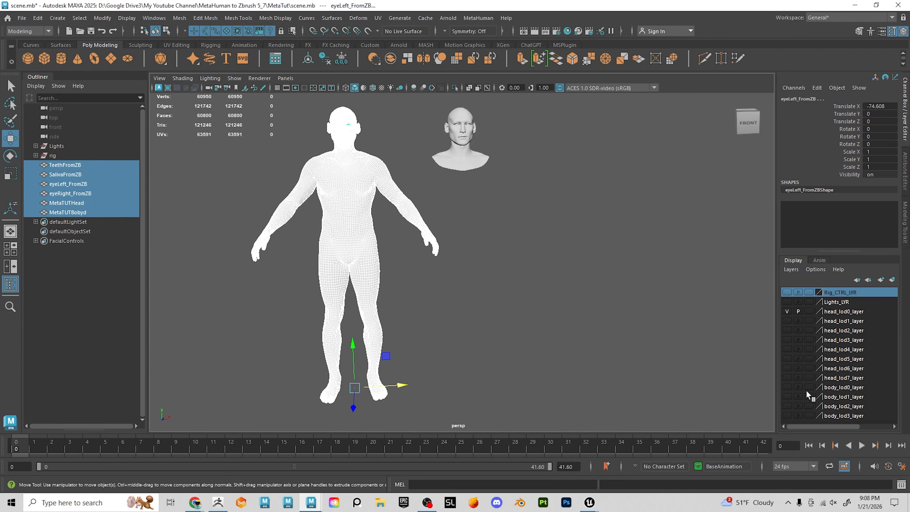
click(787, 388)
alt+right_drag(566, 191, 588, 217)
alt+middle_drag(591, 145, 615, 211)
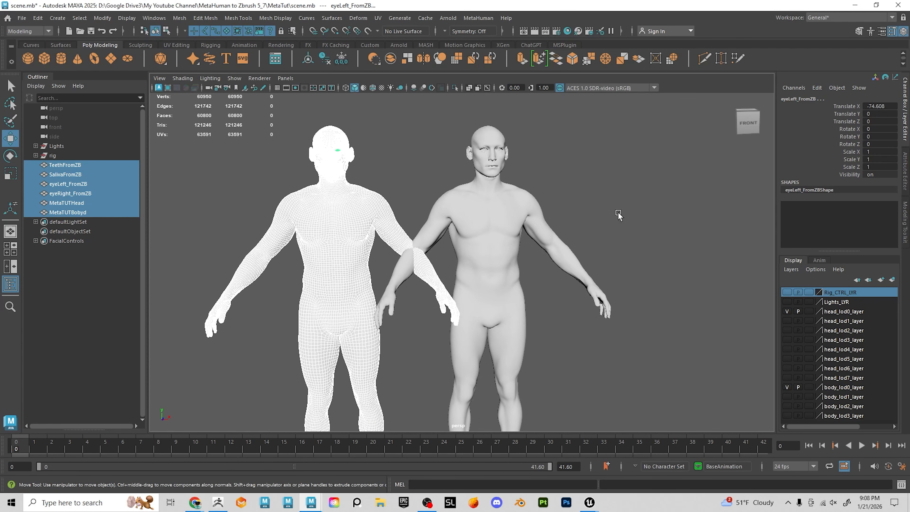
click(614, 204)
alt+middle_drag(552, 229, 568, 207)
alt+right_drag(567, 207, 506, 226)
alt+middle_drag(507, 225, 511, 269)
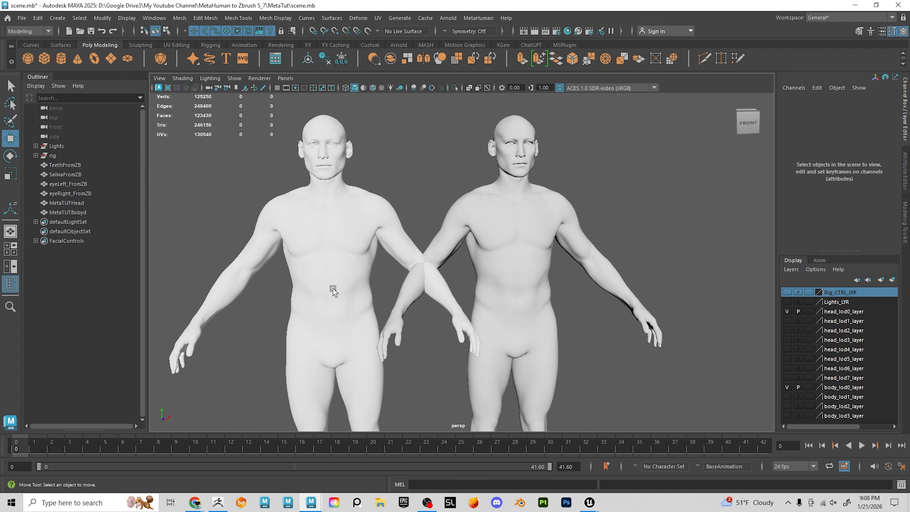
Create a blend shape on body_lod0_mesh using the MetaTUTBobyd mesh as its target
click(334, 289)
click(508, 273)
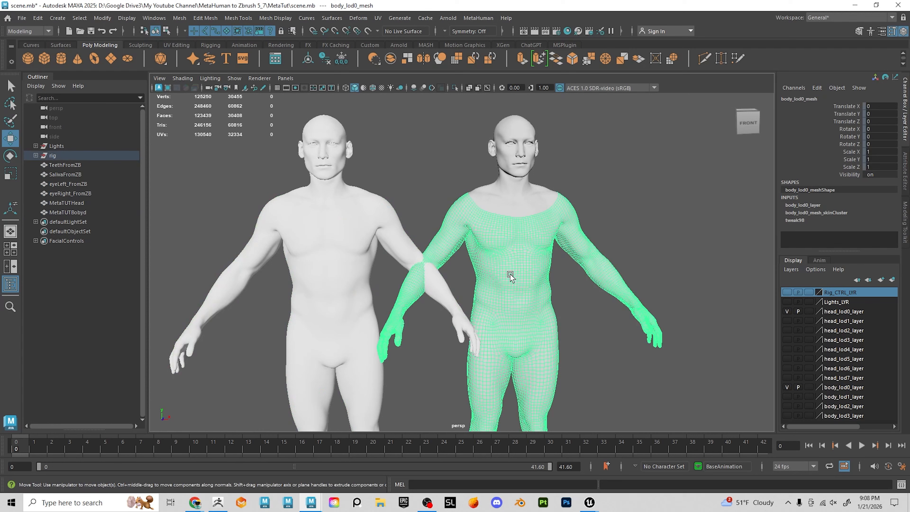
click(358, 295)
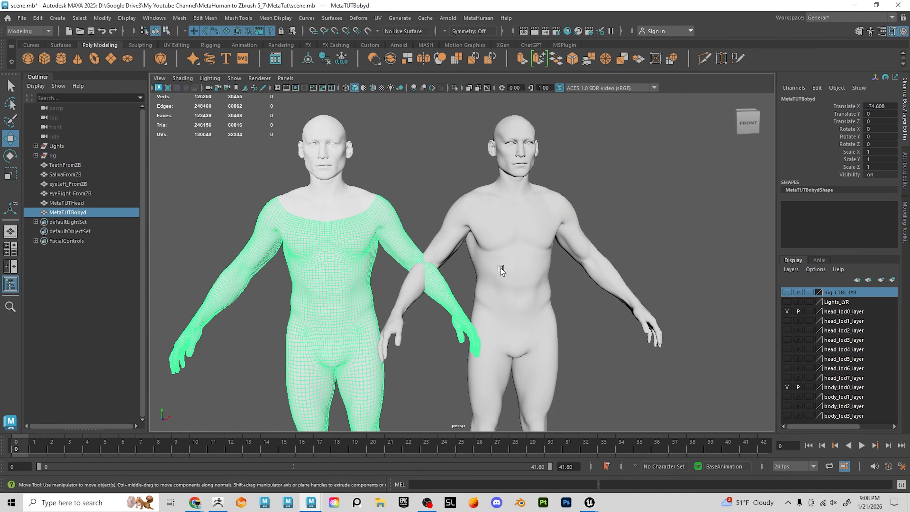
alt+drag(515, 292, 505, 292)
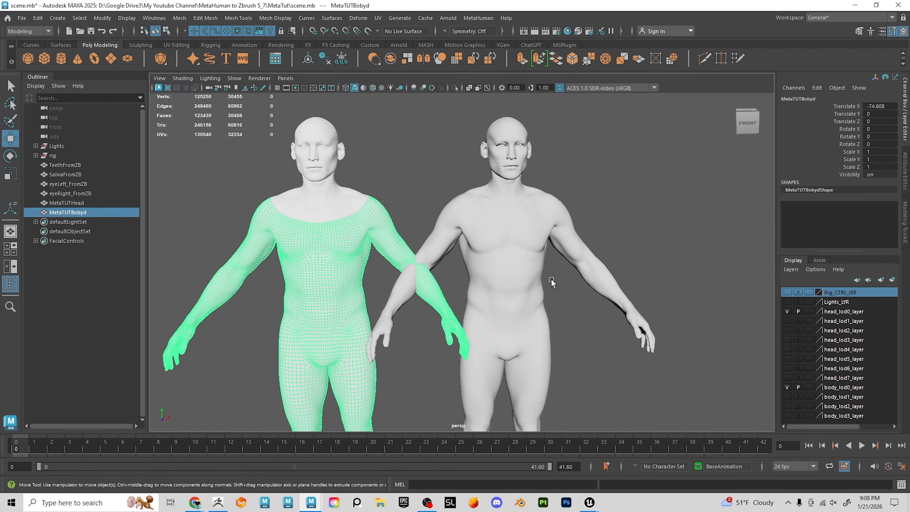
alt+middle_drag(517, 277, 536, 234)
key(ctrl+z)
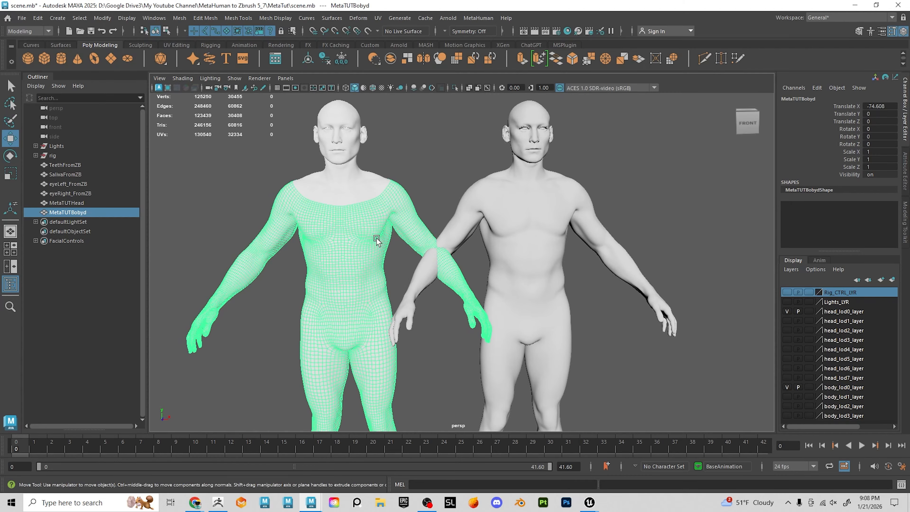
click(538, 279)
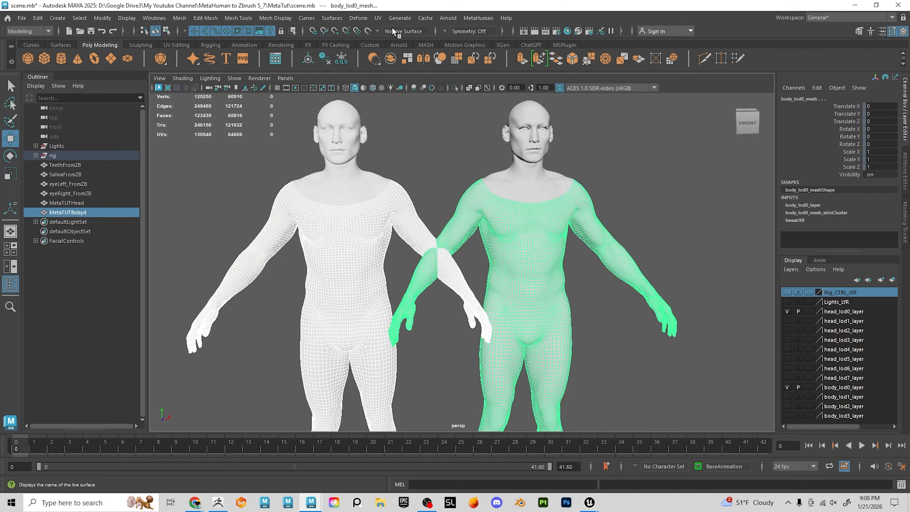
click(358, 18)
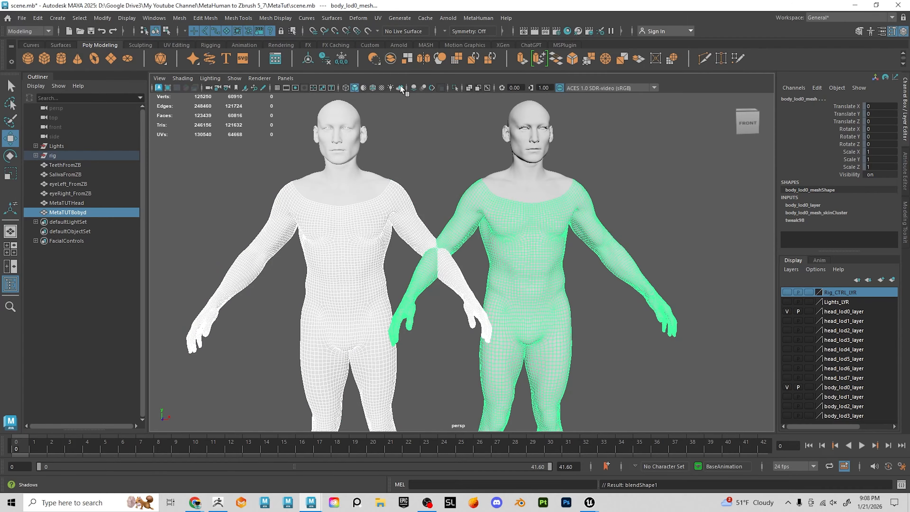
click(368, 44)
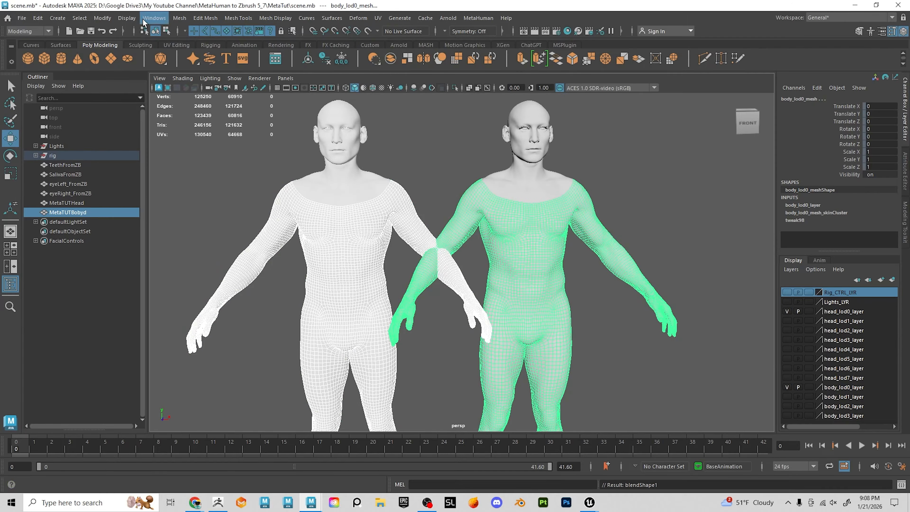
Open the Shape Editor and test the MetaTUTBobyd target of blendShape1 by sweeping its weight to full and back to 0
click(154, 17)
mouse_move(197, 84)
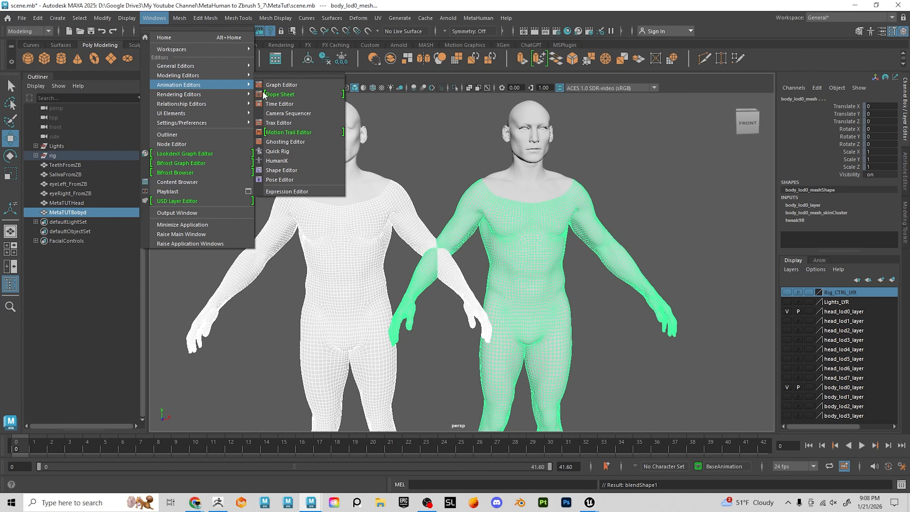
click(293, 171)
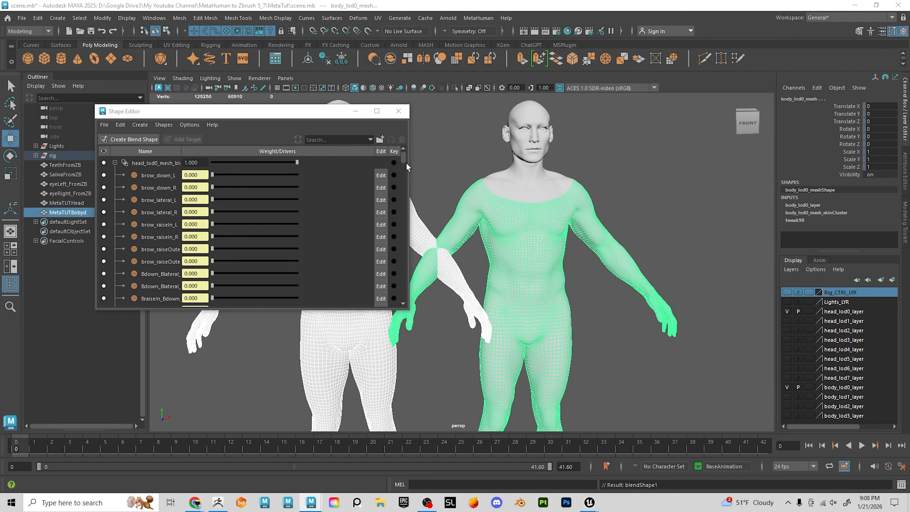
drag(403, 157, 403, 322)
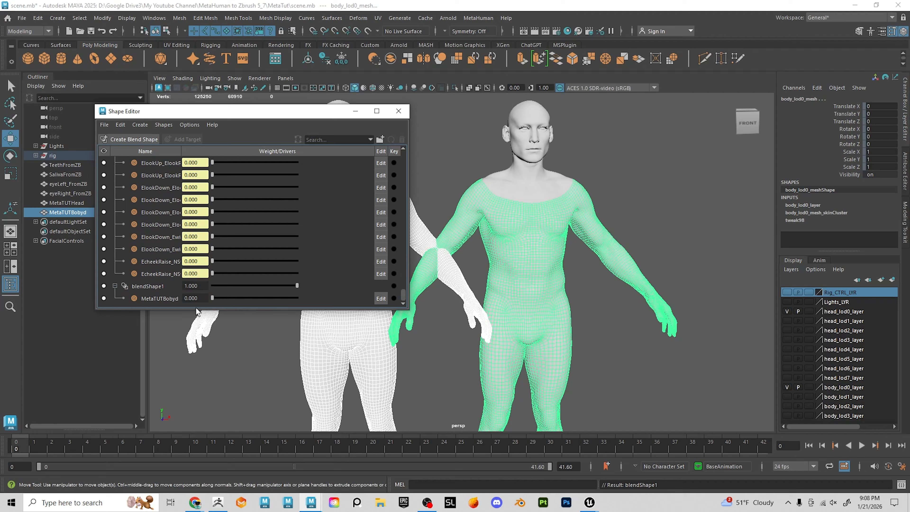
drag(215, 114, 147, 51)
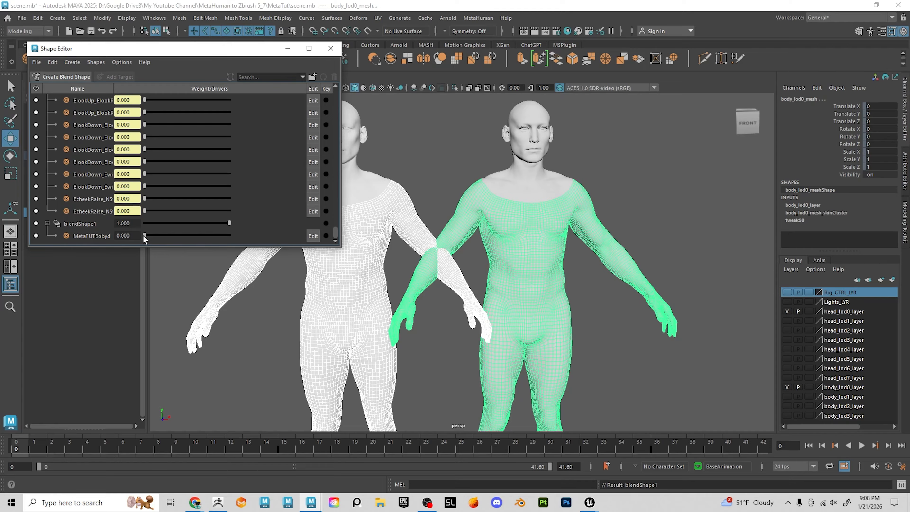
drag(144, 235, 261, 243)
drag(229, 236, 133, 247)
Delete blendShape1 from the Shape Editor and minimize the editor
click(82, 224)
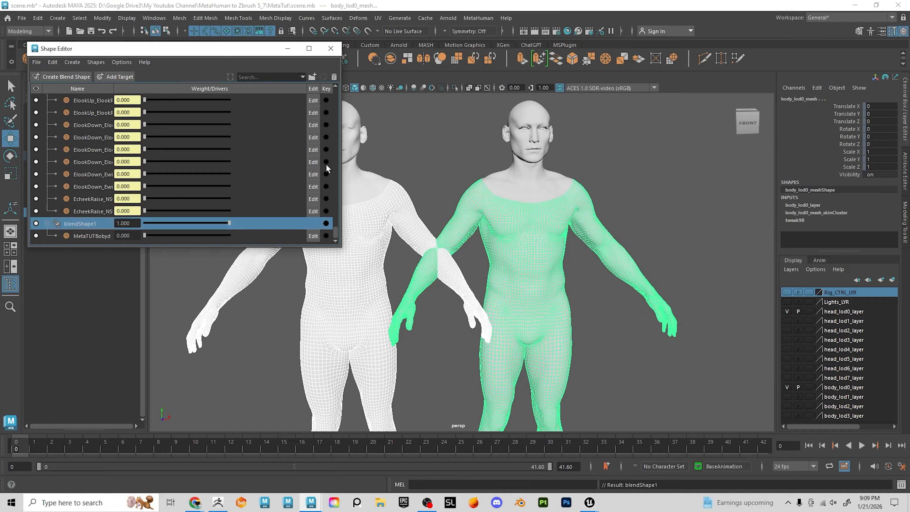
click(334, 77)
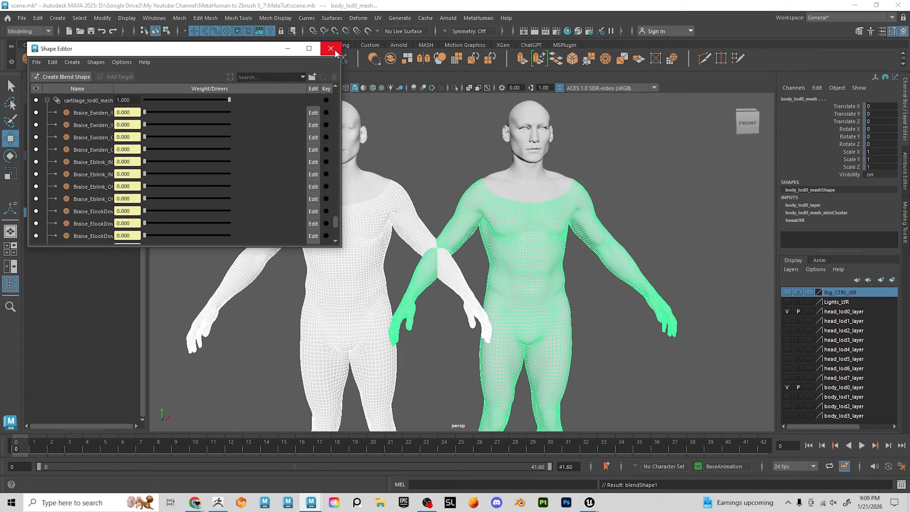
click(287, 48)
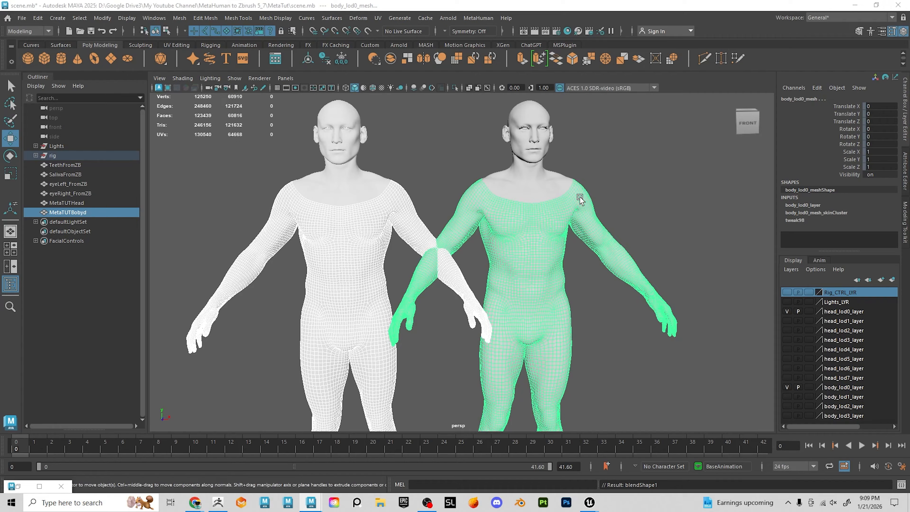
Compare the ZBrush body and the original LOD0 body up close, selecting the chest area of each
scroll(521, 231, up, 5)
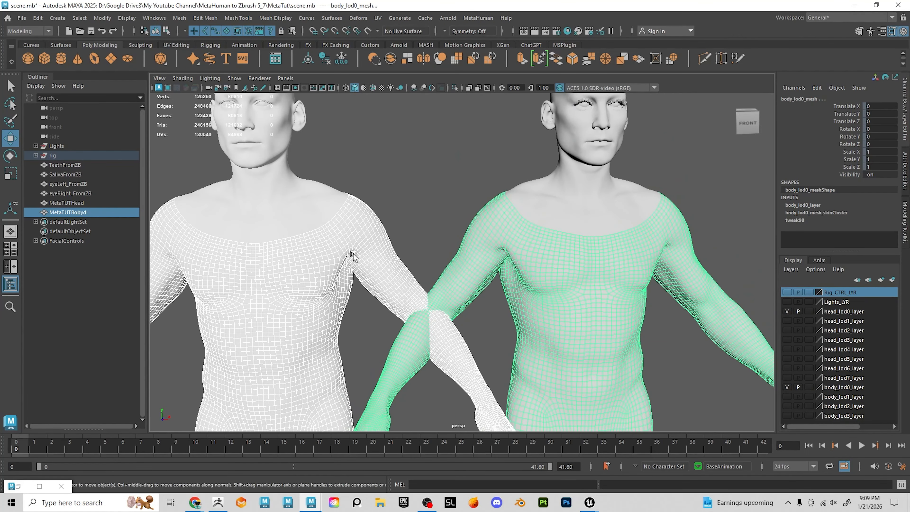
alt+middle_drag(414, 215, 432, 260)
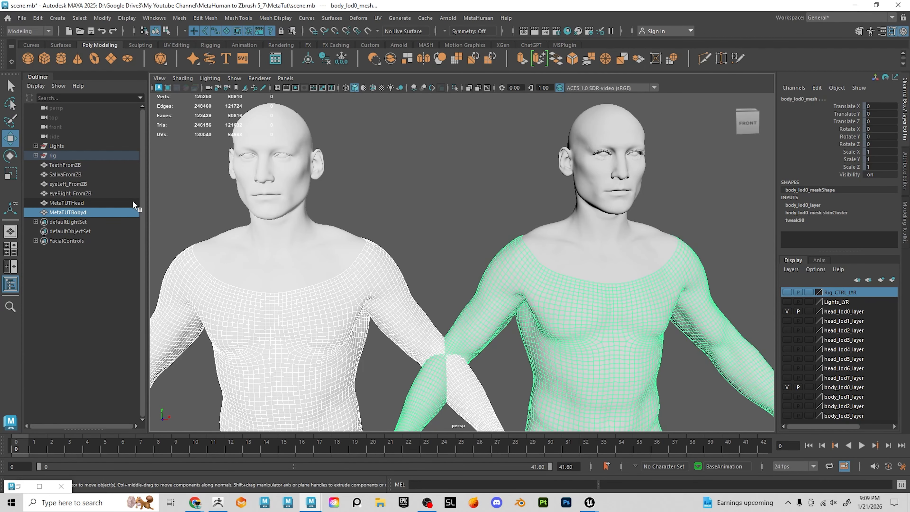
alt+middle_drag(593, 334, 559, 317)
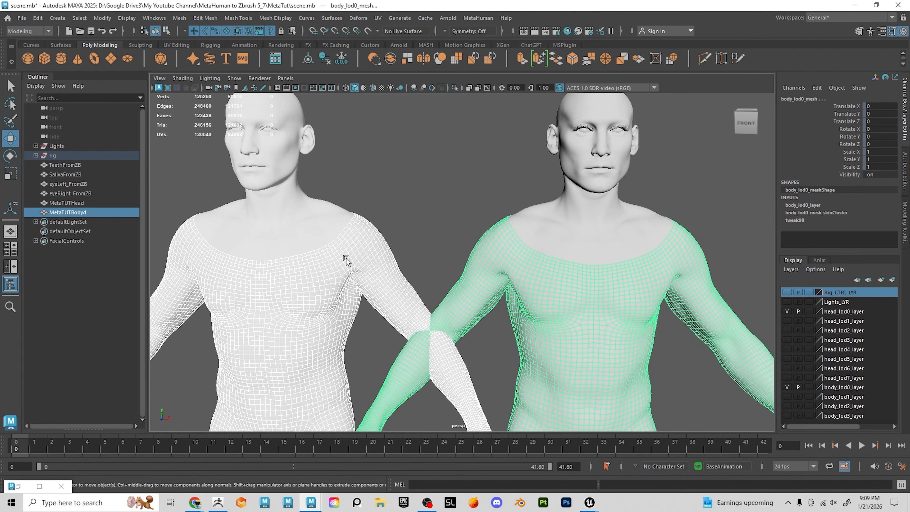
click(347, 261)
click(584, 291)
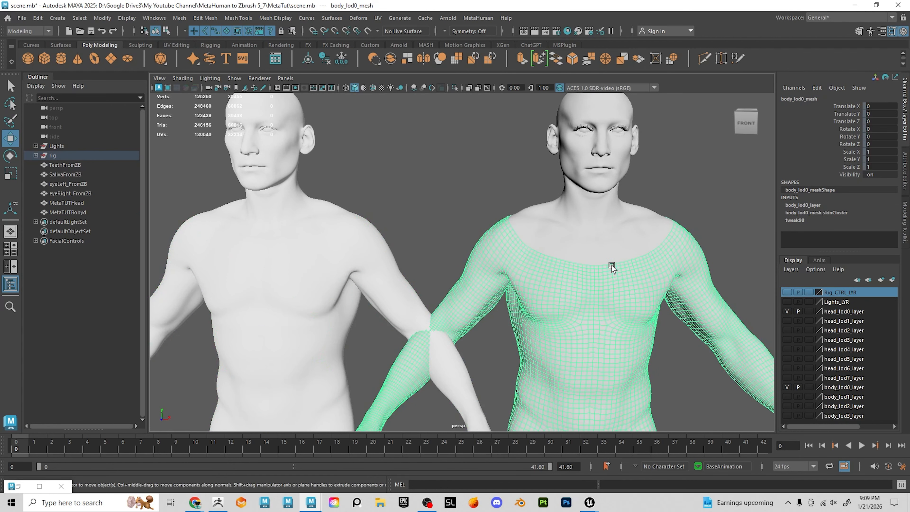
alt+middle_drag(623, 295, 615, 256)
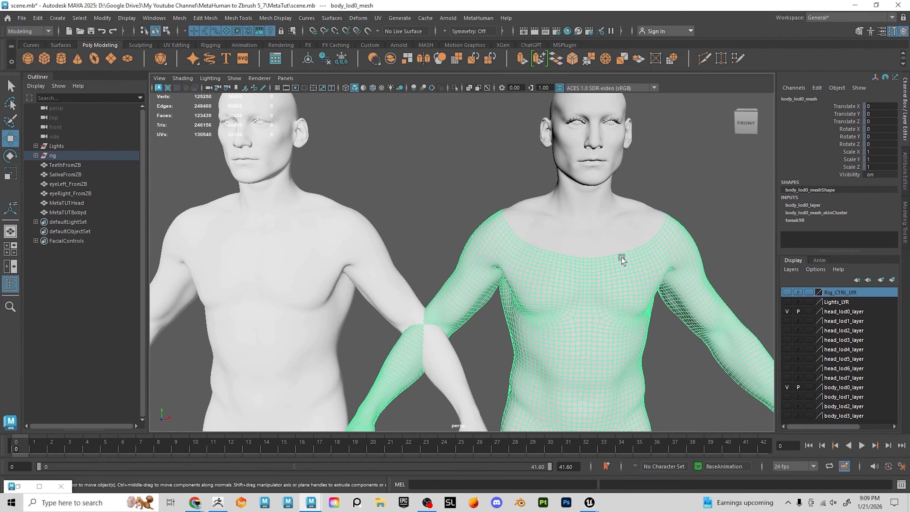
Toggle body_lod0_layer and head_lod0_layer off and on to identify the original meshes, check both body selections, and clear the selection
click(784, 387)
click(784, 387)
click(787, 311)
click(787, 311)
click(328, 331)
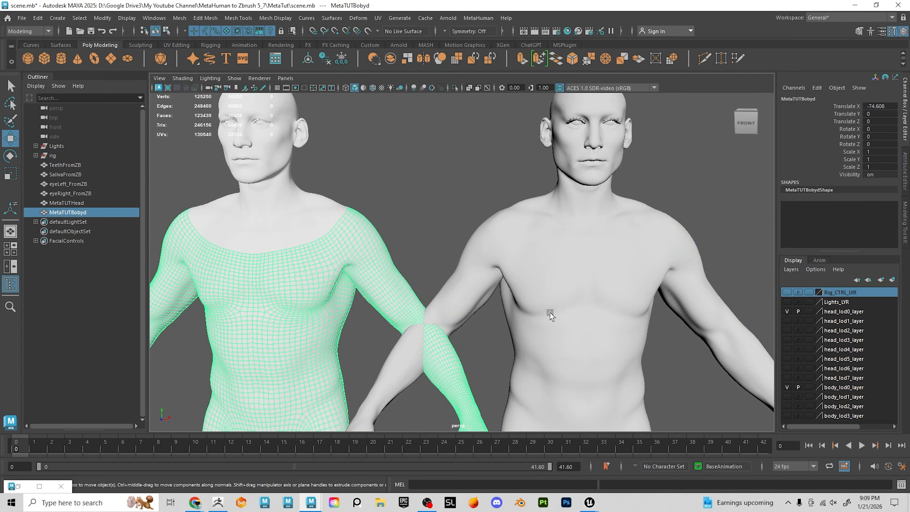
click(552, 305)
click(418, 163)
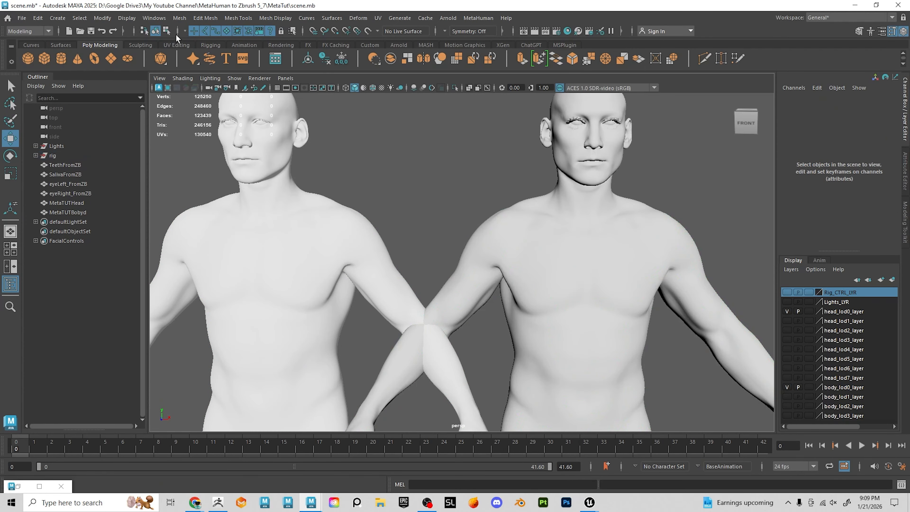
Start Transfer Vertex Order with body_lod0_mesh as the source and pick three connected vertices of one polygon below its chest
click(105, 19)
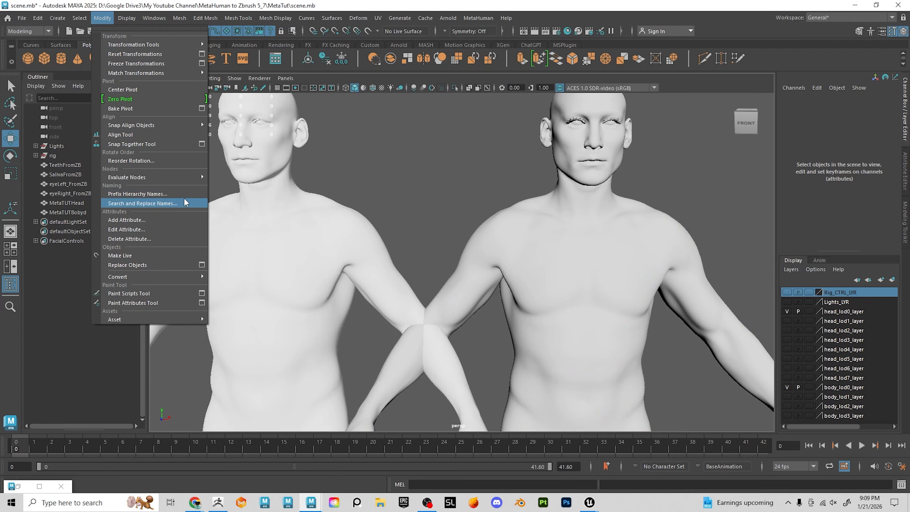
mouse_move(115, 21)
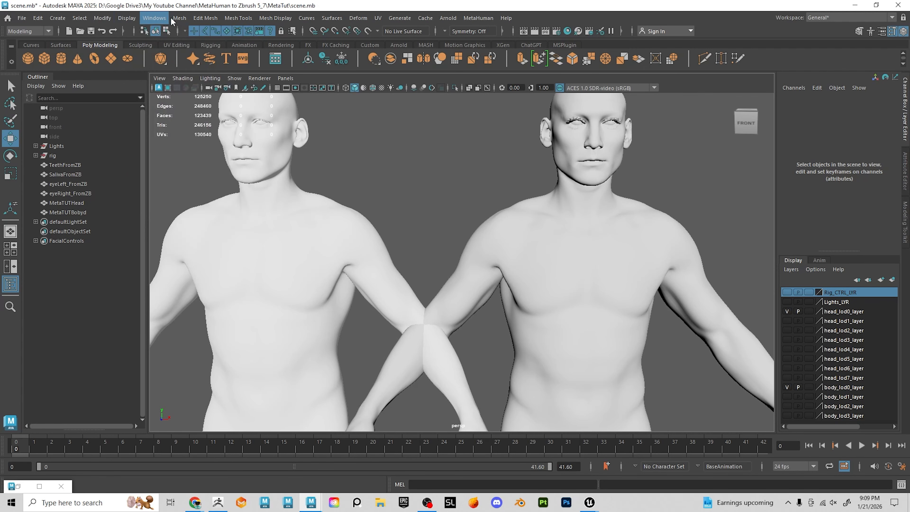
mouse_move(176, 20)
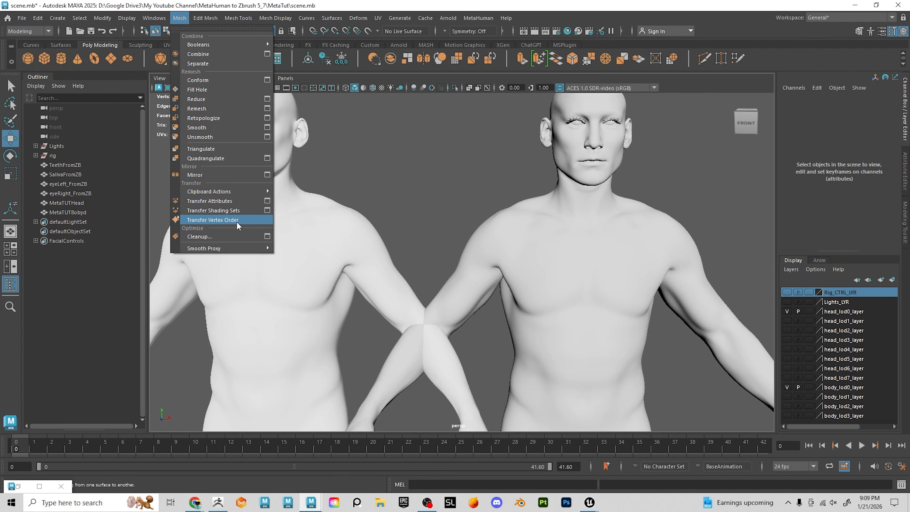
click(215, 220)
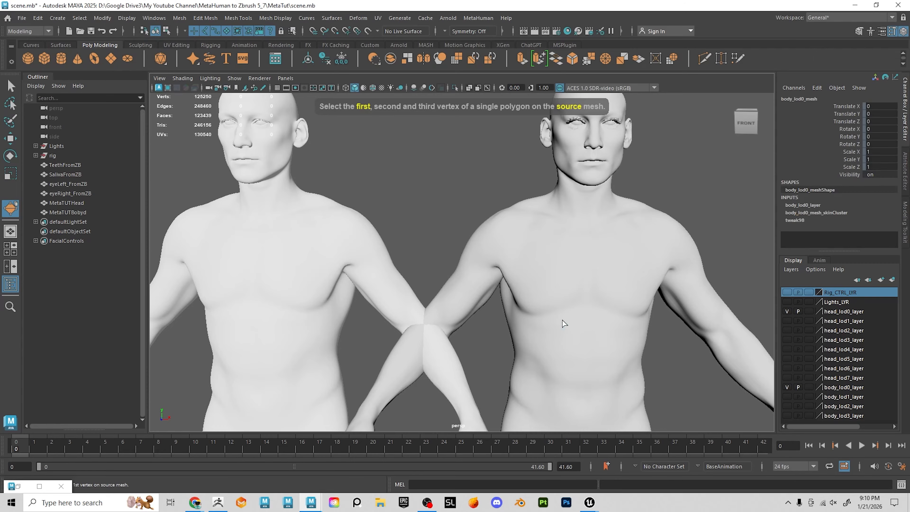
click(567, 321)
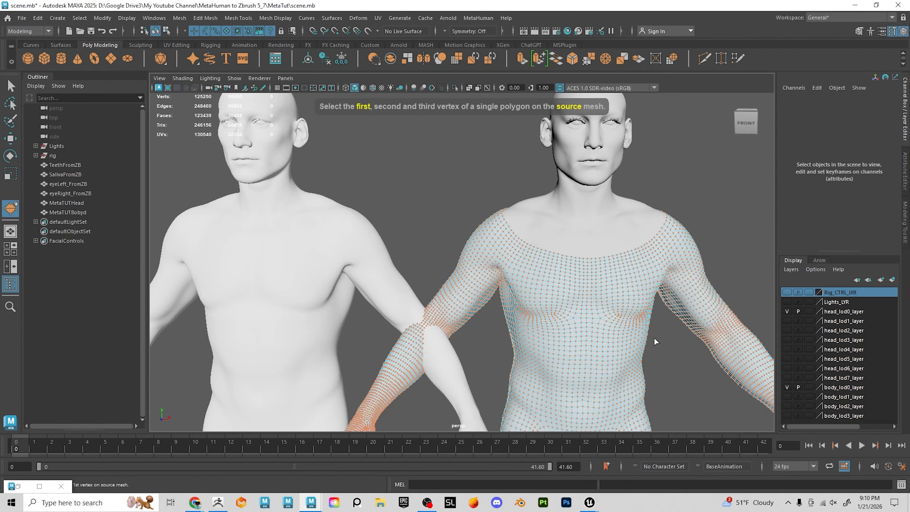
alt+middle_drag(605, 302, 563, 235)
scroll(561, 287, up, 10)
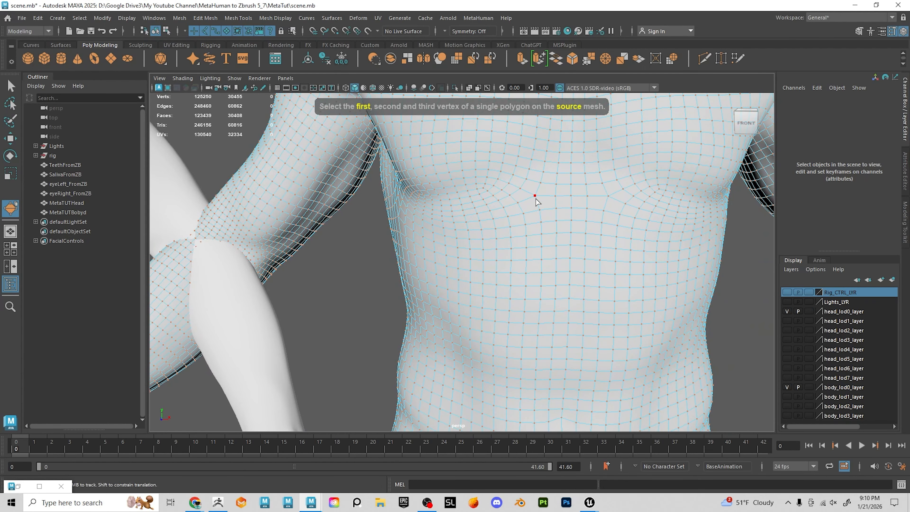
alt+middle_drag(571, 206, 515, 215)
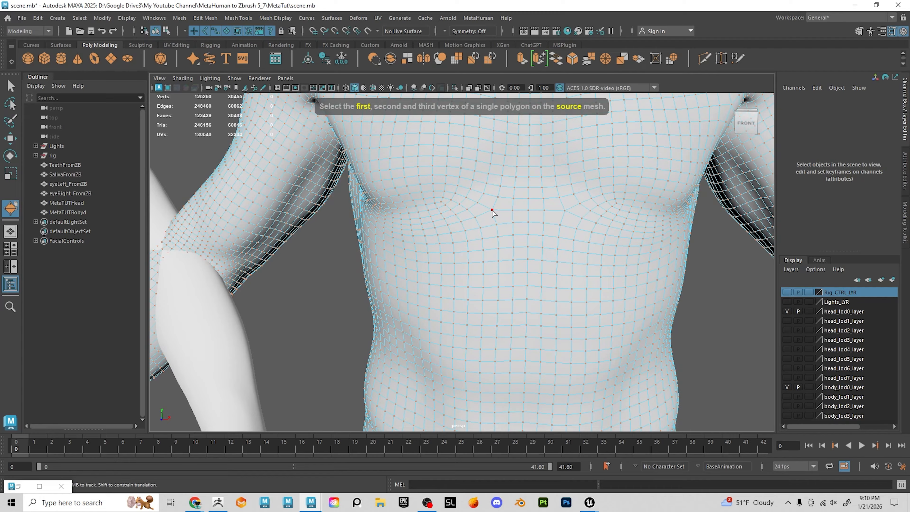
click(492, 210)
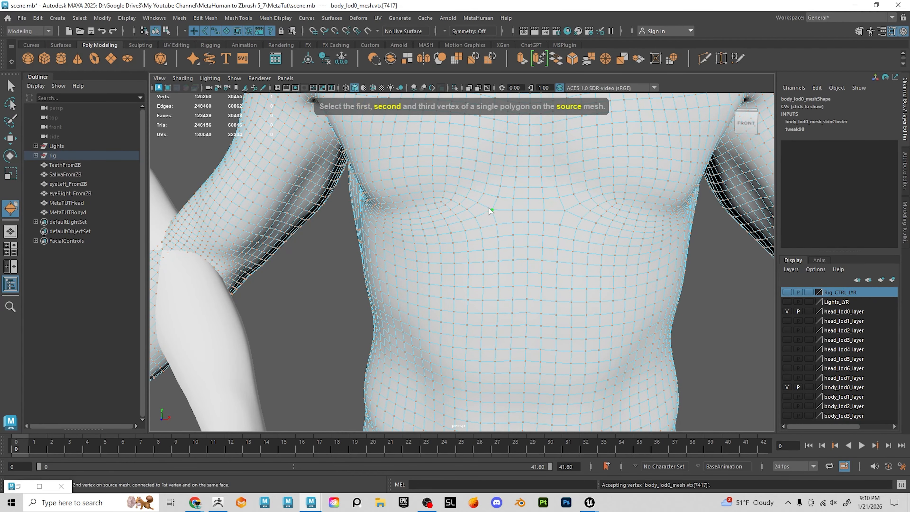
click(479, 203)
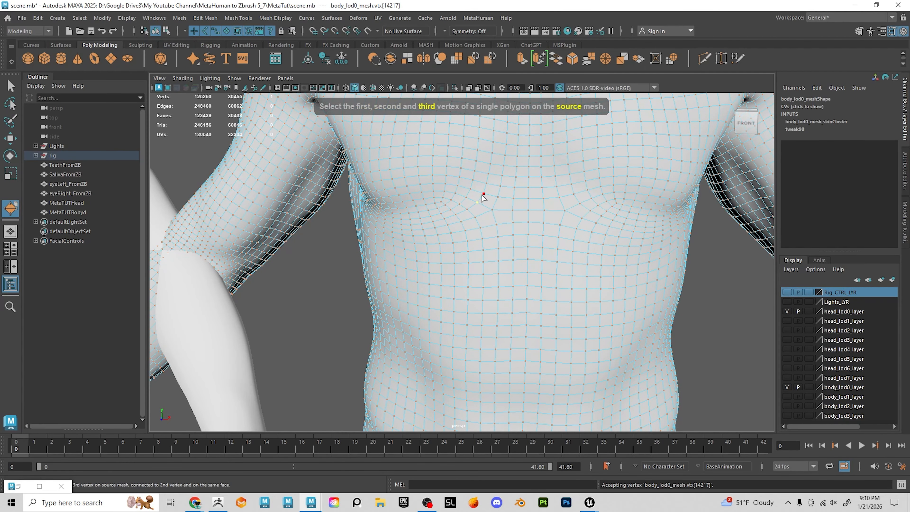
click(483, 195)
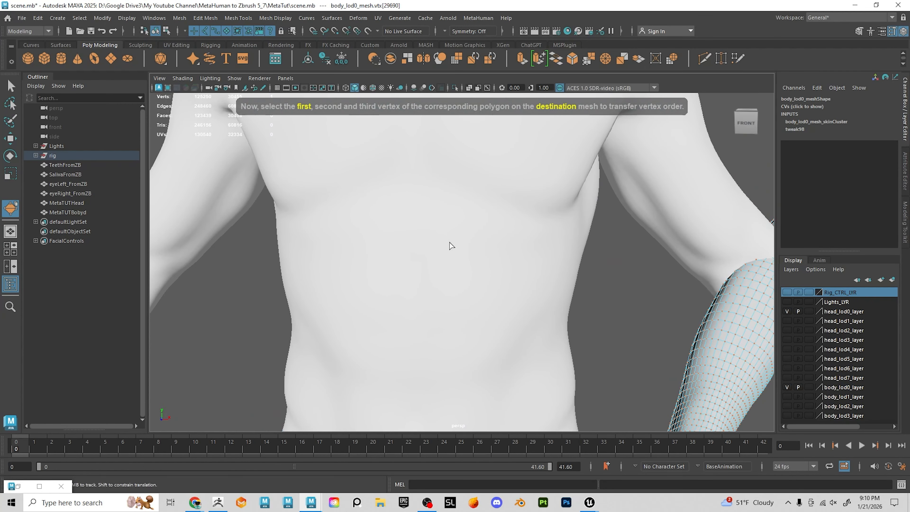
Pick the three corresponding chest vertices in the same order on MetaTUTBobyd to transfer the source vertex order to it
alt+middle_drag(450, 241, 492, 322)
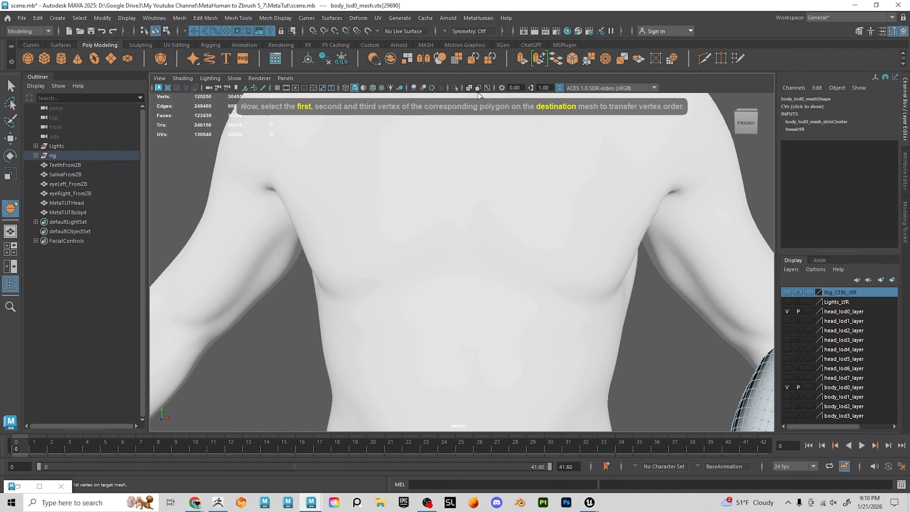
click(440, 302)
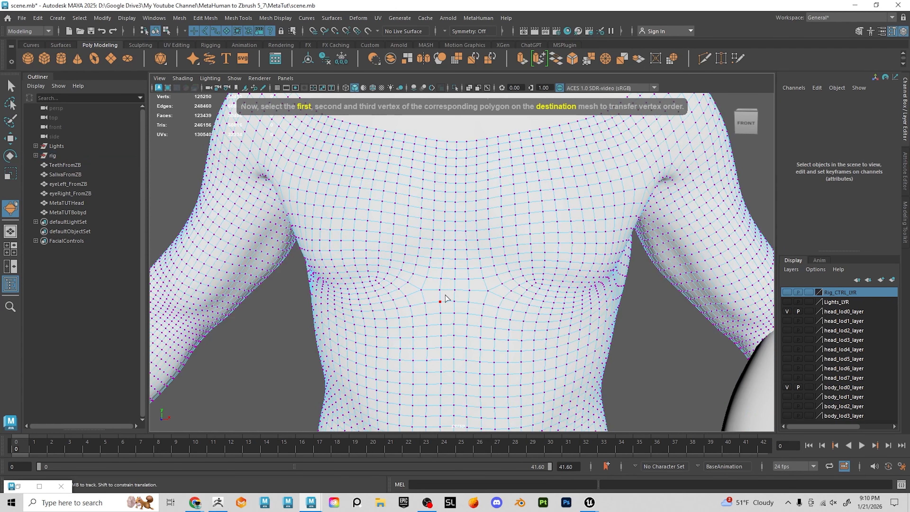
click(420, 289)
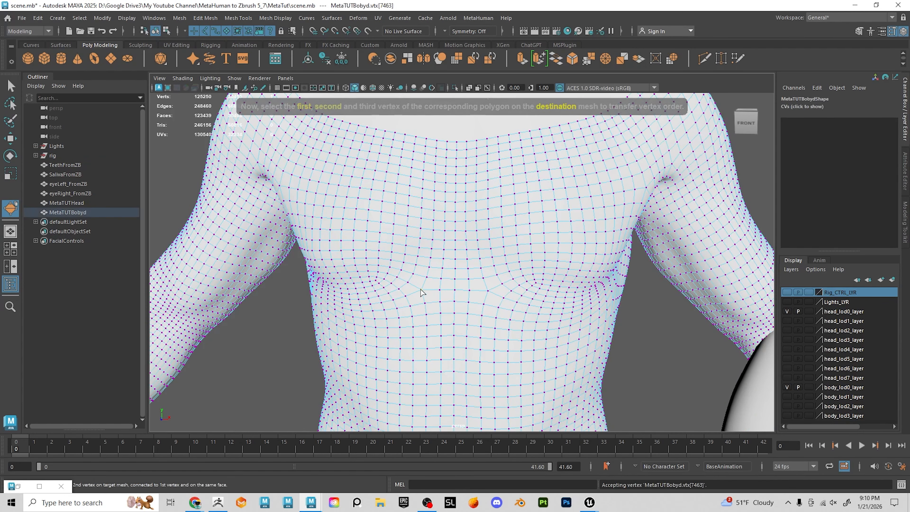
click(409, 283)
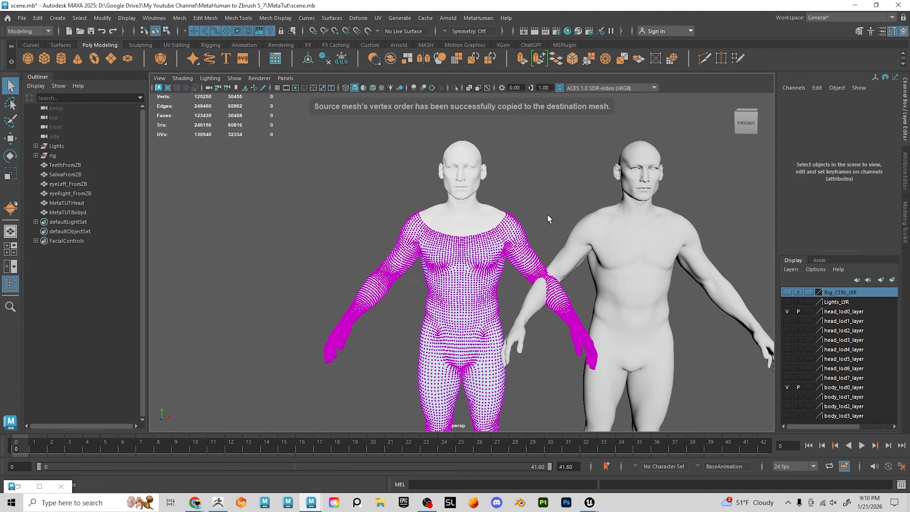
Return MetaTUTBobyd from vertex selection to object mode, clear the selection, and bring both bodies into view
right_drag(516, 226, 535, 209)
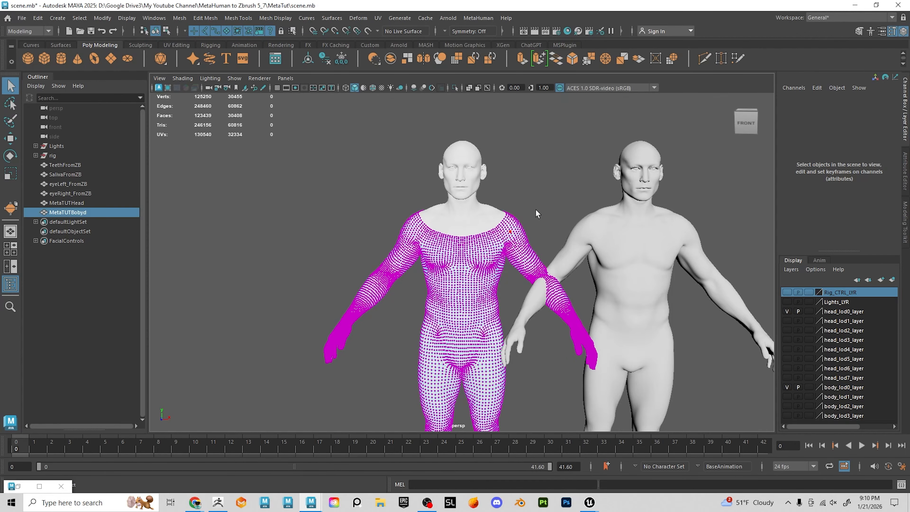
click(541, 225)
alt+middle_drag(587, 267, 539, 244)
alt+right_drag(540, 244, 557, 266)
alt+middle_drag(556, 266, 476, 251)
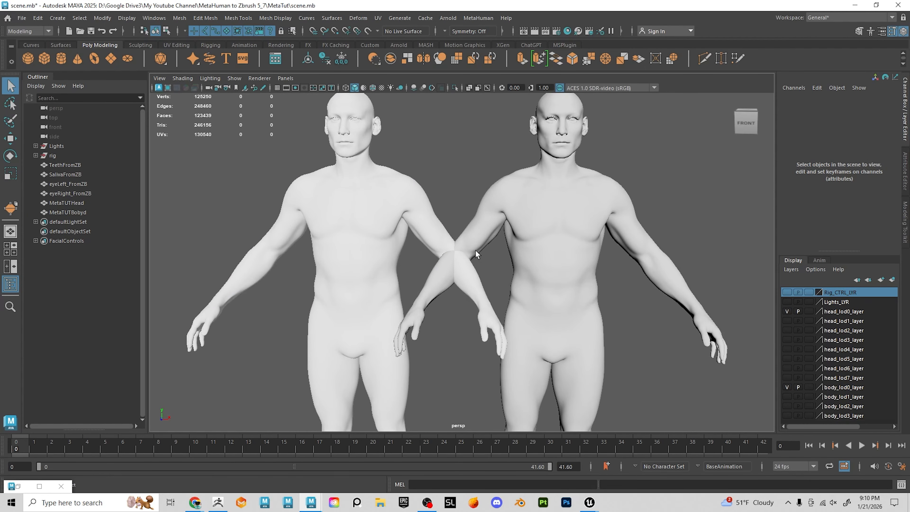
Select MetaTUTBobyd and then body_lod0_mesh, and create a blend shape deformer with MetaTUTBobyd as the target
click(436, 226)
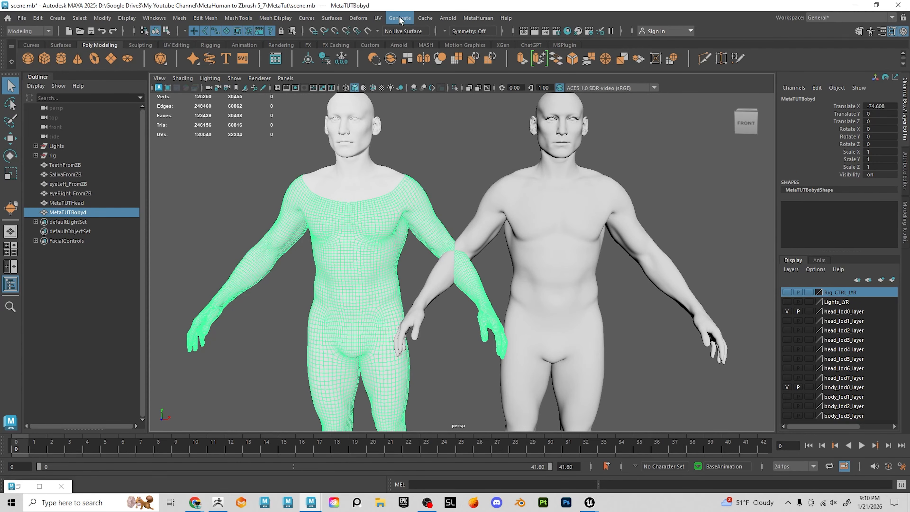
click(358, 18)
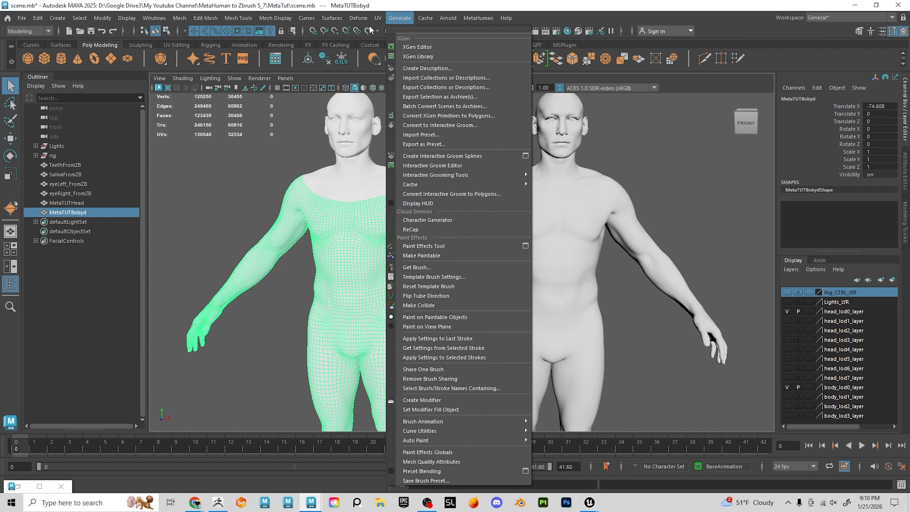
click(637, 250)
click(410, 240)
click(358, 235)
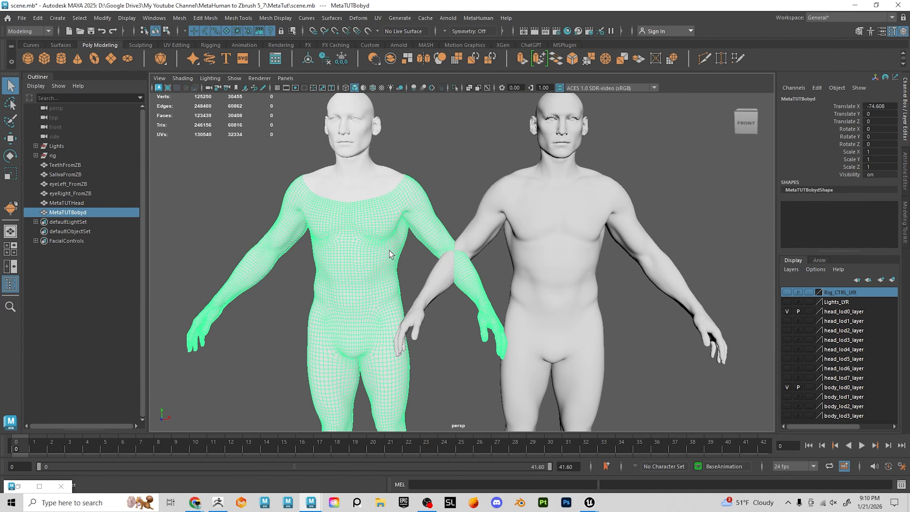
alt+middle_drag(428, 257, 415, 252)
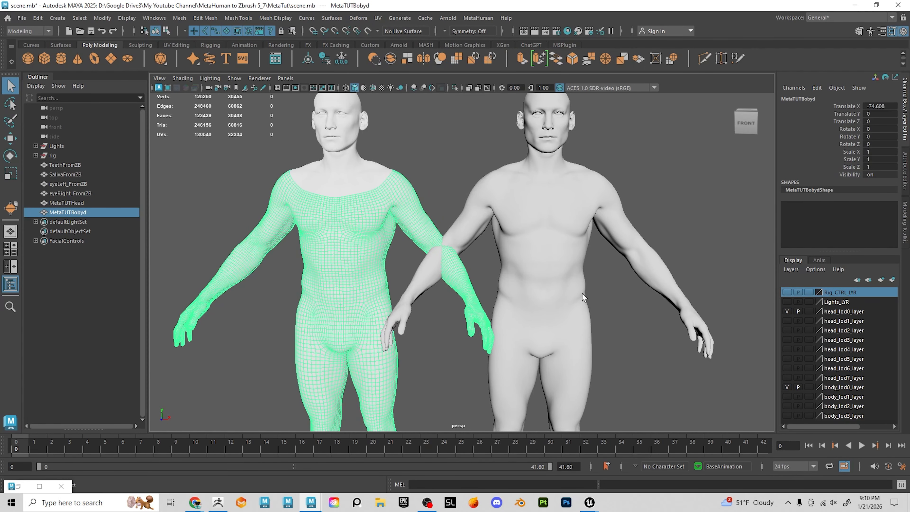
click(538, 280)
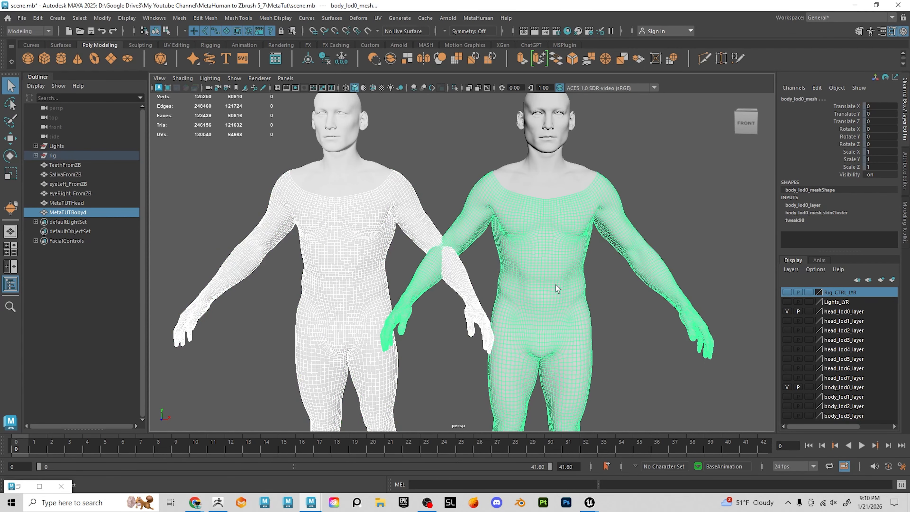
click(357, 18)
click(378, 48)
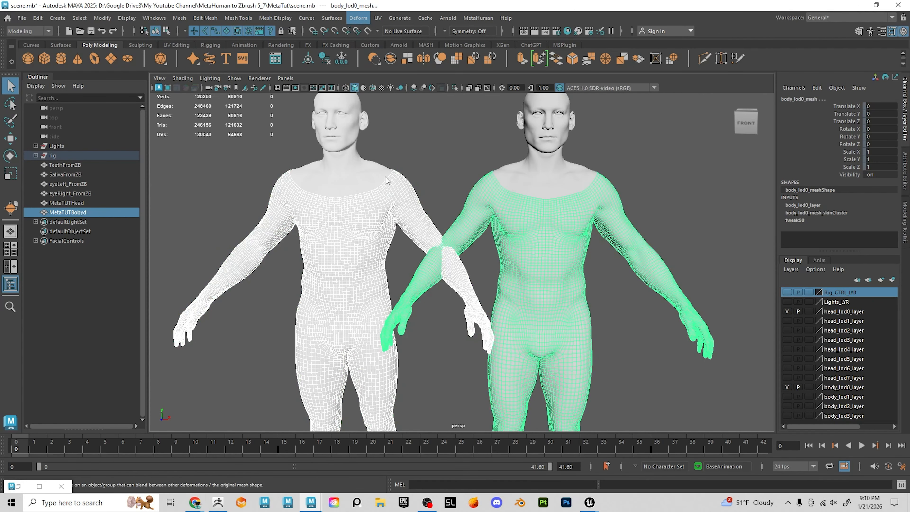
Open the Shape Editor, test the MetaTUTBobyd target by scrubbing its weight up and back to 0, and minimize the editor
click(154, 18)
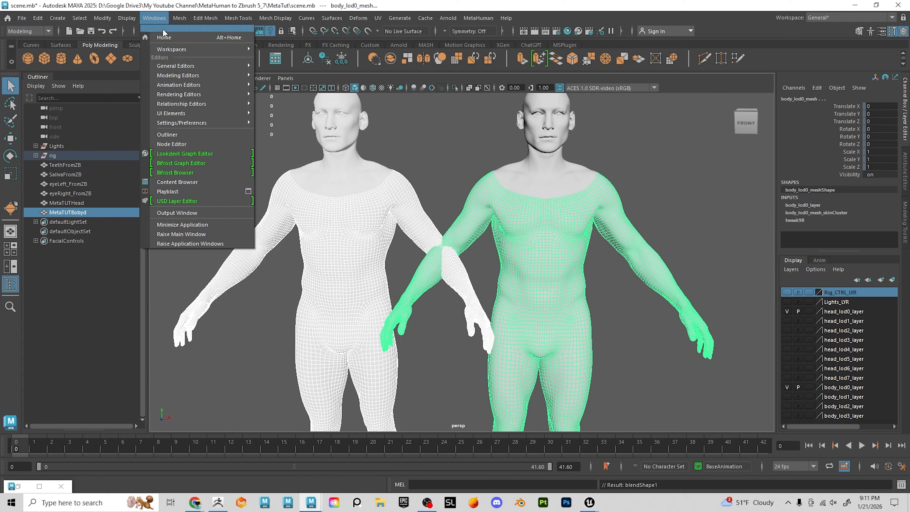
mouse_move(205, 95)
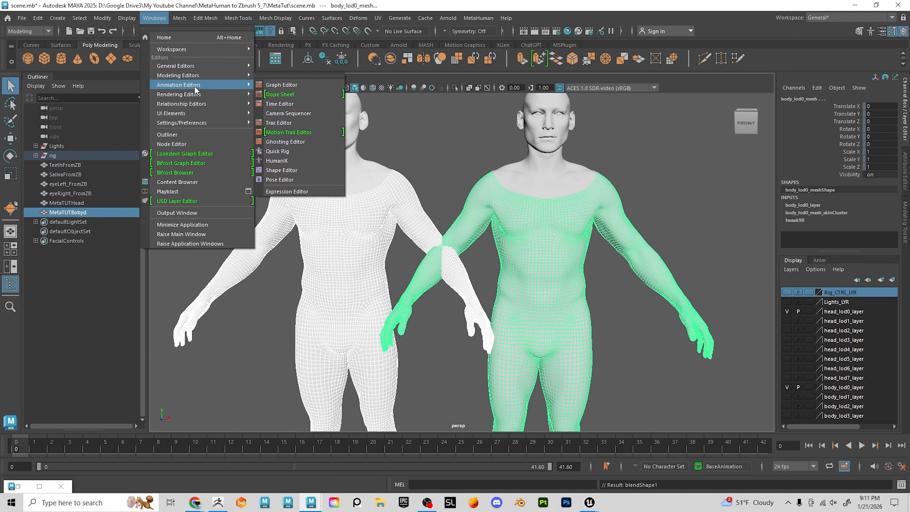
click(284, 171)
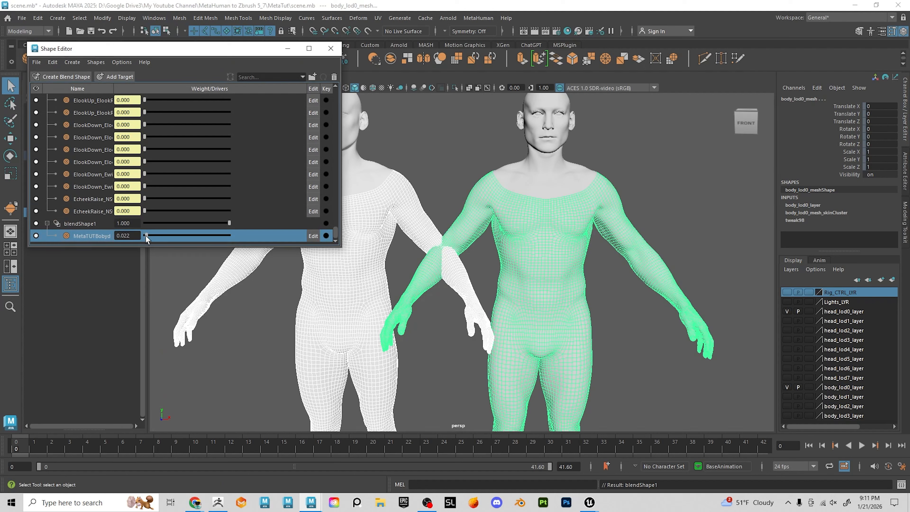
drag(145, 237, 261, 244)
drag(363, 266, 7, 196)
drag(171, 223, 3, 197)
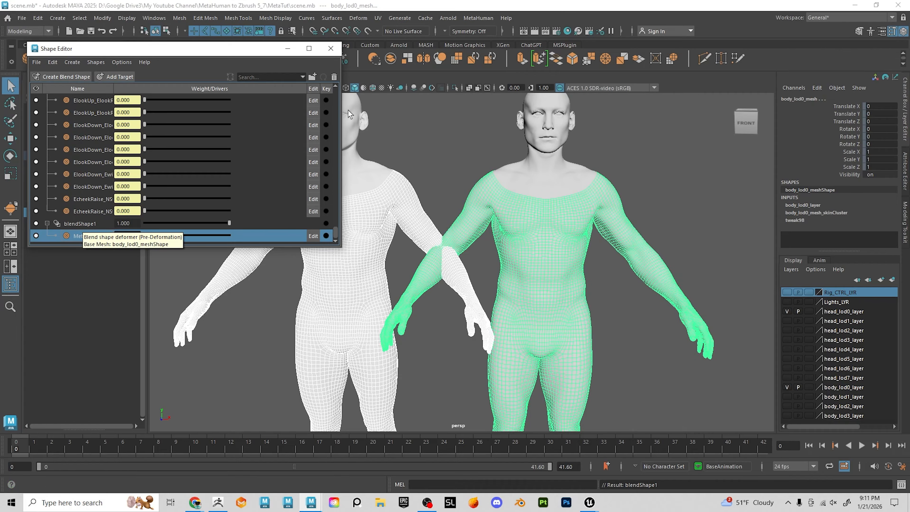
click(287, 49)
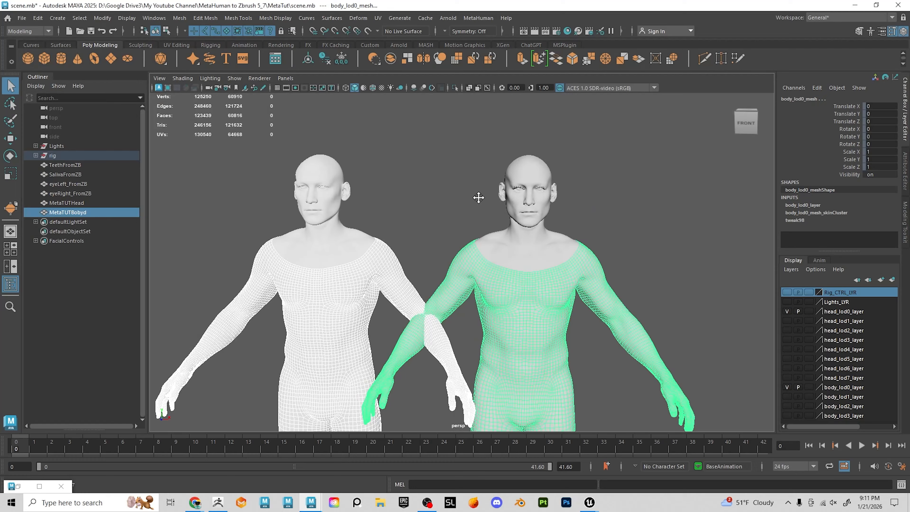
Clear the selection and start Transfer Vertex Order with head_lod0_mesh as the source
scroll(580, 233, up, 3)
click(394, 137)
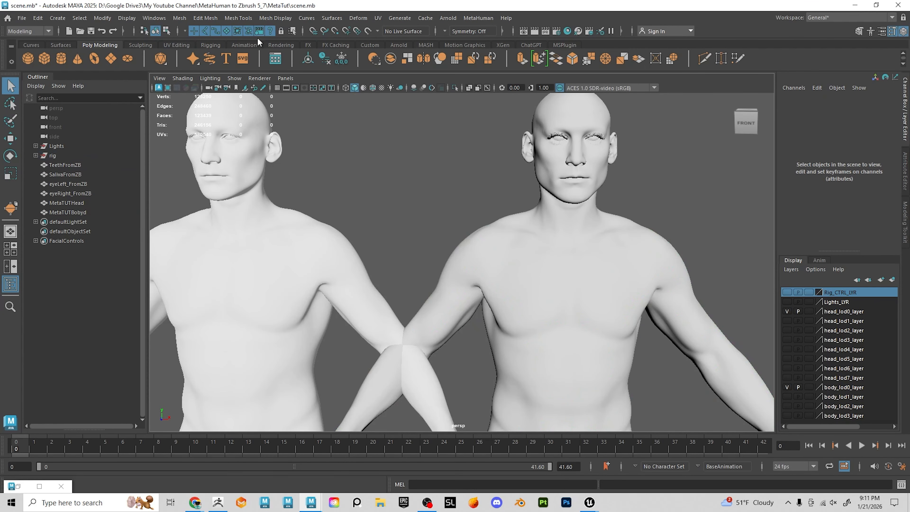
click(179, 19)
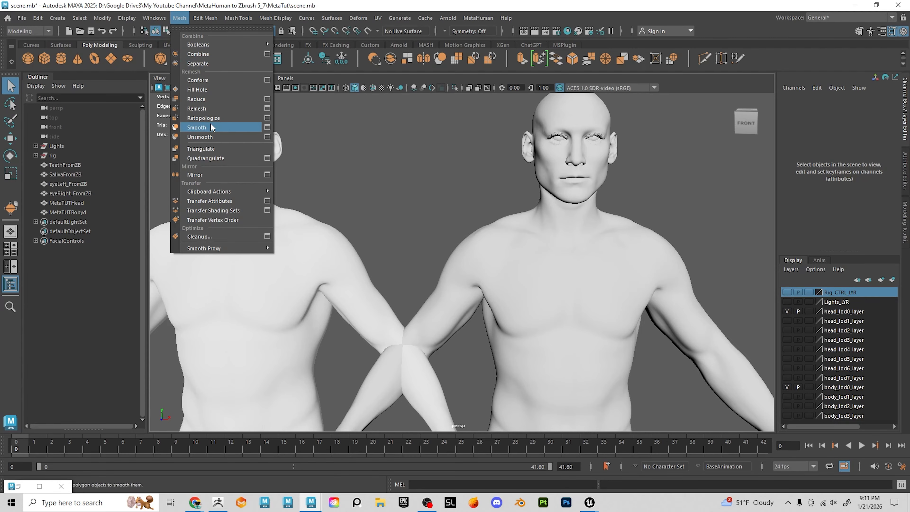
mouse_move(186, 41)
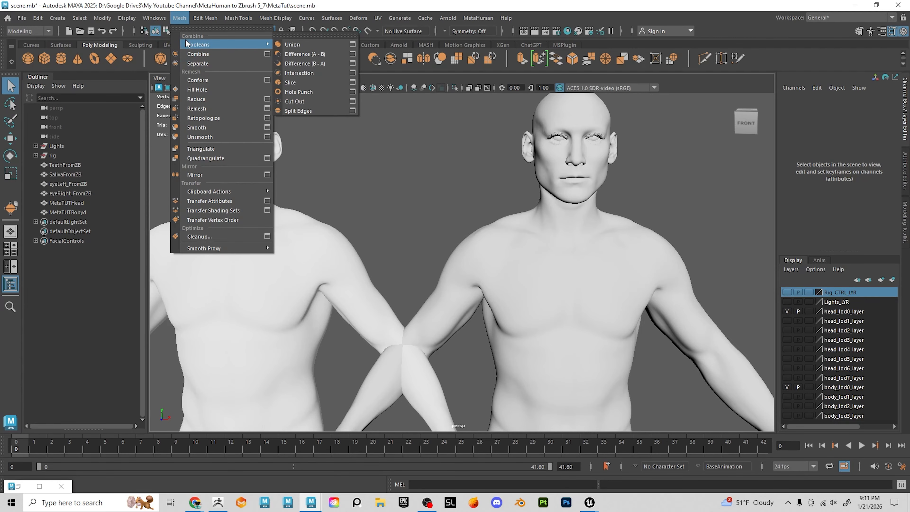
click(227, 220)
click(575, 228)
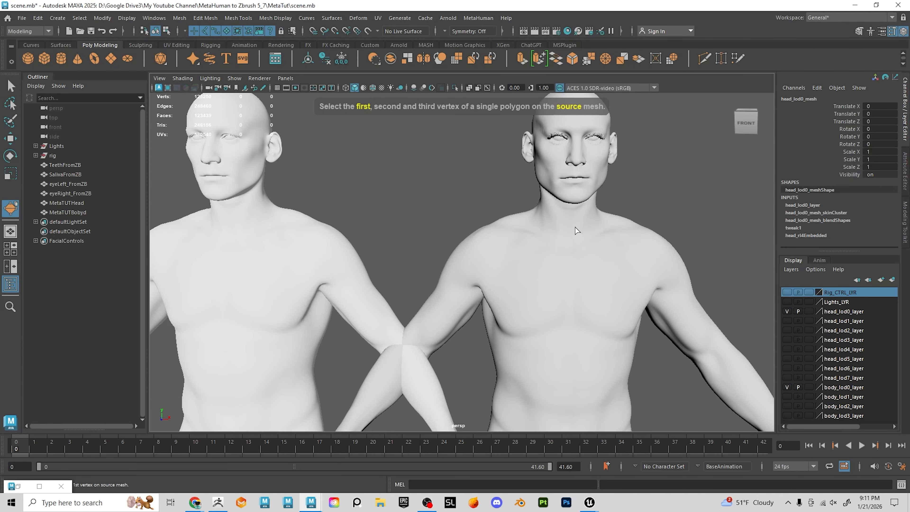
Pick three connected vertices of one polygon near the collarbone on head_lod0_mesh as the source vertices
scroll(637, 185, up, 7)
alt+middle_drag(638, 193, 620, 249)
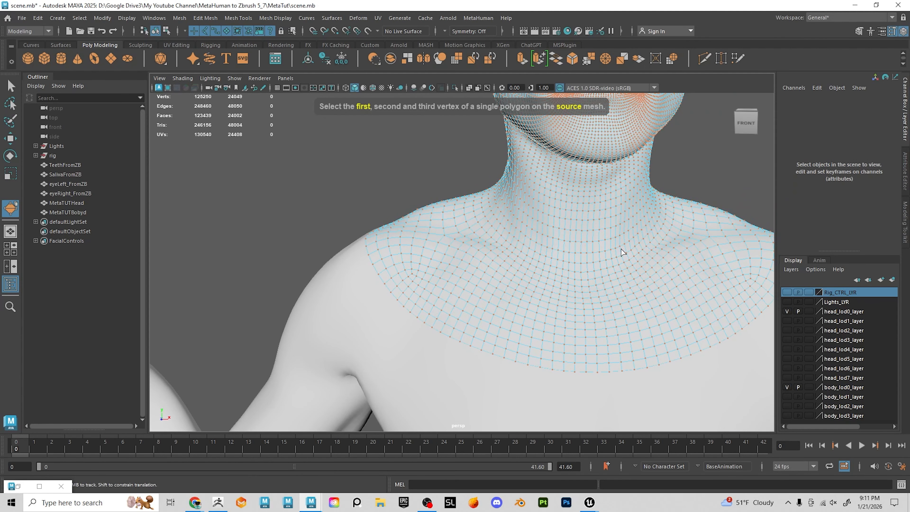
alt+middle_drag(601, 181, 583, 225)
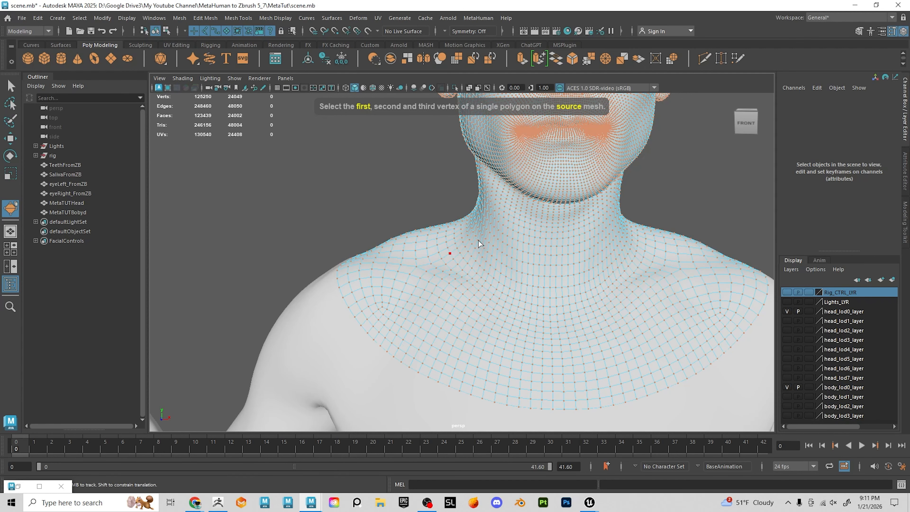
alt+middle_drag(520, 208, 469, 382)
scroll(515, 283, up, 3)
scroll(515, 283, up, 2)
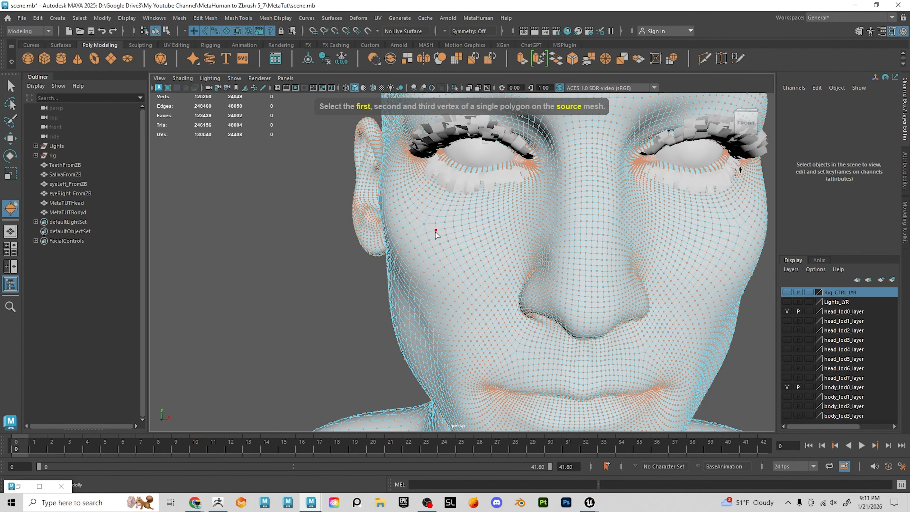
alt+drag(472, 260, 592, 258)
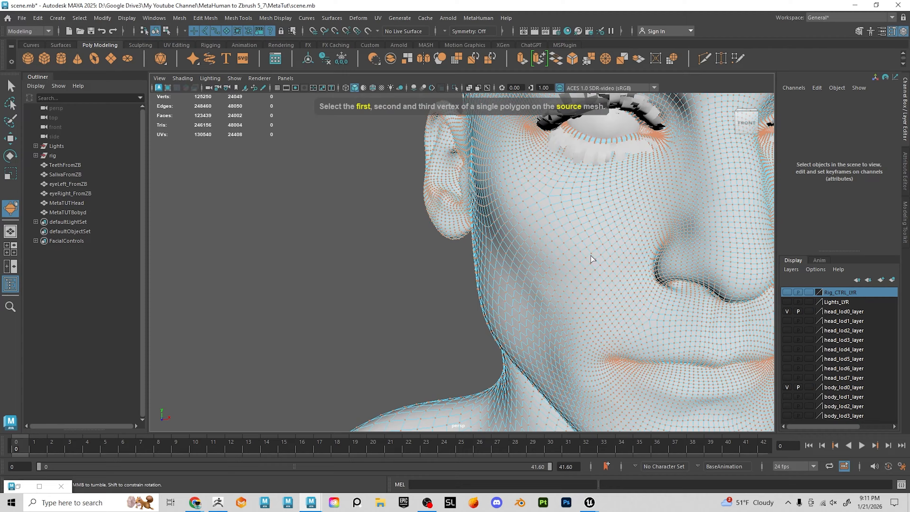
click(526, 193)
alt+middle_drag(574, 269, 595, 197)
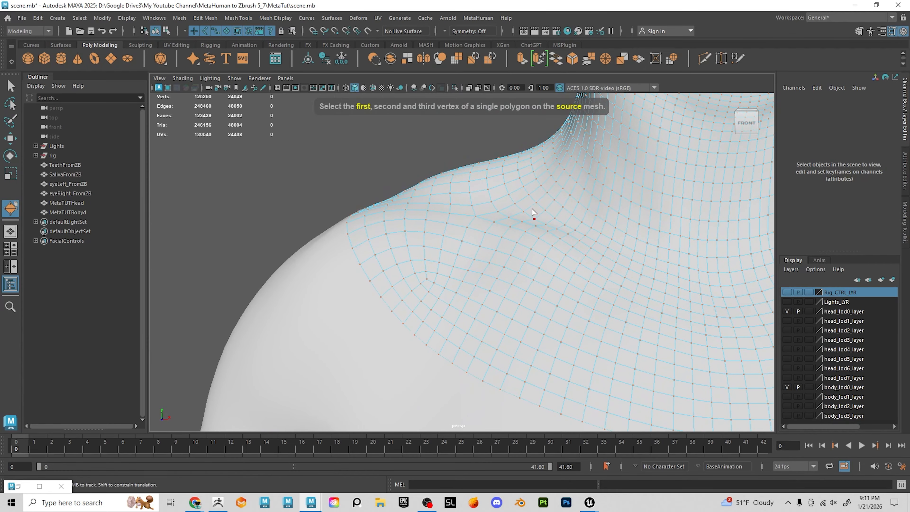
alt+middle_drag(485, 281, 455, 316)
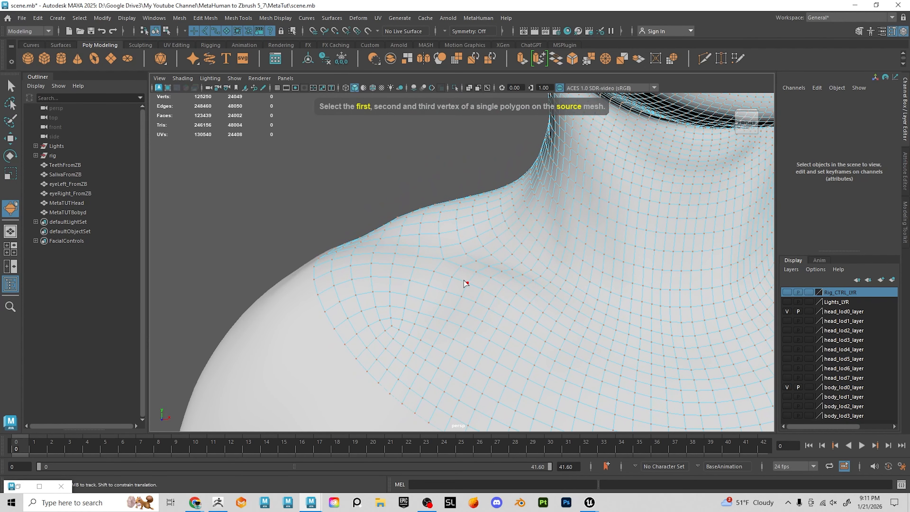
click(443, 259)
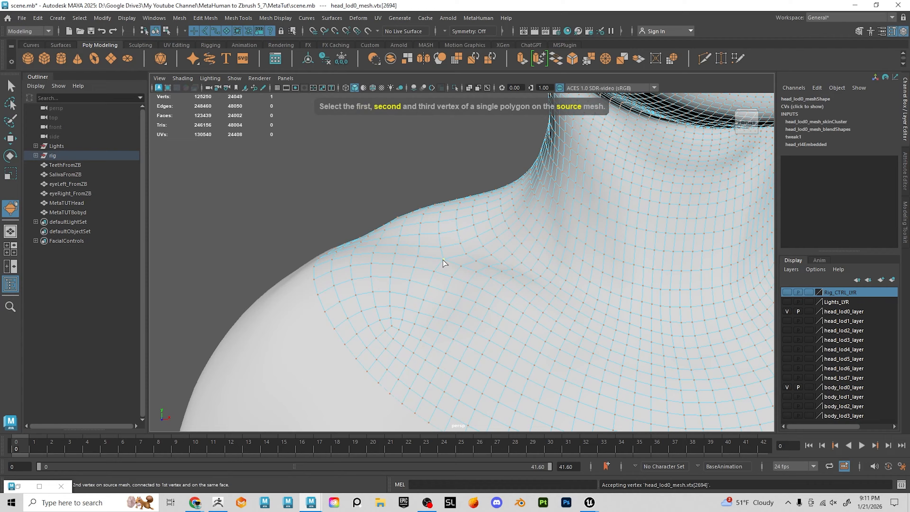
click(441, 247)
click(460, 245)
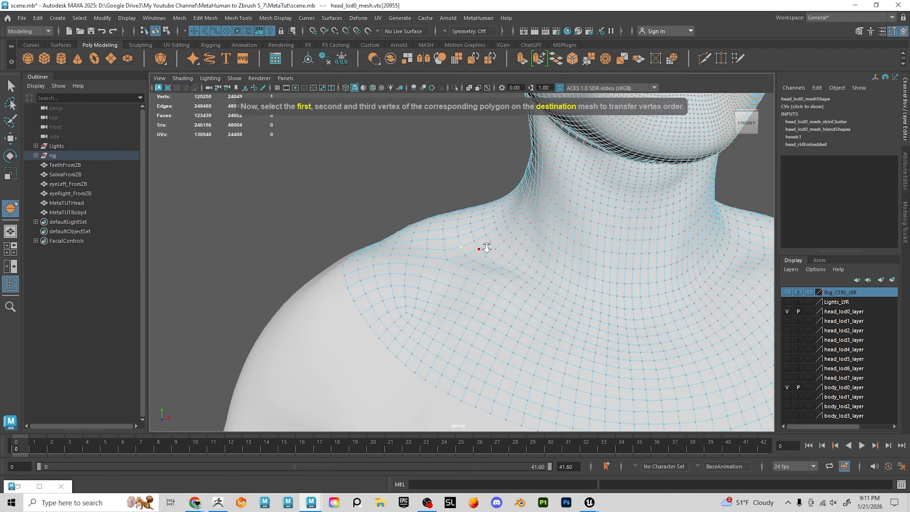
Pick the three corresponding collarbone vertices in the same order on MetaTUTHead to transfer the source vertex order to it
alt+right_drag(486, 247, 345, 241)
alt+middle_drag(345, 242, 570, 240)
click(505, 272)
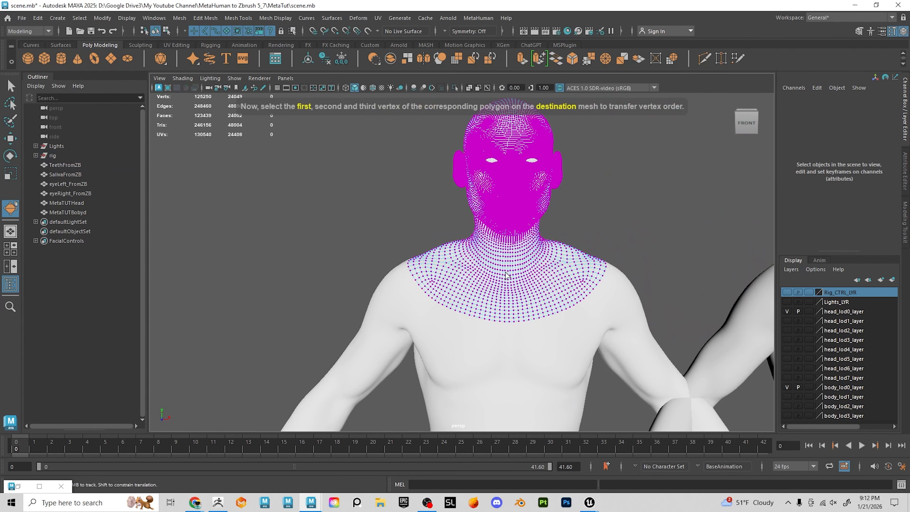
scroll(436, 276, up, 10)
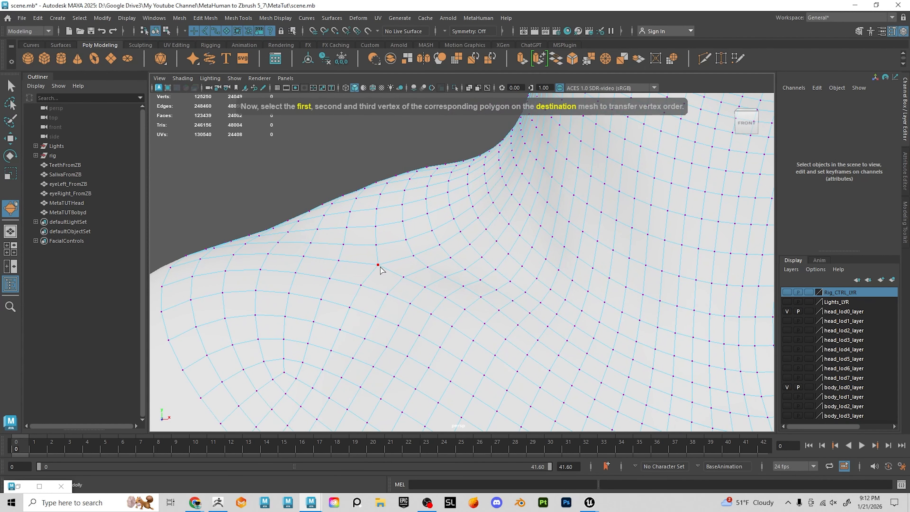
click(378, 264)
click(375, 245)
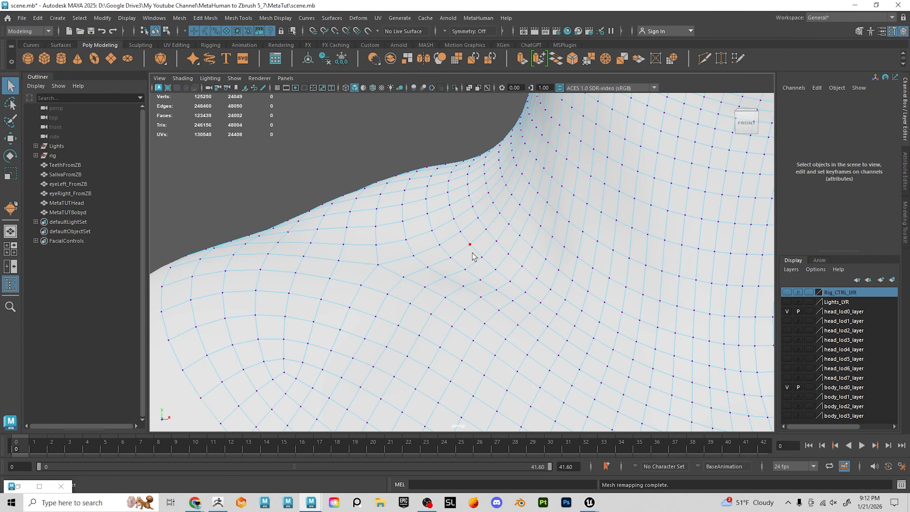
Return MetaTUTHead from vertex selection to object mode
alt+right_drag(479, 254, 383, 207)
alt+middle_drag(478, 246, 456, 245)
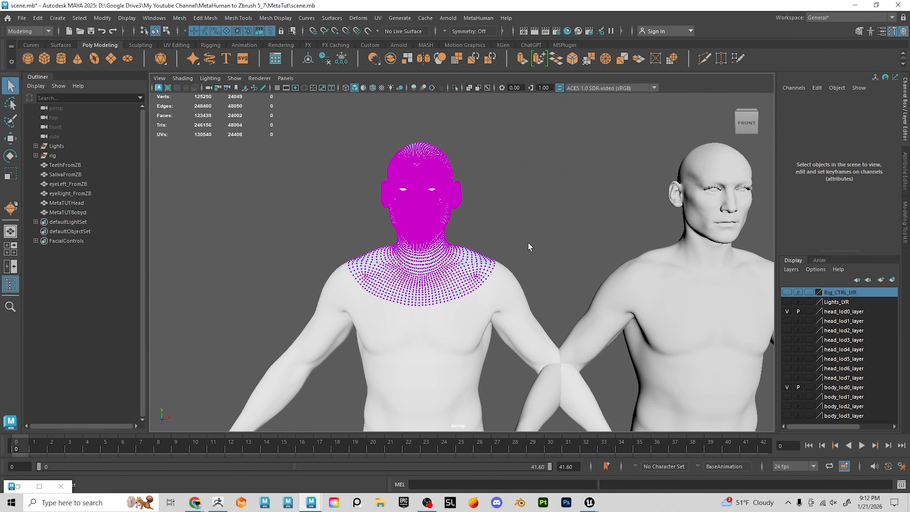
alt+middle_drag(569, 244, 516, 244)
right_drag(412, 222, 459, 201)
Select MetaTUTHead and then head_lod0_mesh, and create a blend shape deformer with MetaTUTHead as the target
alt+middle_drag(371, 229, 341, 231)
click(330, 234)
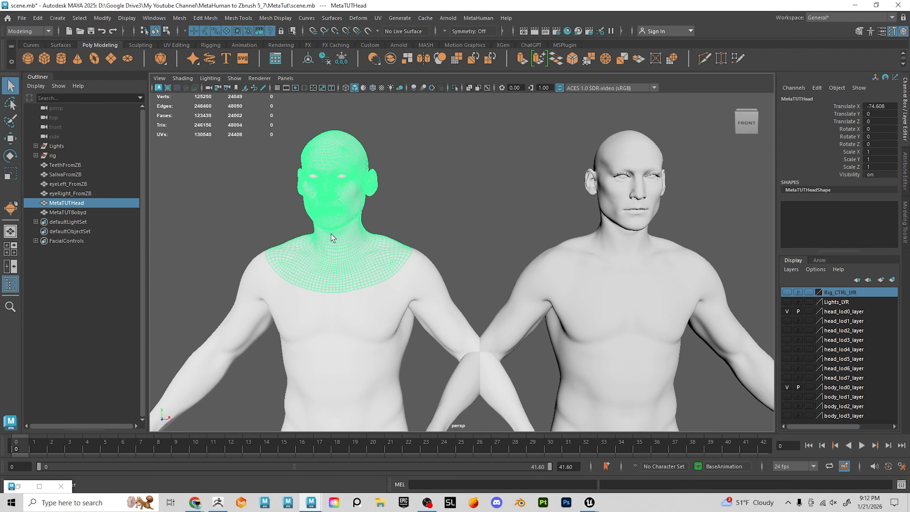
click(614, 250)
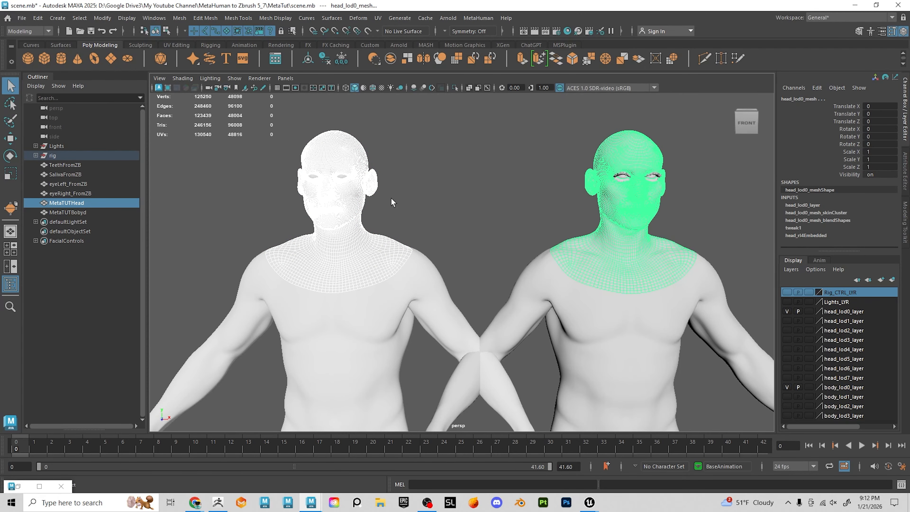
click(356, 19)
click(382, 44)
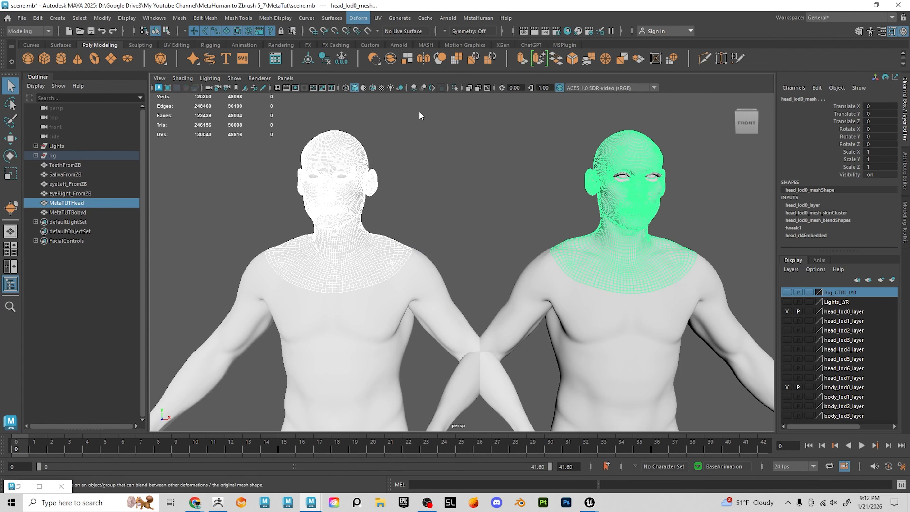
Open the Shape Editor and set the MetaTUTHead and MetaTUTBobyd blend shape target weights to 1
click(154, 18)
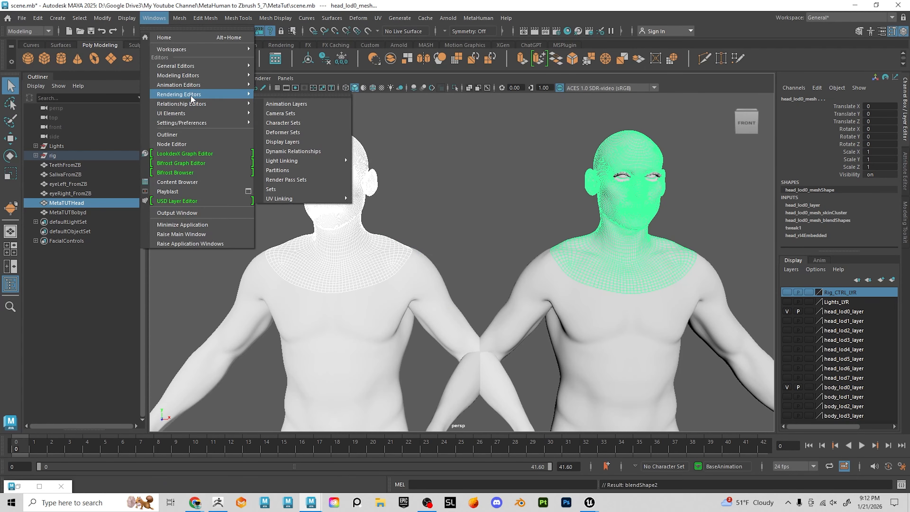
mouse_move(187, 88)
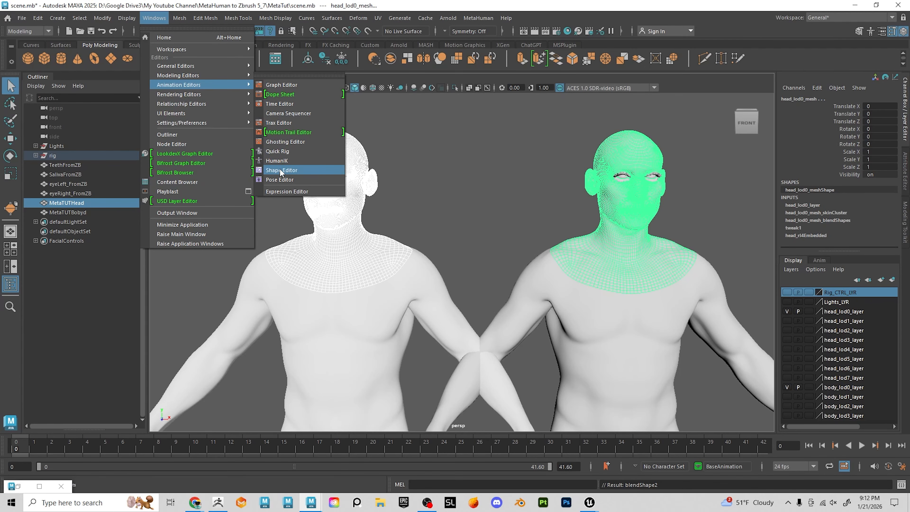
click(280, 172)
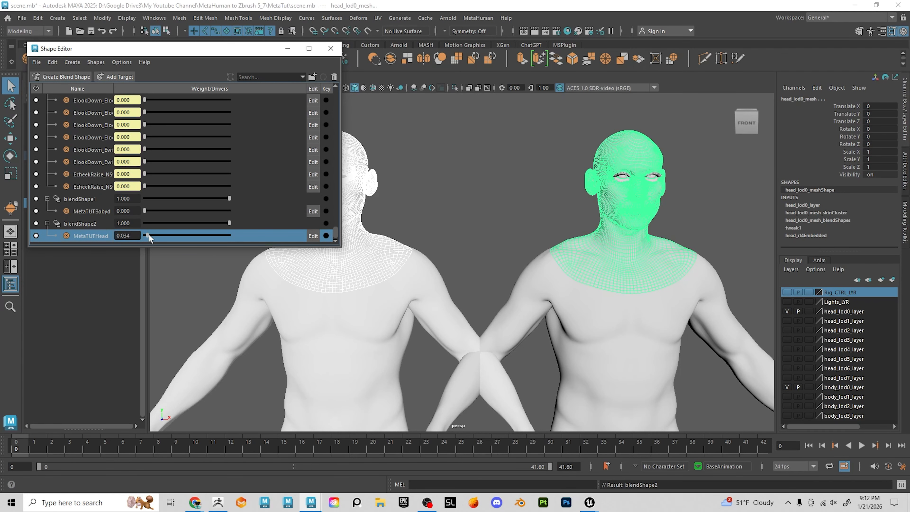
drag(148, 235, 258, 239)
key(f)
scroll(471, 281, up, 3)
scroll(524, 309, up, 5)
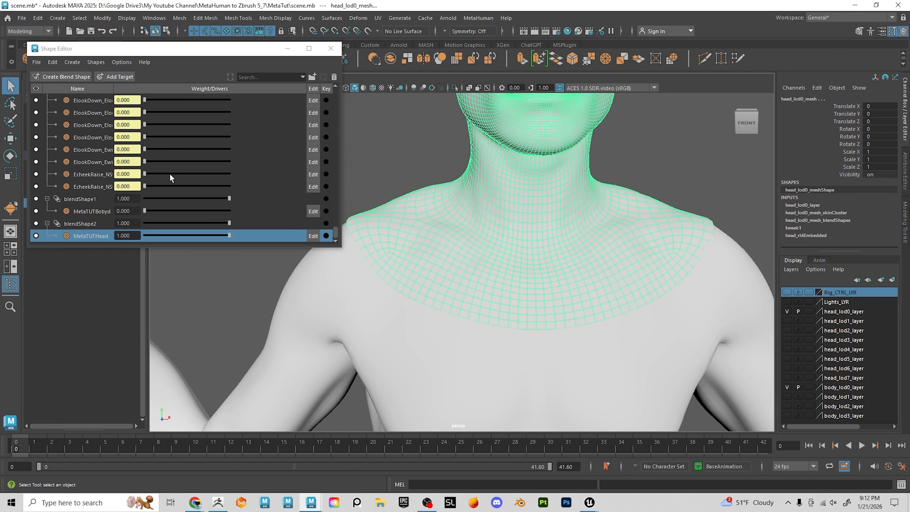
drag(152, 209, 342, 211)
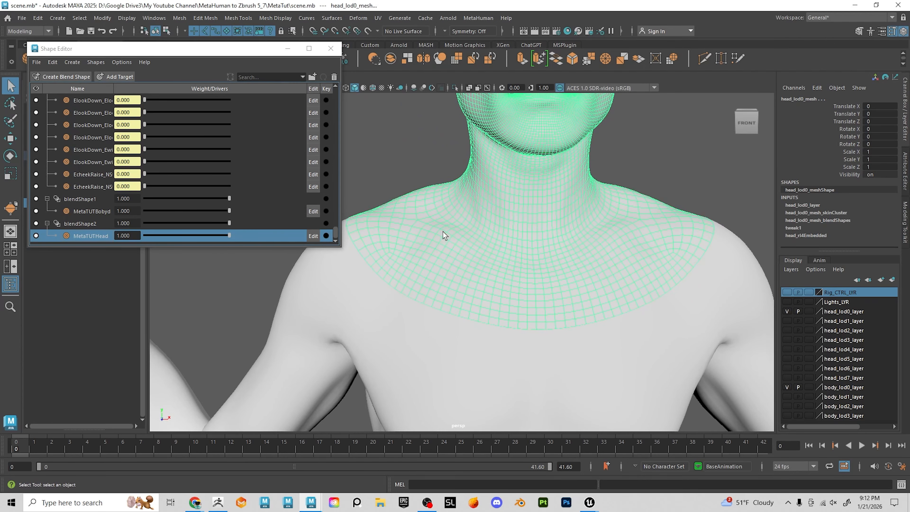
Inspect the blended head and body and their neck seam from different views, scrubbing the MetaTUTBobyd target weight and returning it to 1
alt+drag(443, 231, 472, 221)
click(432, 166)
alt+drag(553, 215, 516, 239)
alt+middle_drag(591, 327, 608, 226)
alt+right_drag(608, 225, 471, 252)
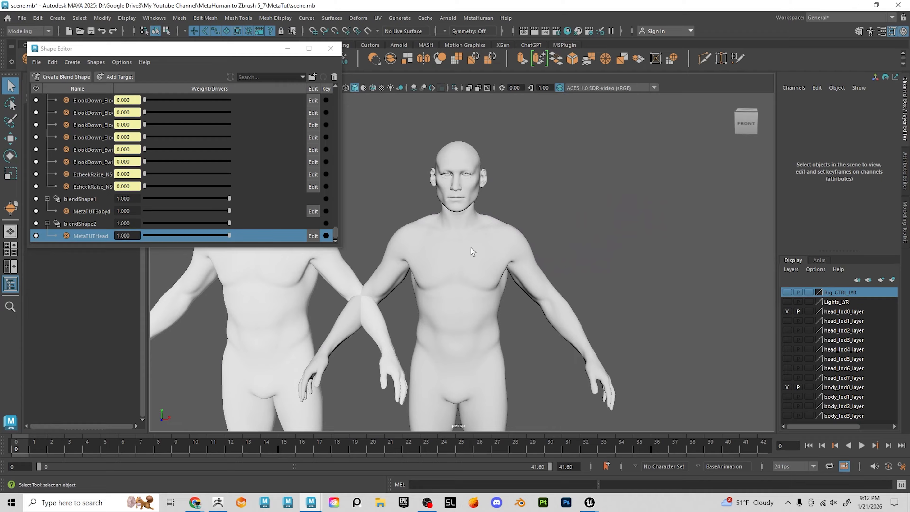
alt+middle_drag(471, 252, 528, 268)
alt+right_drag(528, 268, 468, 335)
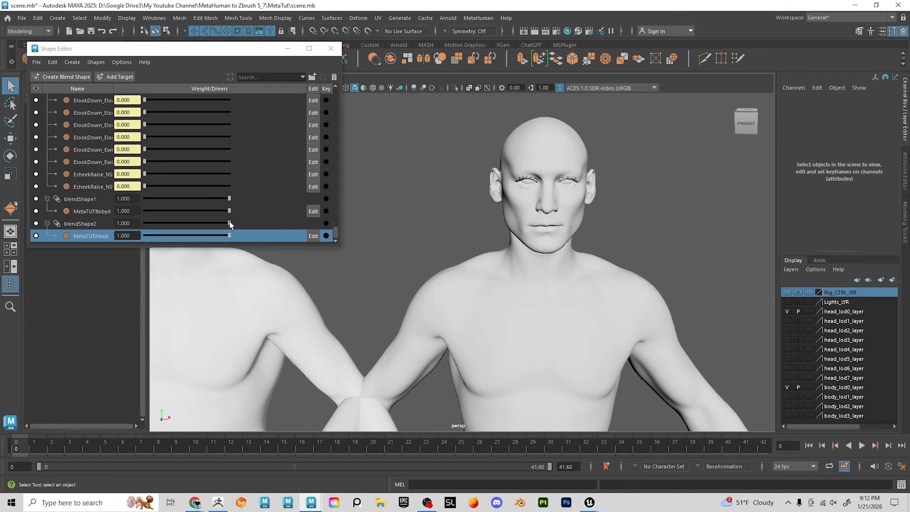
drag(229, 210, 473, 215)
alt+right_drag(526, 267, 518, 315)
alt+middle_drag(518, 316, 572, 283)
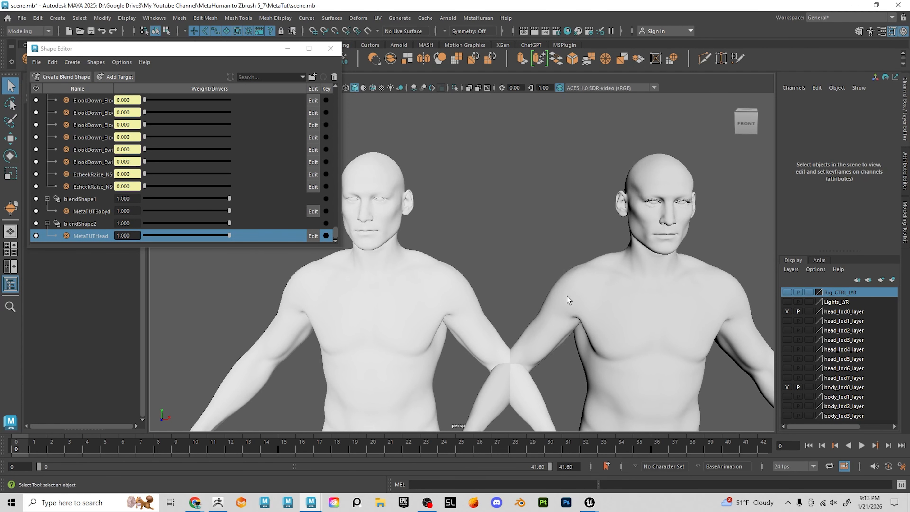
Close the Shape Editor and hide the head_lod0_layer and body_lod0_layer display layers
click(424, 266)
click(371, 291)
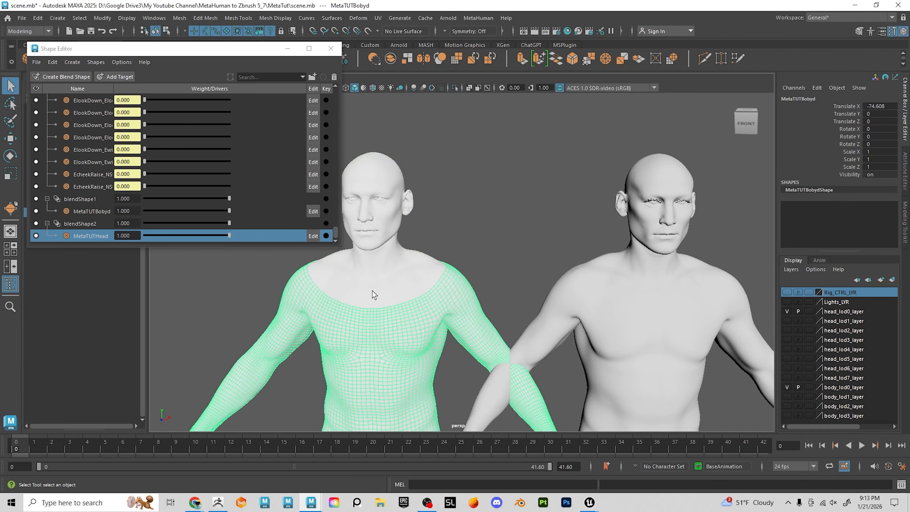
click(400, 279)
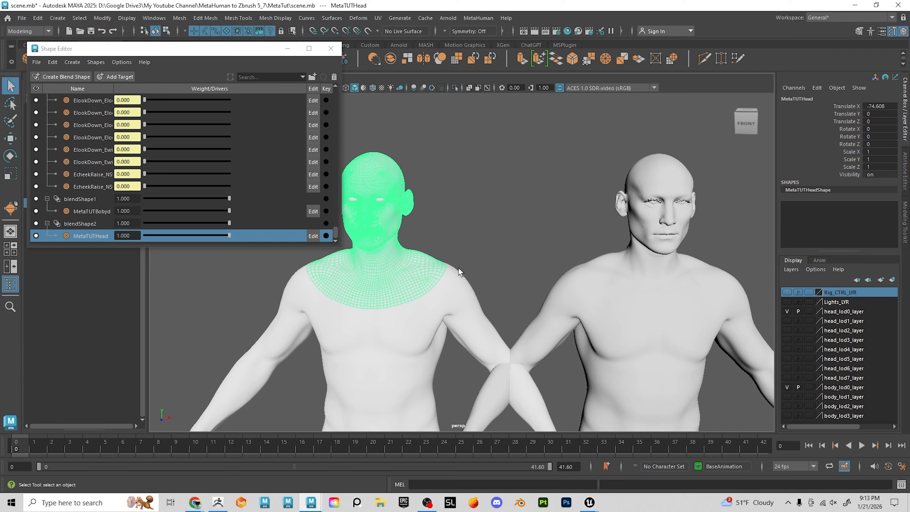
click(330, 48)
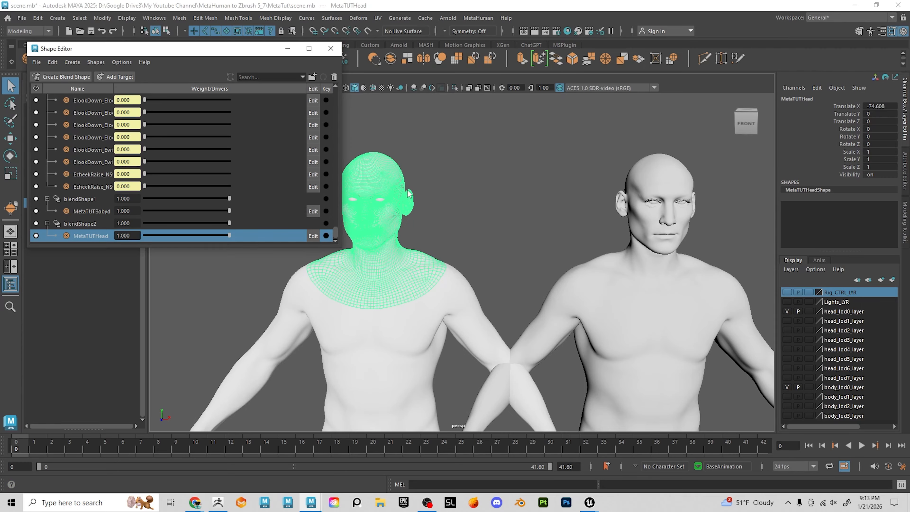
scroll(515, 247, down, 2)
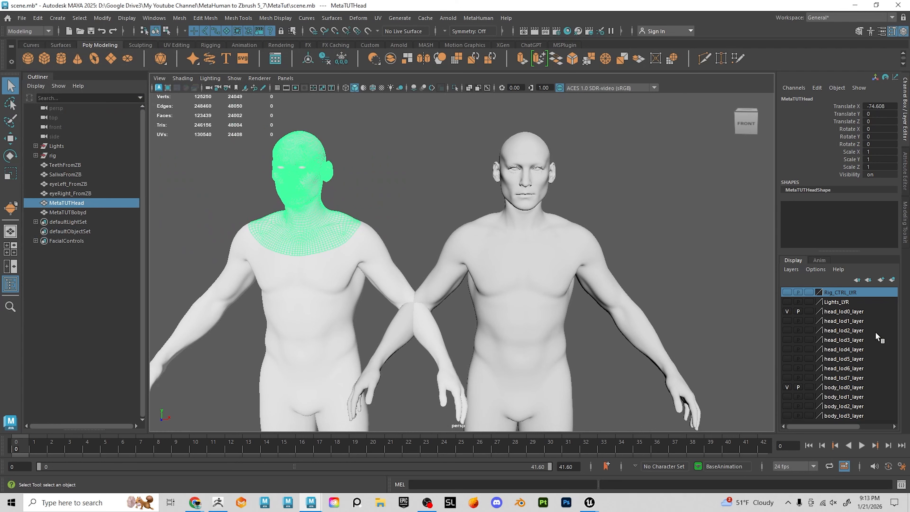
click(787, 312)
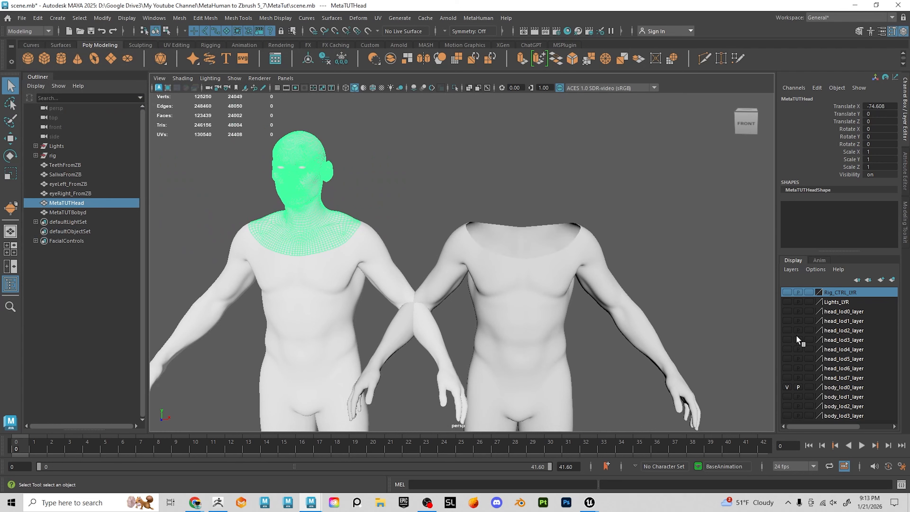
click(786, 388)
key(a)
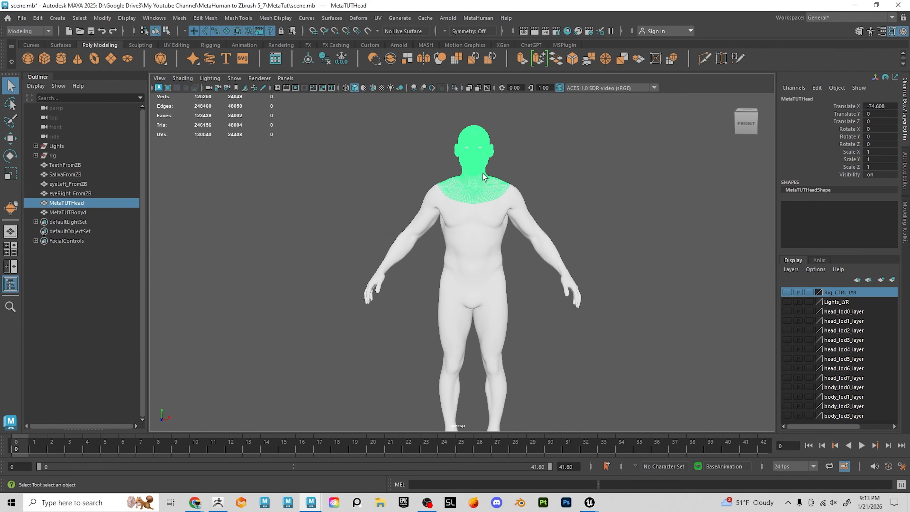
Select all the visible sculpted body, head, eye, teeth and saliva meshes and set their Translate X to 0
alt+middle_drag(592, 255, 540, 268)
alt+right_drag(541, 269, 536, 246)
scroll(449, 190, down, 2)
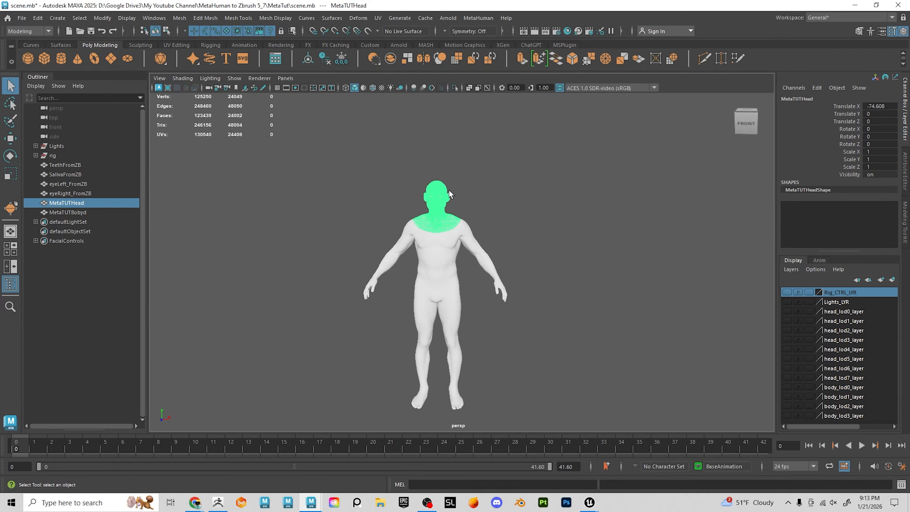
scroll(448, 190, down, 1)
drag(371, 177, 573, 402)
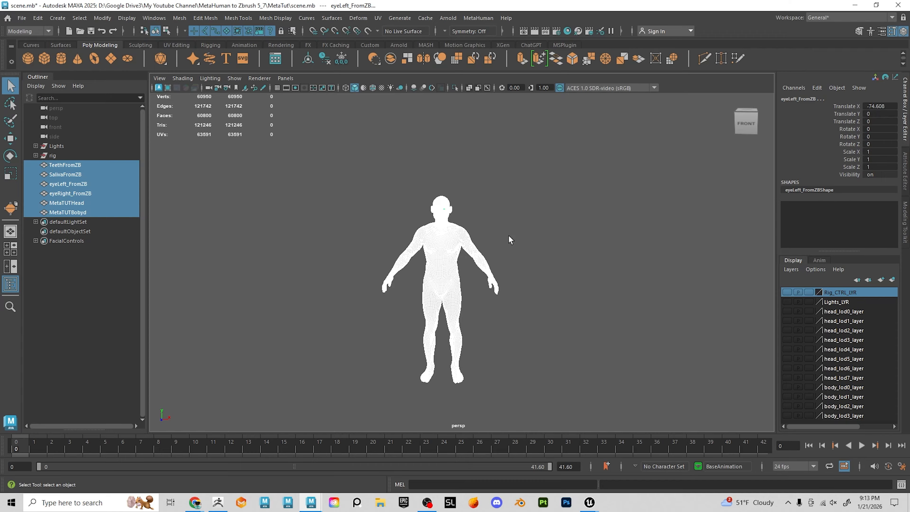
double_click(878, 108)
text(0)
key(Return)
Delete the construction history of the selected sculpted meshes
scroll(588, 255, up, 1)
scroll(586, 248, up, 3)
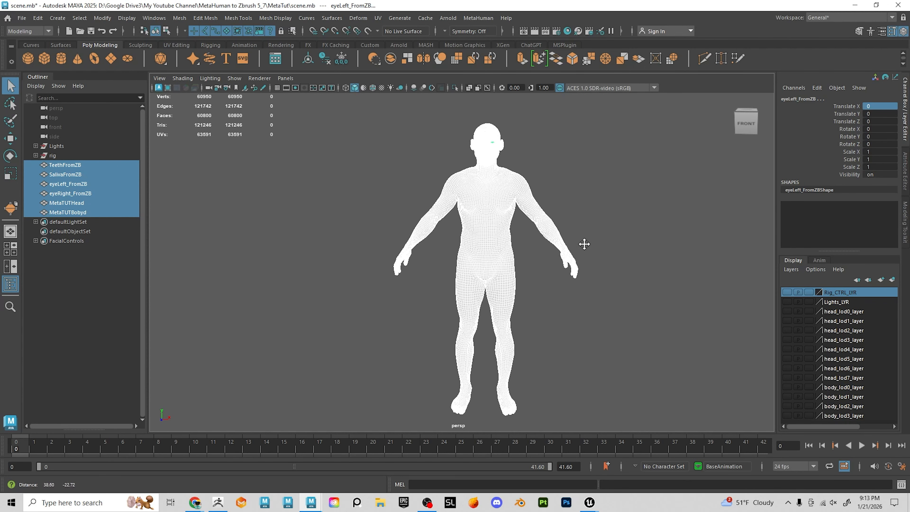
click(38, 19)
mouse_move(91, 134)
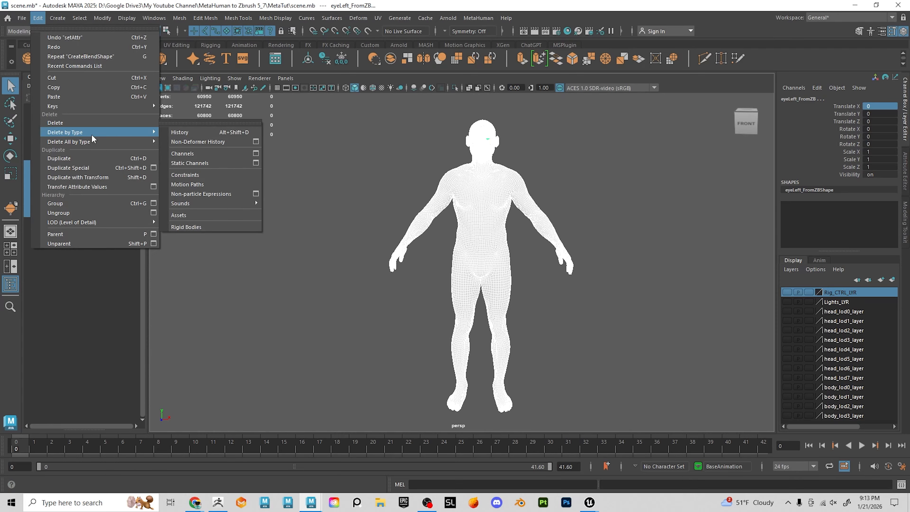
click(179, 132)
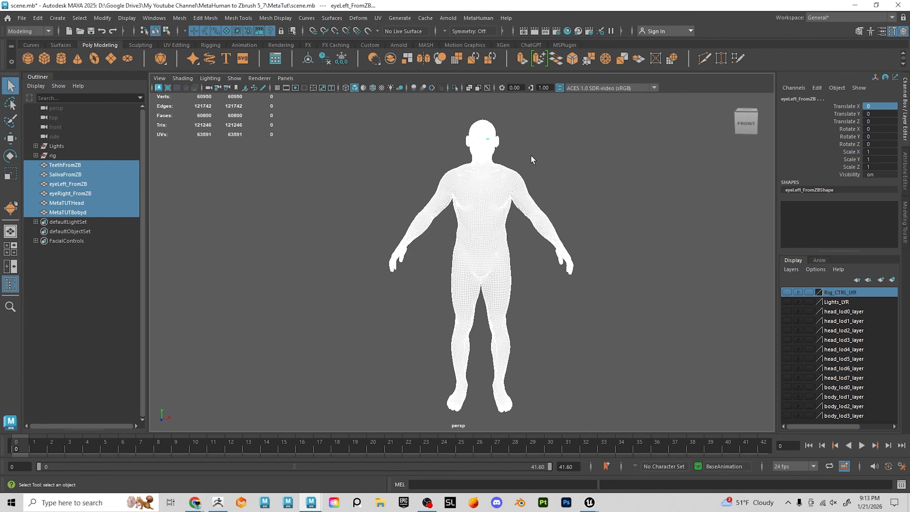
Select the six meshes from TeethFromZB through MetaTUTBobyd in the Outliner and start exporting the selection
drag(110, 185, 77, 218)
click(478, 182)
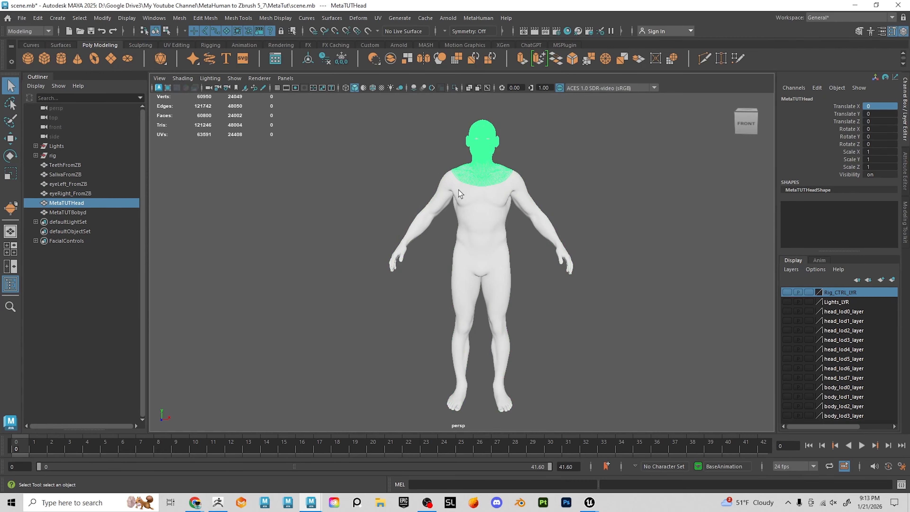
click(63, 165)
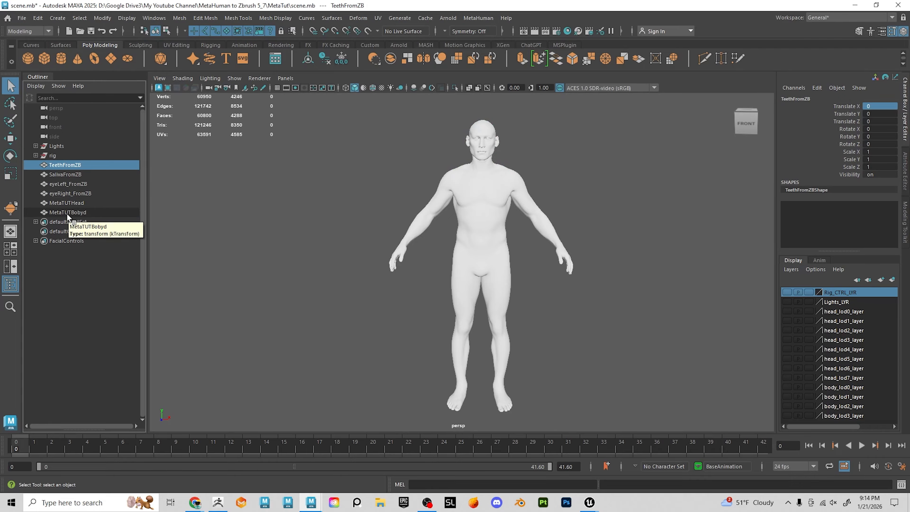
shift+click(66, 221)
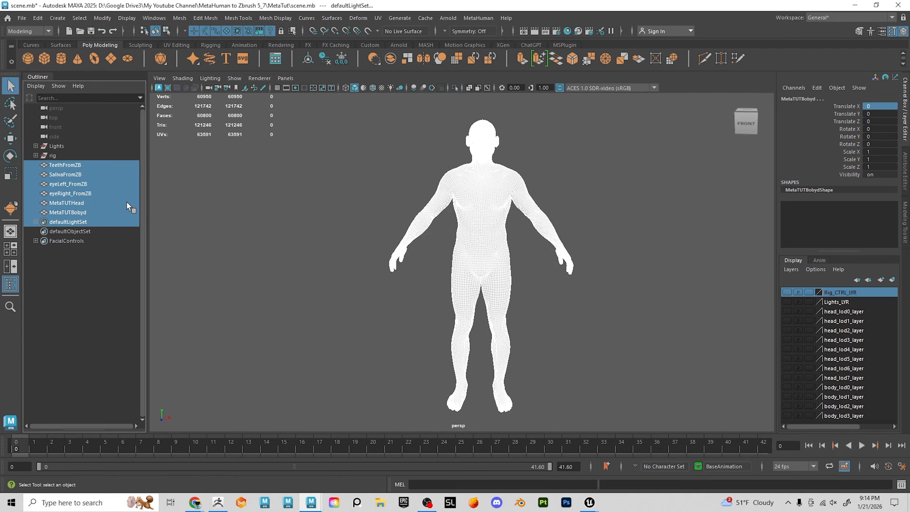
click(168, 192)
click(74, 167)
shift+click(75, 210)
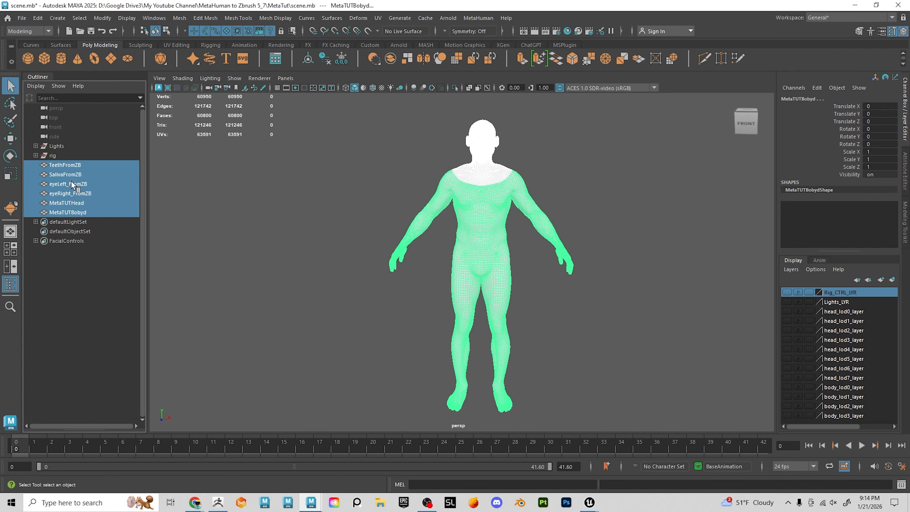
click(22, 19)
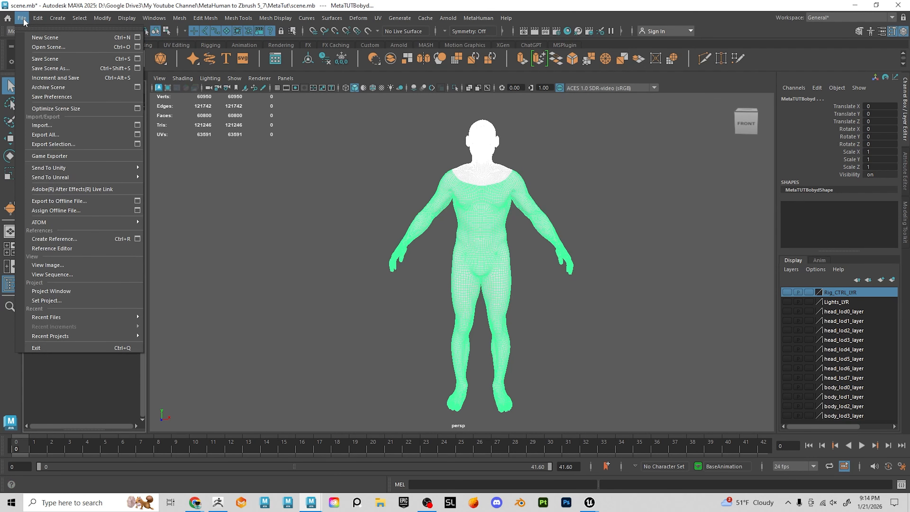
click(67, 147)
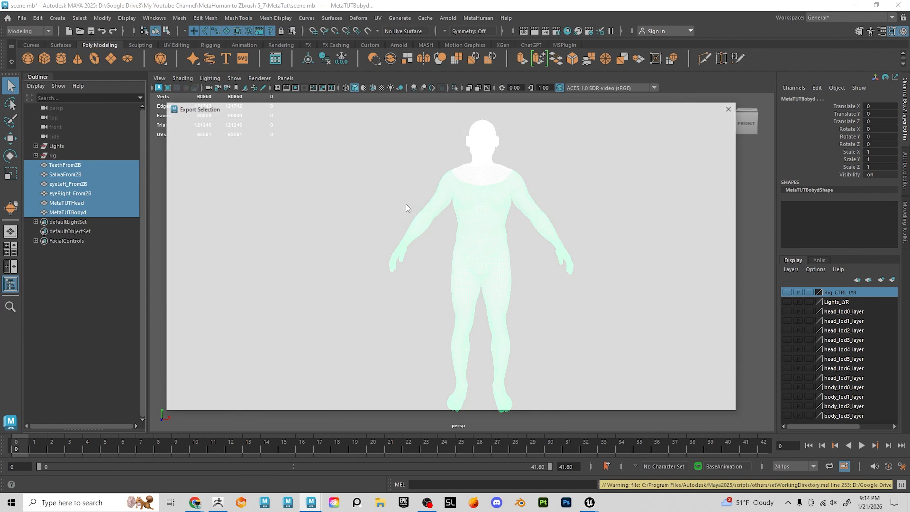
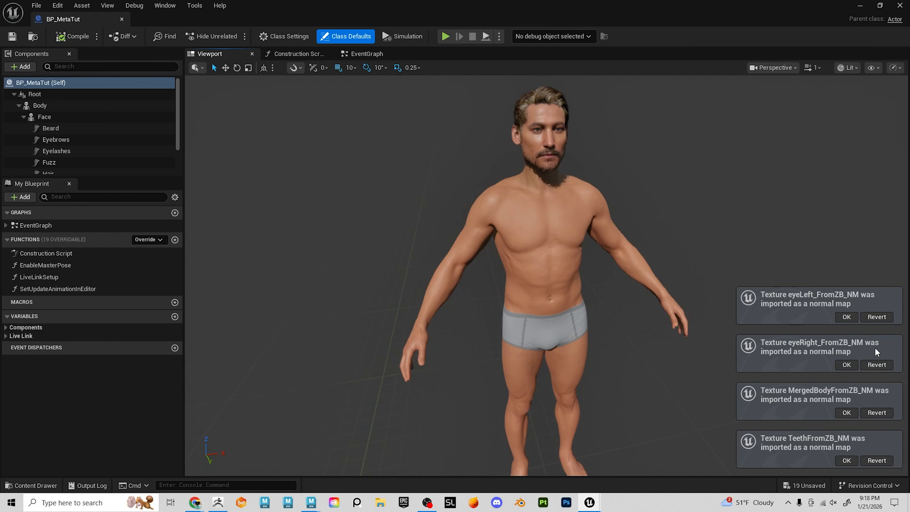
In Unreal Editor, accept the normal map import notices for the FromZB textures
click(845, 318)
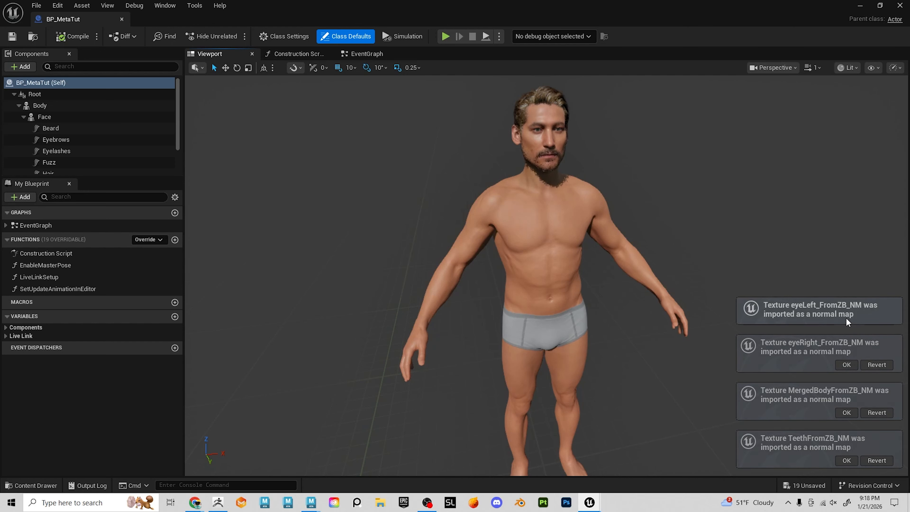
click(845, 364)
click(846, 413)
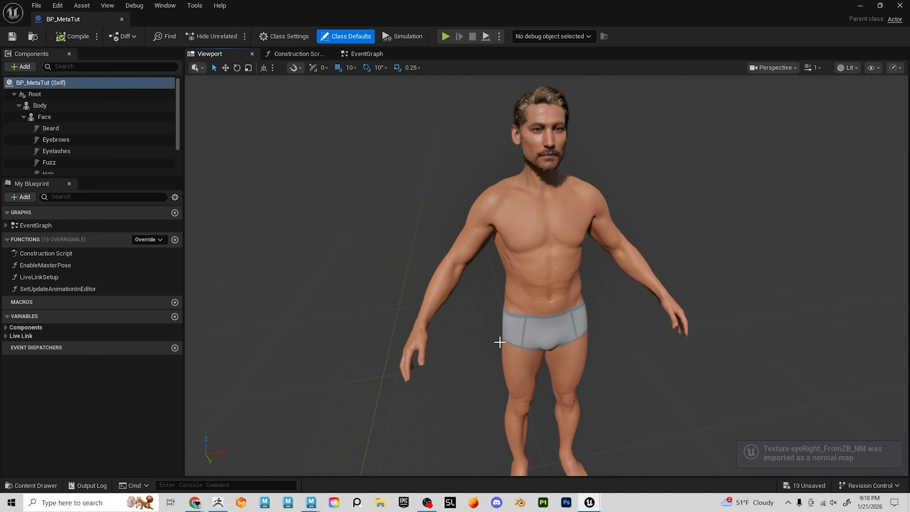
Review the imported assets in the MetaTUTFROMZB content folder and open the Mesh_ncl_4 static mesh
scroll(498, 339, down, 2)
key(ctrl+space)
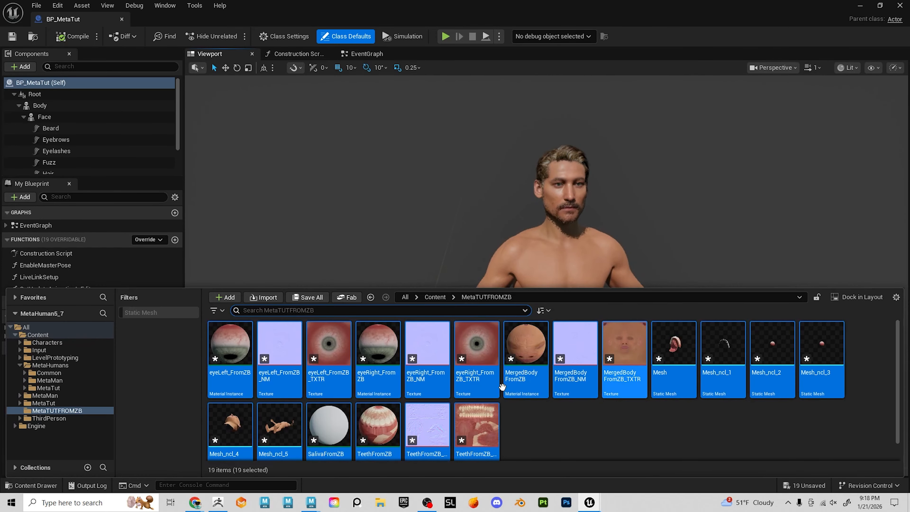
click(550, 443)
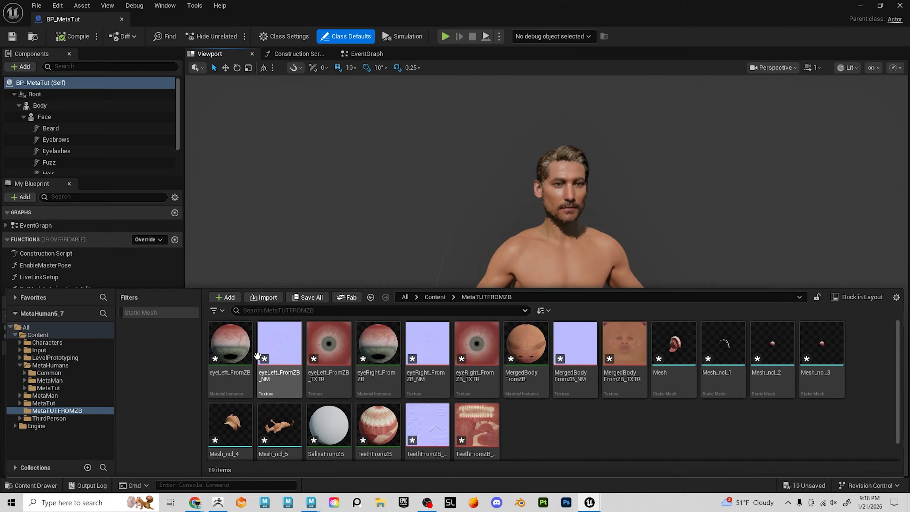
mouse_move(298, 374)
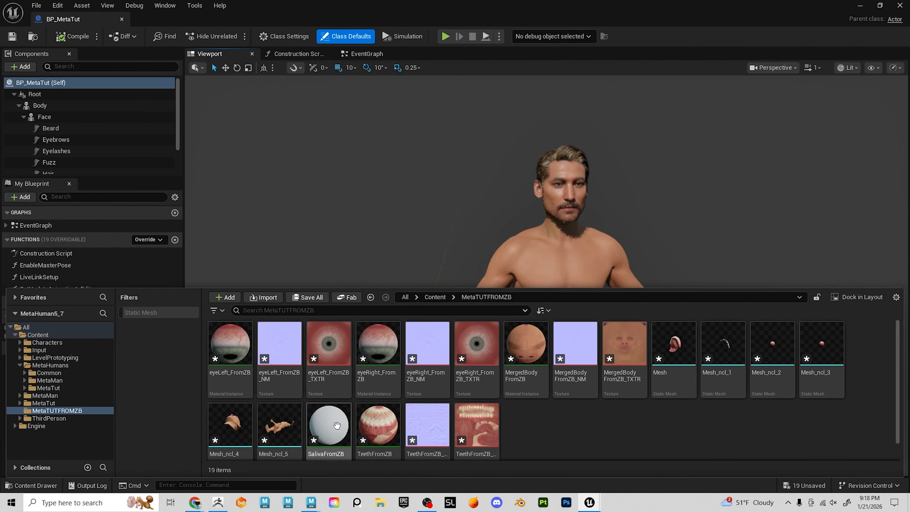
mouse_move(359, 427)
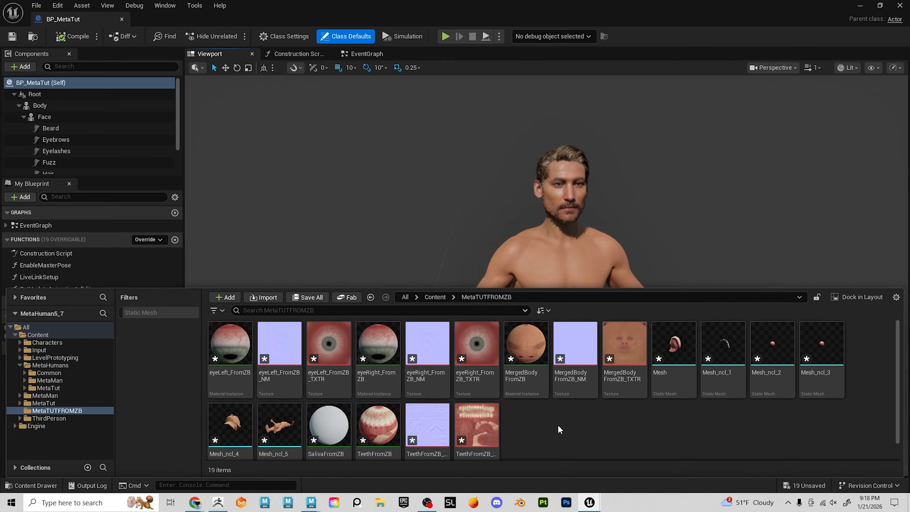
scroll(600, 429, down, 1)
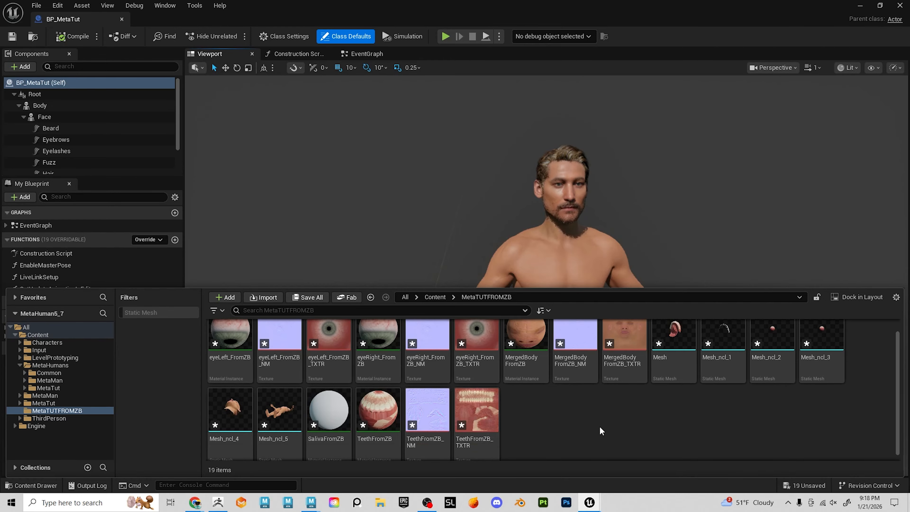
scroll(599, 426, up, 1)
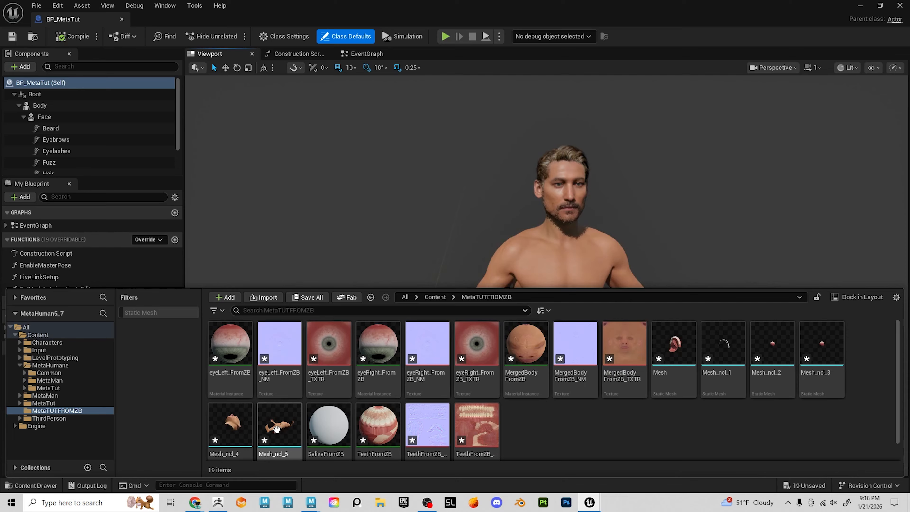
double_click(232, 429)
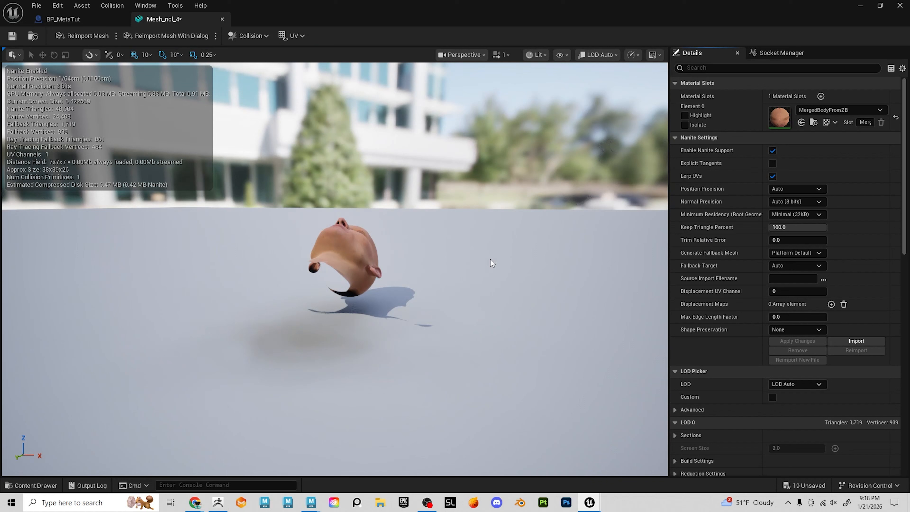
Inspect the orientation and face of the imported head in the Mesh_ncl_4 preview
alt+right_drag(491, 261, 434, 261)
alt+drag(490, 262, 487, 364)
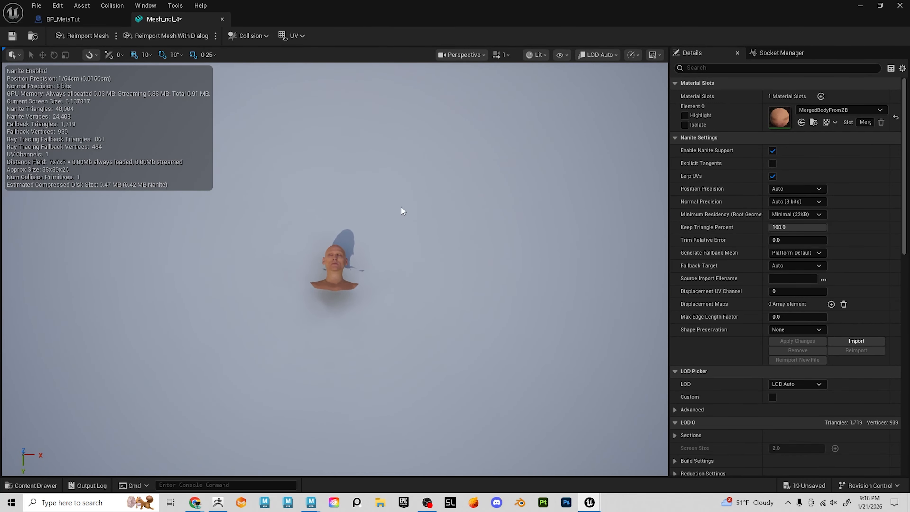
scroll(402, 210, up, 10)
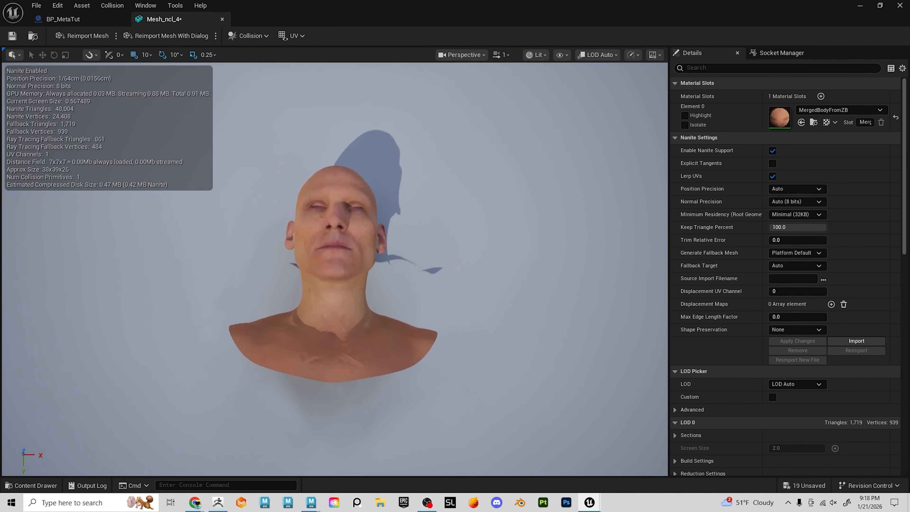
mouse_move(401, 211)
alt+mouse_down()
mouse_move(400, 237)
mouse_move(381, 251)
mouse_move(408, 211)
alt+mouse_up()
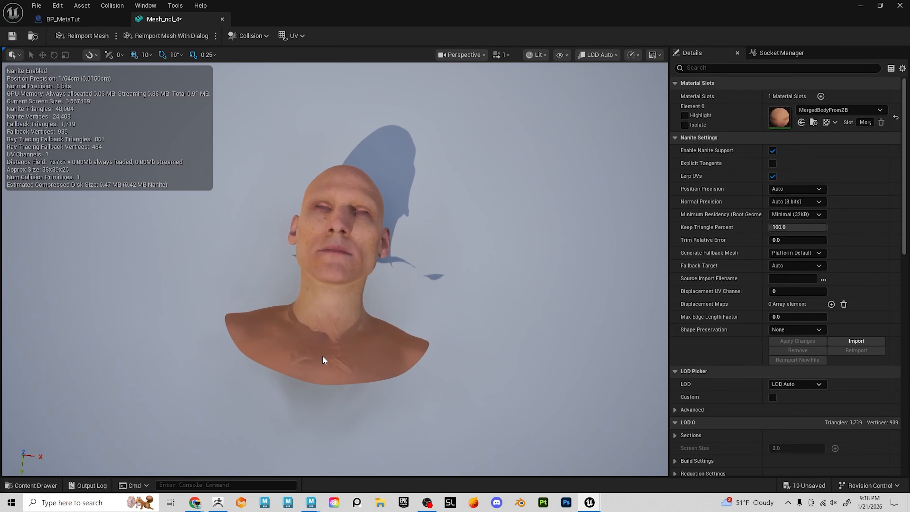
In Maya, select all six body, head, eye, teeth and saliva meshes and set their Rotate X to 90
mouse_move(311, 502)
click(298, 460)
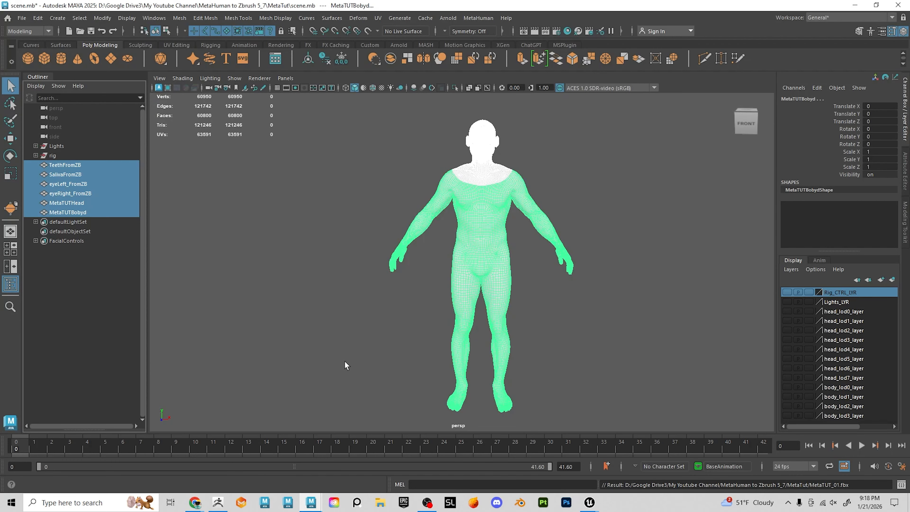
alt+right_drag(621, 304, 513, 288)
alt+drag(557, 297, 543, 295)
drag(377, 161, 640, 441)
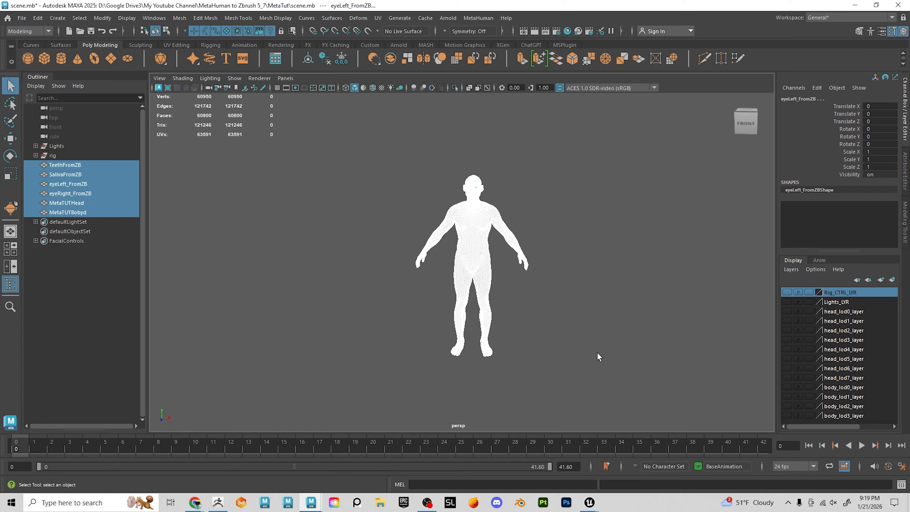
key(e)
alt+drag(595, 351, 499, 343)
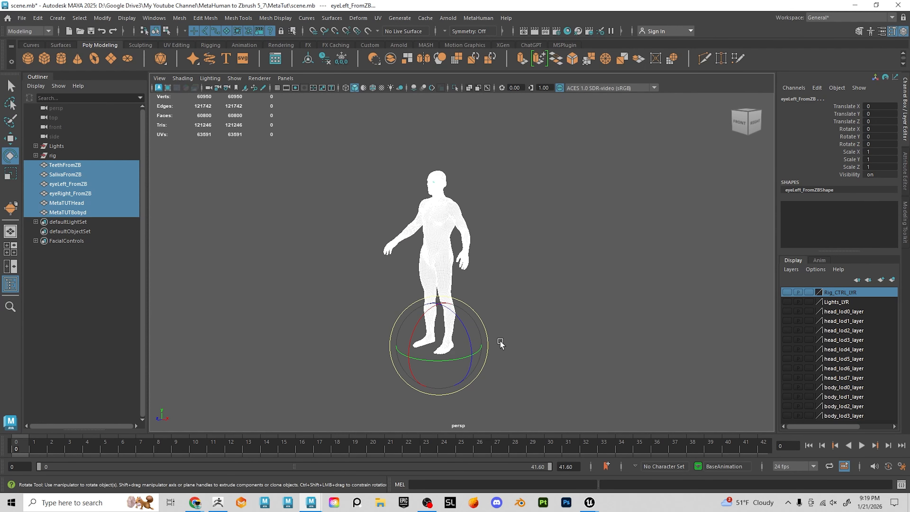
drag(419, 324, 620, 307)
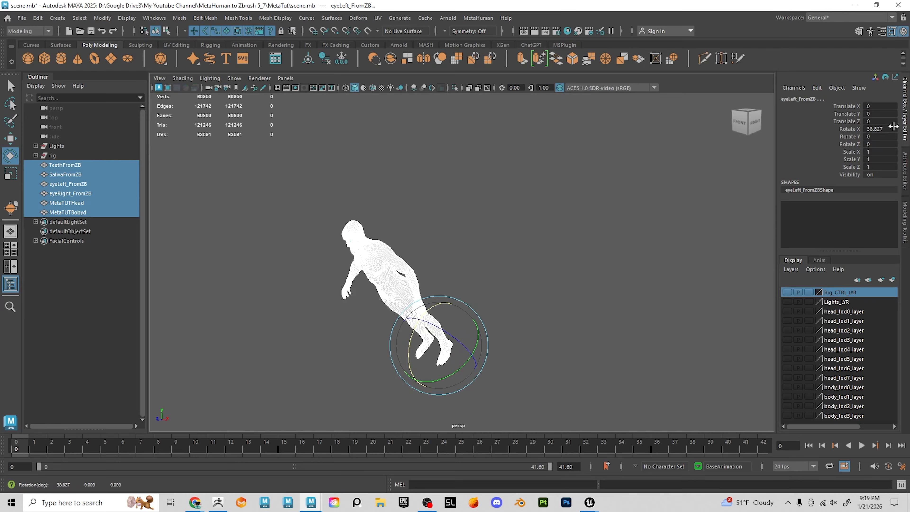
double_click(885, 129)
key(Return)
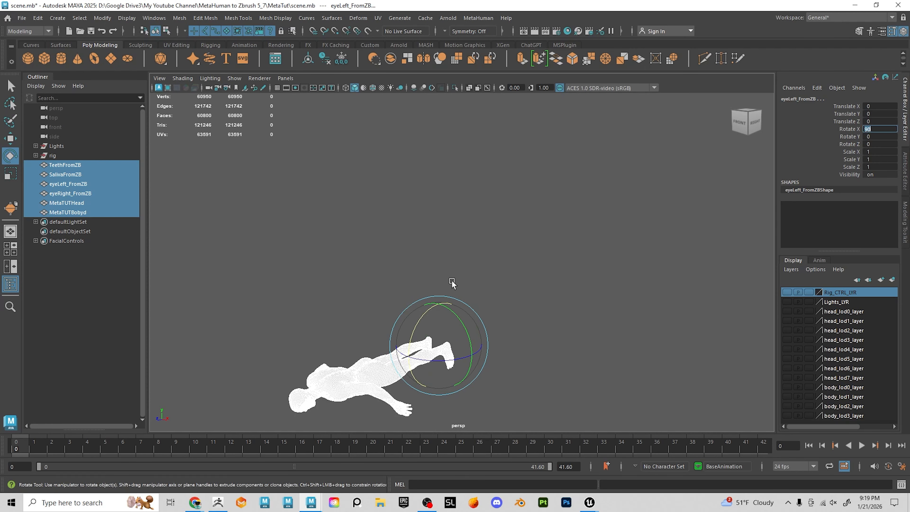
Freeze the transformations of the six rotated meshes and delete their construction history
alt+drag(452, 283, 579, 276)
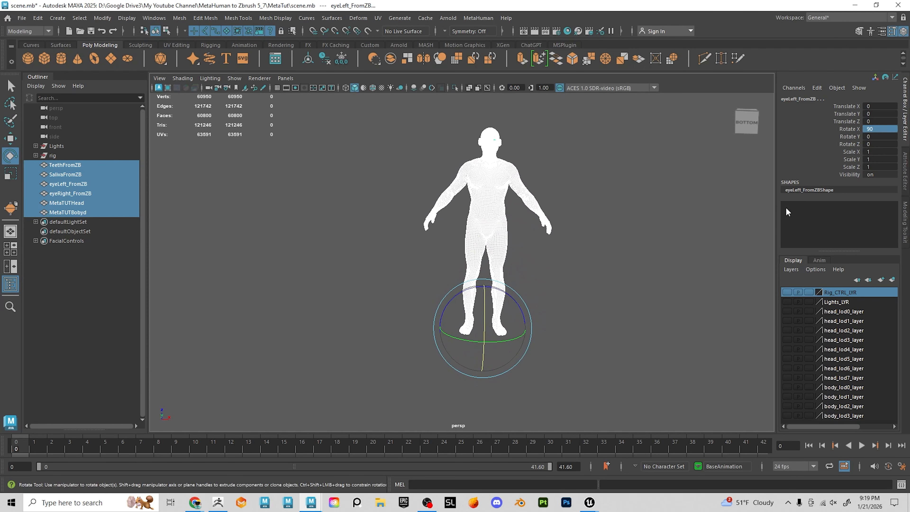
click(101, 18)
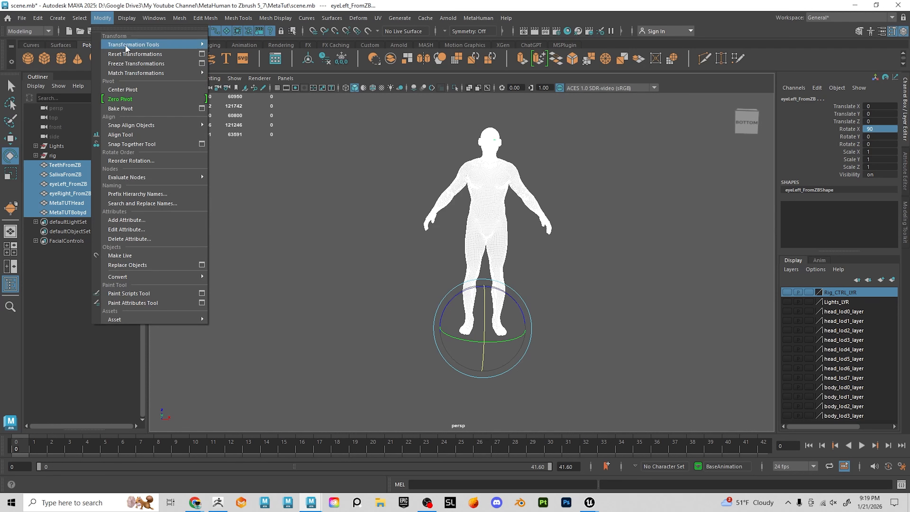
click(134, 65)
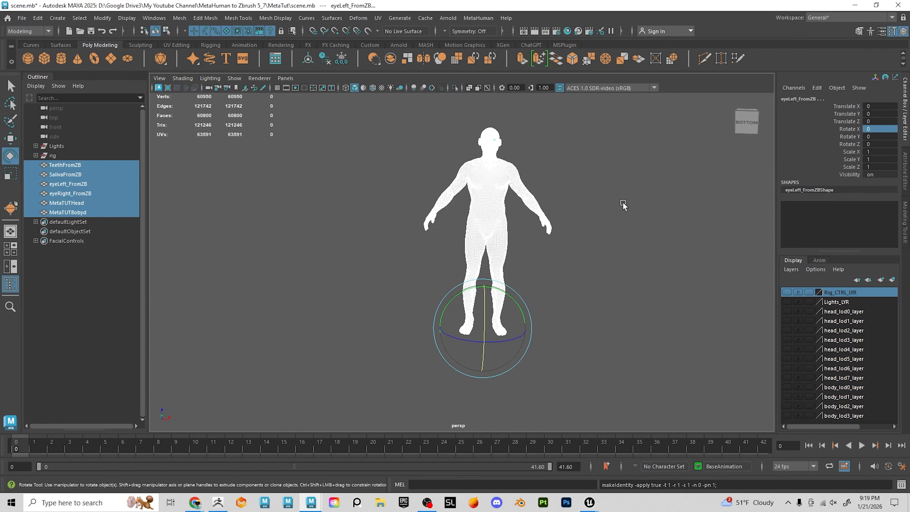
alt+drag(623, 204, 579, 219)
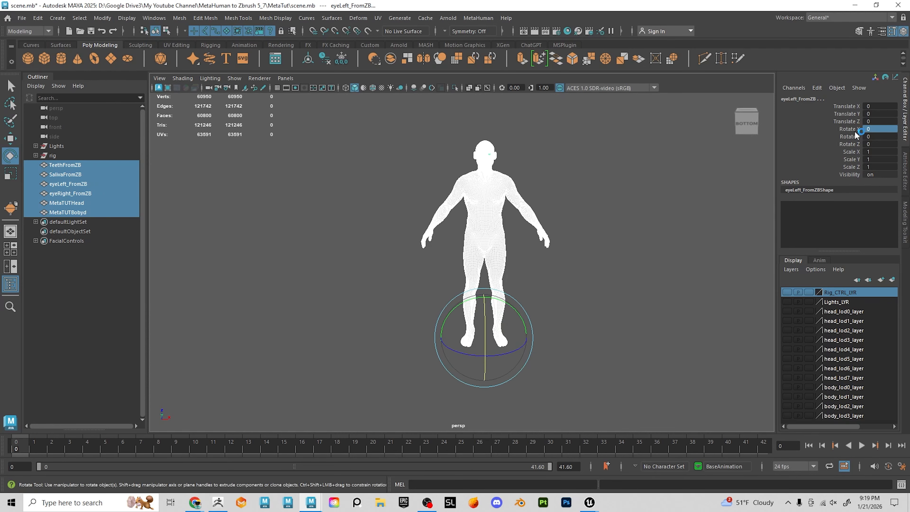
mouse_move(619, 265)
alt+mouse_down()
mouse_move(575, 271)
mouse_move(605, 260)
alt+mouse_up()
click(38, 18)
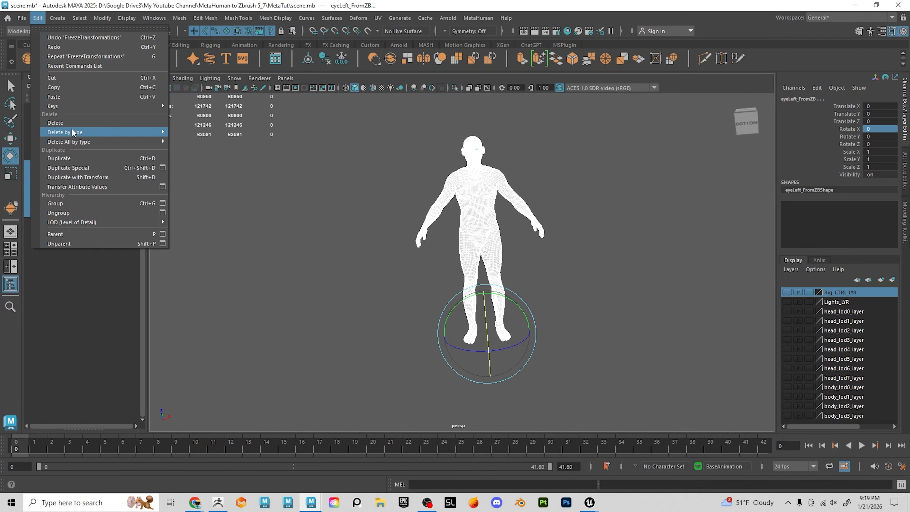
mouse_move(160, 137)
click(189, 132)
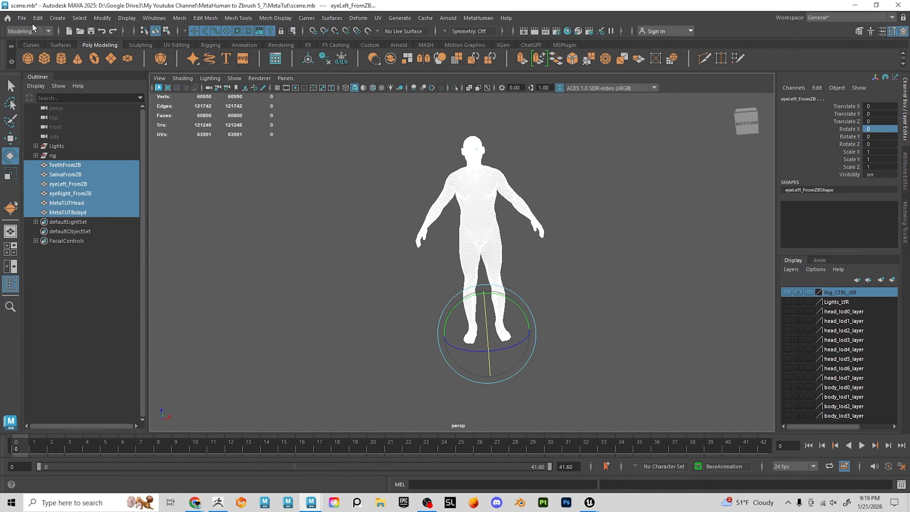
Export the selected meshes as FBX, replacing the existing MetaTUT_01.fbx in the MetaTut folder
click(21, 18)
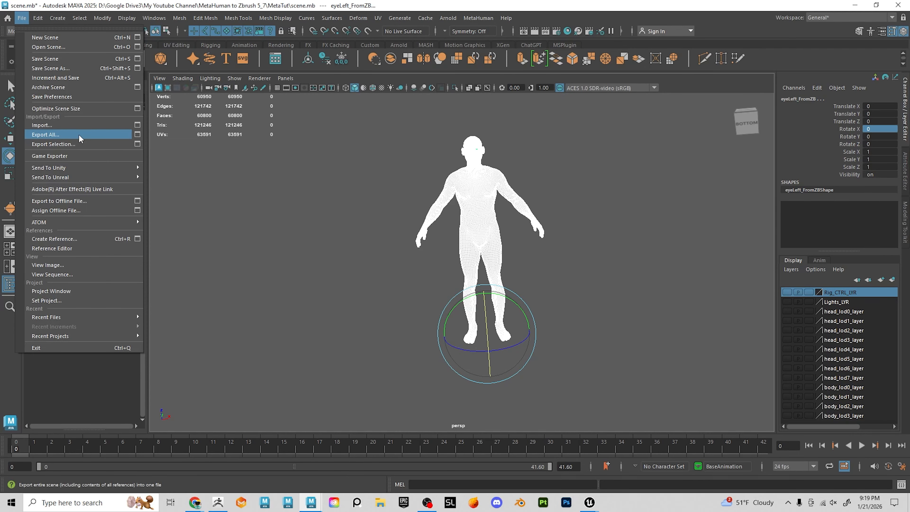
click(75, 147)
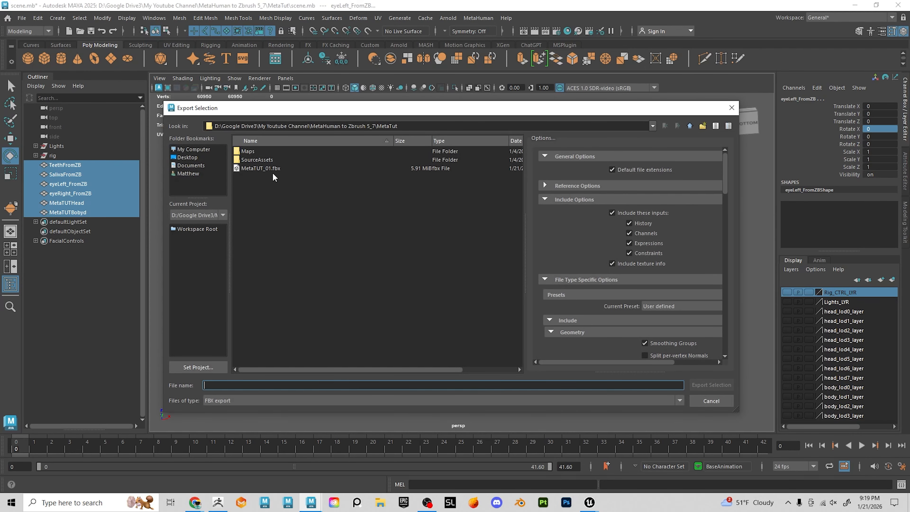
click(251, 169)
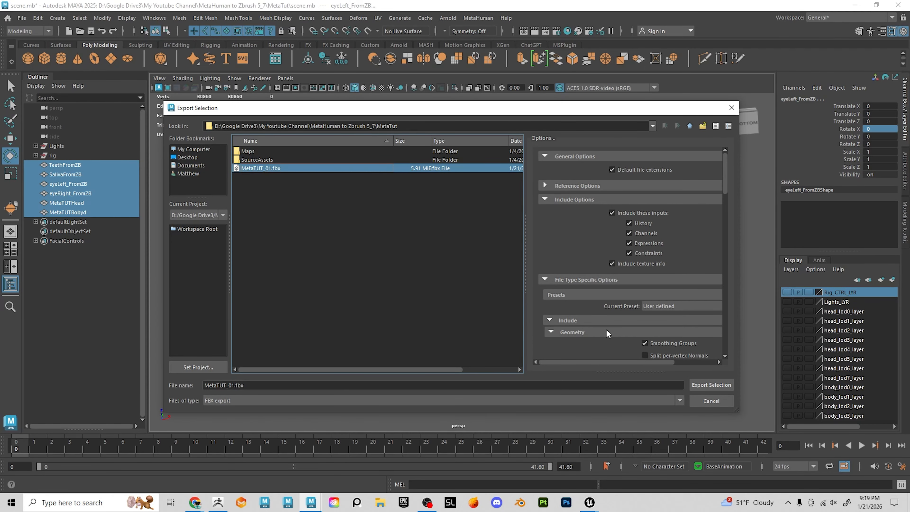
click(714, 386)
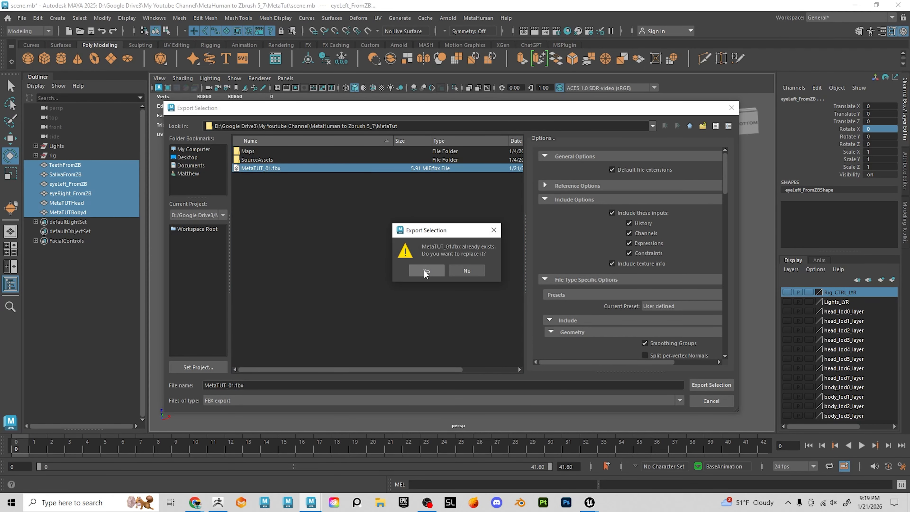
click(425, 270)
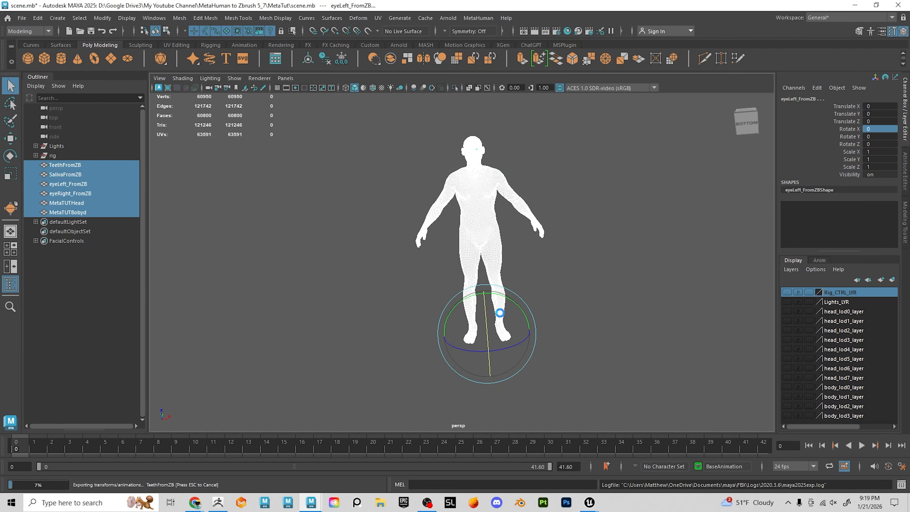
click(531, 352)
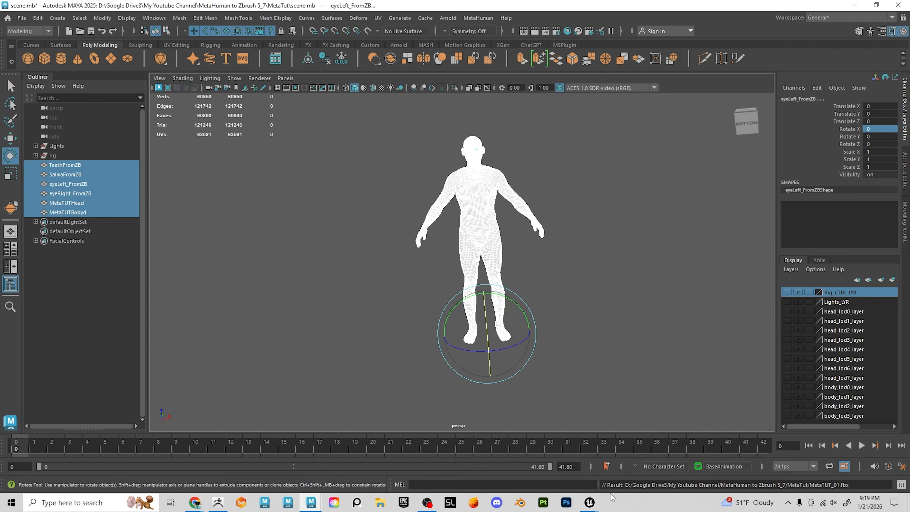
In Unreal Editor, close the Mesh_ncl_4 editor and reimport the Mesh static mesh in the MetaTUTFROMZB folder
click(589, 502)
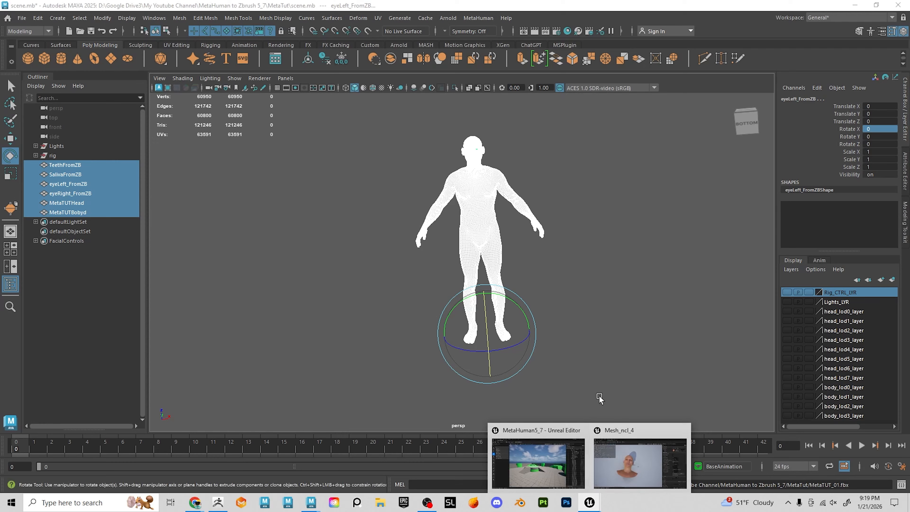
click(623, 468)
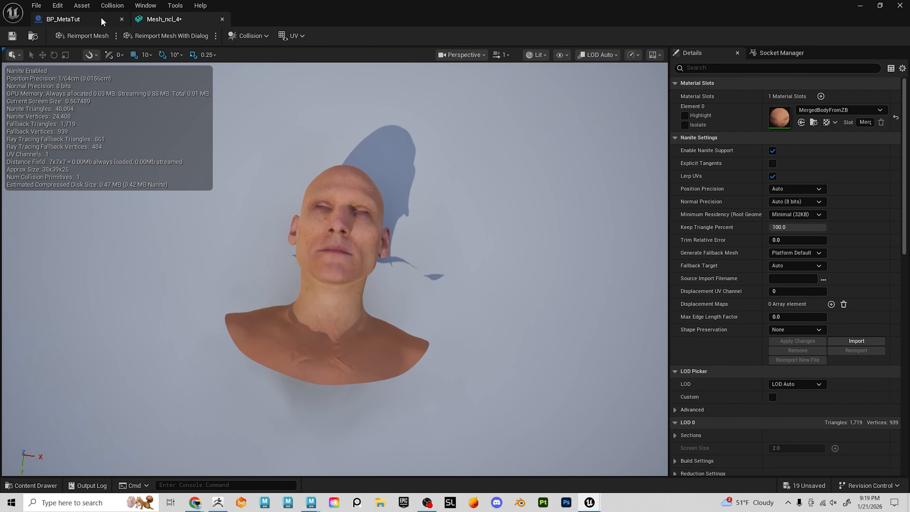
click(222, 19)
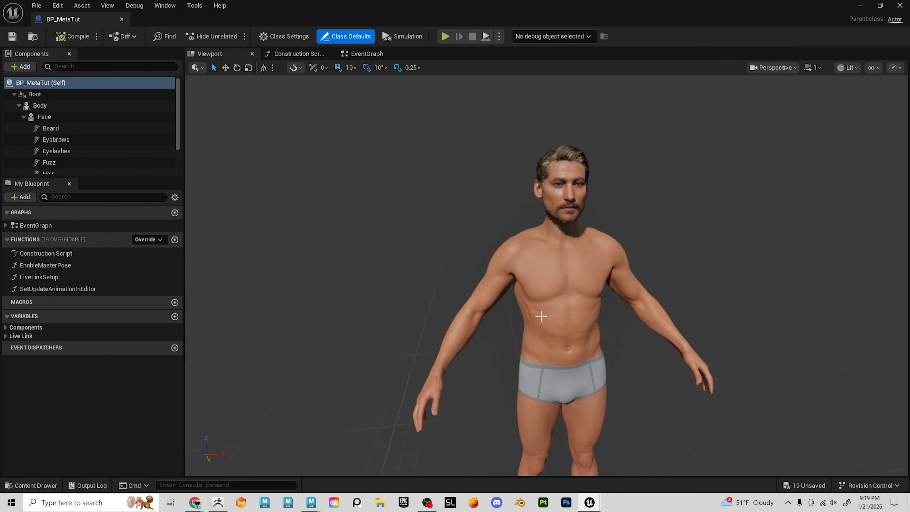
key(ctrl+space)
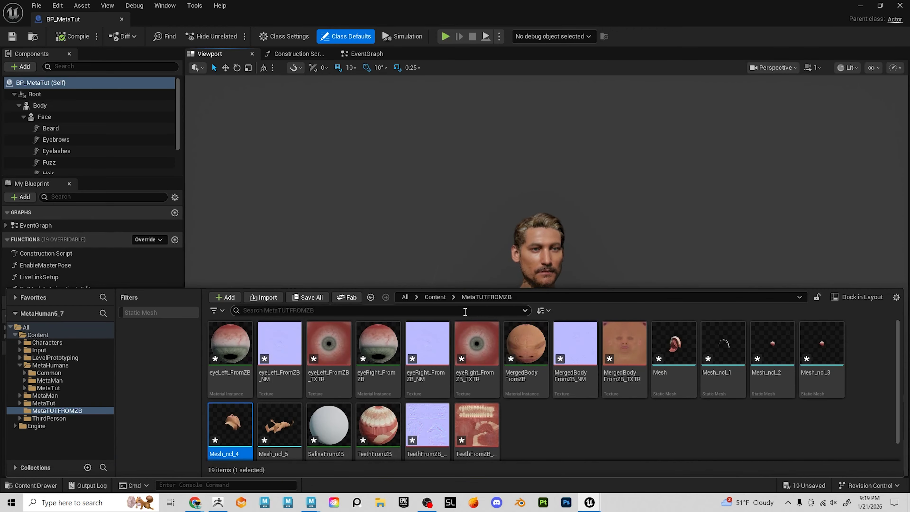
right_click(679, 343)
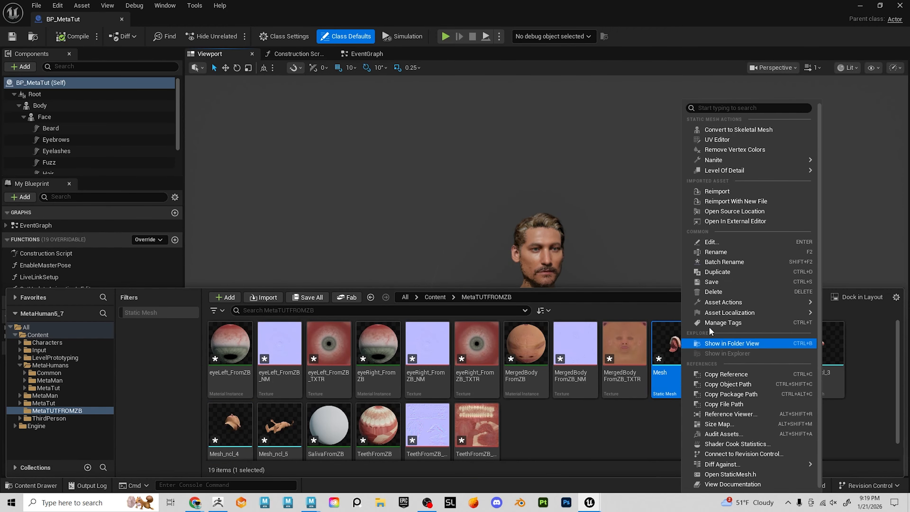
click(713, 211)
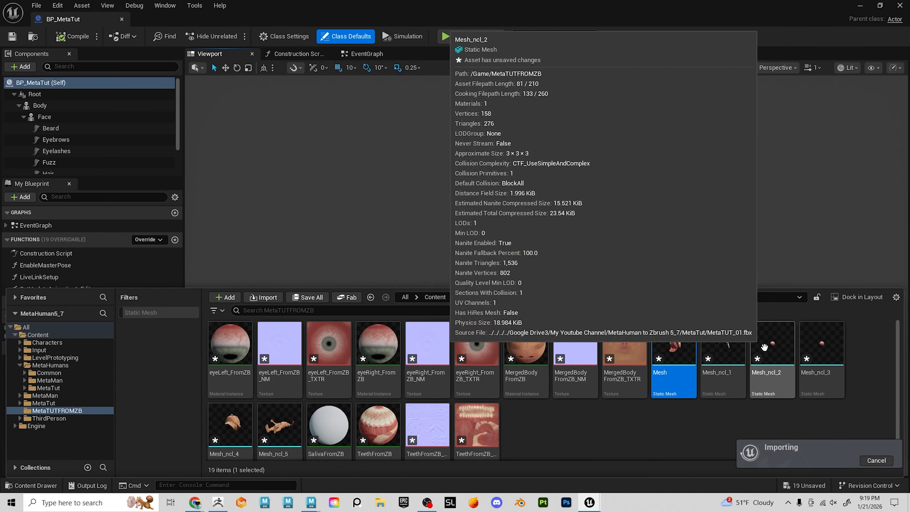
Reimport the static meshes Mesh_ncl_1 through Mesh_ncl_5 together and save all unsaved assets
mouse_move(724, 351)
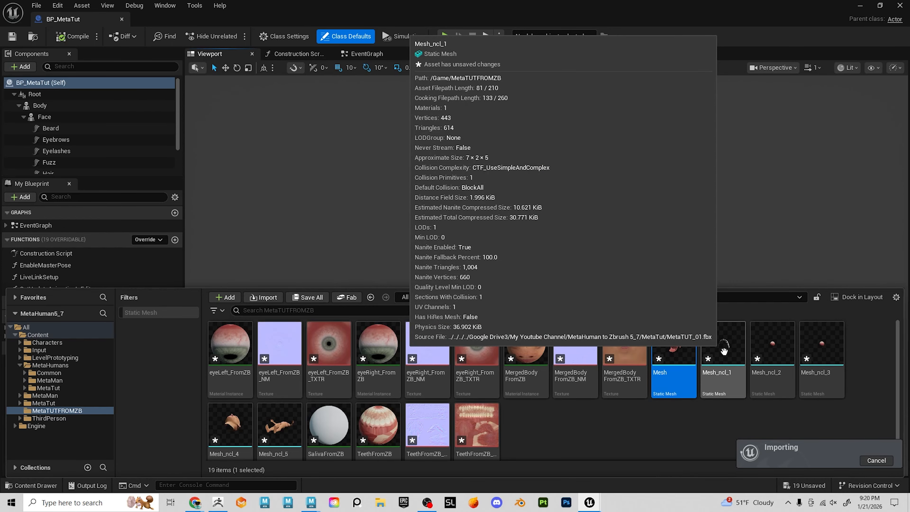
click(723, 350)
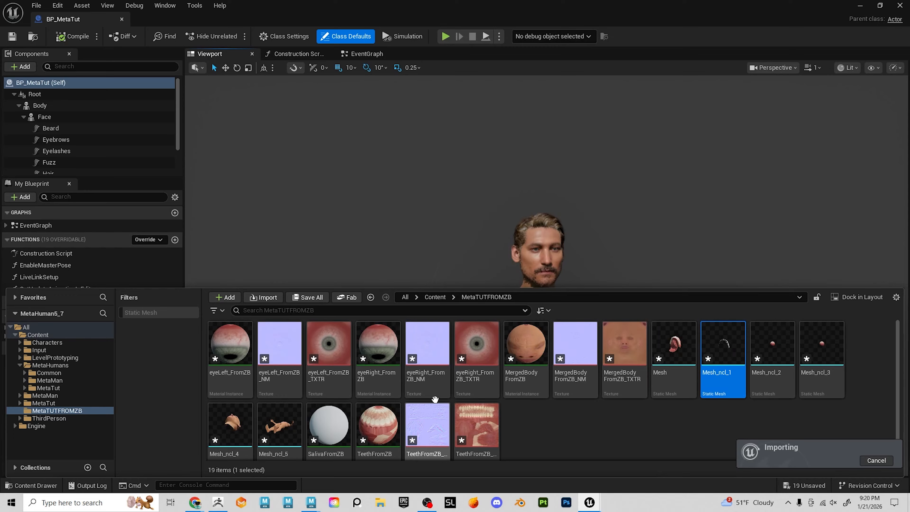
shift+click(280, 435)
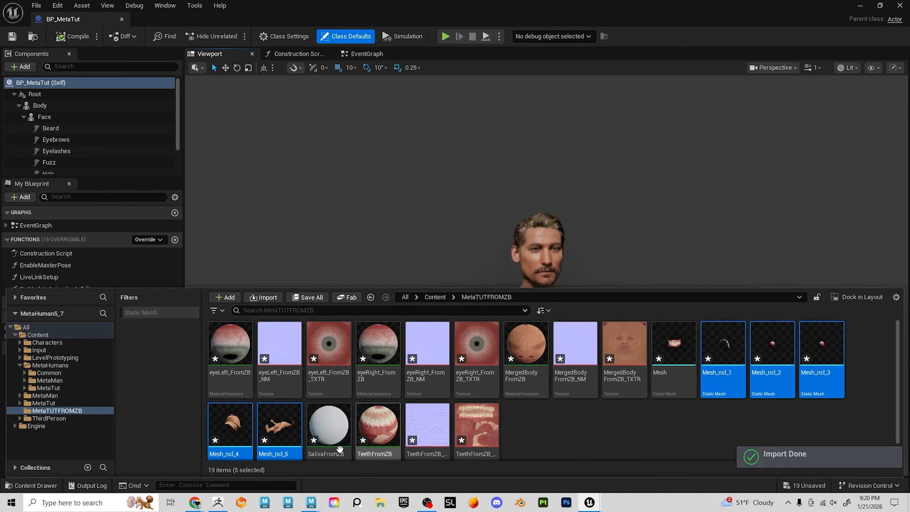
right_click(278, 428)
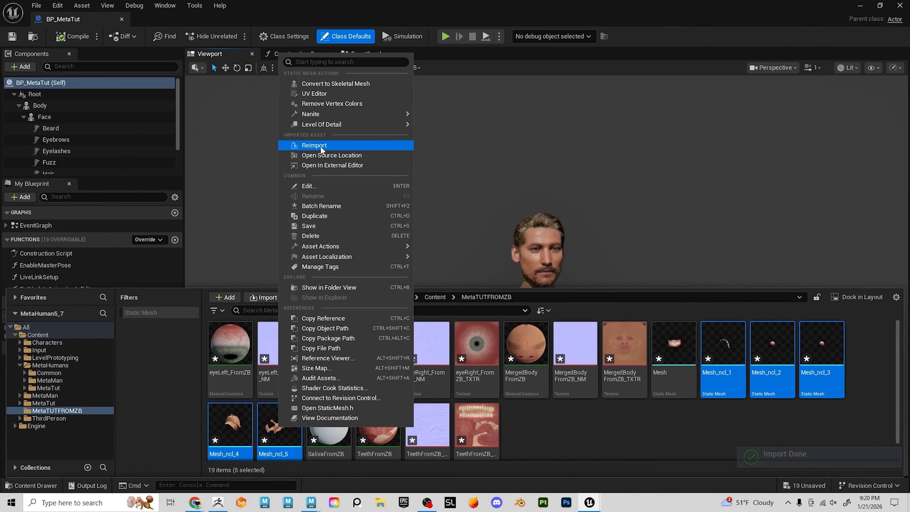
click(313, 146)
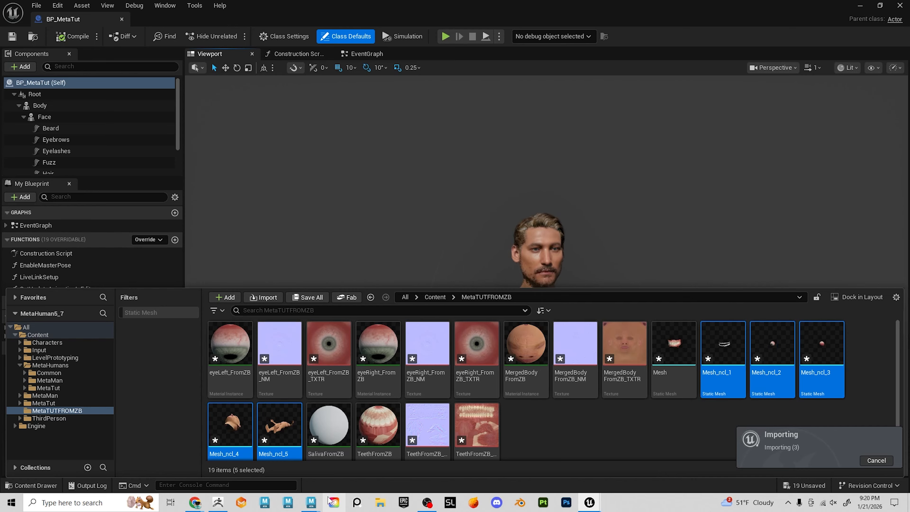
click(310, 503)
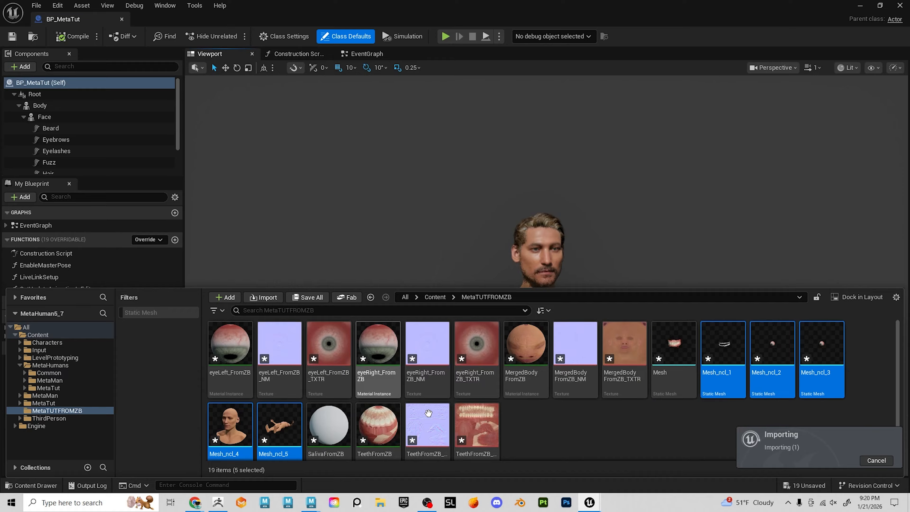
mouse_move(479, 422)
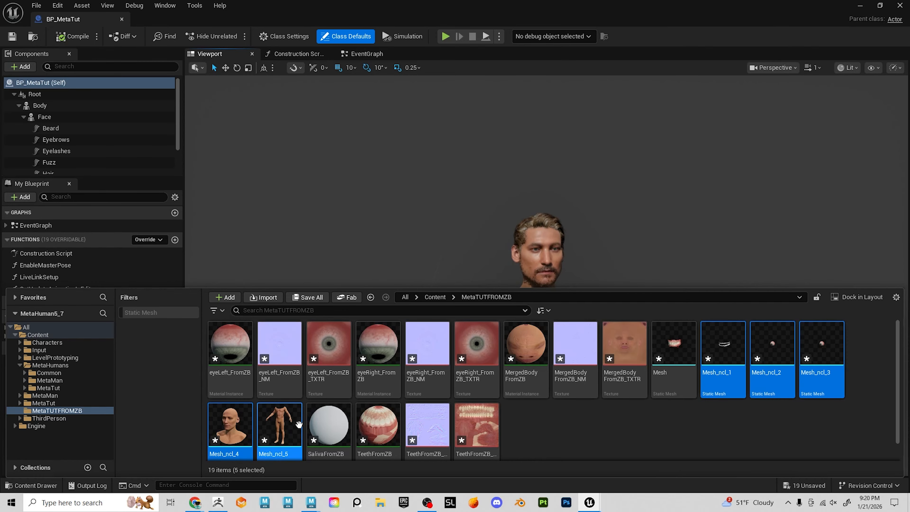
mouse_move(265, 438)
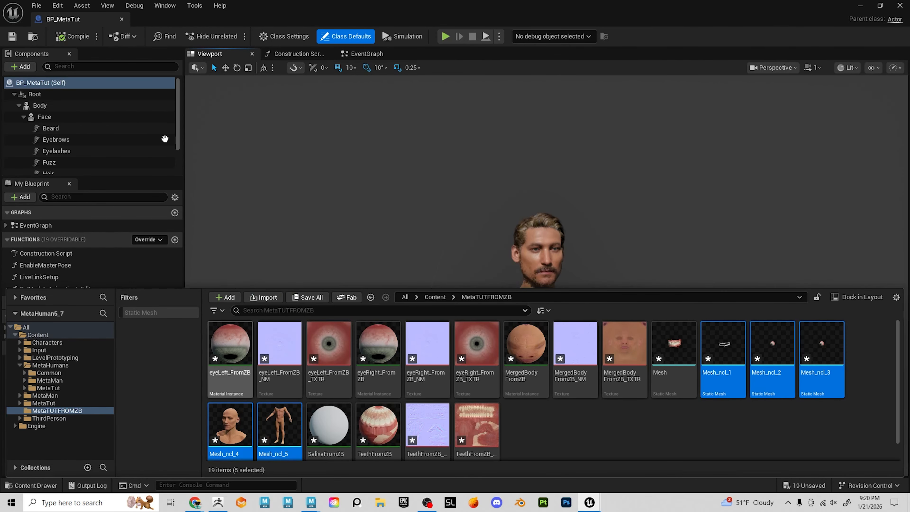
click(36, 5)
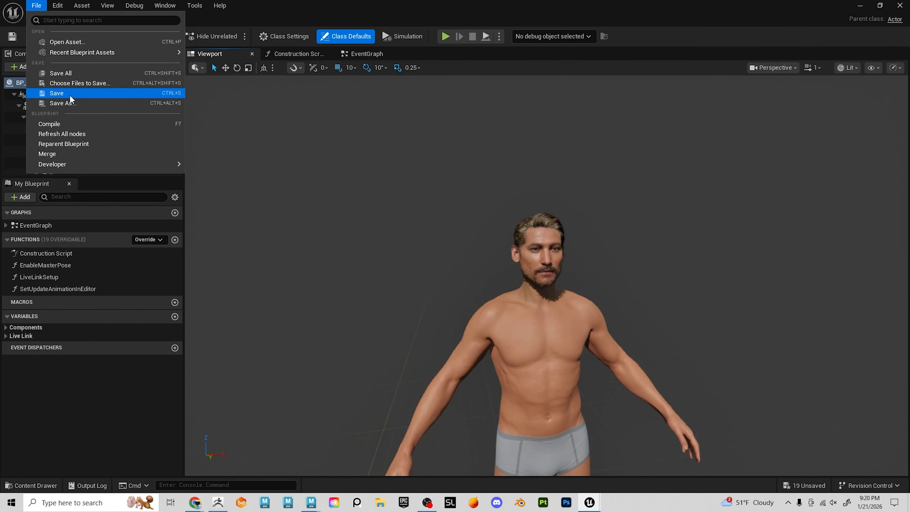
click(68, 73)
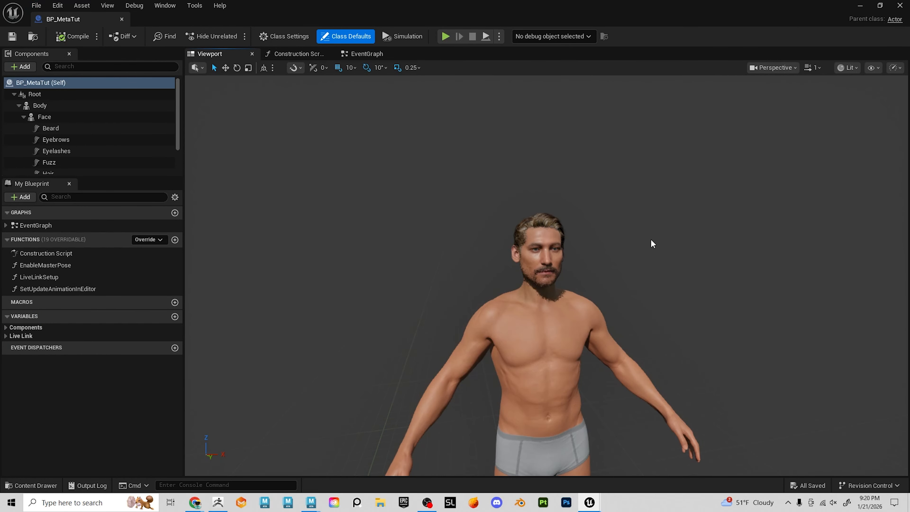
Open the MetaTut MetaHuman character asset from the top-level Content folder
key(ctrl+space)
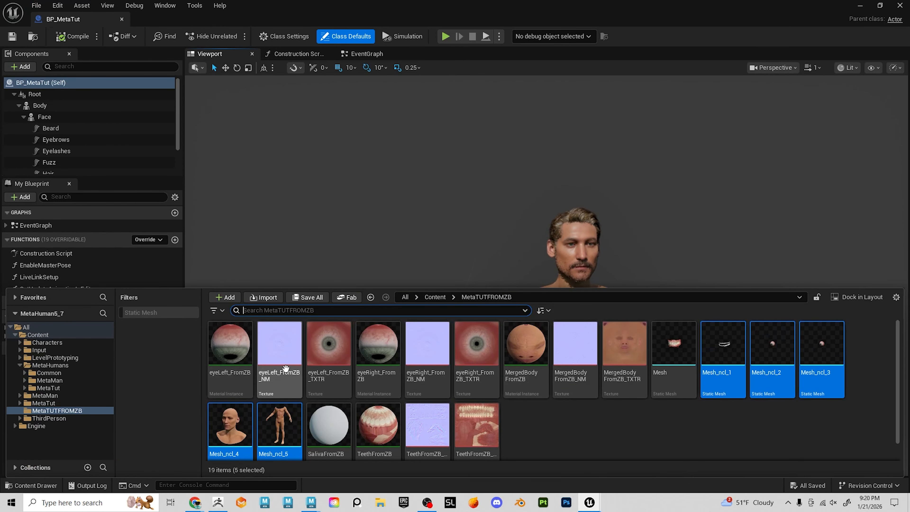
click(42, 334)
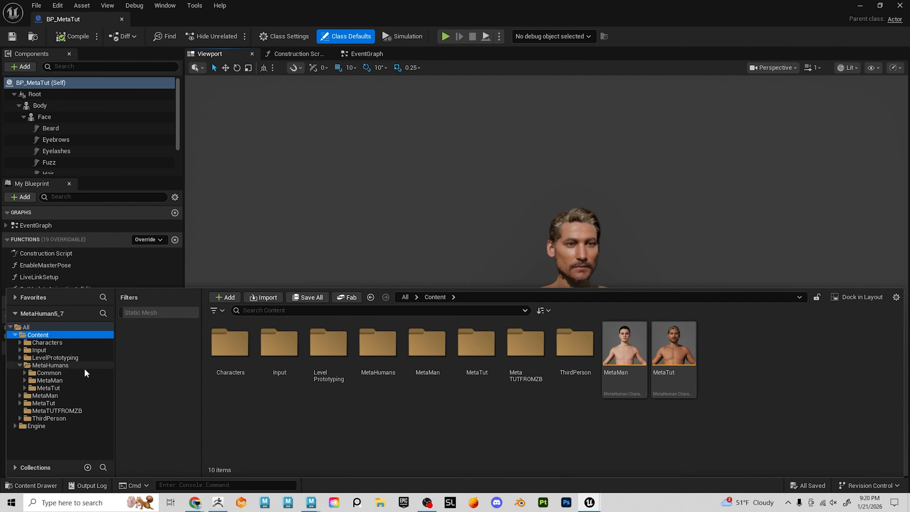
double_click(677, 348)
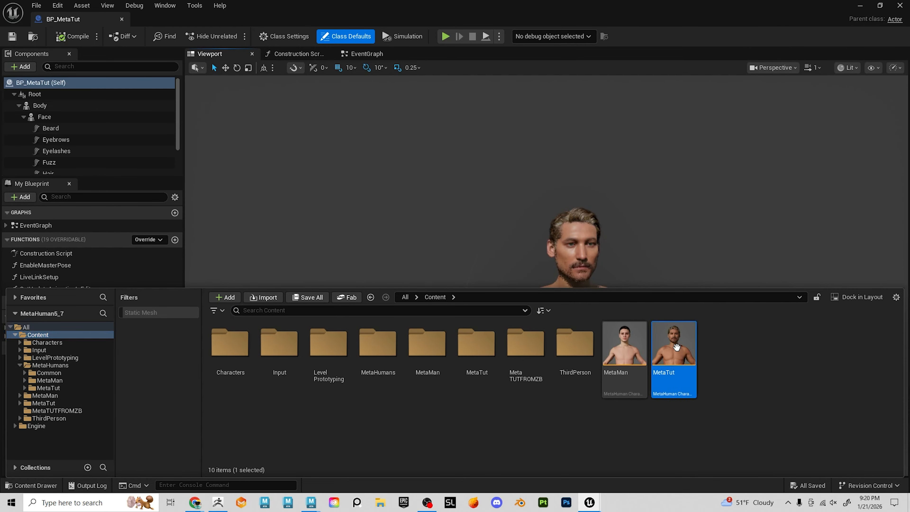